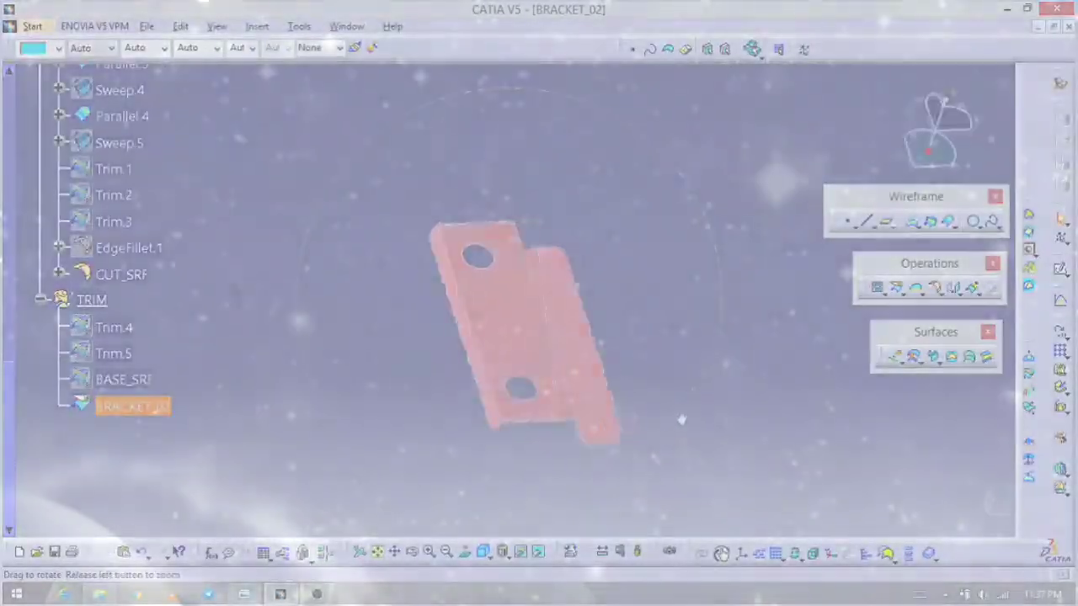
pyautogui.moveTo(682, 420); pyautogui.dragTo(659, 379, button='middle')
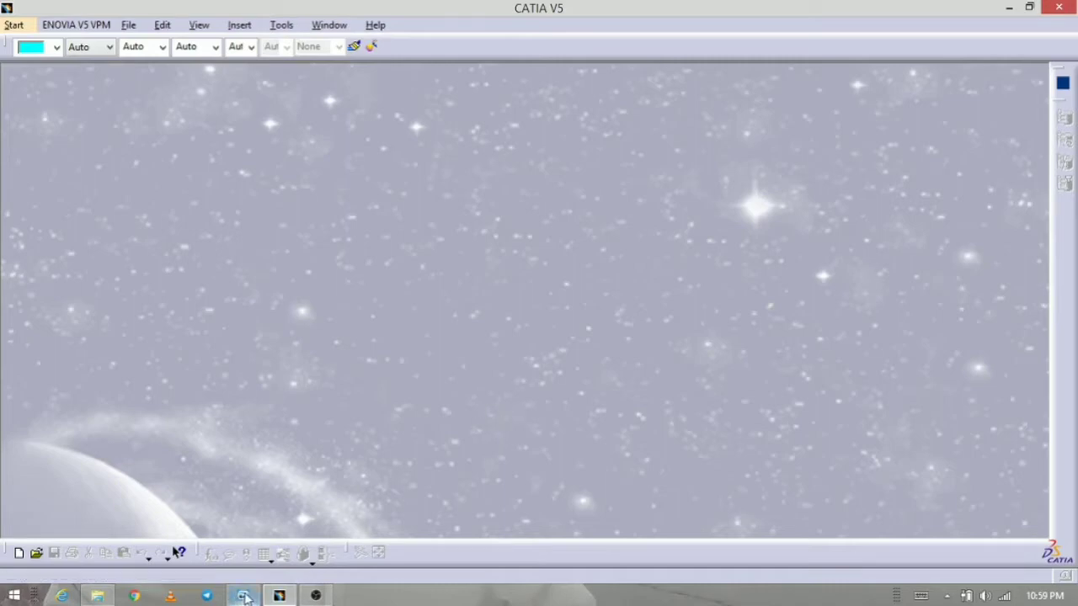
# - Check the bracket drawing, return to CATIA and create a Generative Shape Design part named BRACKET_02
pyautogui.click(244, 597)
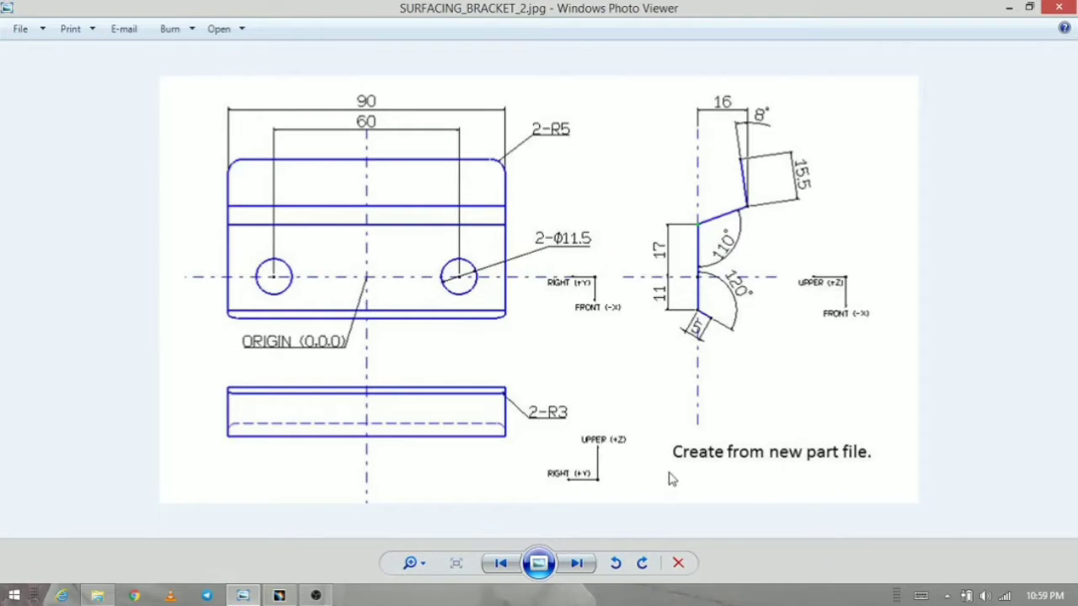
pyautogui.click(280, 595)
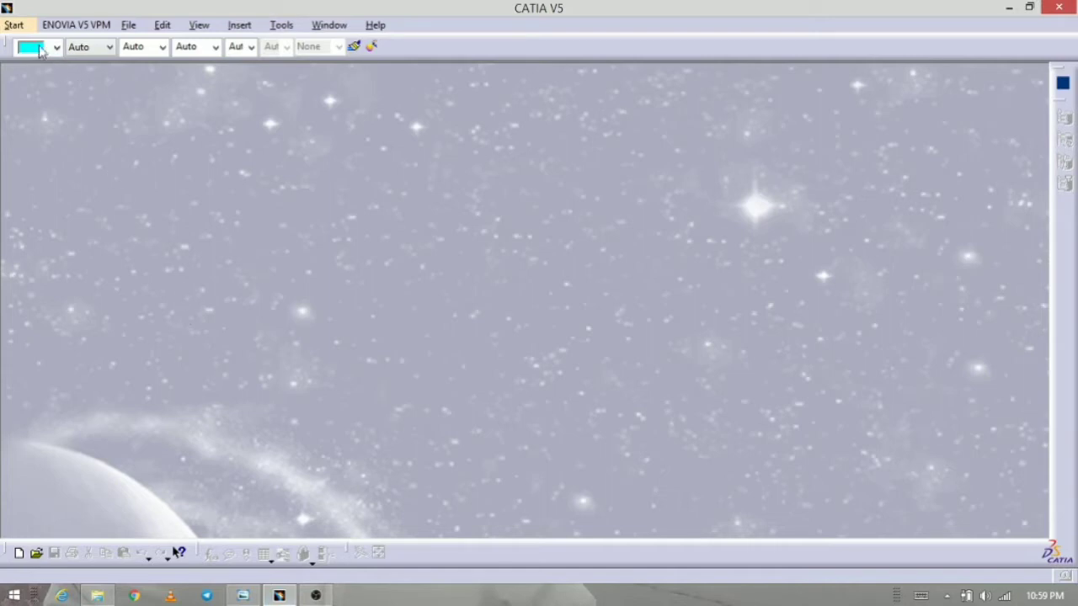
pyautogui.click(20, 24)
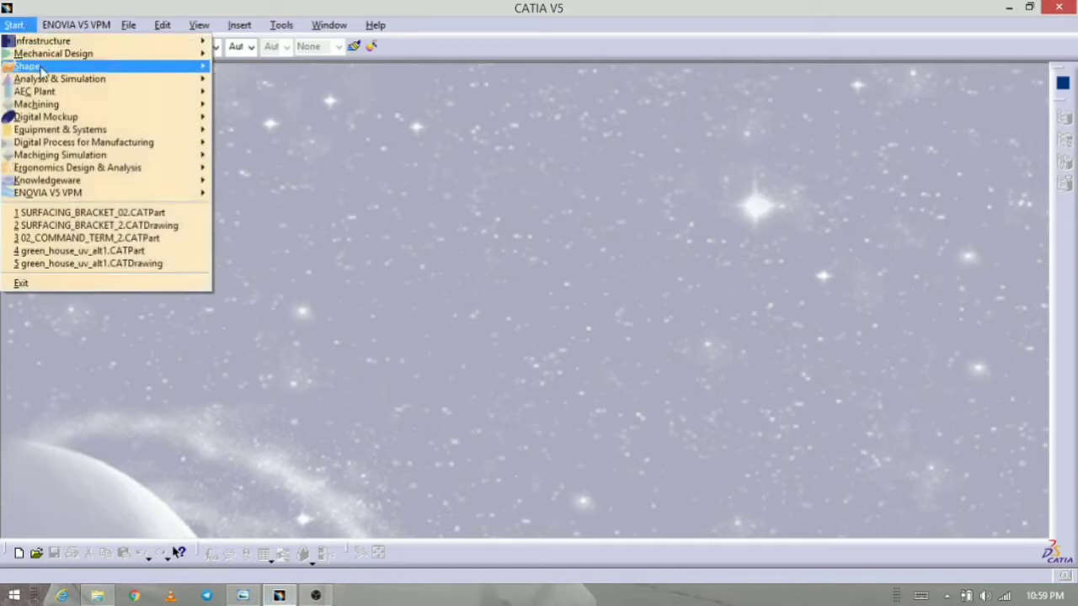
pyautogui.moveTo(42, 71)
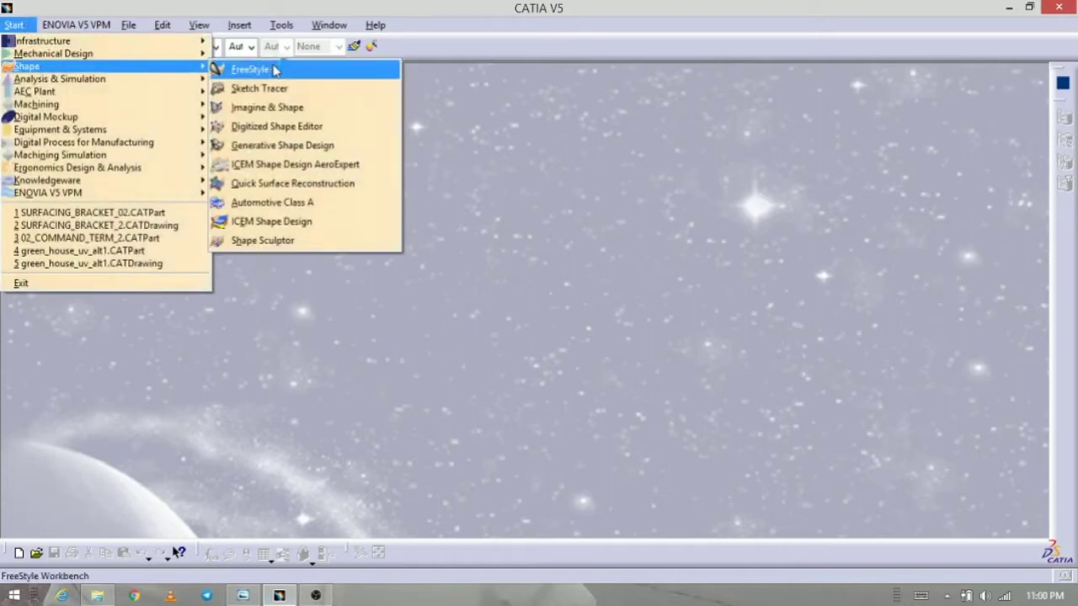
pyautogui.click(317, 148)
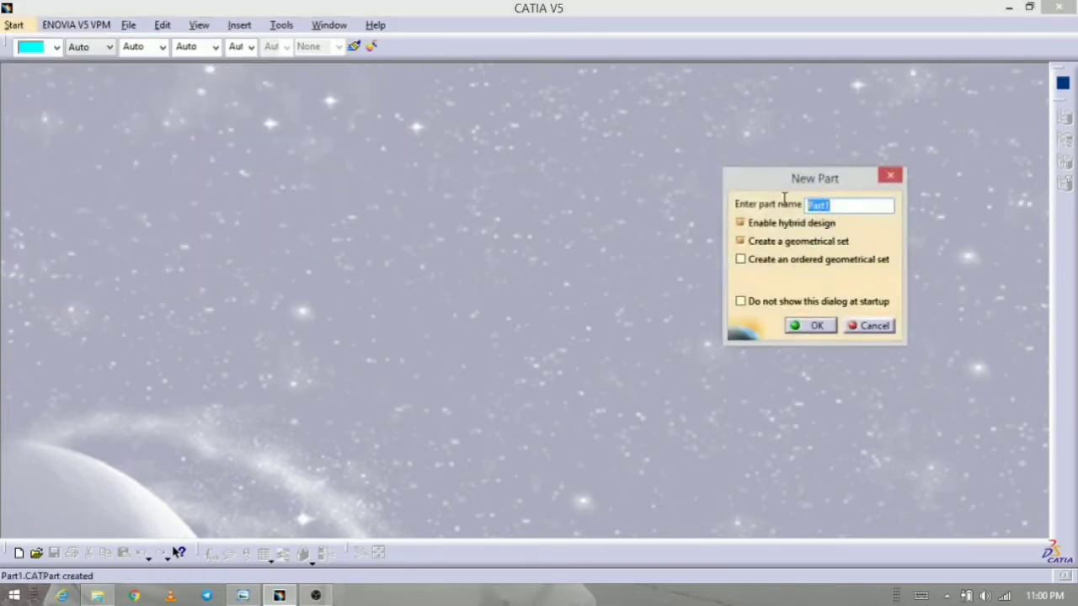
pyautogui.write('BRACKET_02')
pyautogui.press('Return')
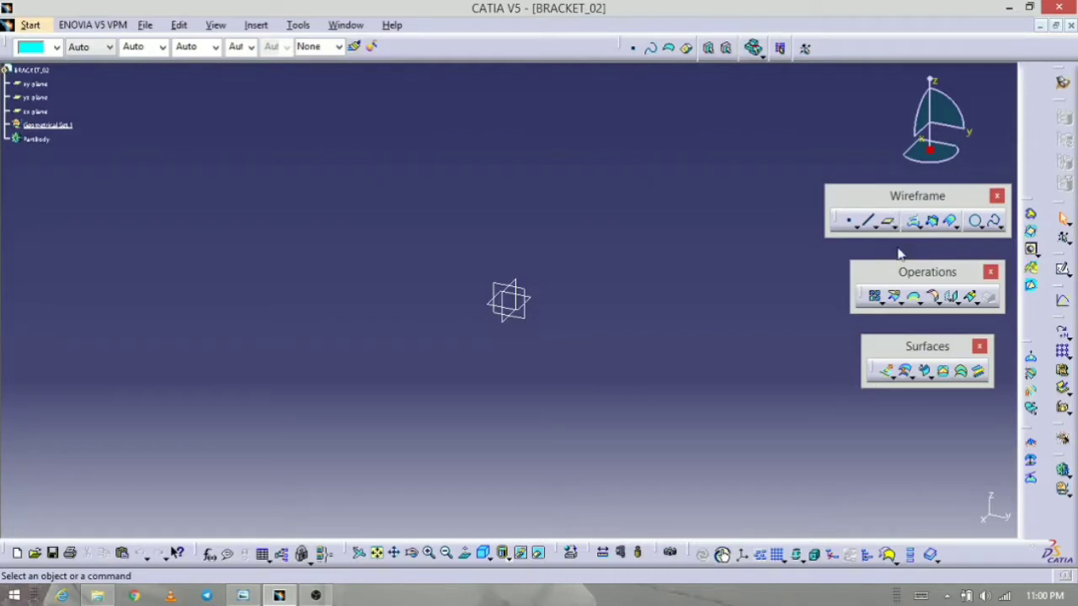
# - Space the floating Operations and Surfaces tool groups evenly beneath the Wireframe group
pyautogui.moveTo(909, 271); pyautogui.dragTo(912, 263)
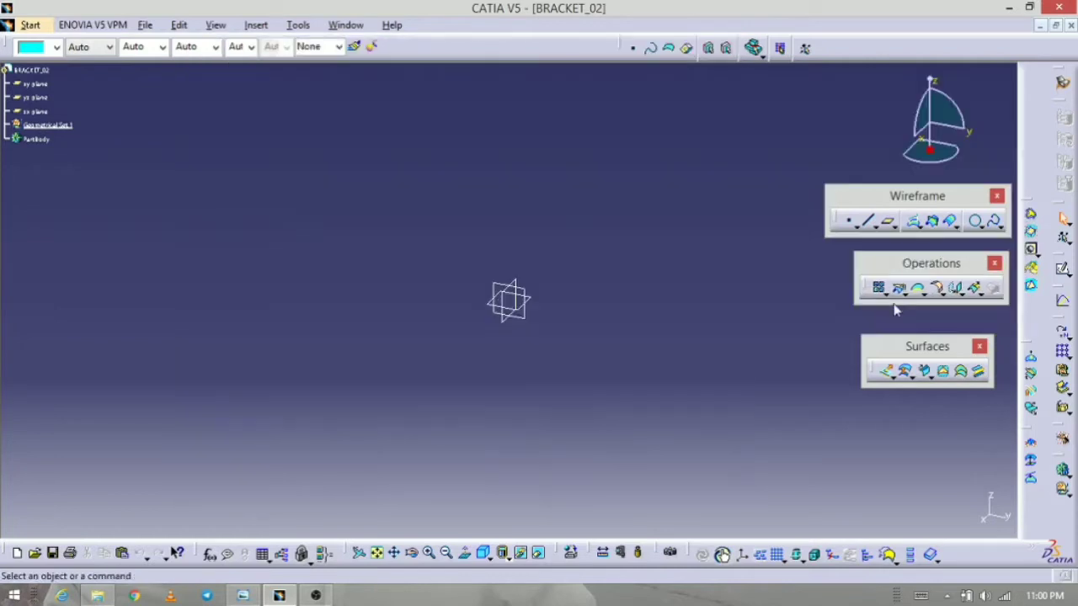
pyautogui.moveTo(907, 348); pyautogui.dragTo(919, 335)
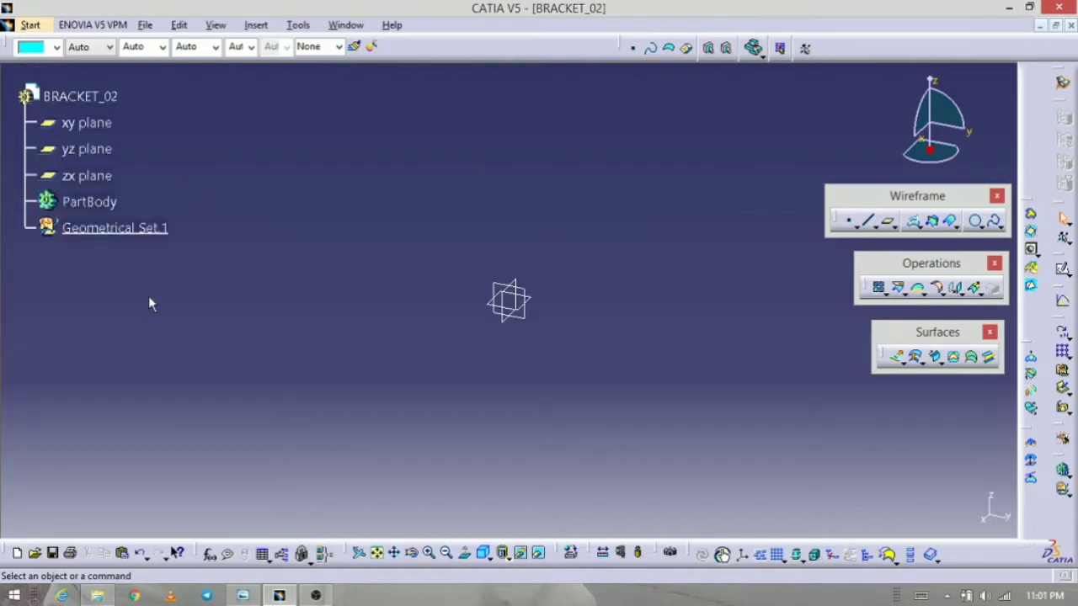
# - Rename the part's geometrical set to REFF
pyautogui.click(116, 234)
pyautogui.rightClick(118, 242)
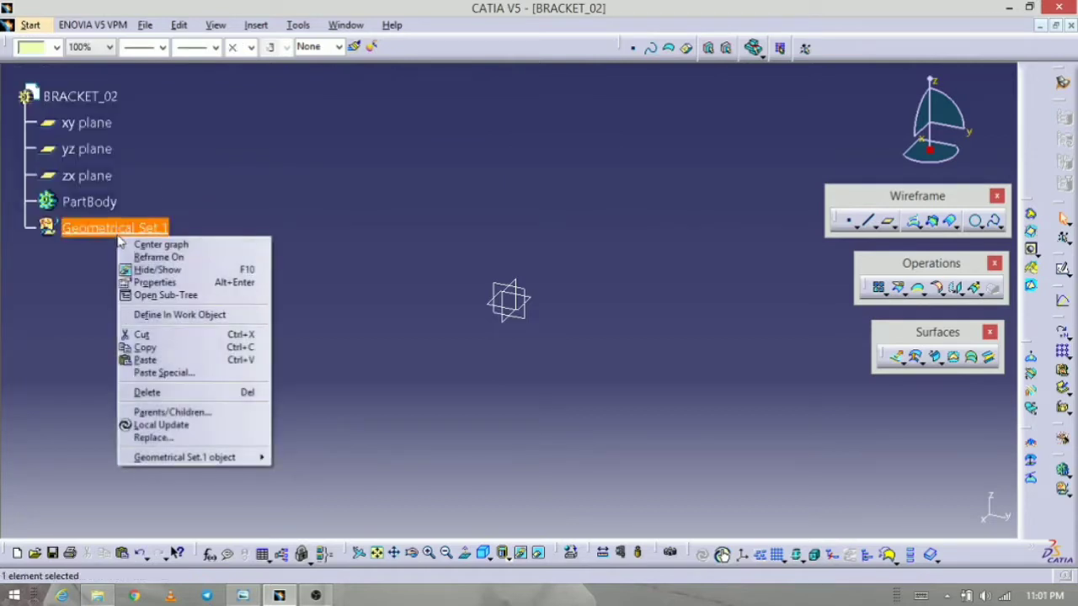
pyautogui.click(202, 282)
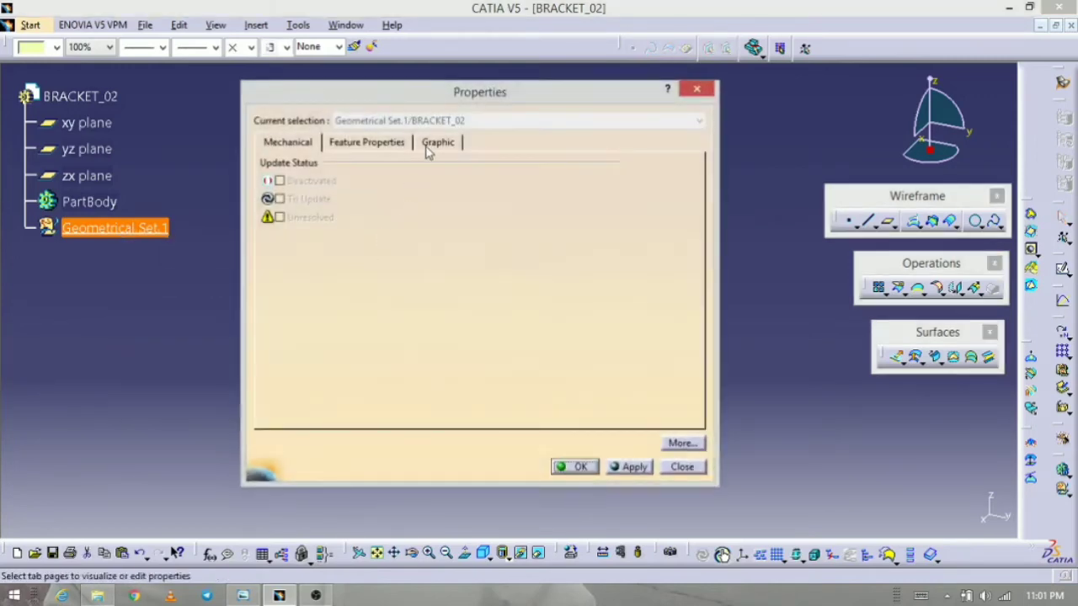
pyautogui.click(388, 143)
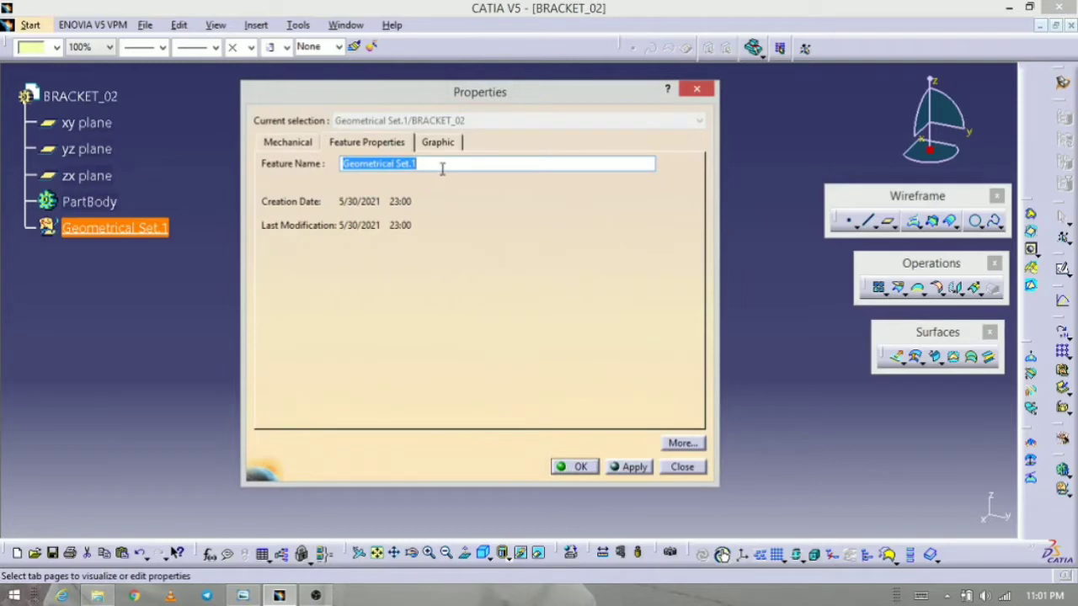
pyautogui.write('REFF')
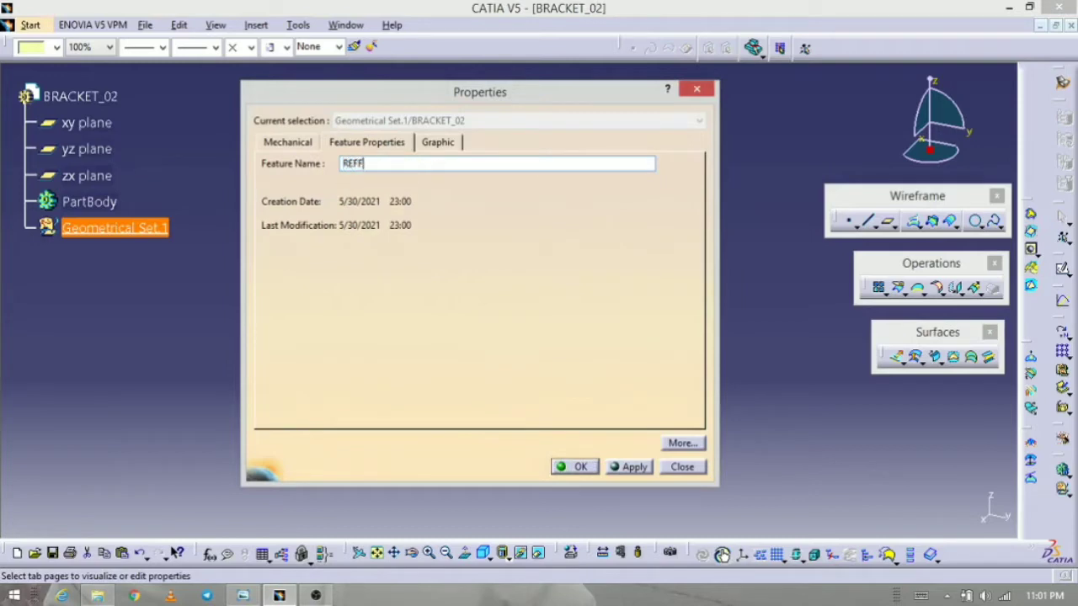
pyautogui.press('Return')
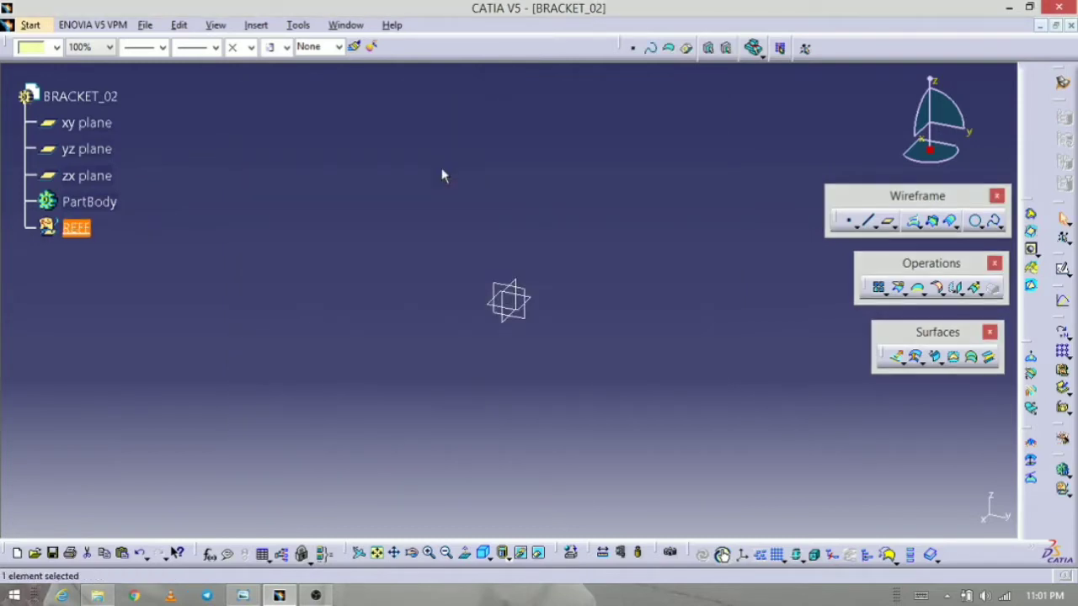
# - Check the origin in the bracket drawing and create a coordinate point in CATIA at X = 0, Y = 0, Z = 0
pyautogui.click(242, 595)
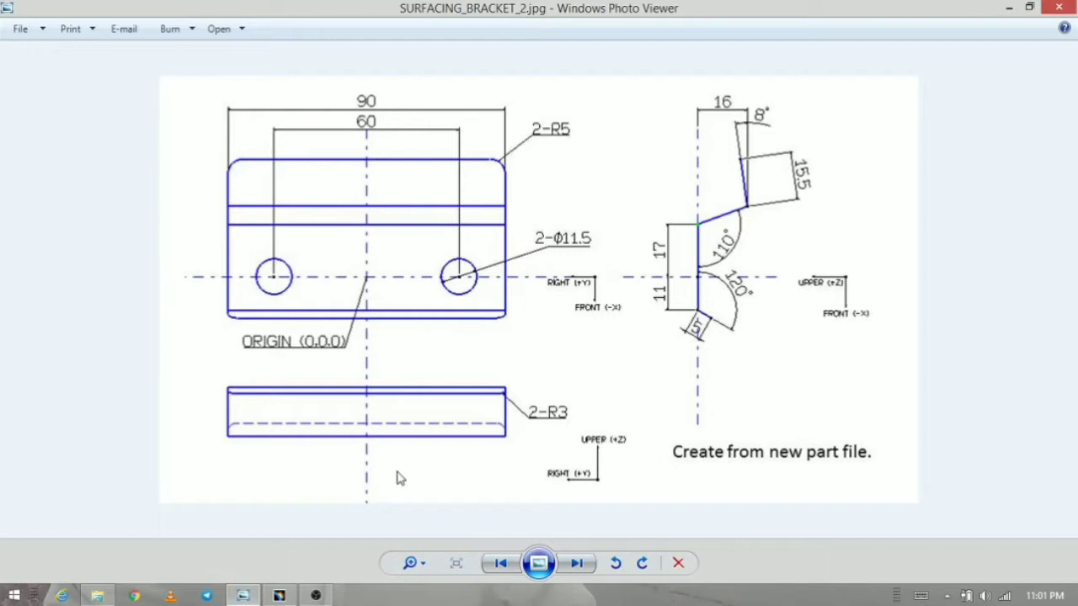
pyautogui.click(279, 595)
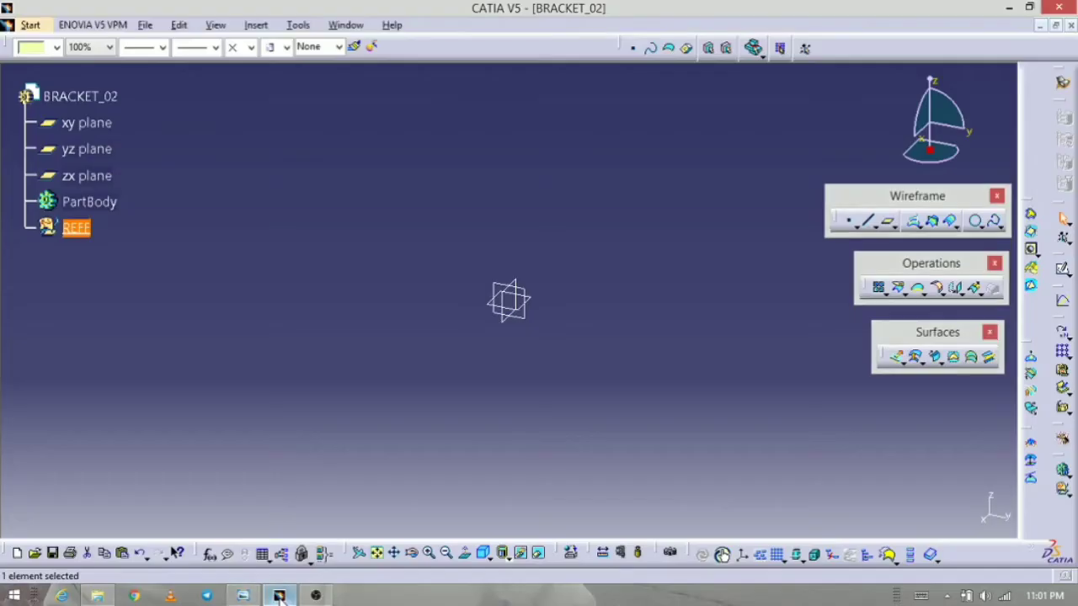
pyautogui.click(847, 223)
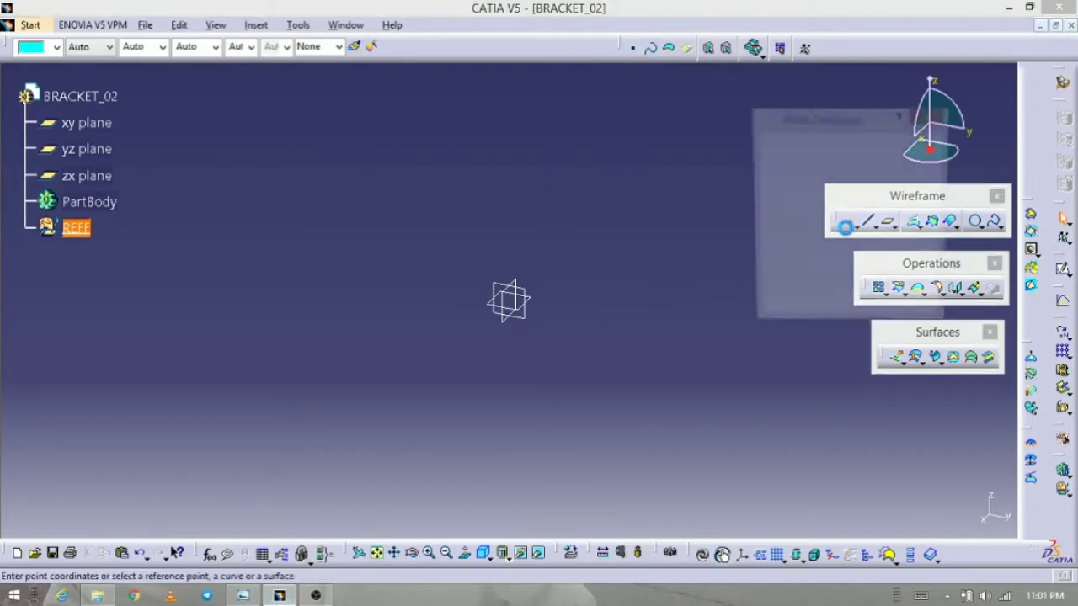
pyautogui.moveTo(834, 125); pyautogui.dragTo(703, 126)
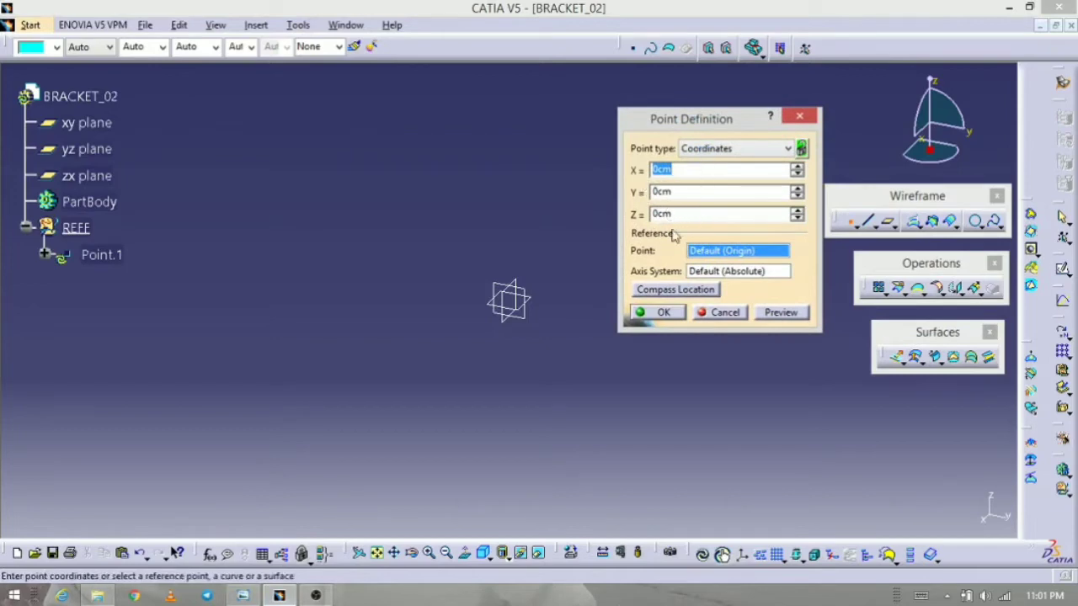
pyautogui.click(664, 313)
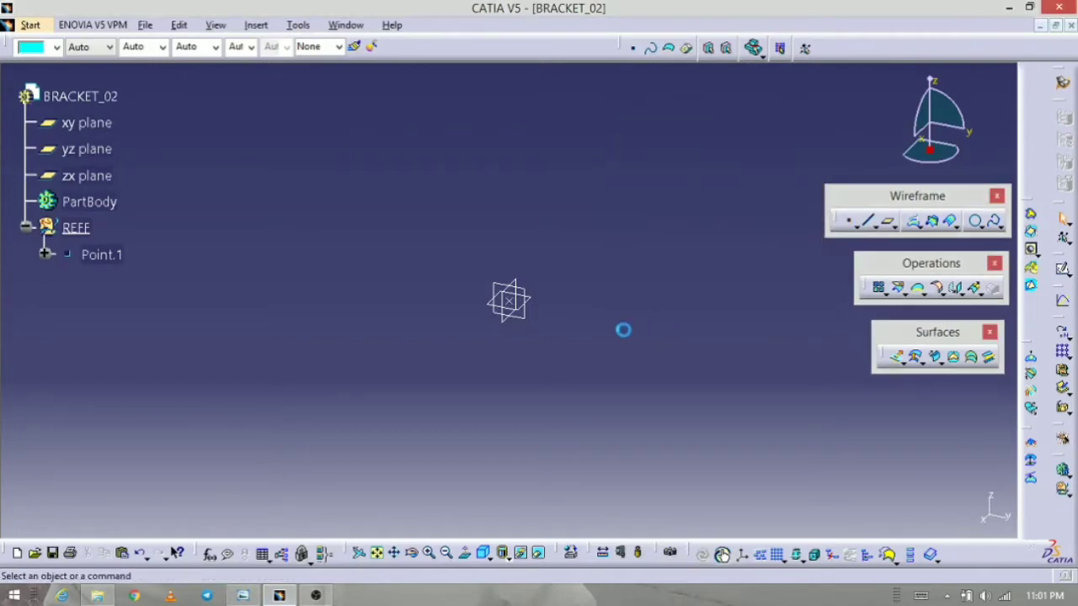
# - Rename the origin point in the REFF set to BASE_PT
pyautogui.rightClick(122, 261)
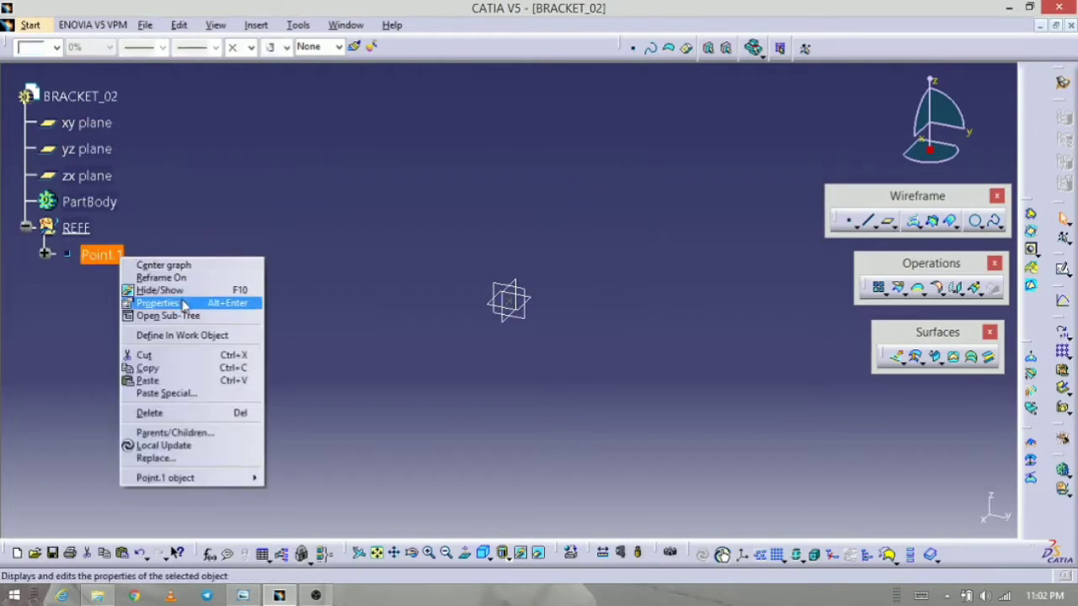
pyautogui.click(184, 303)
pyautogui.click(358, 162)
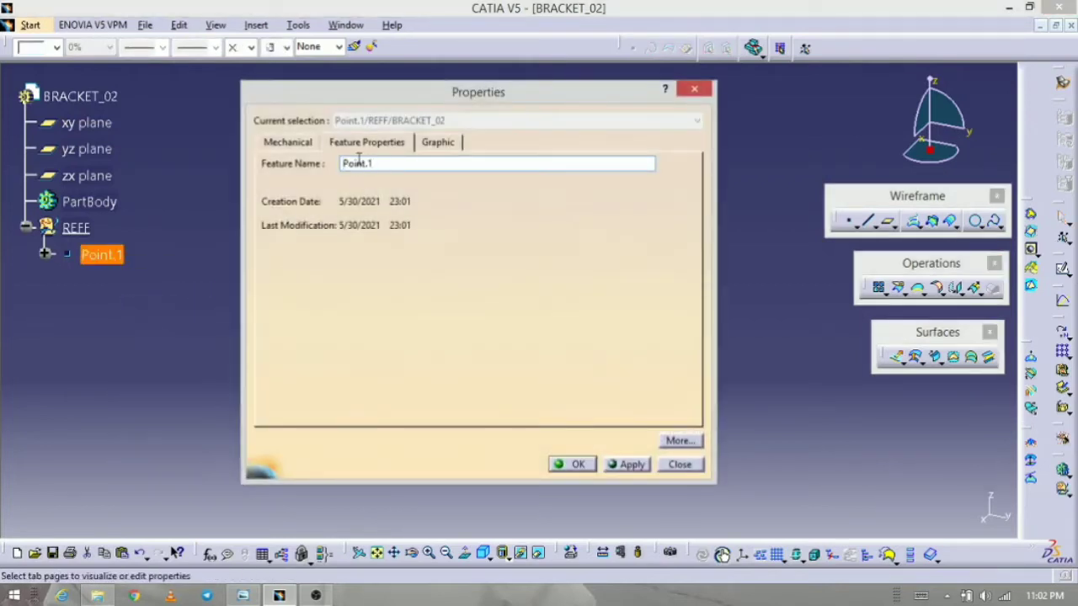
pyautogui.doubleClick(358, 162)
pyautogui.write('BASE_PT')
pyautogui.press('Return')
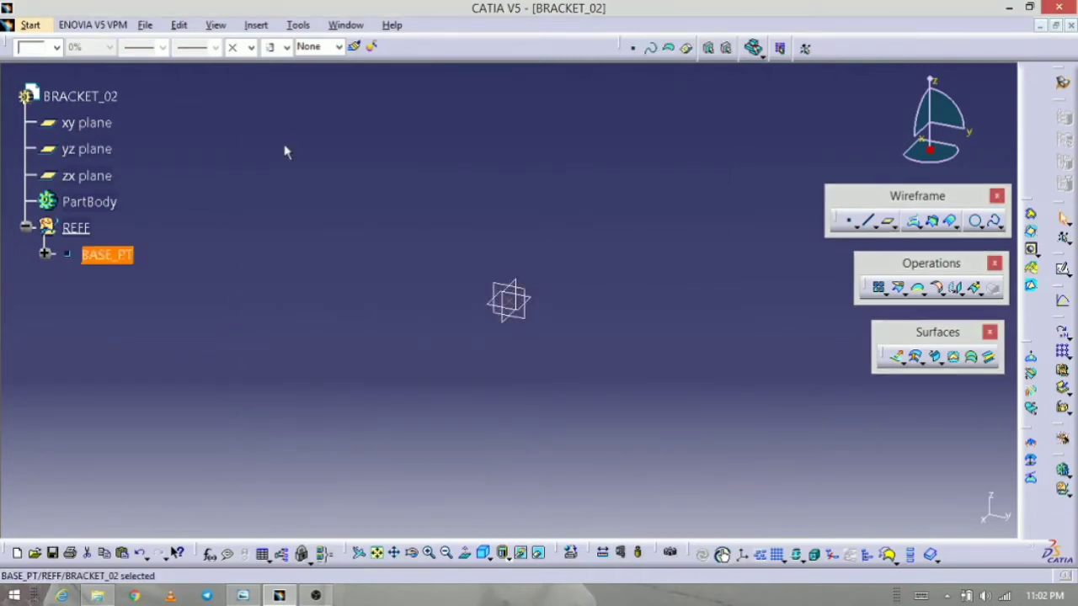
# - Change the display symbol of BASE_PT to a large filled square
pyautogui.click(251, 47)
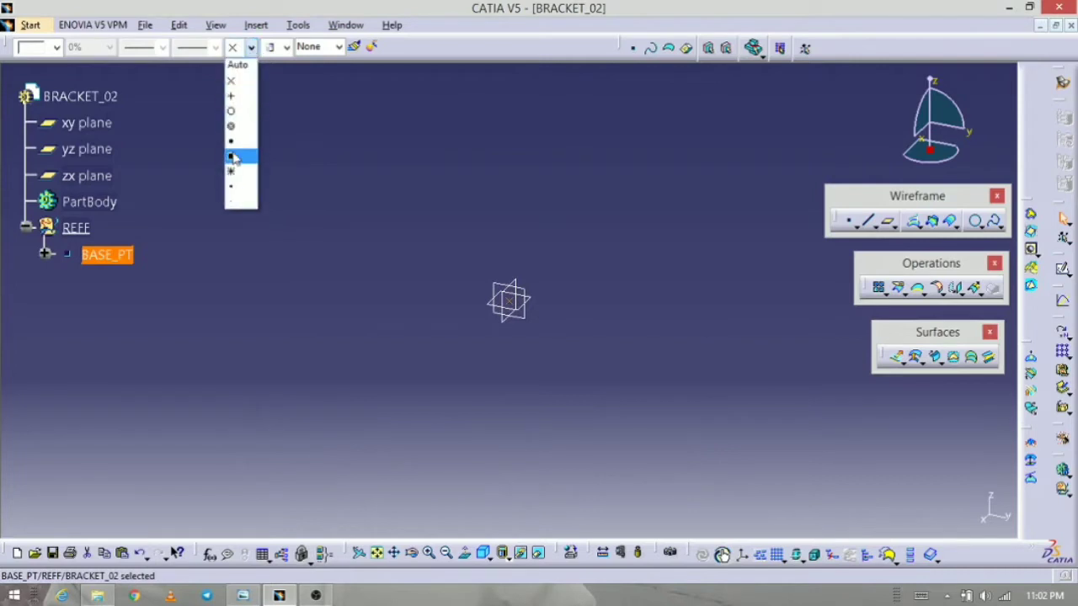
pyautogui.click(234, 157)
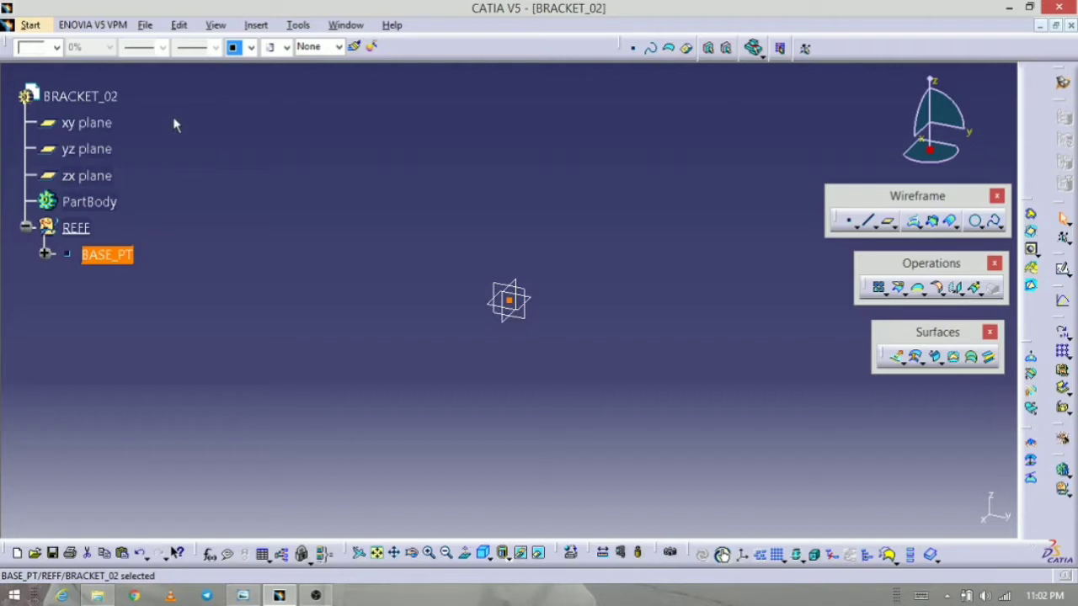
pyautogui.click(295, 150)
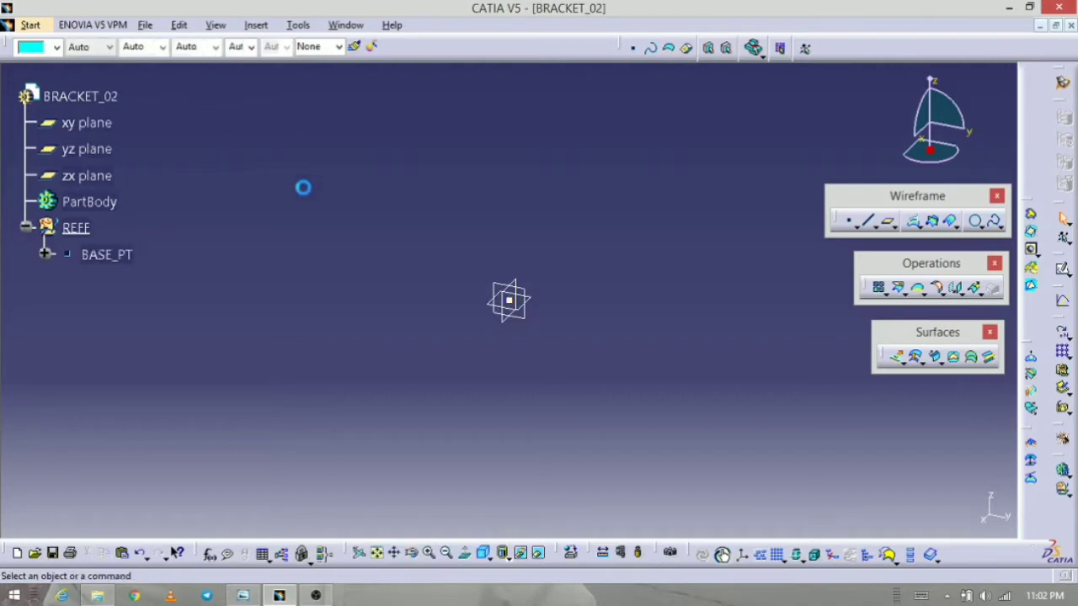
pyautogui.moveTo(387, 322); pyautogui.dragTo(353, 368, button='middle')
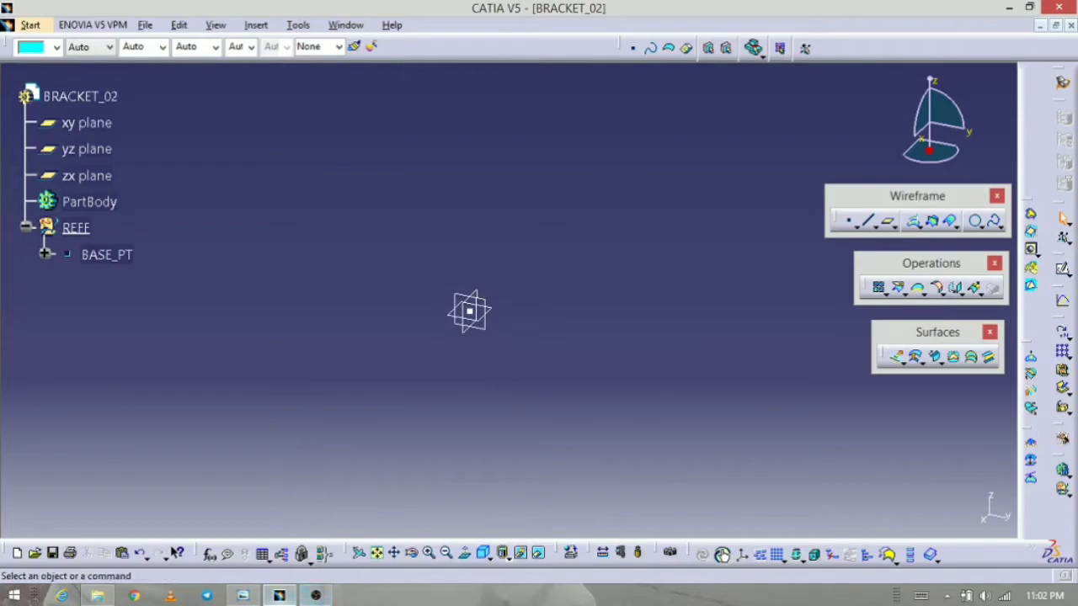
# - Compare the axis directions in the bracket drawing with the CATIA part, viewed along its Z axis
pyautogui.click(243, 596)
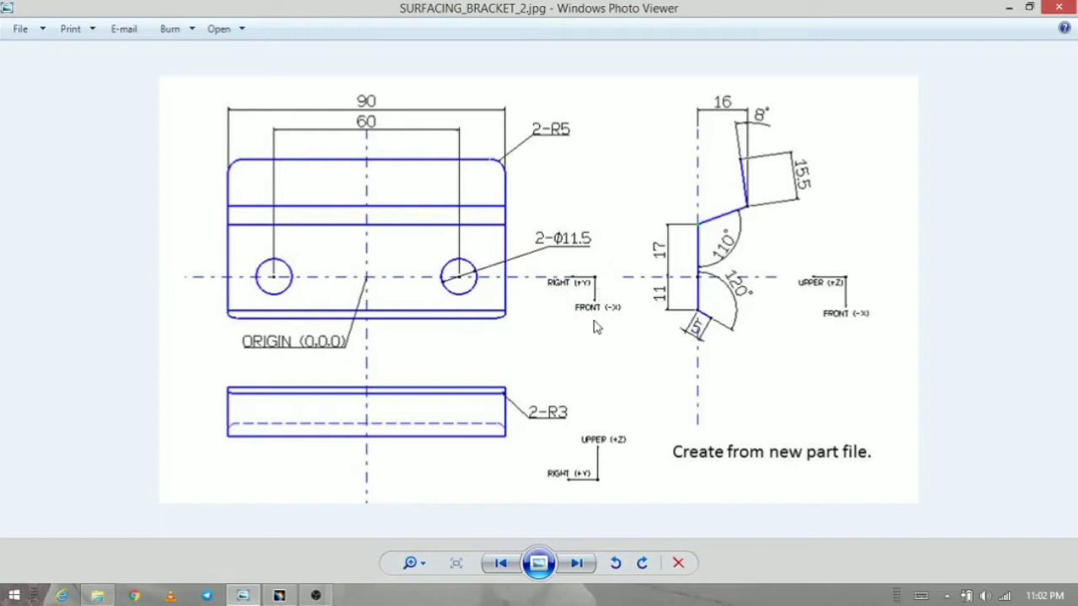
pyautogui.click(279, 596)
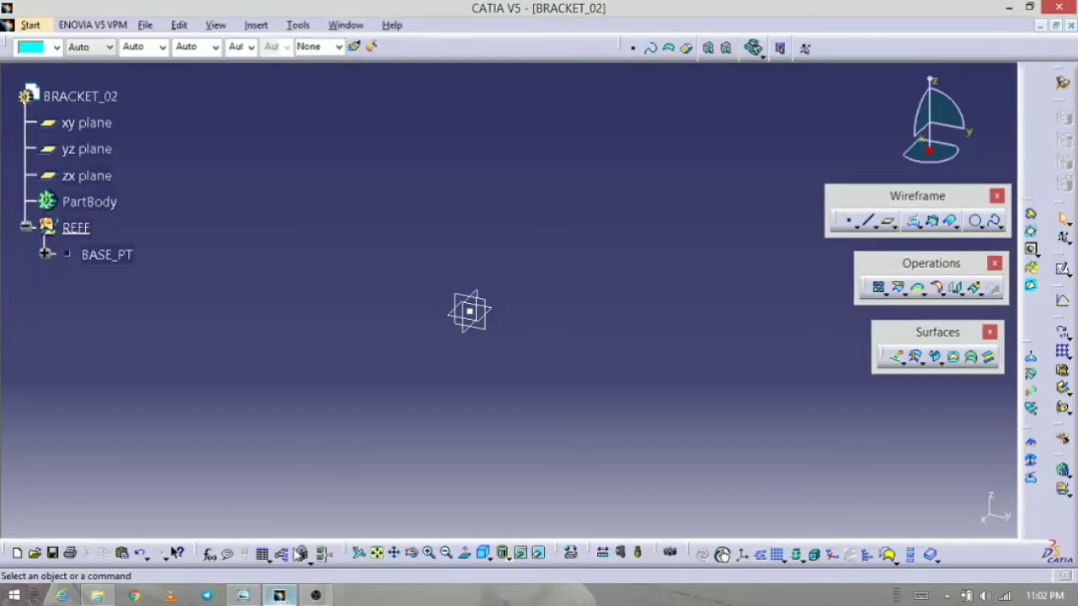
pyautogui.click(937, 82)
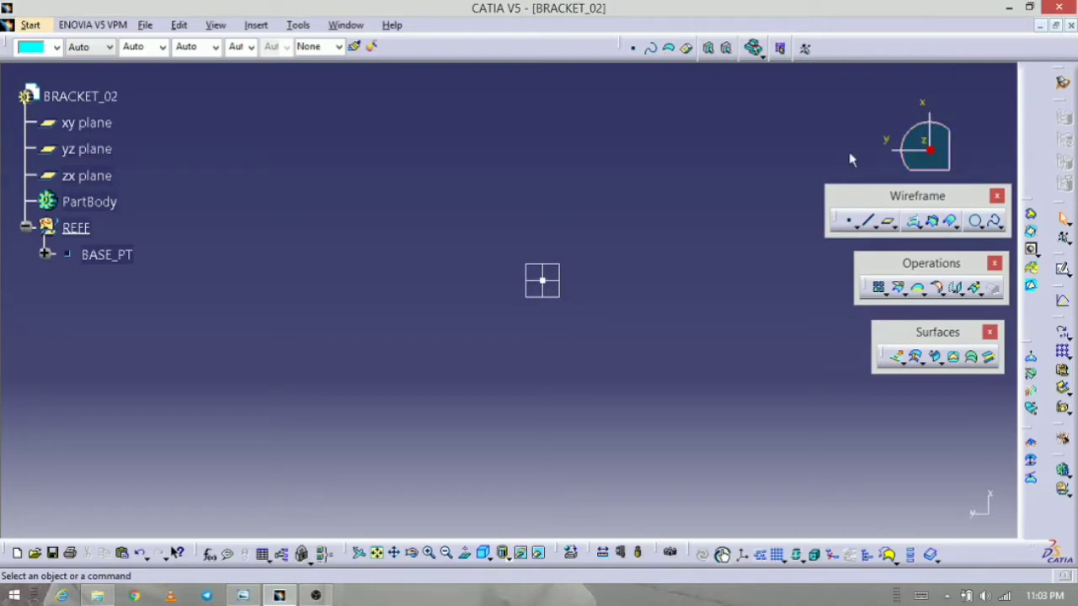
pyautogui.click(246, 596)
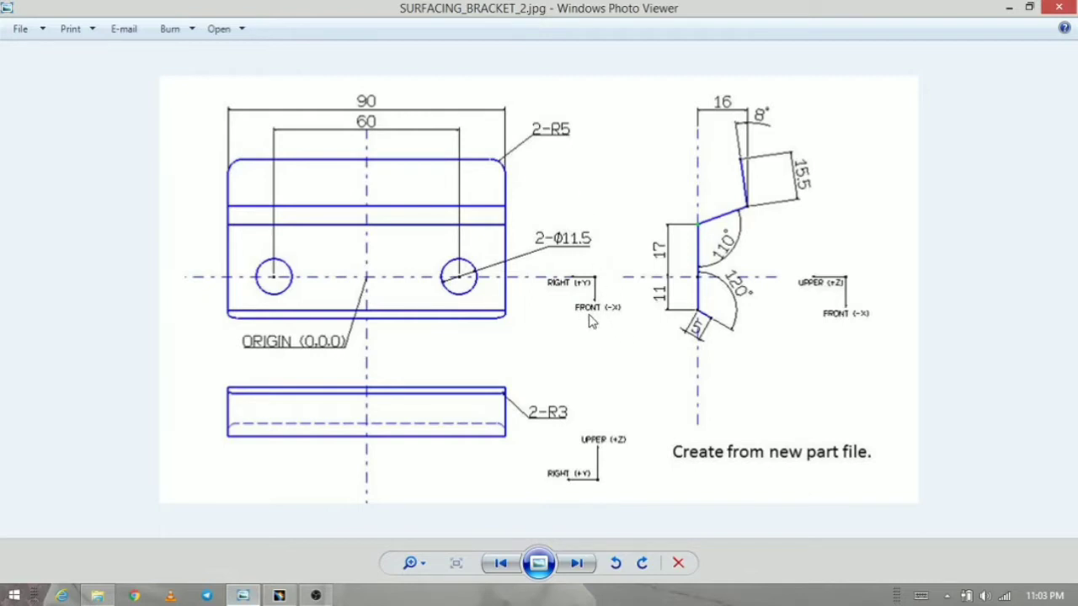
pyautogui.click(279, 596)
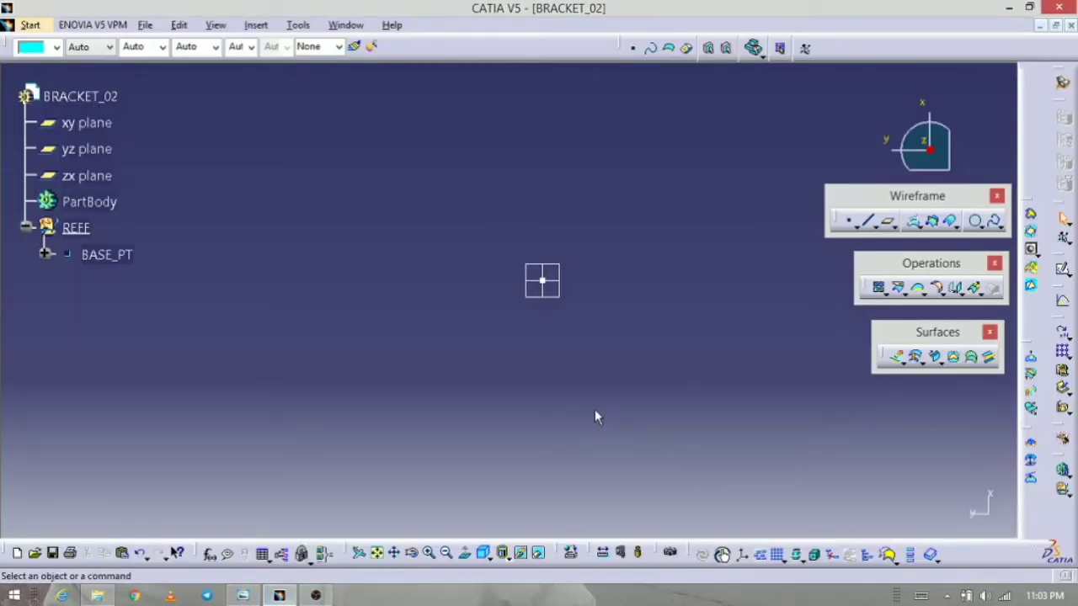
pyautogui.moveTo(592, 418)
pyautogui.mouseDown(button='middle')
pyautogui.moveTo(587, 435)
pyautogui.moveTo(496, 453)
pyautogui.moveTo(495, 463)
pyautogui.mouseUp(button='middle')
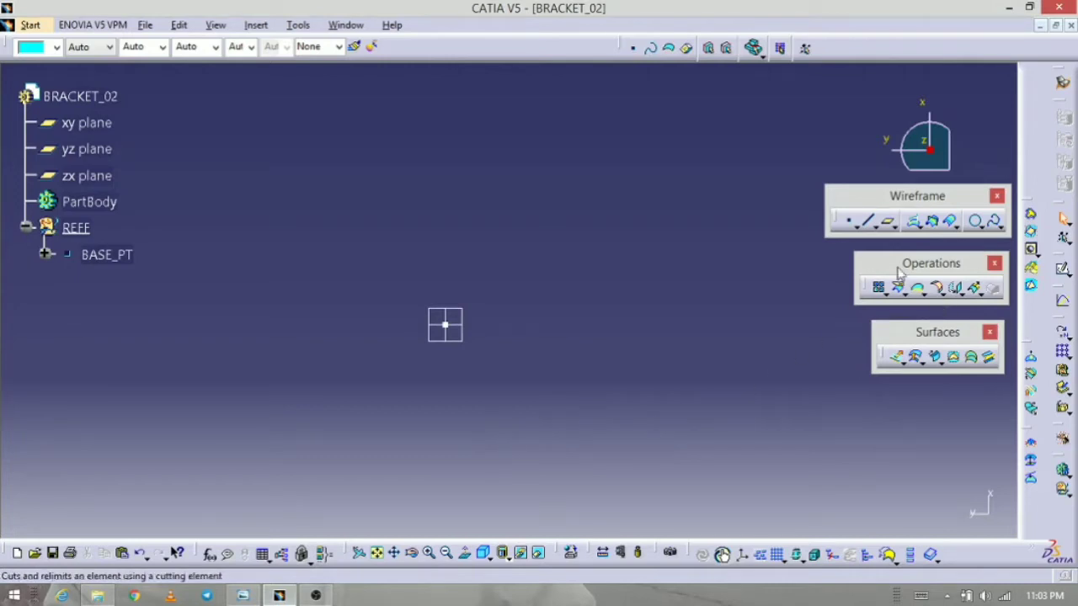
# - Define a Point-Direction line starting at BASE_PT along the X component, with mirrored extent
pyautogui.click(868, 221)
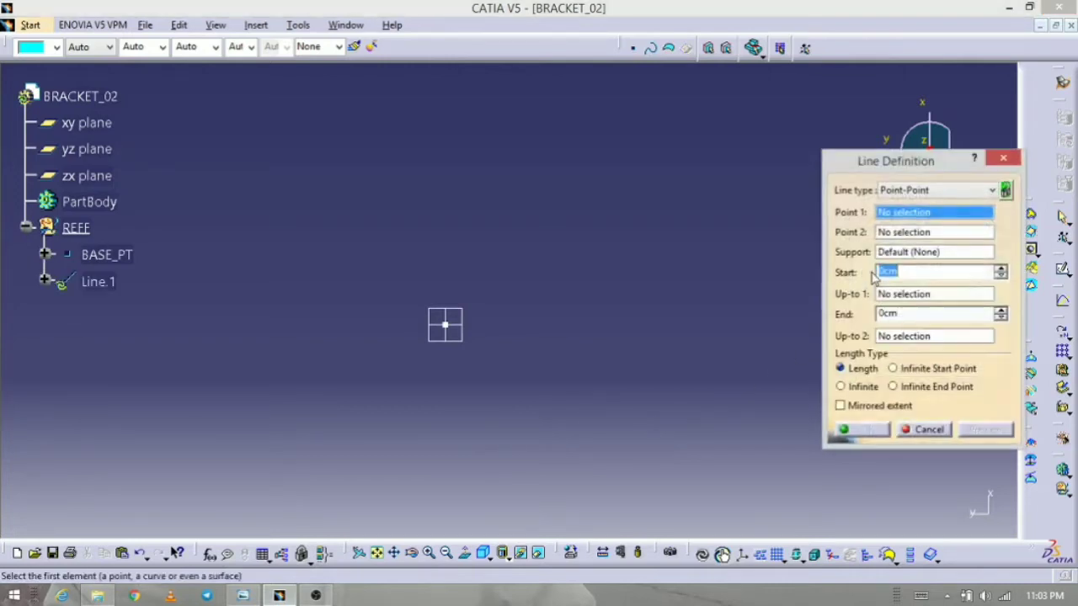
pyautogui.click(941, 192)
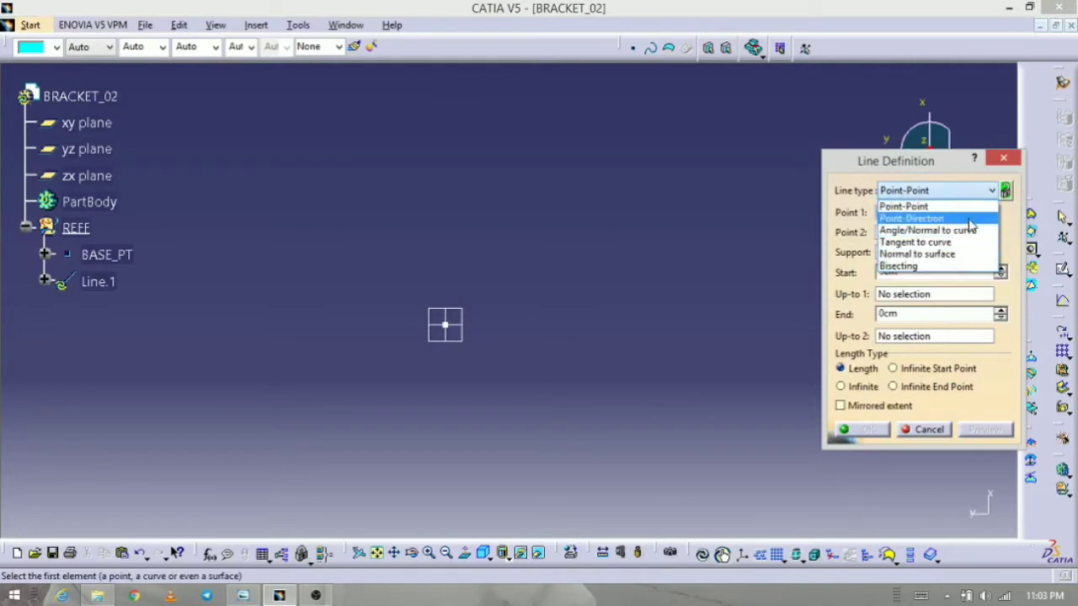
pyautogui.click(968, 221)
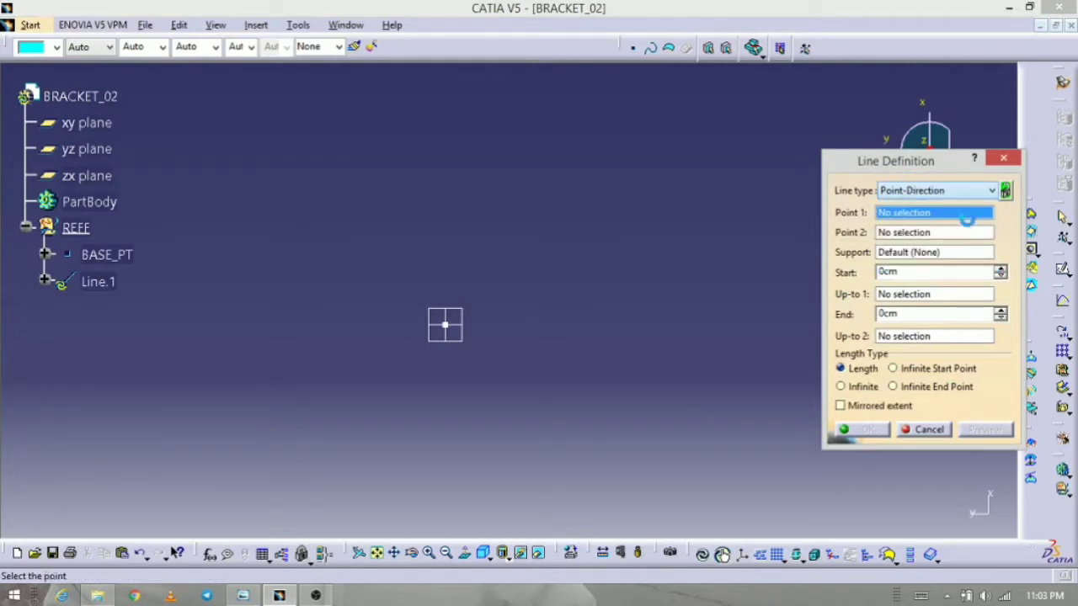
pyautogui.click(133, 256)
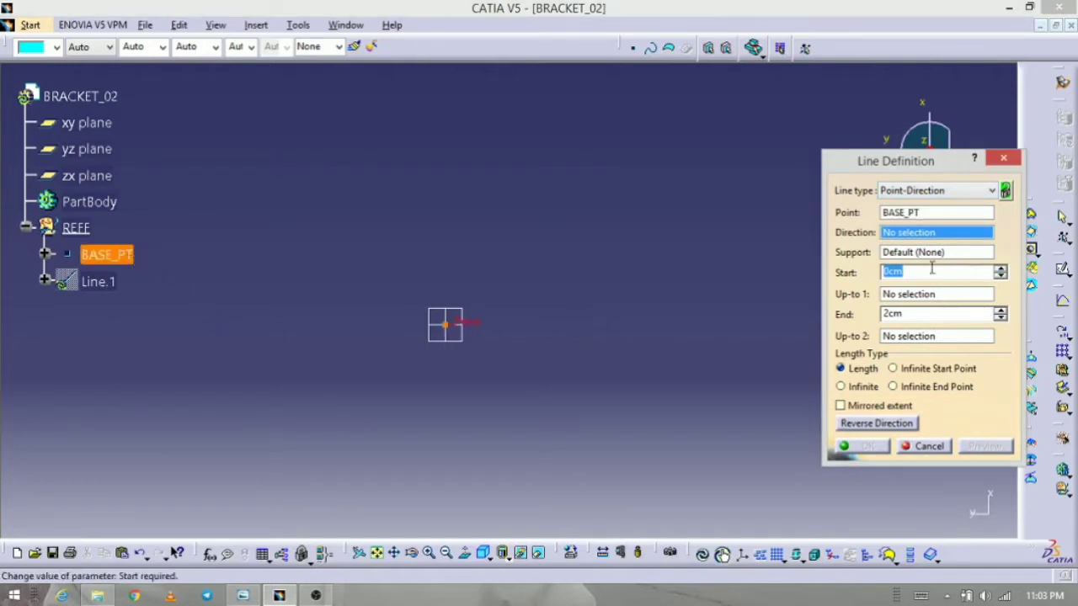
pyautogui.rightClick(932, 236)
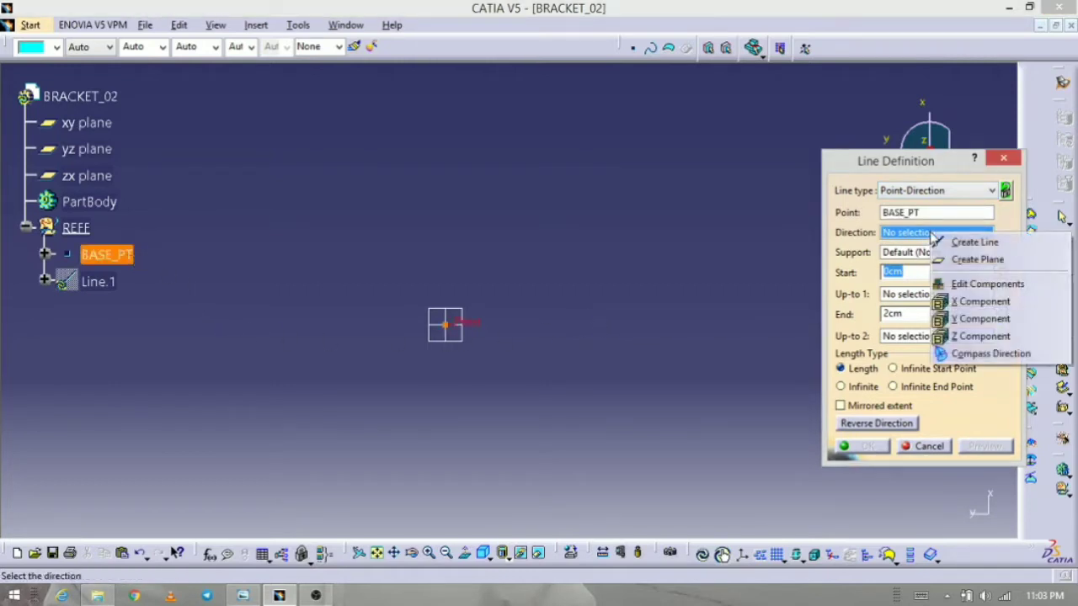
pyautogui.click(981, 301)
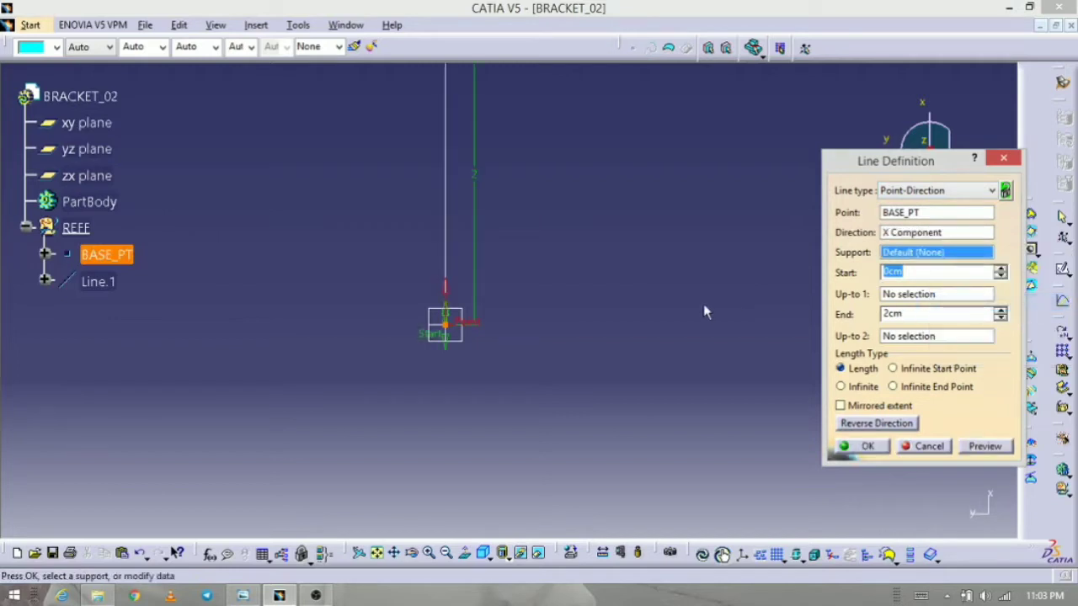
pyautogui.click(884, 405)
pyautogui.moveTo(568, 254); pyautogui.dragTo(627, 375, button='middle')
pyautogui.moveTo(510, 204); pyautogui.dragTo(517, 247, button='middle')
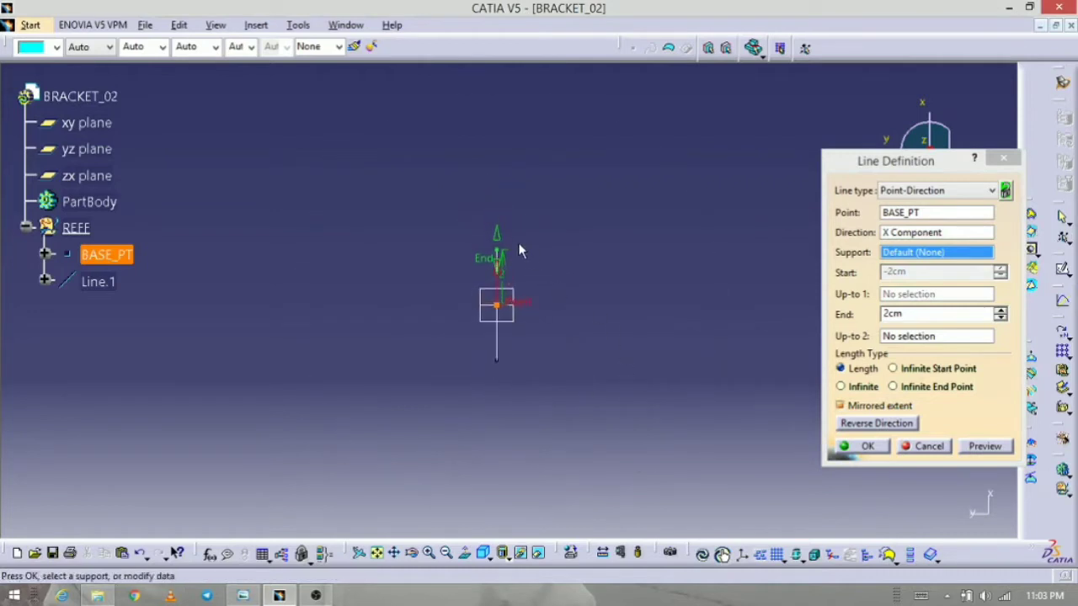
# - Stretch the mirrored X-component line to 58 cm on each side of BASE_PT, checking the bracket drawing, and create it
pyautogui.moveTo(494, 233); pyautogui.dragTo(626, 98)
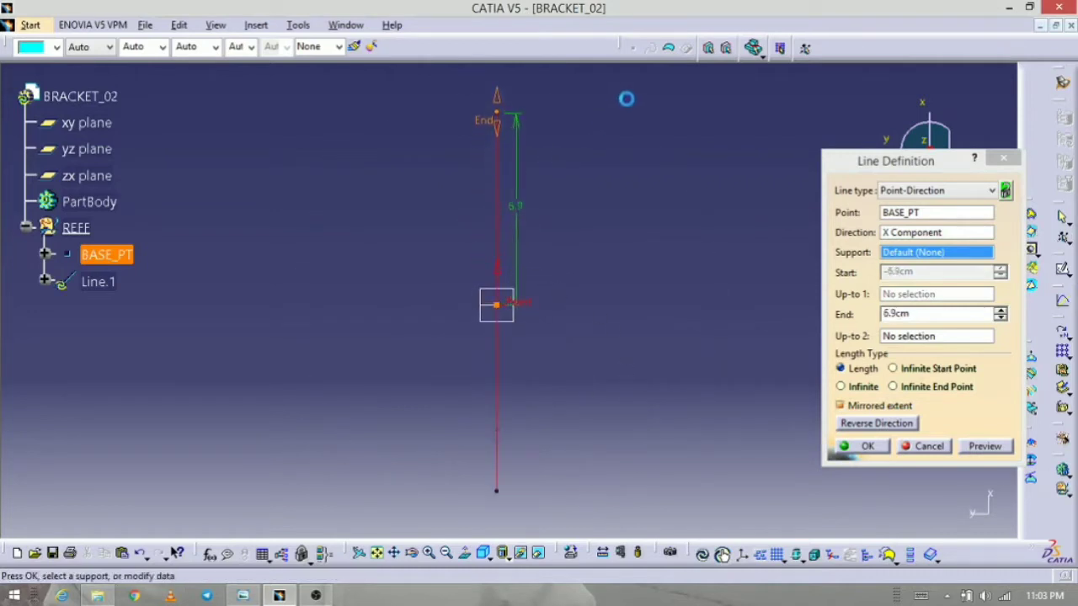
pyautogui.click(281, 596)
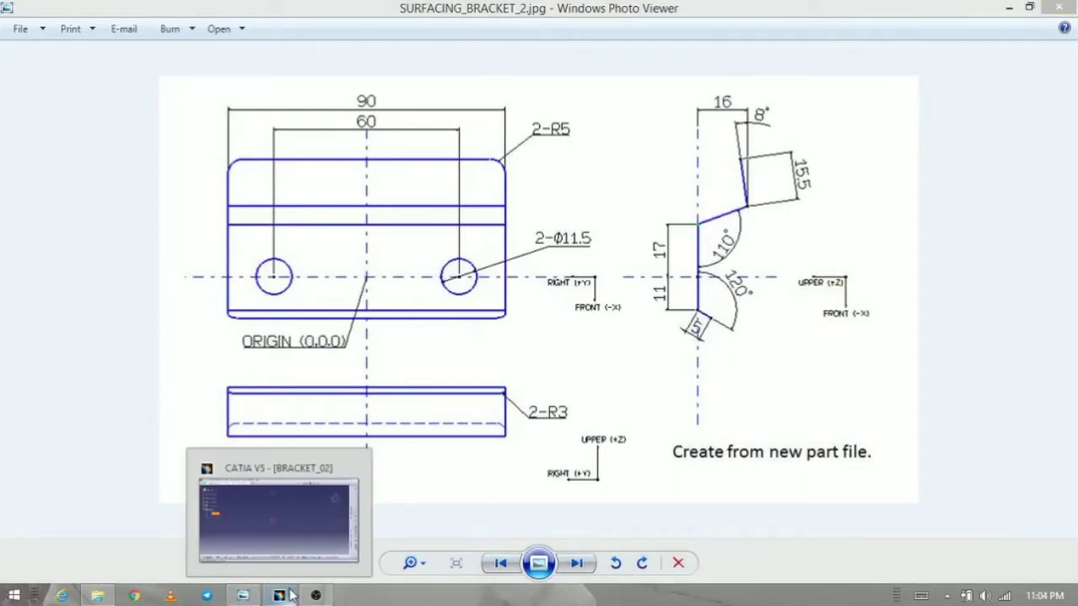
pyautogui.click(291, 597)
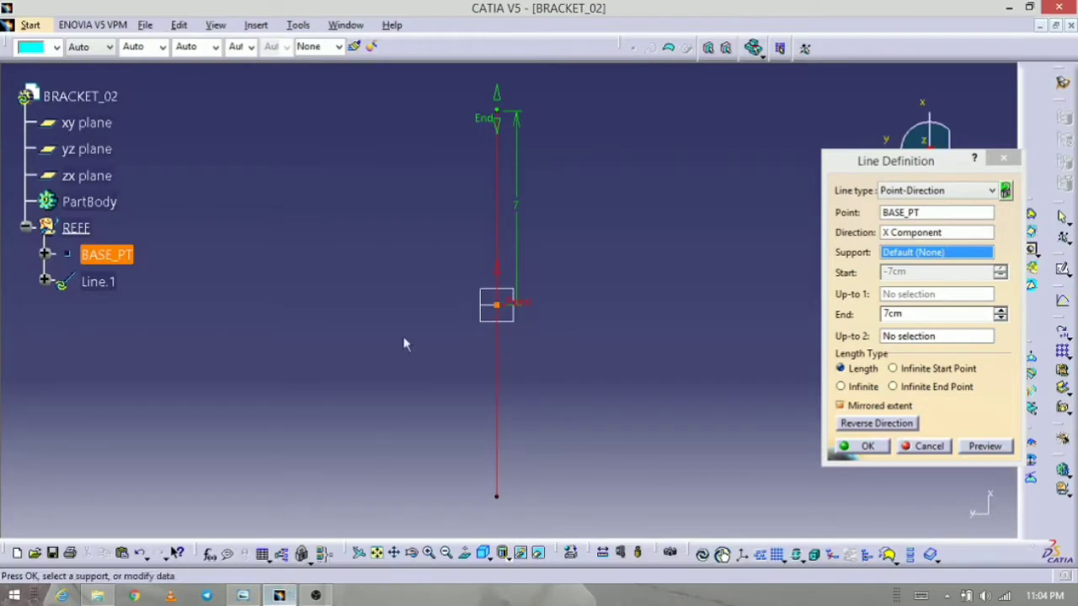
pyautogui.keyDown('ctrl'); pyautogui.moveTo(526, 221); pyautogui.dragTo(546, 323, button='middle'); pyautogui.keyUp('ctrl')
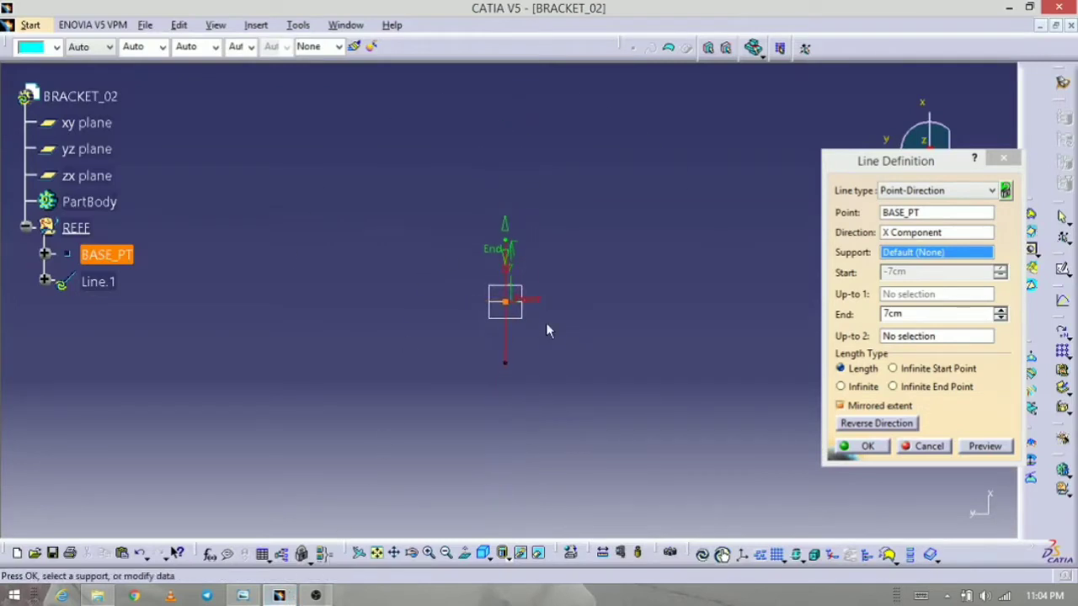
pyautogui.moveTo(512, 231); pyautogui.dragTo(627, 84)
pyautogui.keyDown('ctrl'); pyautogui.moveTo(589, 173); pyautogui.dragTo(565, 253, button='middle'); pyautogui.keyUp('ctrl')
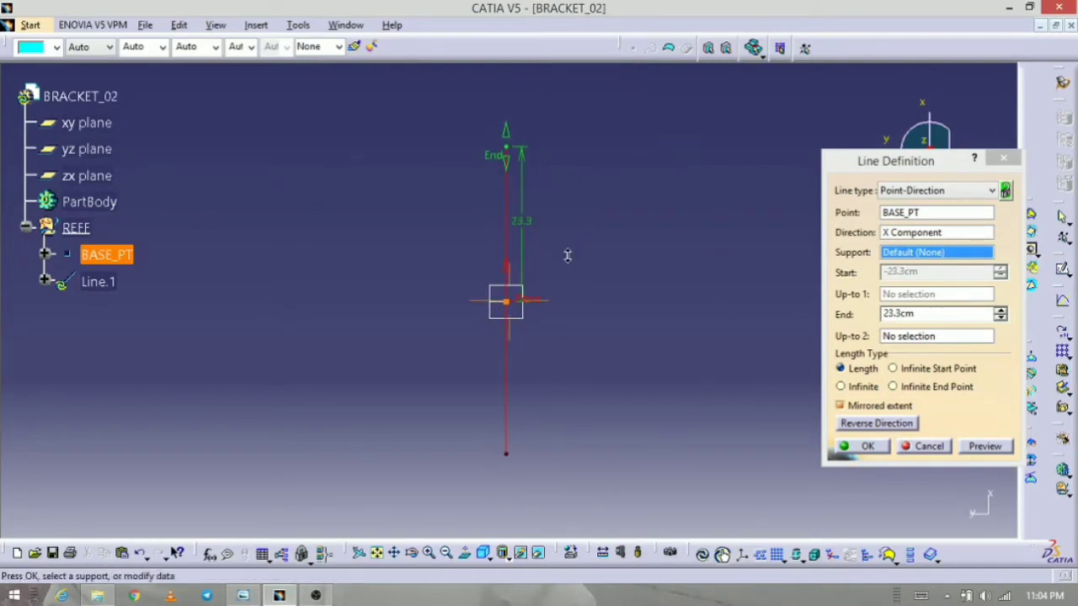
pyautogui.moveTo(508, 140); pyautogui.dragTo(575, 45)
pyautogui.keyDown('ctrl'); pyautogui.moveTo(575, 45); pyautogui.dragTo(568, 202, button='middle'); pyautogui.keyUp('ctrl')
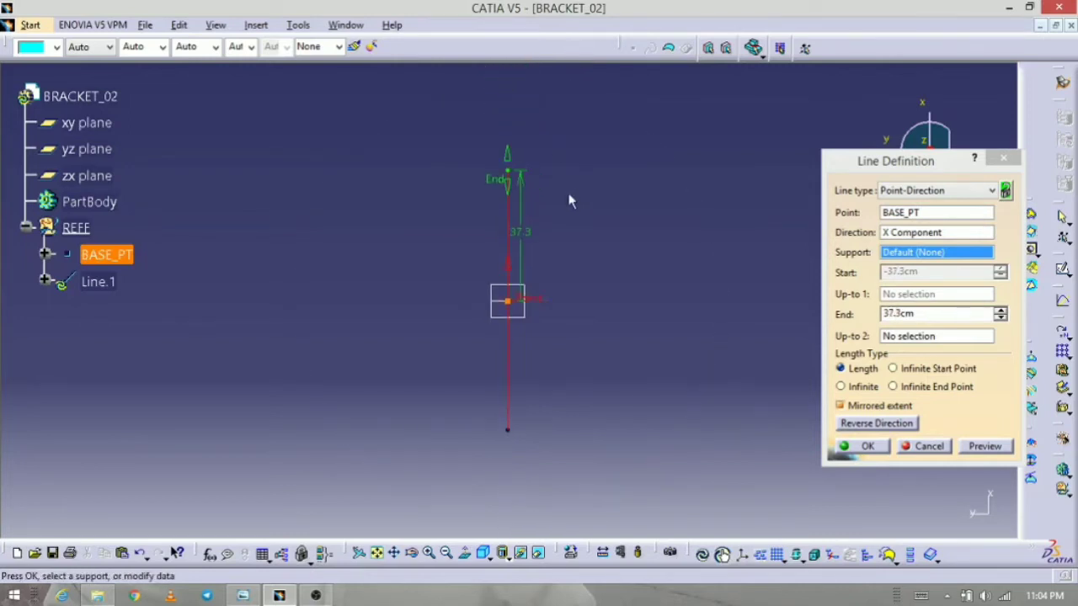
pyautogui.moveTo(511, 164); pyautogui.dragTo(540, 88)
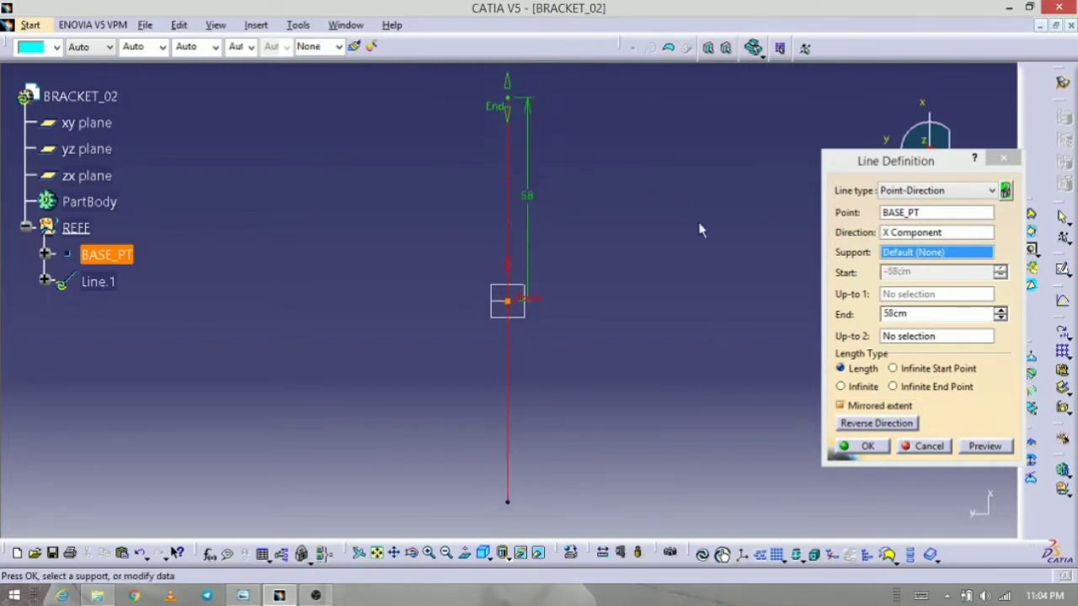
pyautogui.click(983, 447)
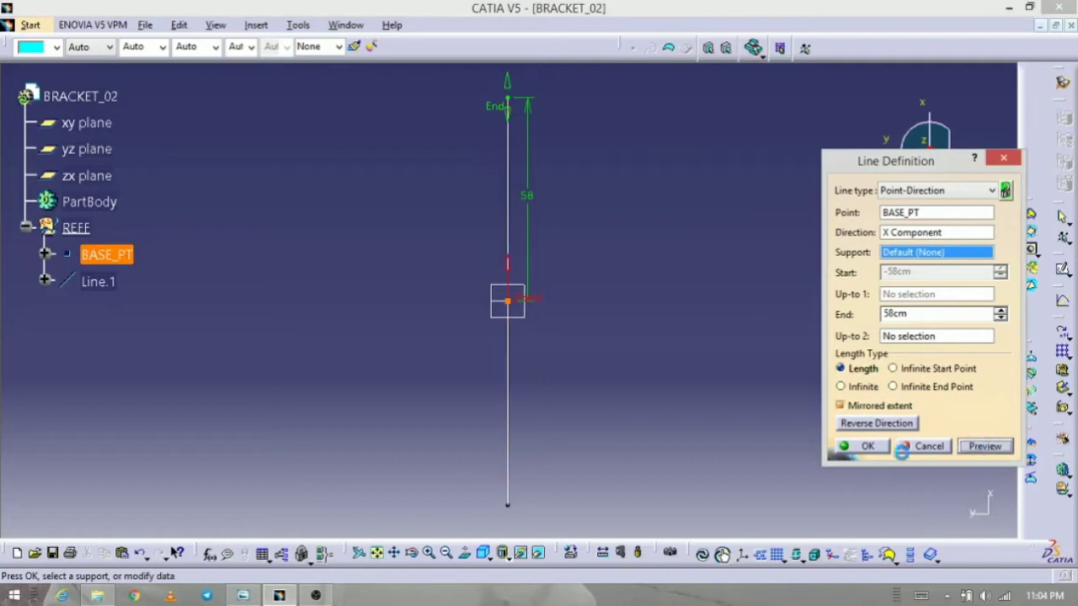
pyautogui.click(859, 446)
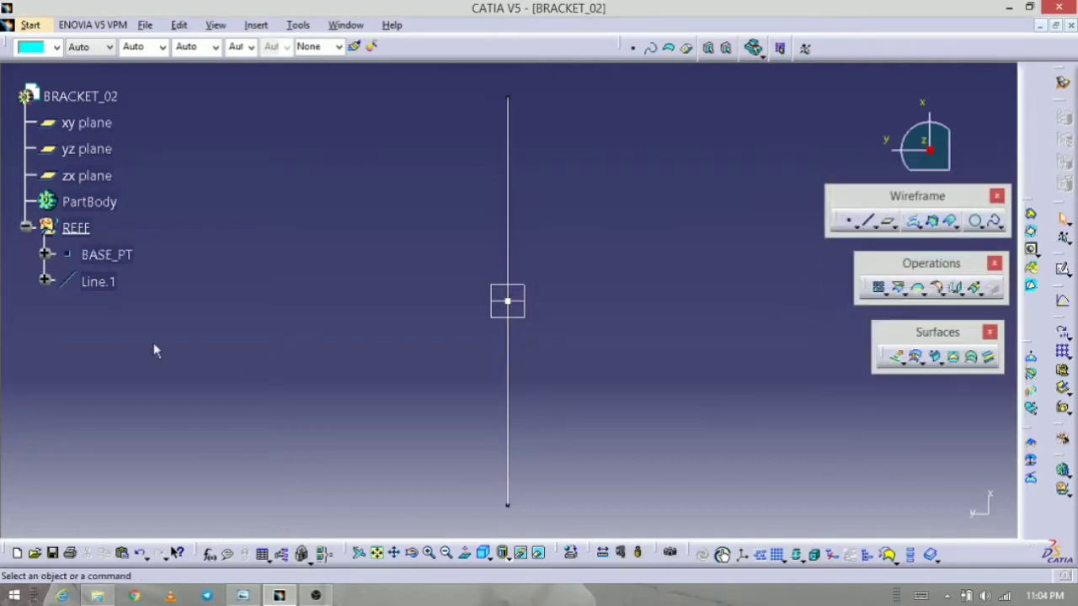
# - Rename the line along the X axis in the REFF set to X_DIR
pyautogui.click(105, 283)
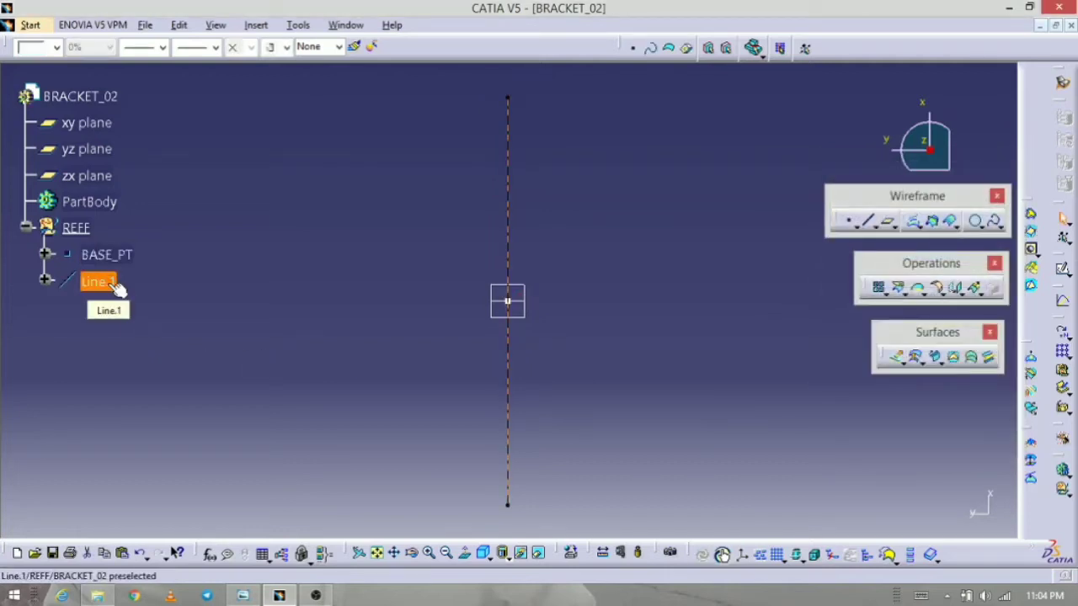
pyautogui.hotkey('alt', 'Return')
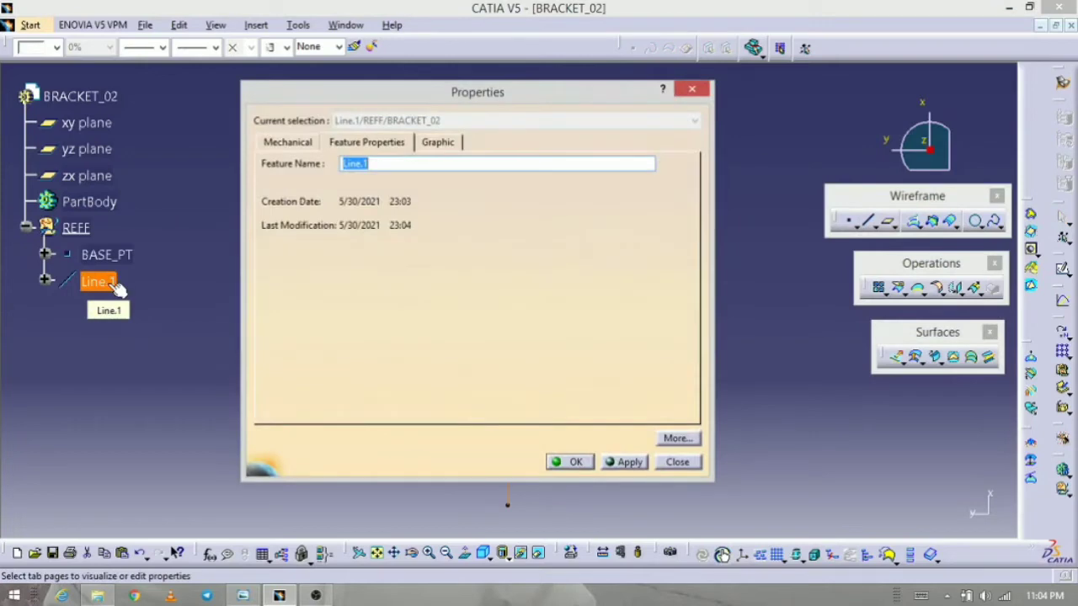
pyautogui.write('X_DIR')
pyautogui.press('Return')
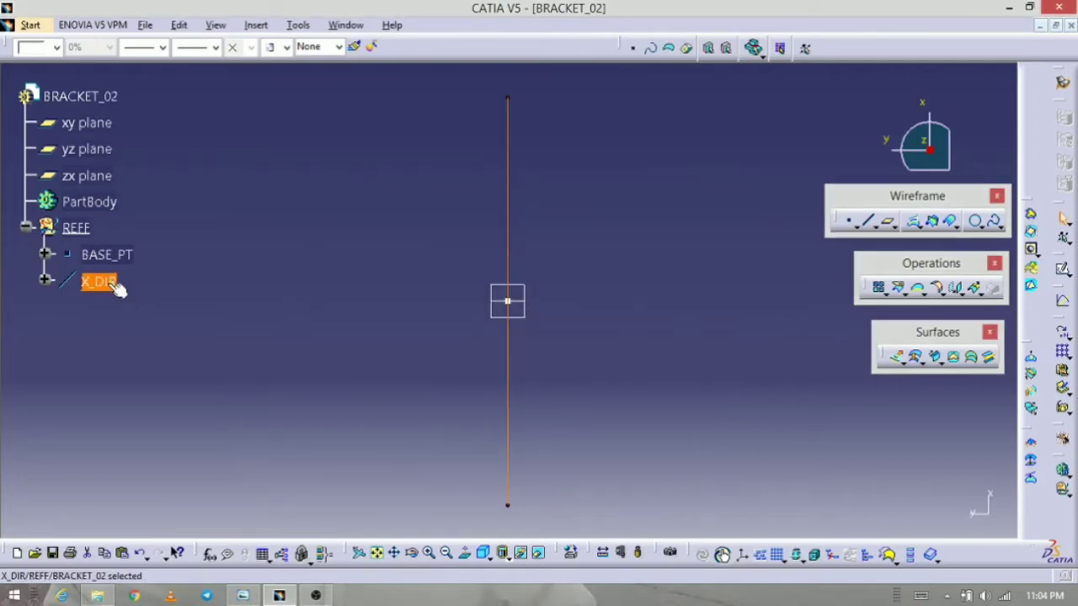
pyautogui.click(197, 330)
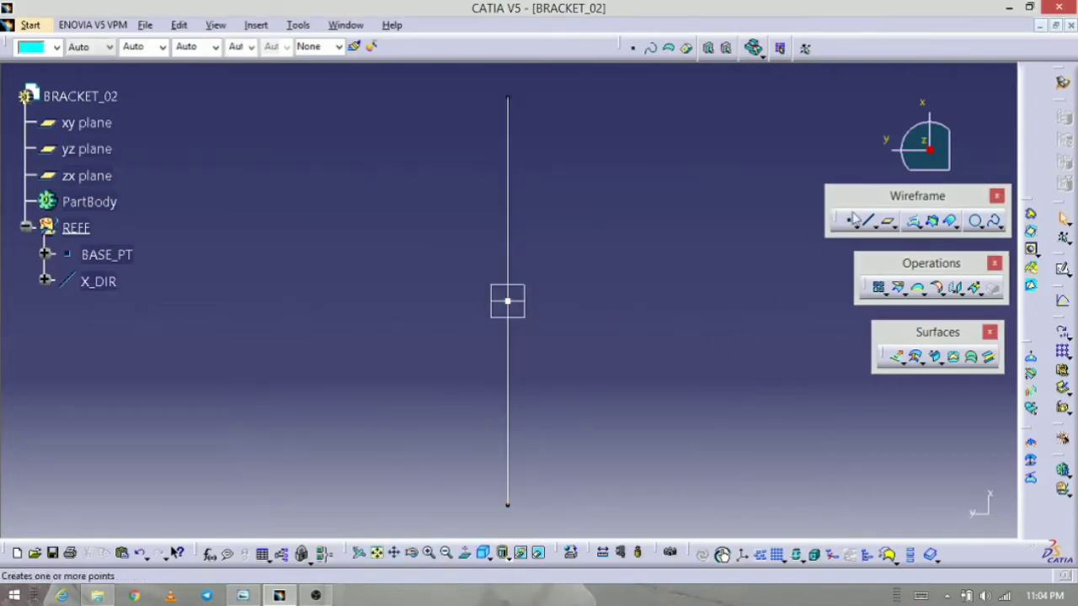
# - Create a Point-Direction line through BASE_PT along the Y component, from -58 cm to 58 cm
pyautogui.click(868, 221)
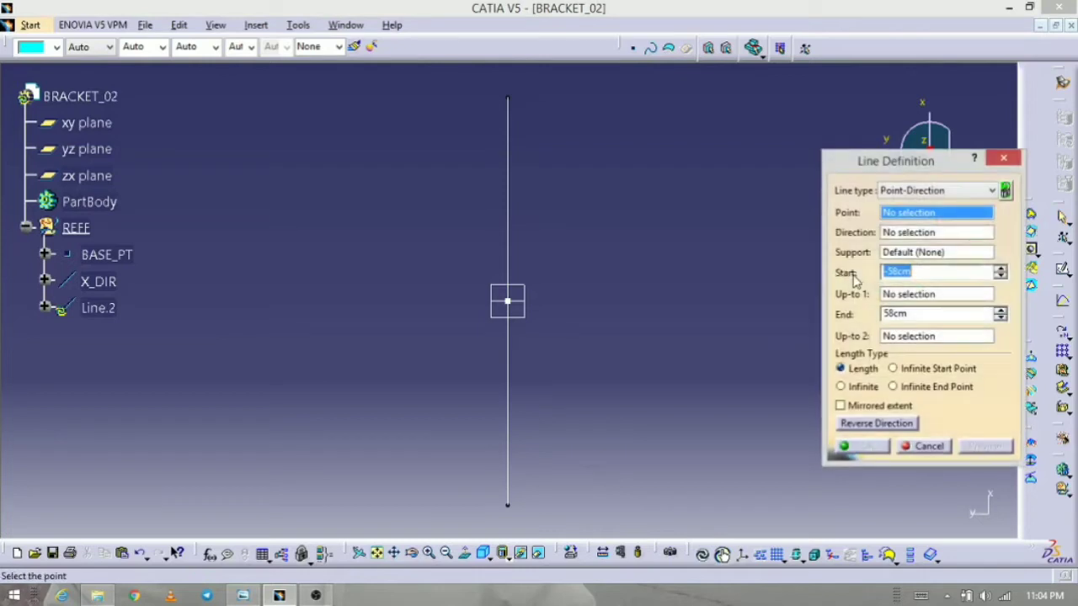
pyautogui.click(511, 303)
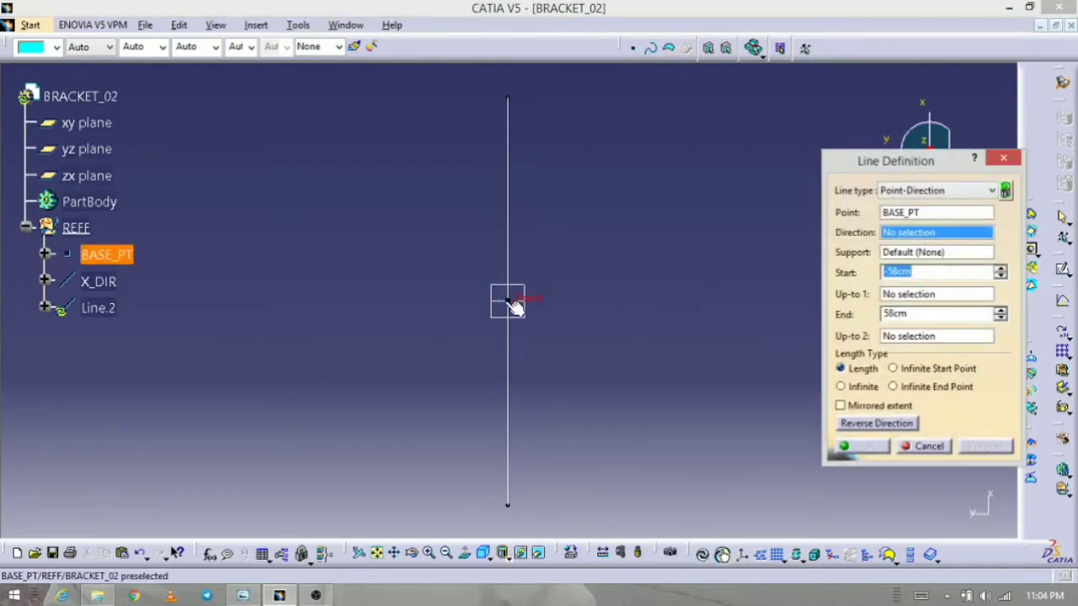
pyautogui.rightClick(941, 239)
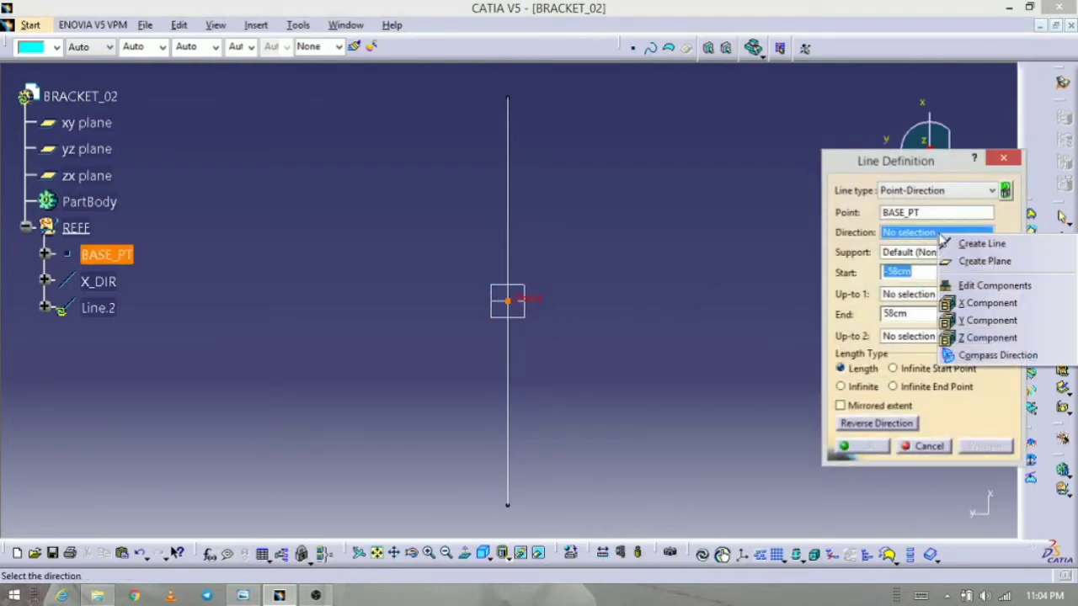
pyautogui.click(1018, 327)
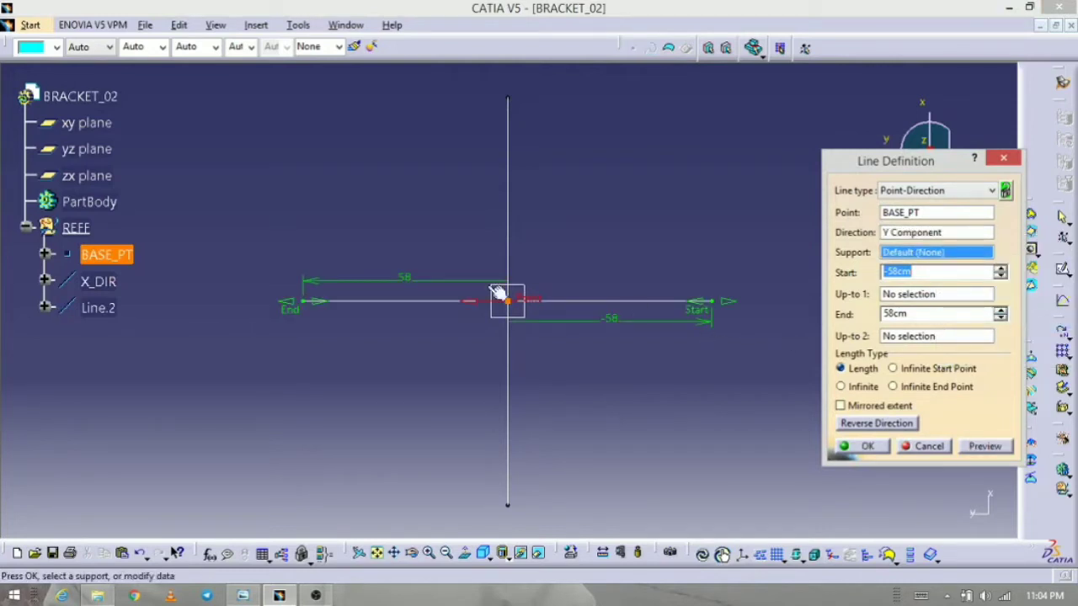
pyautogui.click(867, 447)
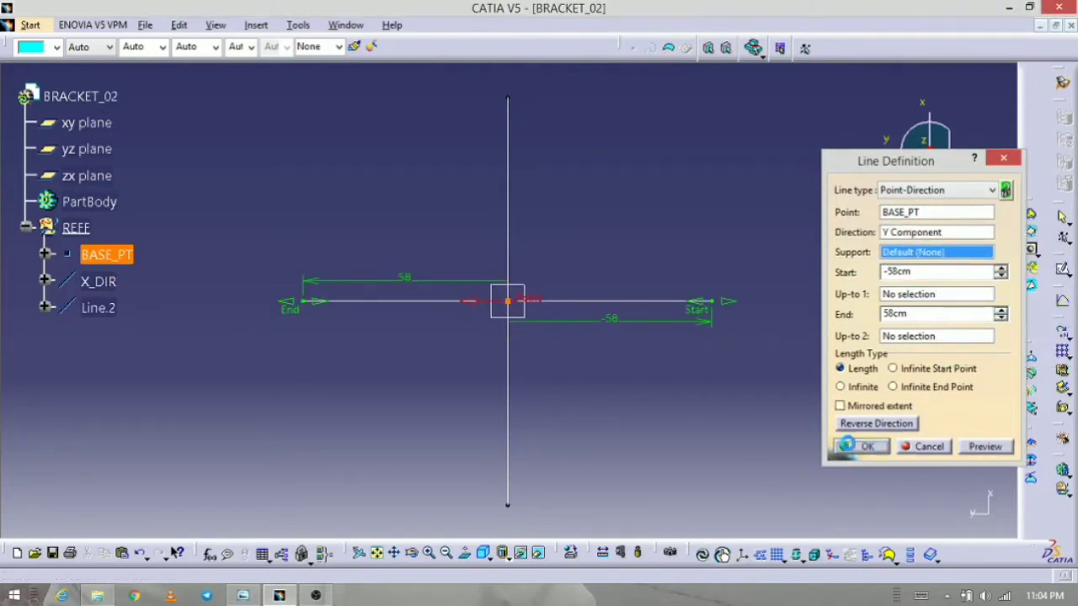
# - Rename the line along the Y axis in the REFF set to Y_DIR
pyautogui.click(101, 308)
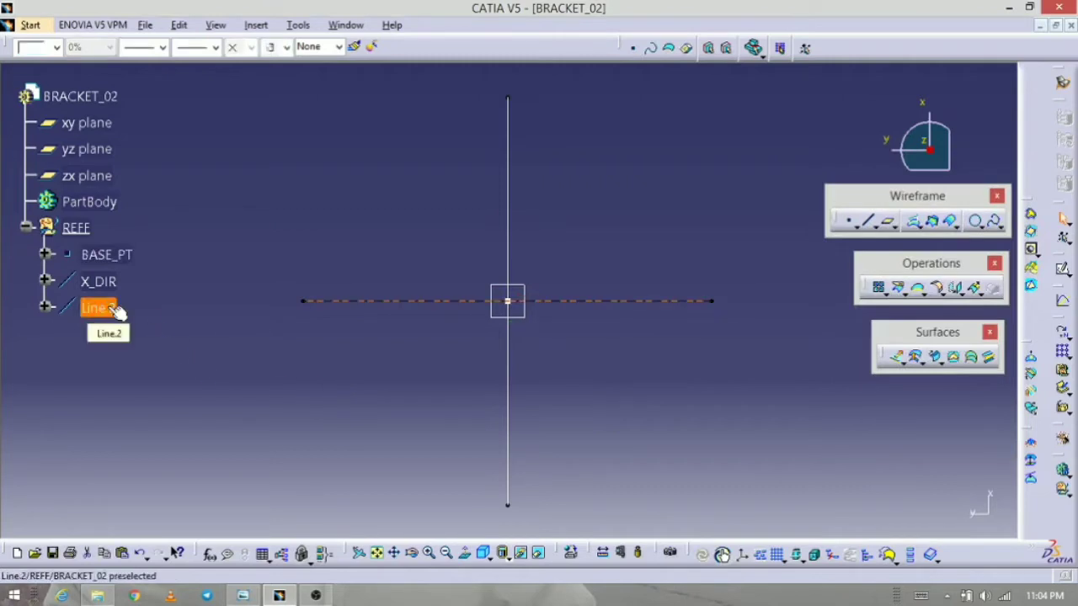
pyautogui.hotkey('alt', 'Return')
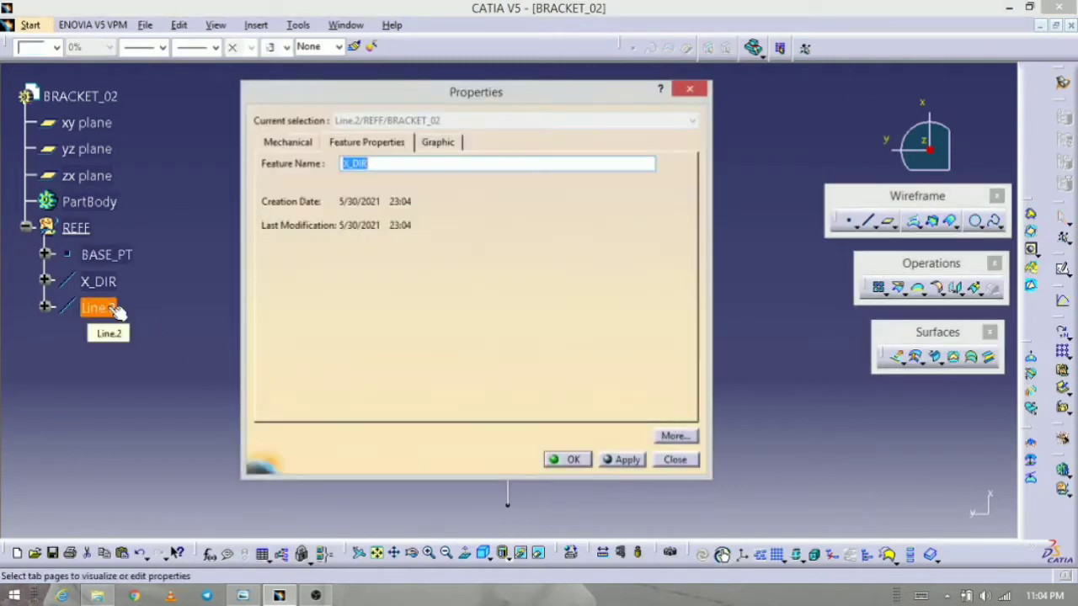
pyautogui.press('Left')
pyautogui.press('Delete')
pyautogui.write('Y')
pyautogui.press('Return')
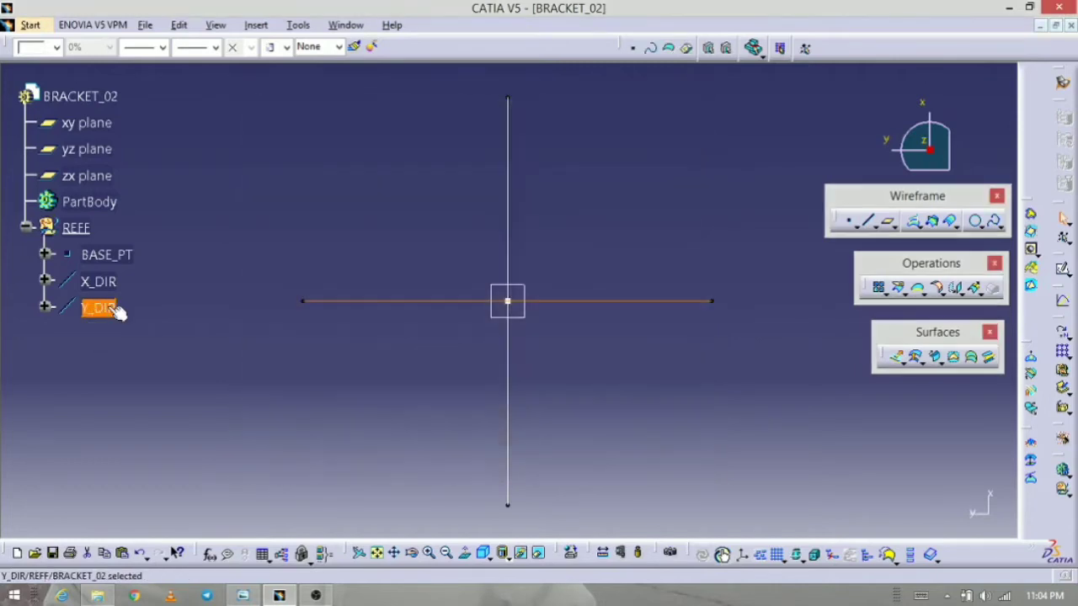
# - Create a Point-Direction line through BASE_PT along the Z component, from -58 cm to 58 cm
pyautogui.moveTo(548, 399); pyautogui.dragTo(501, 234, button='middle')
pyautogui.moveTo(699, 437); pyautogui.dragTo(579, 462, button='middle')
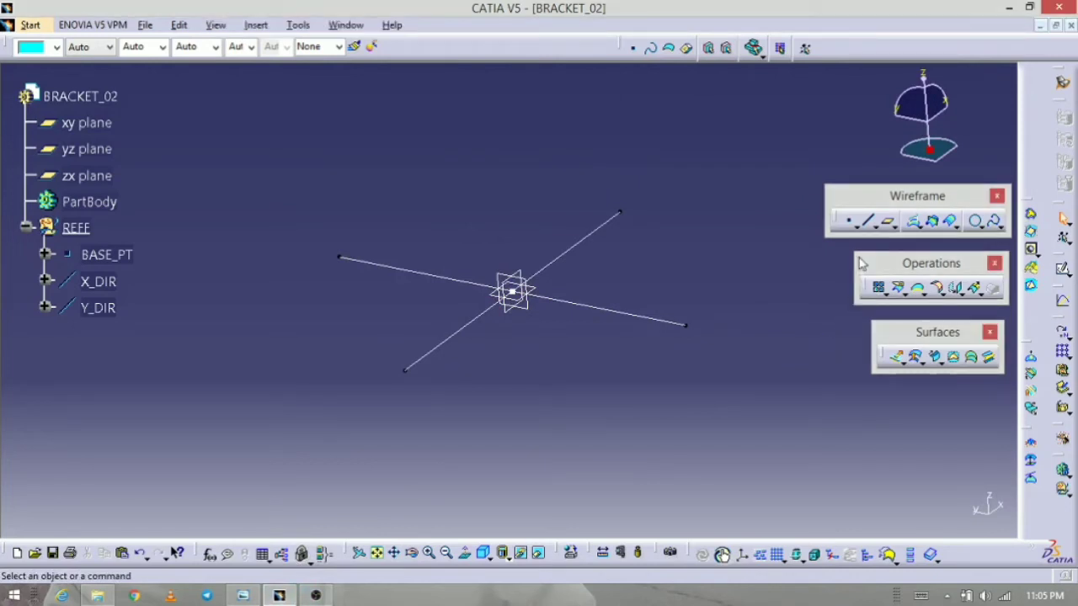
pyautogui.click(866, 222)
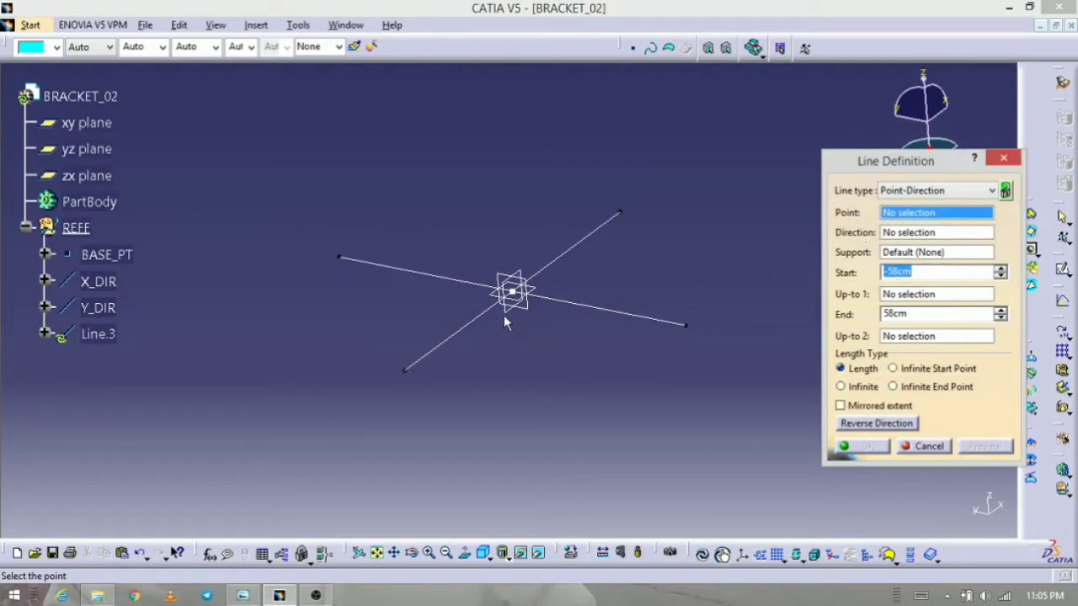
pyautogui.click(515, 293)
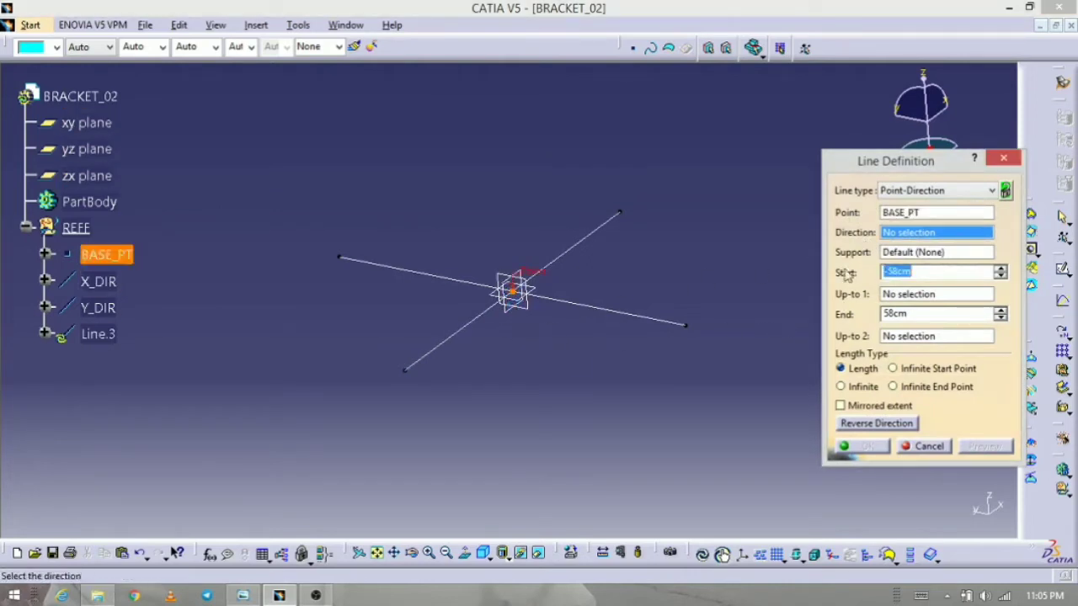
pyautogui.rightClick(901, 235)
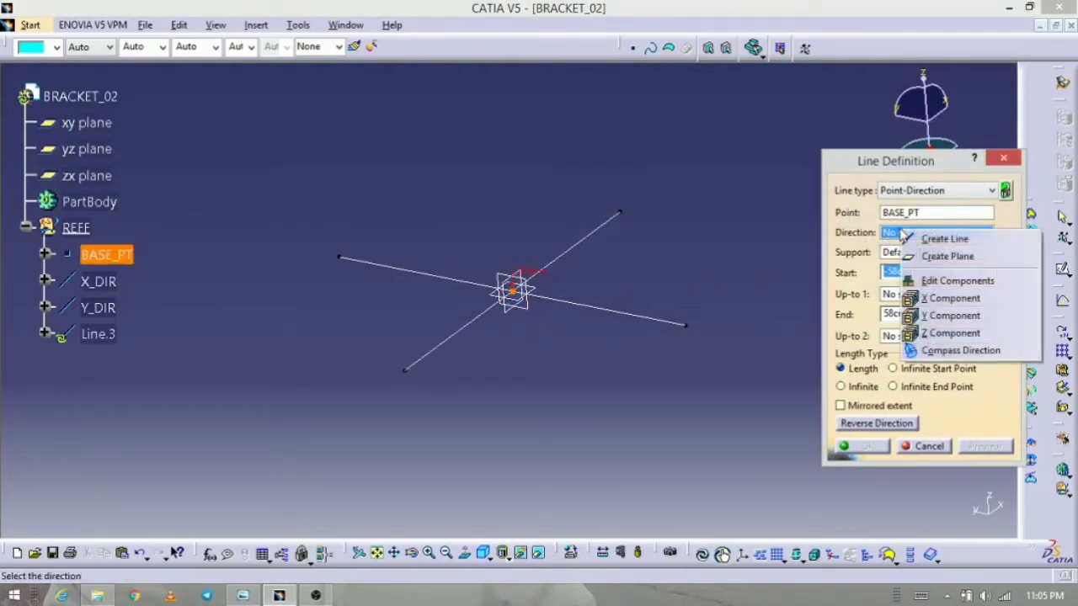
pyautogui.click(975, 334)
pyautogui.click(861, 446)
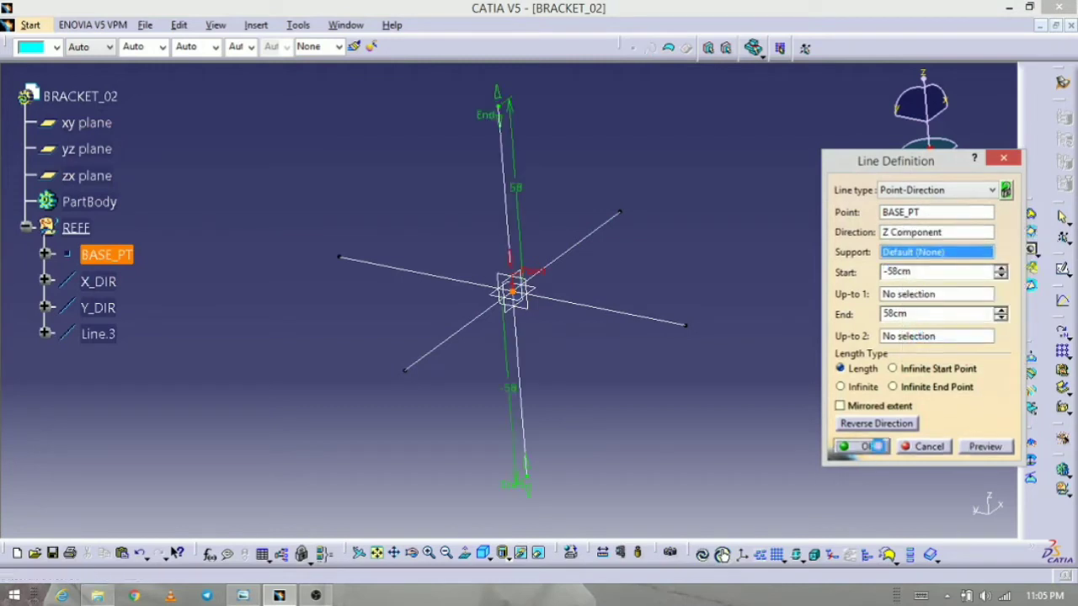
# - Rename the line along the Z axis in the REFF set to Z_DIR
pyautogui.click(99, 331)
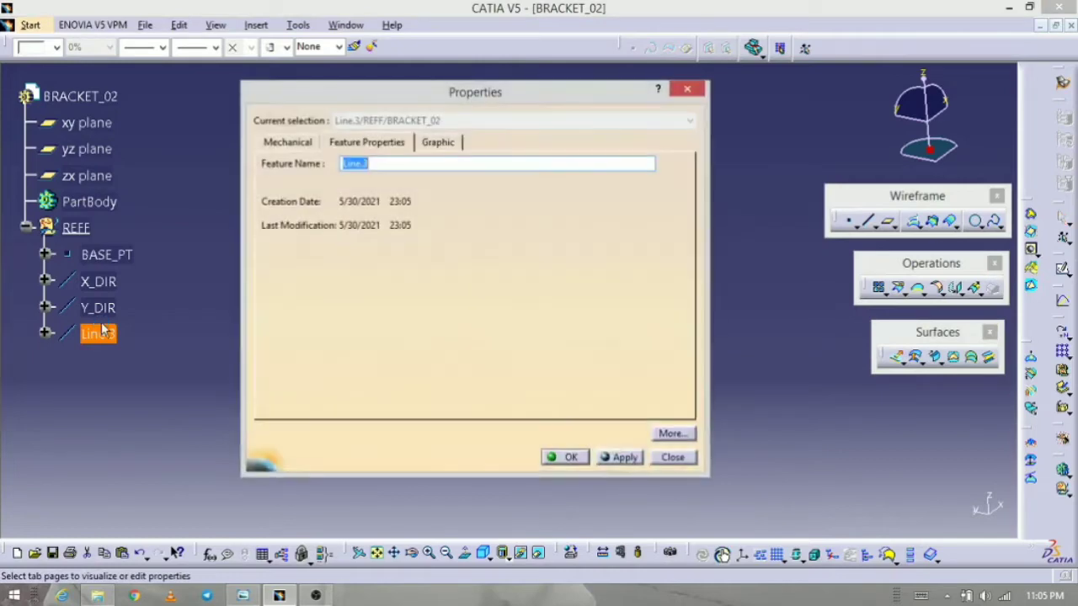
pyautogui.write('Y_DIR')
pyautogui.press('Home')
pyautogui.press('Delete')
pyautogui.write('Z')
pyautogui.press('Return')
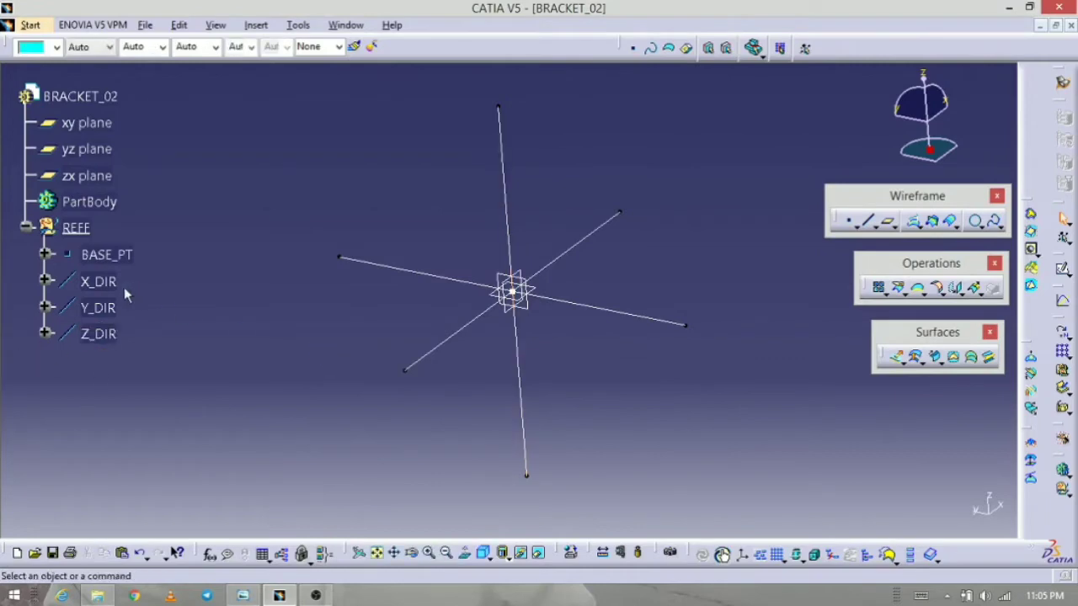
# - Set the X_DIR, Y_DIR and Z_DIR lines to line type 4 and colour them cyan
pyautogui.click(99, 281)
pyautogui.keyDown('ctrl'); pyautogui.click(110, 341); pyautogui.keyUp('ctrl')
pyautogui.keyDown('ctrl'); pyautogui.click(101, 312); pyautogui.keyUp('ctrl')
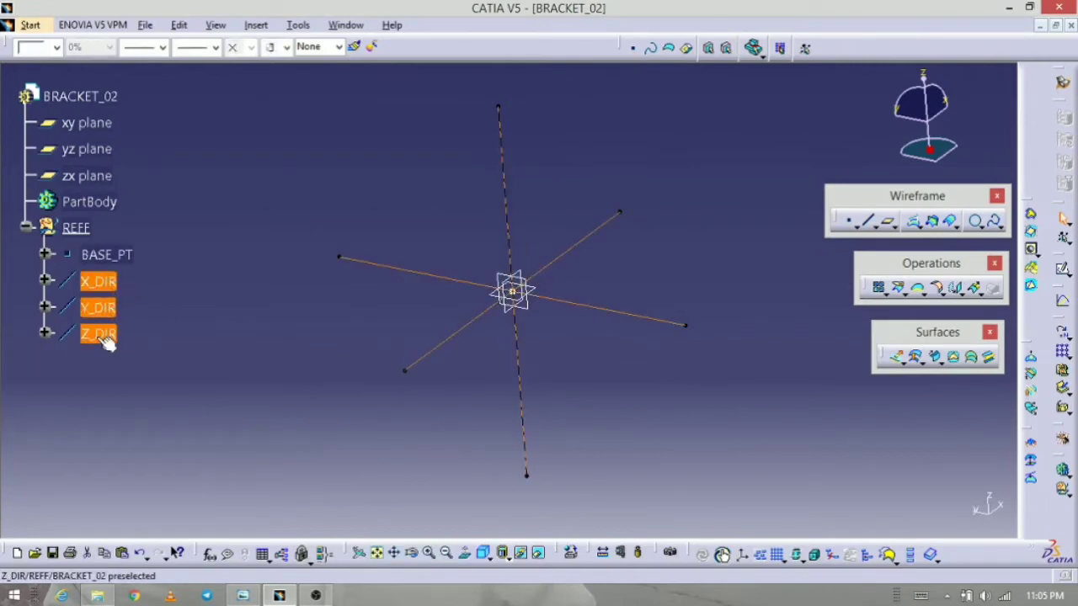
pyautogui.click(214, 46)
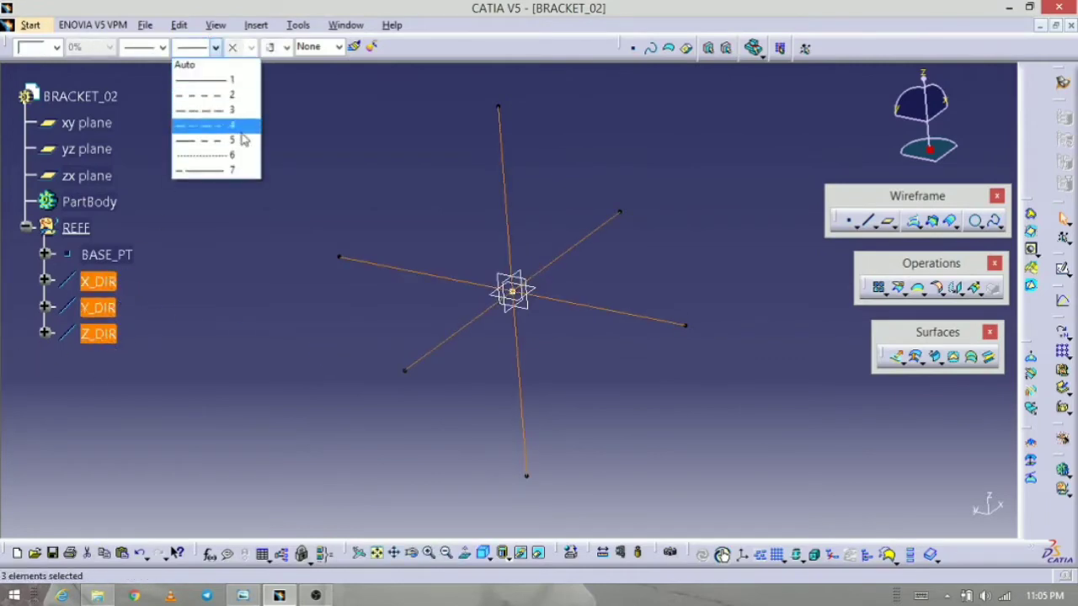
pyautogui.click(221, 125)
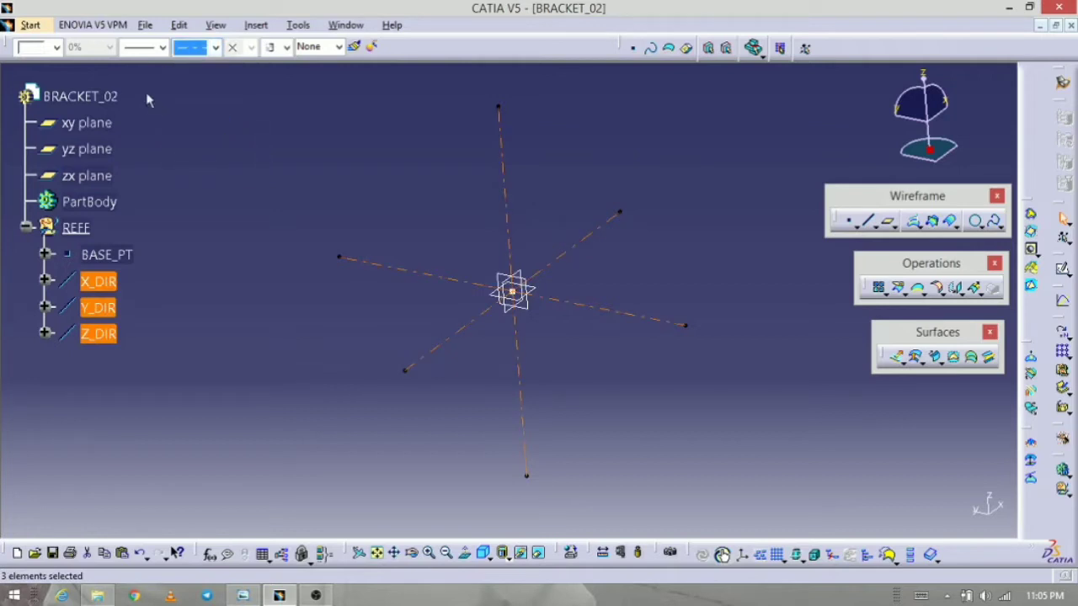
pyautogui.click(57, 48)
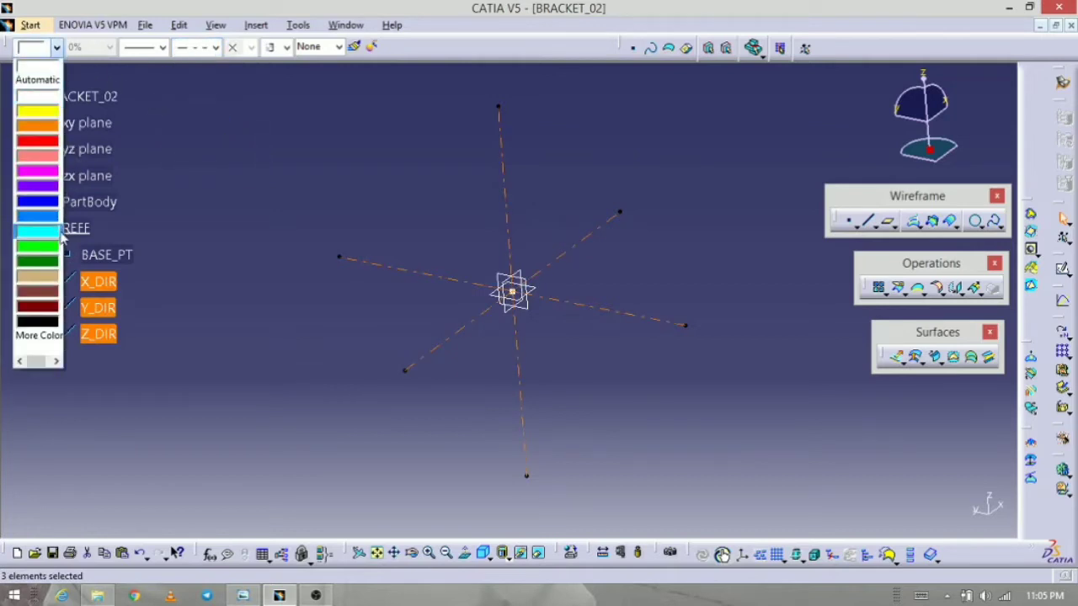
pyautogui.click(53, 228)
pyautogui.click(241, 173)
# - Colour the BASE_PT point in the REFF set cyan to match the direction lines
pyautogui.click(107, 255)
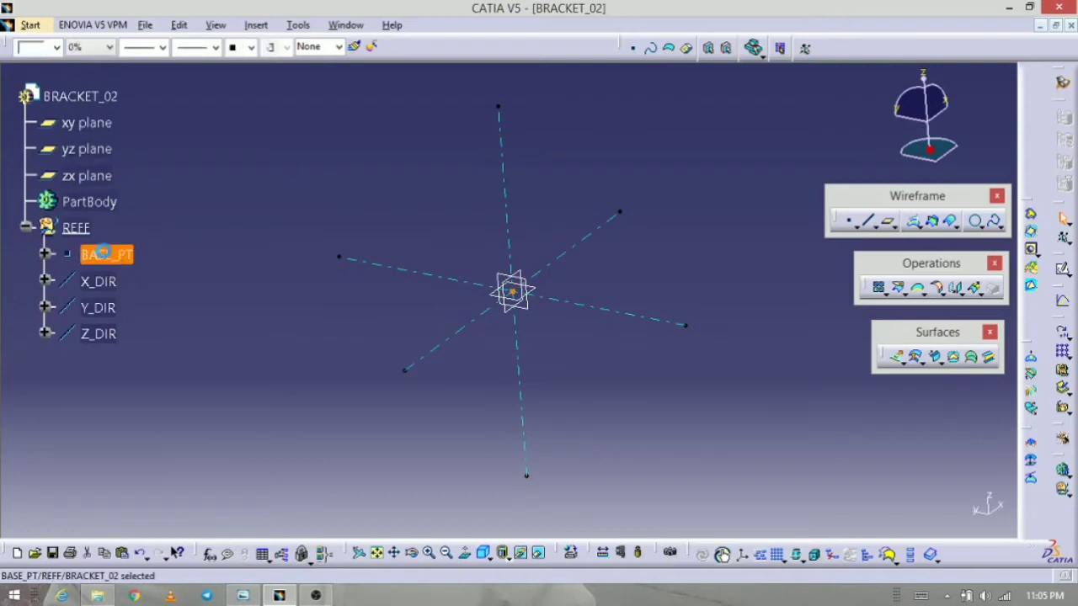
pyautogui.click(56, 47)
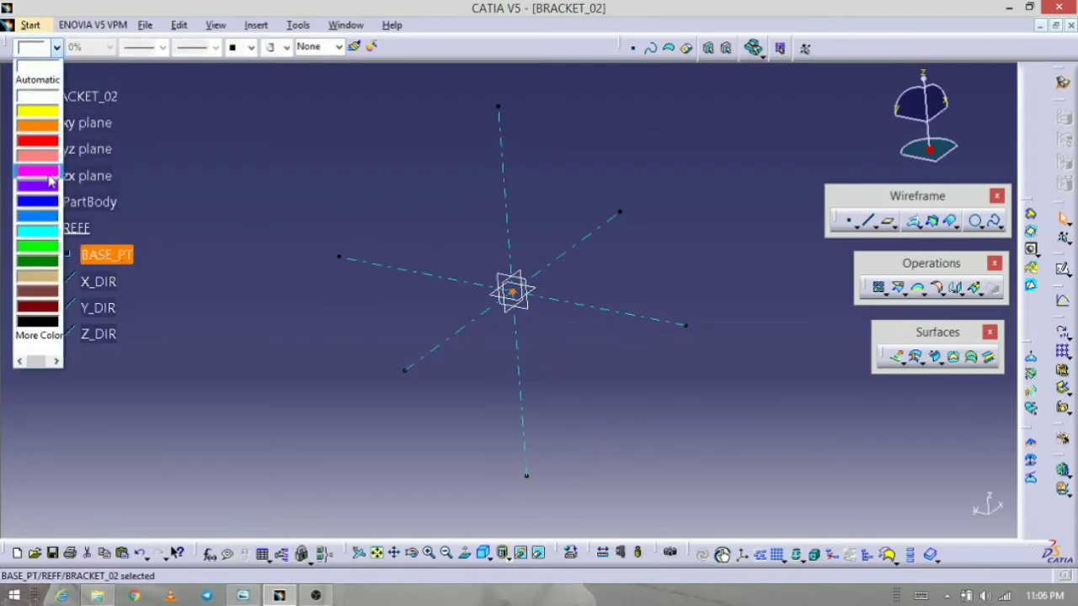
pyautogui.click(45, 235)
pyautogui.click(716, 378)
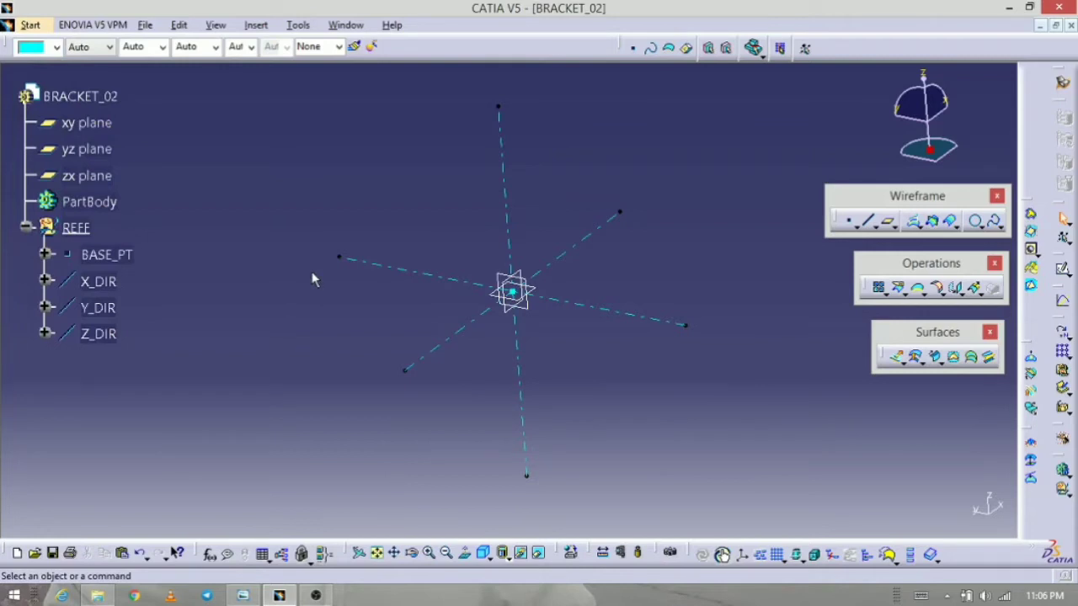
# - Insert a geometrical set named BASE_SRF directly under BRACKET_02
pyautogui.moveTo(484, 294); pyautogui.dragTo(683, 352, button='middle')
pyautogui.moveTo(776, 270); pyautogui.dragTo(688, 334, button='middle')
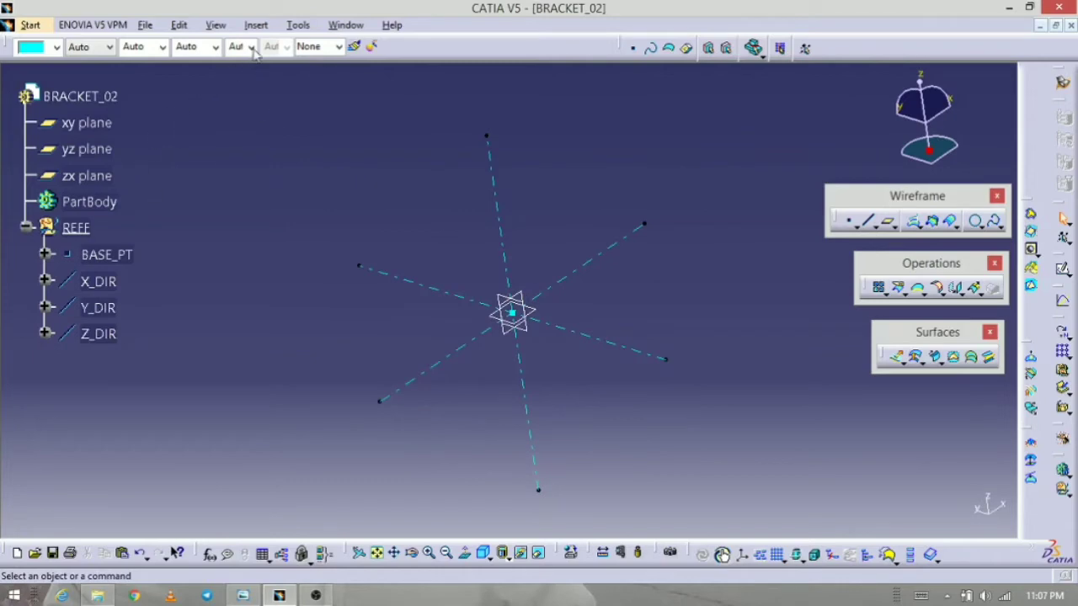
pyautogui.click(256, 24)
pyautogui.click(181, 79)
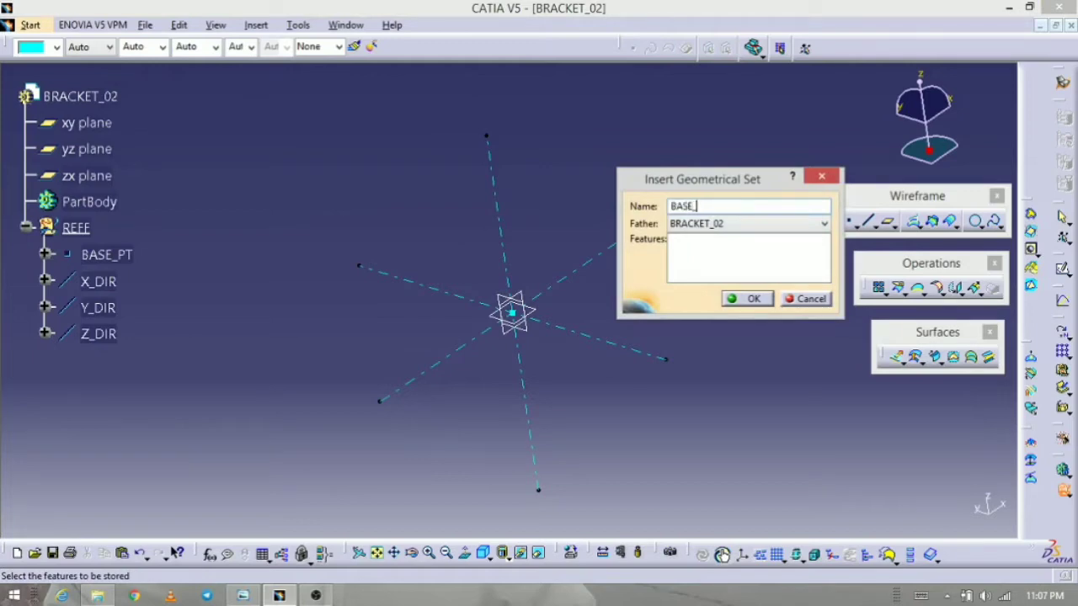
pyautogui.press('Return')
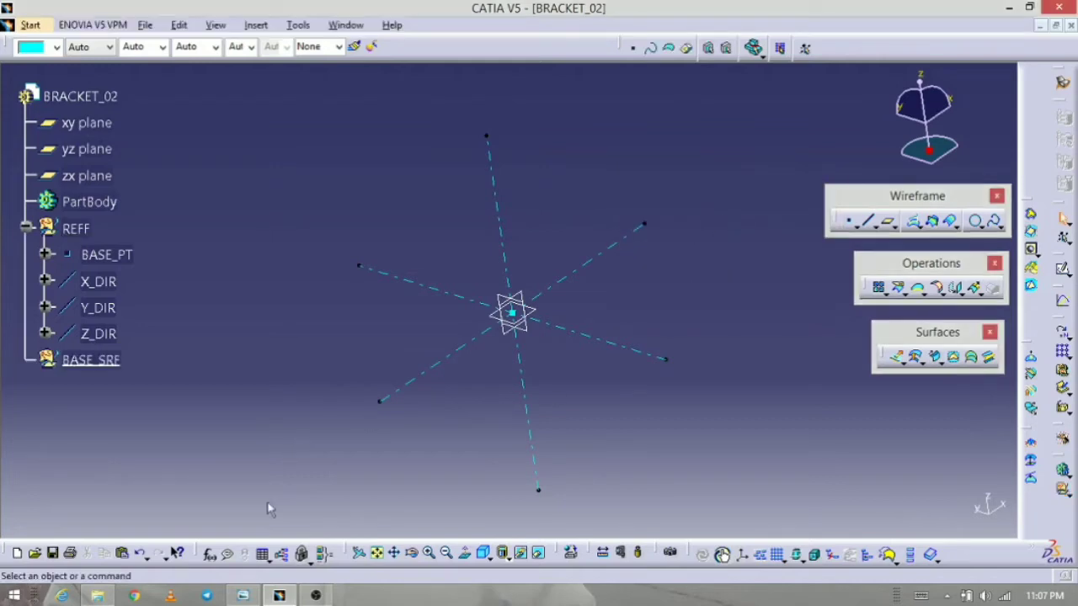
# - Define an extruded surface of Y_DIR along X_DIR, with Limit 1 at about 51.9 cm and Limit 2 at about 36.6 cm
pyautogui.click(279, 596)
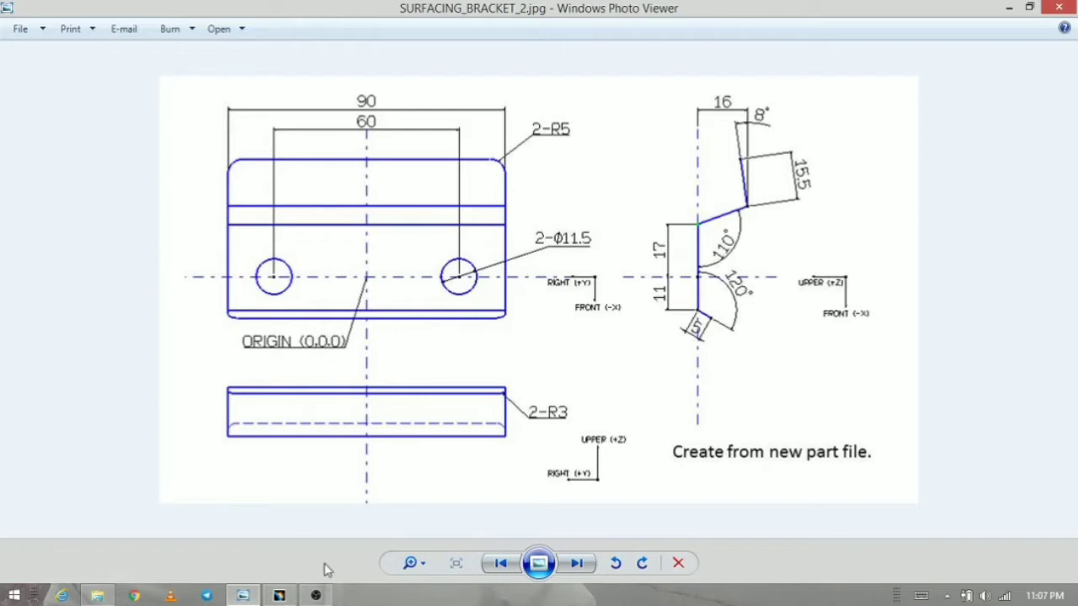
pyautogui.click(279, 596)
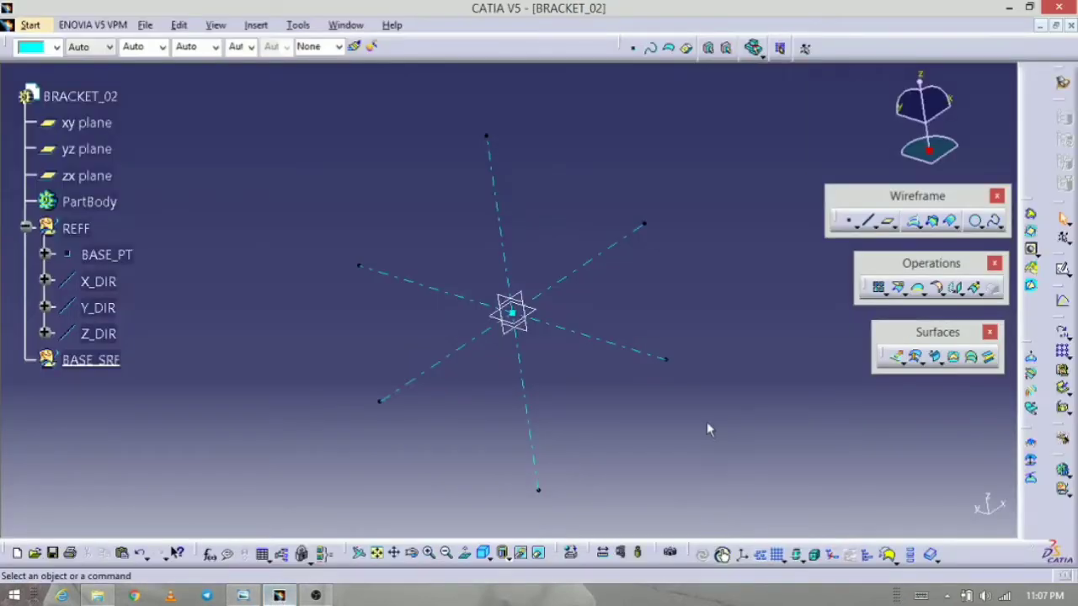
pyautogui.click(897, 358)
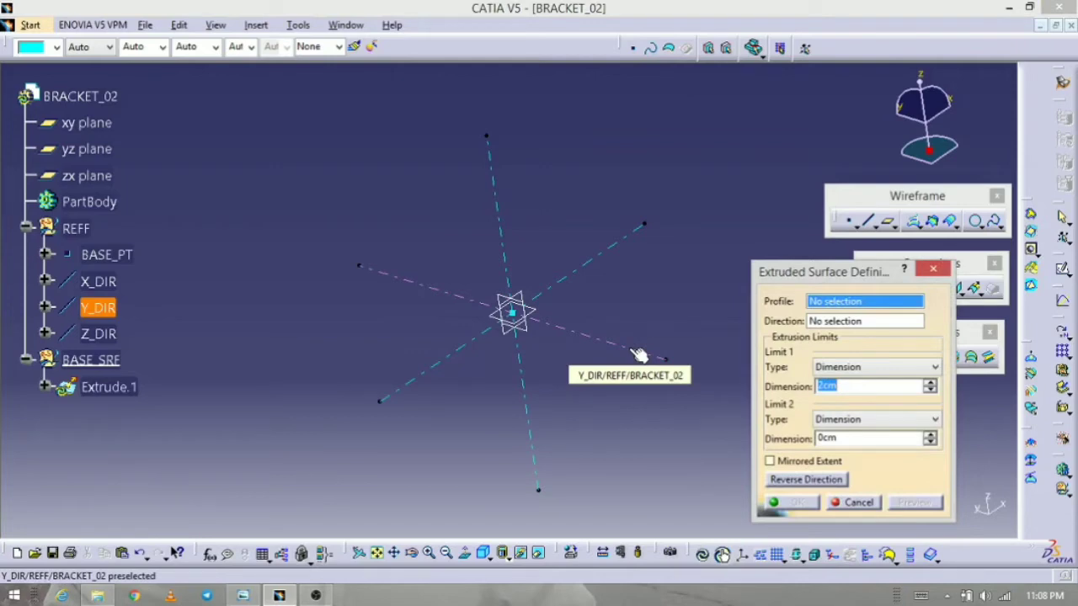
pyautogui.click(639, 354)
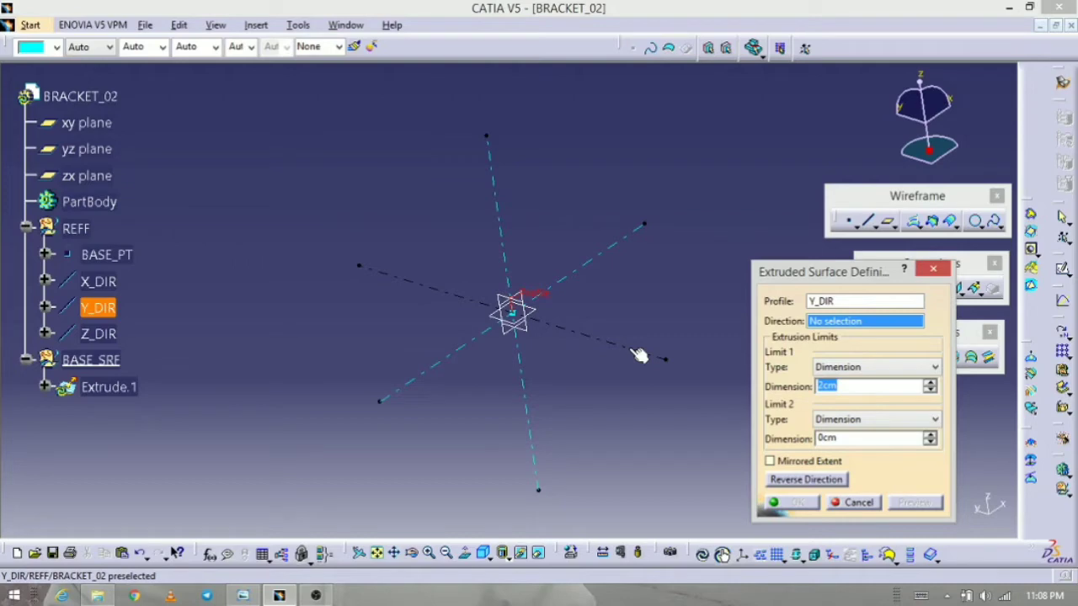
pyautogui.click(641, 234)
pyautogui.moveTo(681, 356); pyautogui.dragTo(786, 258)
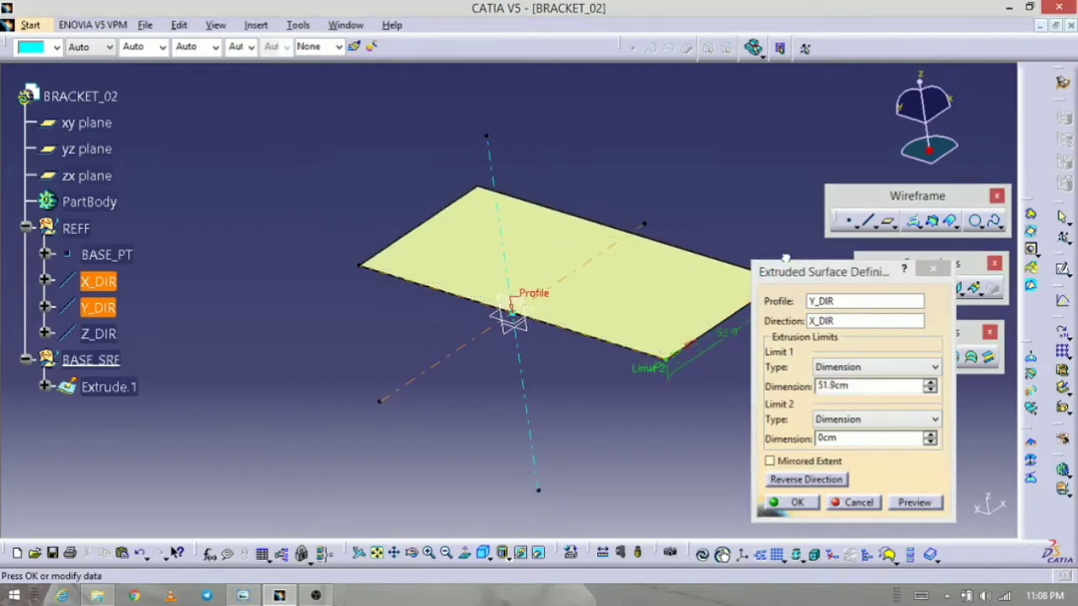
pyautogui.moveTo(659, 379); pyautogui.dragTo(584, 415)
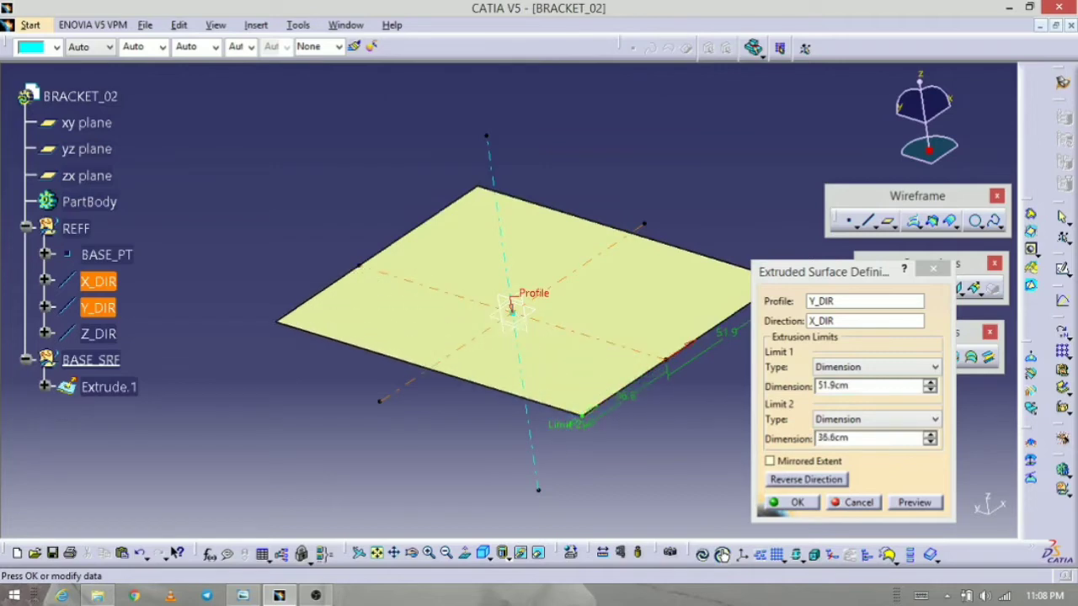
# - Adjust the extruded surface's Limit 1 to about 68.1 cm and Limit 2 to about 62.4 cm, and create it
pyautogui.click(279, 595)
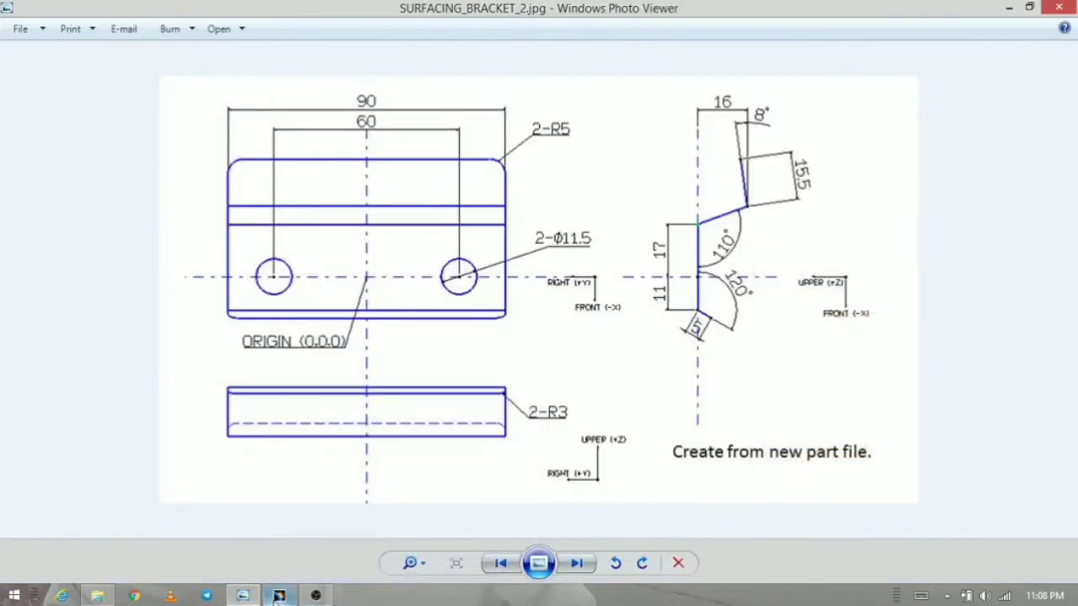
pyautogui.click(278, 595)
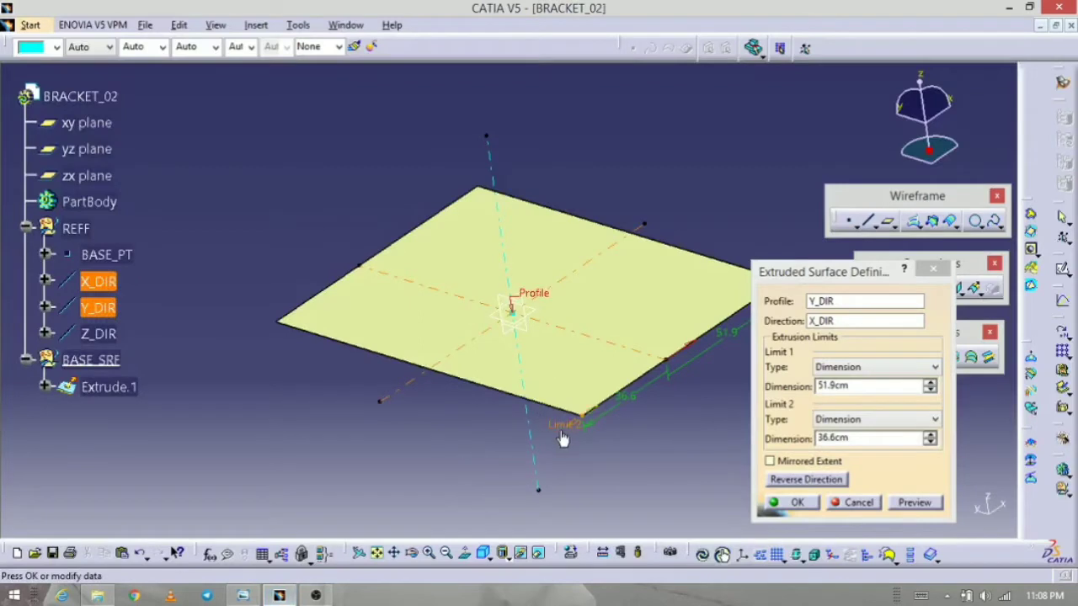
pyautogui.moveTo(572, 434); pyautogui.dragTo(621, 425)
pyautogui.moveTo(621, 425); pyautogui.dragTo(563, 401, button='middle')
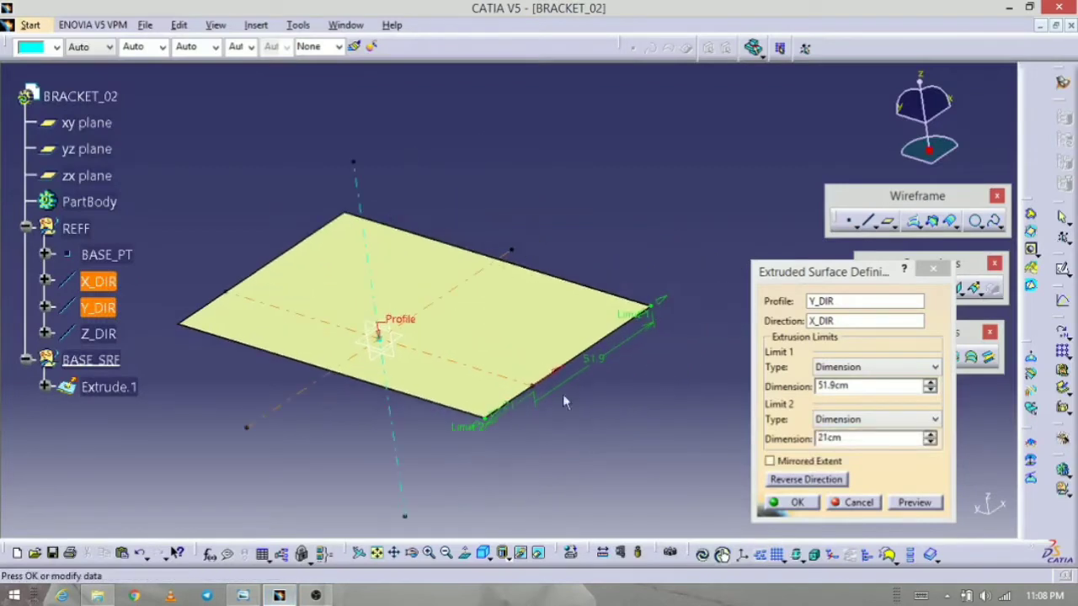
pyautogui.moveTo(672, 314); pyautogui.dragTo(705, 276)
pyautogui.moveTo(478, 432); pyautogui.dragTo(400, 509)
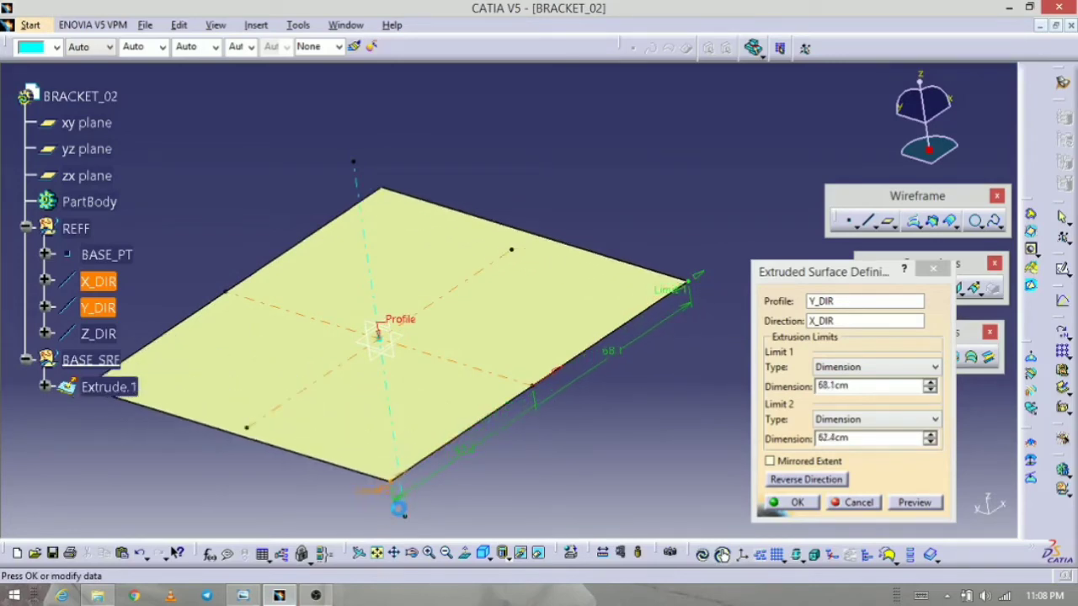
pyautogui.click(796, 503)
pyautogui.moveTo(640, 472); pyautogui.dragTo(634, 424, button='middle')
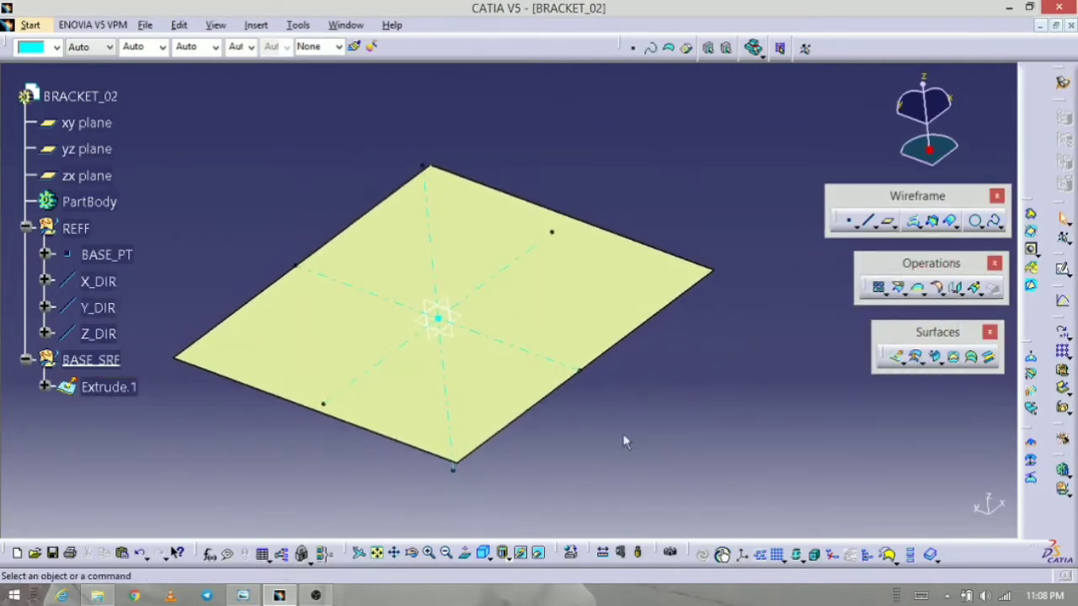
# - Rename the extruded surface in the BASE_SRF set to SFR_1
pyautogui.click(139, 393)
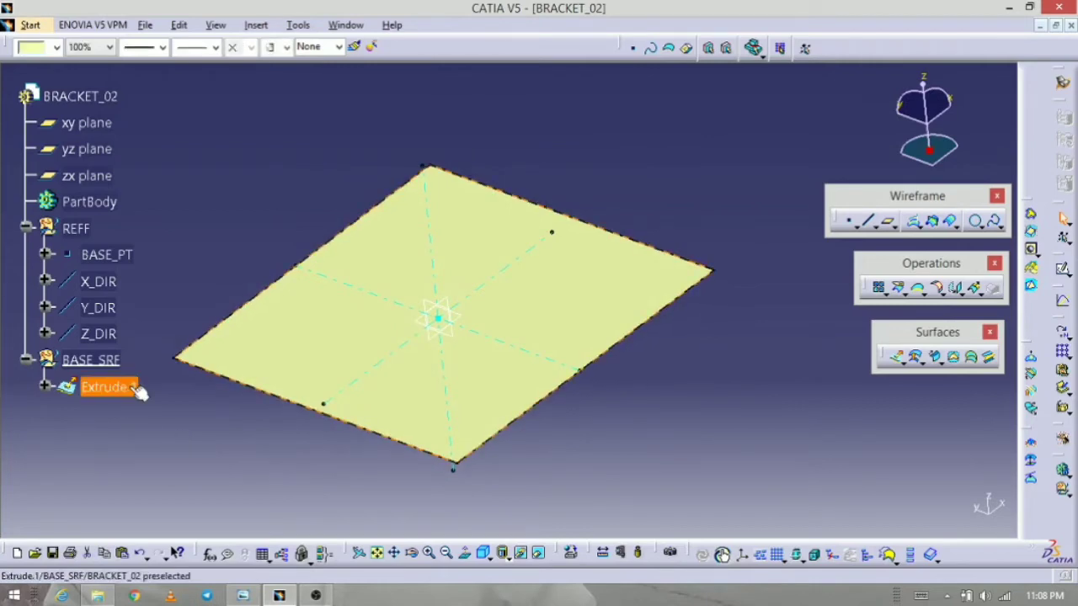
pyautogui.hotkey('alt', 'Return')
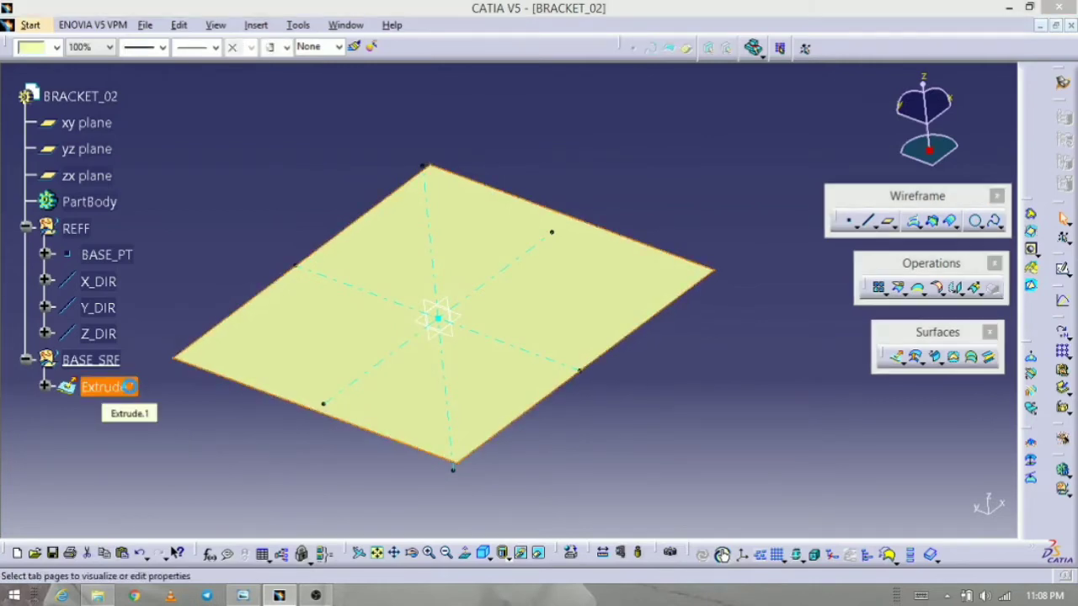
pyautogui.write('SFR_')
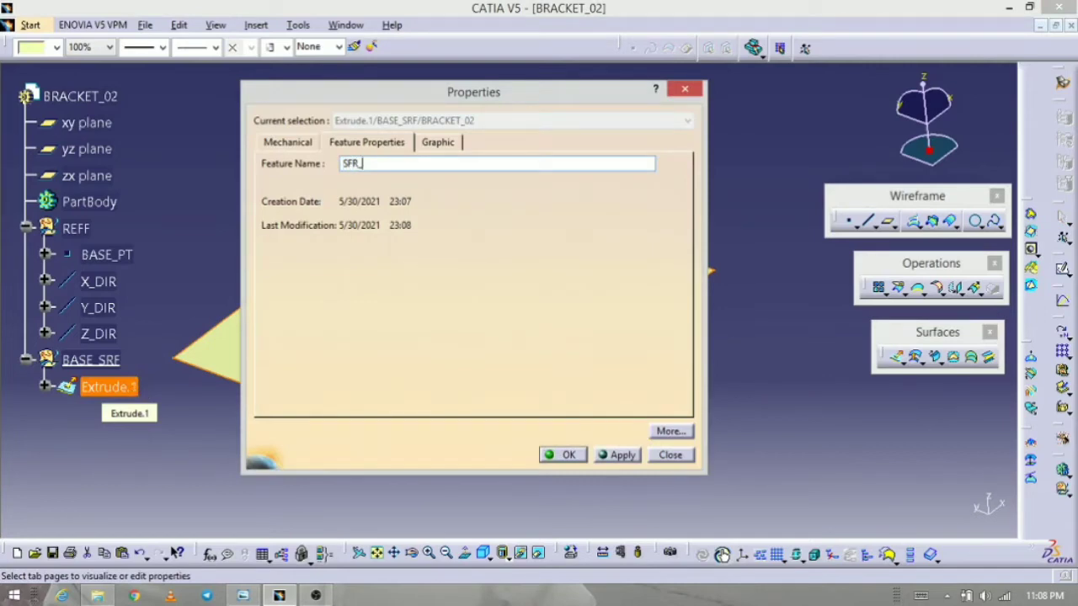
pyautogui.write('1')
pyautogui.press('Return')
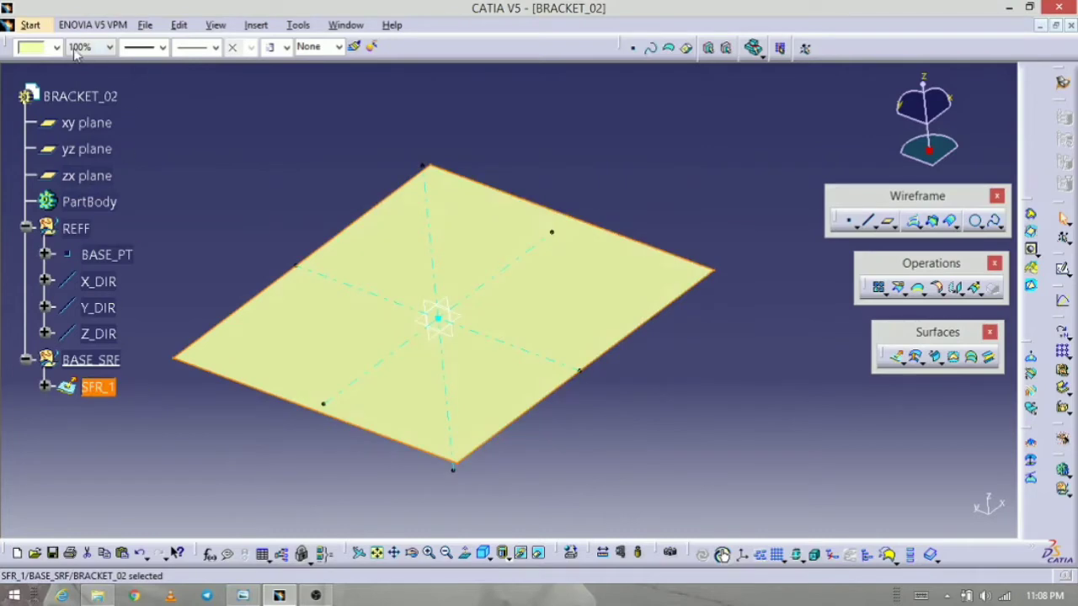
# - Set the SFR_1 surface's opacity to 25% and colour it bright green
pyautogui.click(107, 47)
pyautogui.click(79, 109)
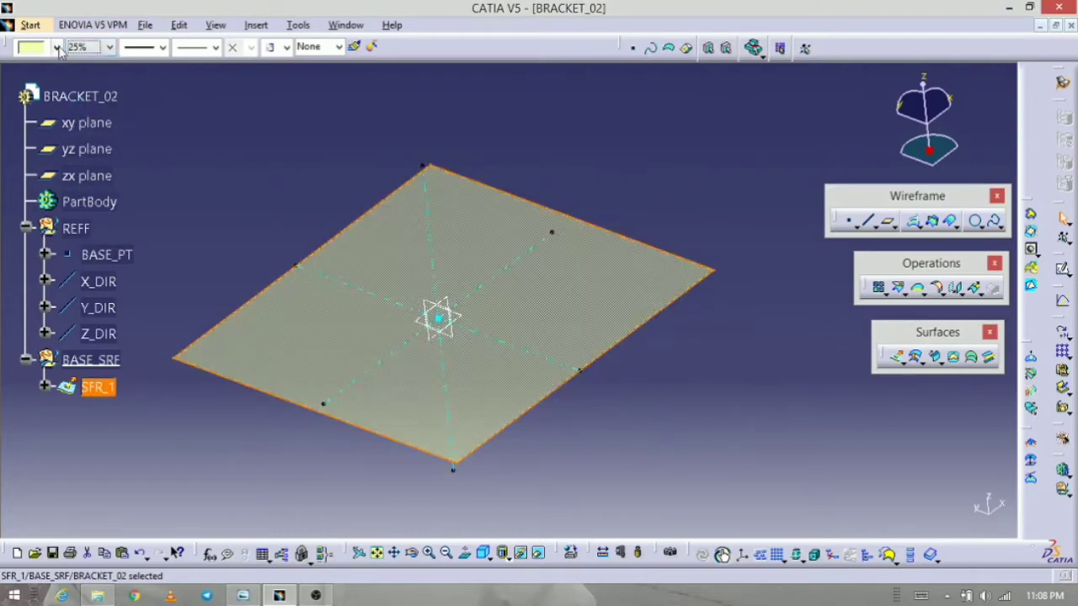
pyautogui.click(56, 47)
pyautogui.click(51, 248)
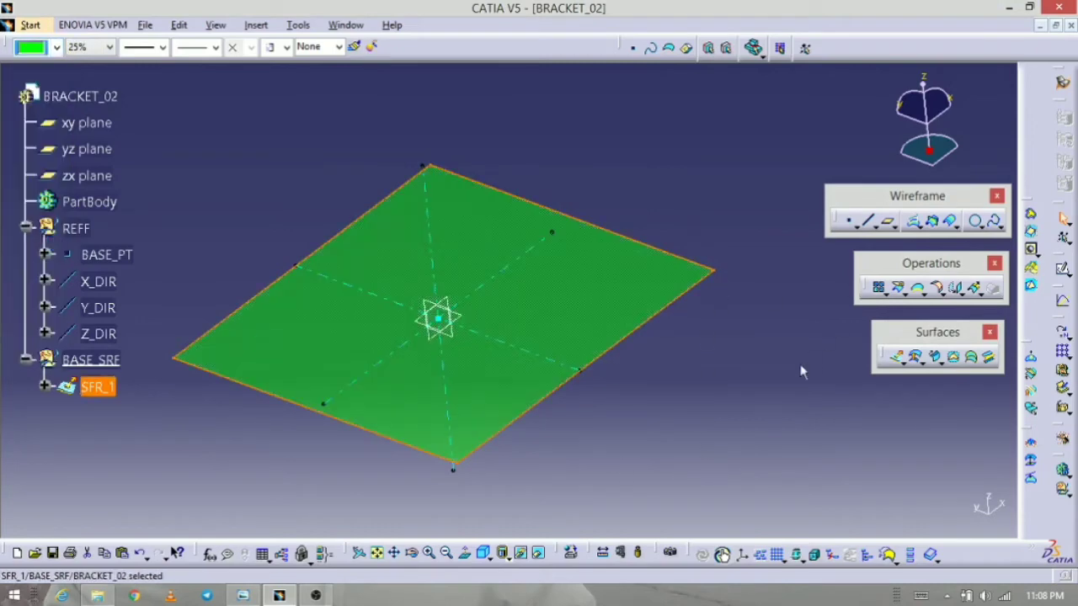
pyautogui.click(700, 408)
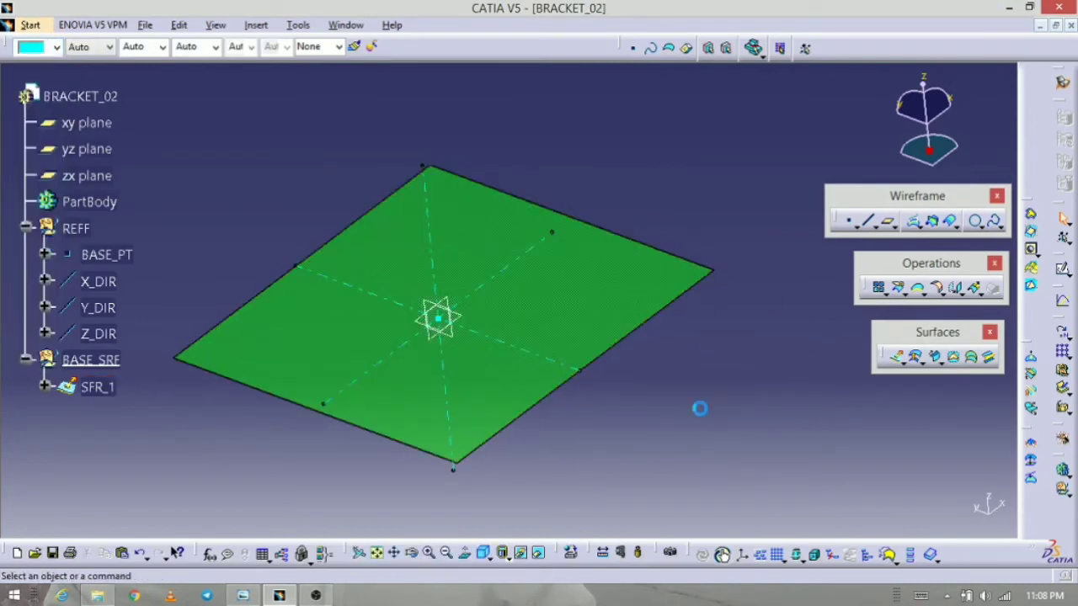
# - Start a parallel curve of Y_DIR with the SFR_1 surface as its support
pyautogui.click(279, 595)
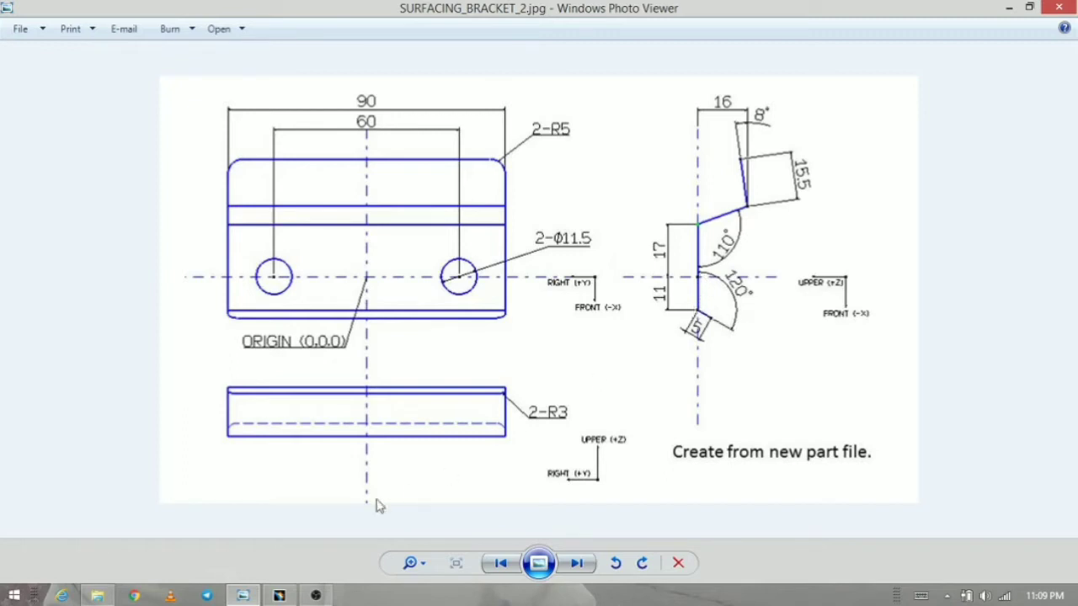
pyautogui.click(279, 595)
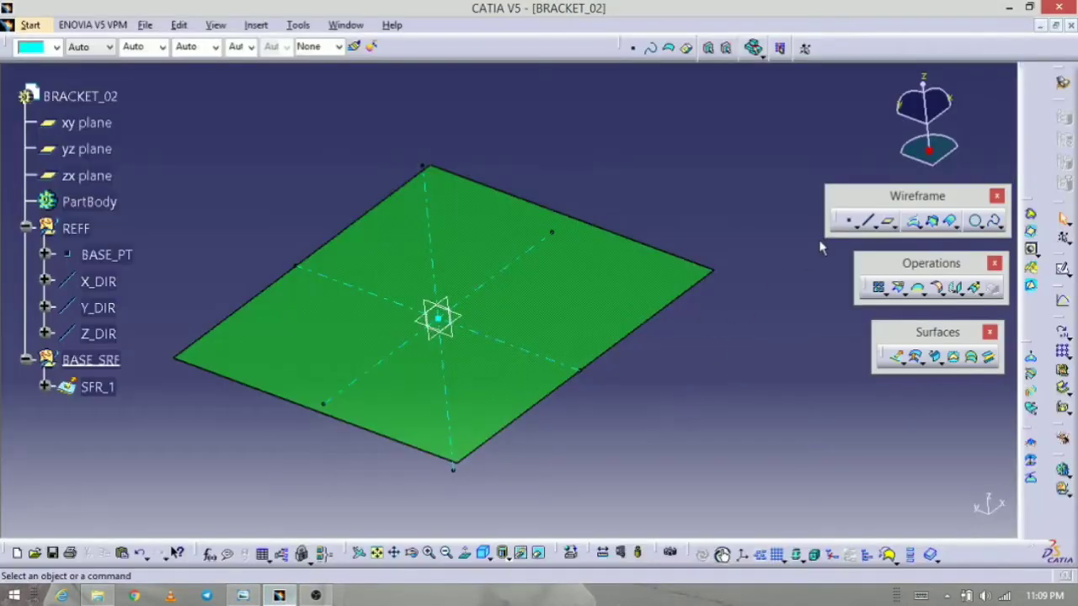
pyautogui.click(950, 221)
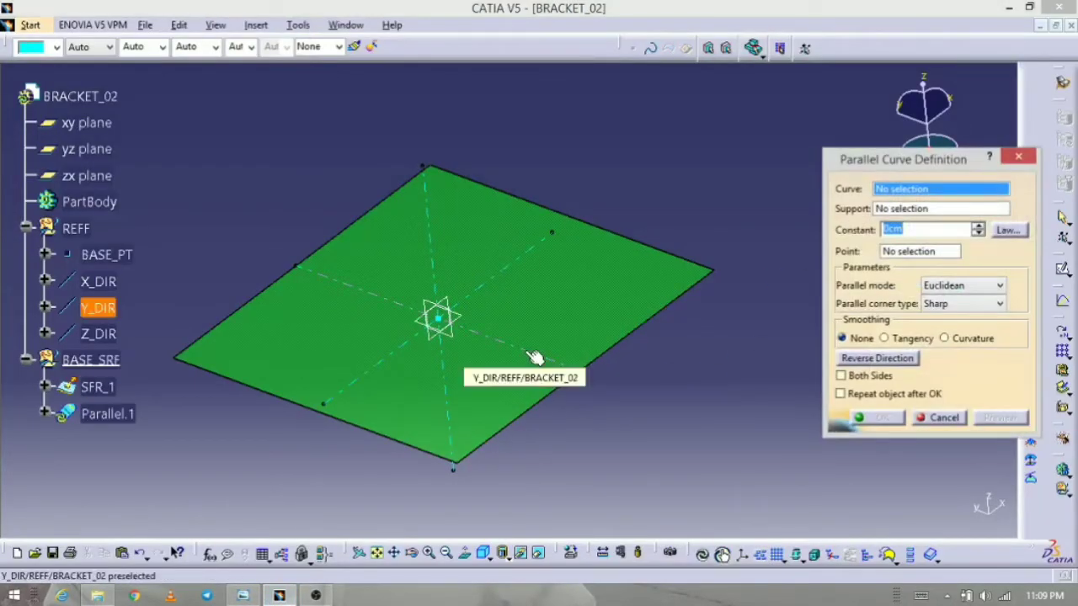
pyautogui.click(524, 350)
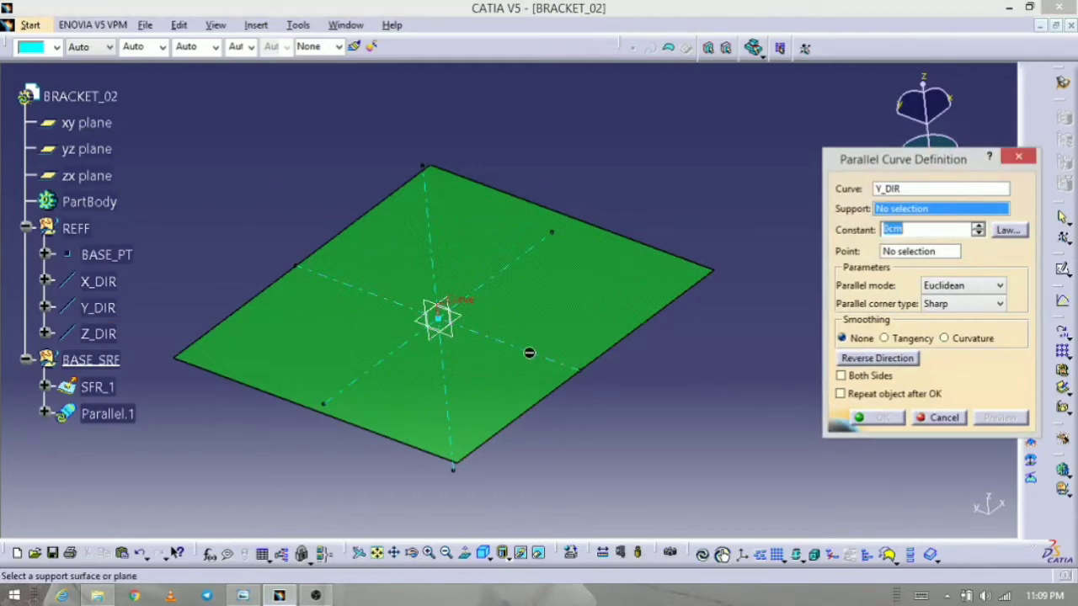
pyautogui.click(589, 311)
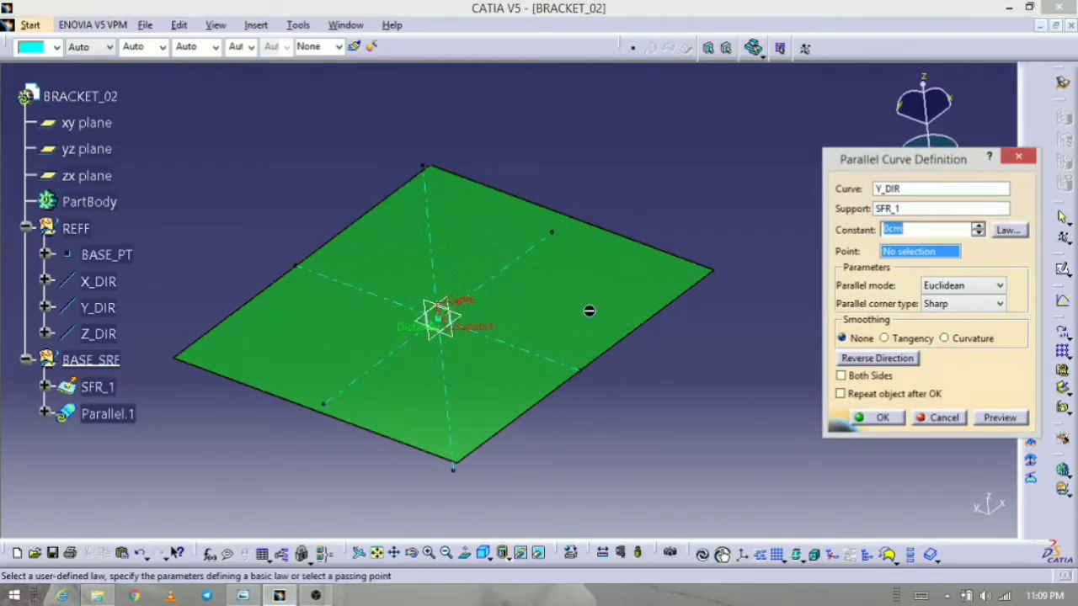
# - Set the parallel curve's constant offset to 5 cm on the -X side of Y_DIR and create it
pyautogui.moveTo(443, 339); pyautogui.dragTo(431, 377)
pyautogui.moveTo(932, 229); pyautogui.dragTo(895, 235)
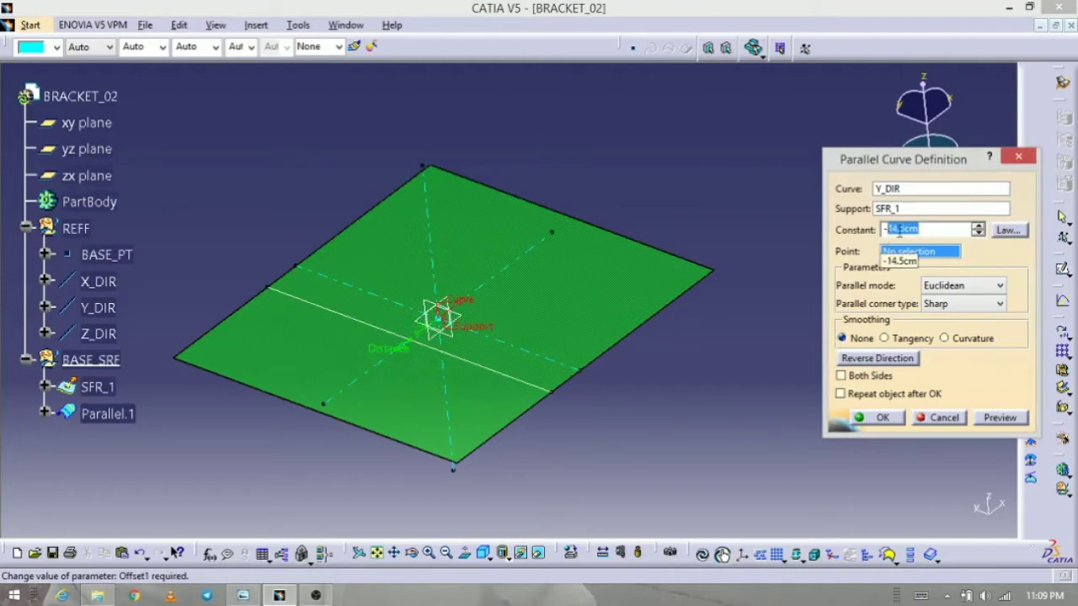
pyautogui.click(462, 314)
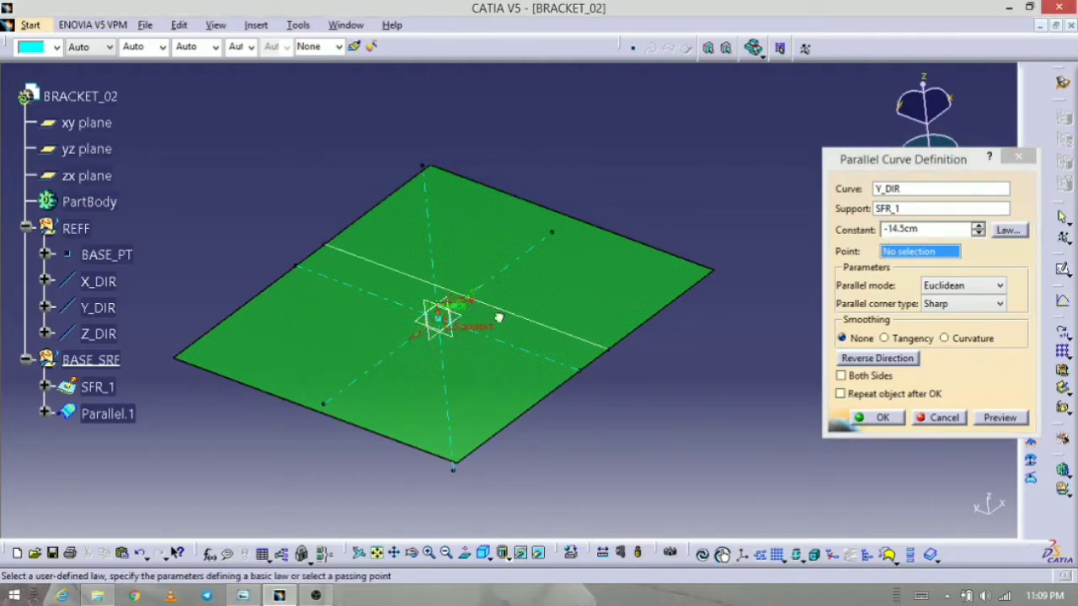
pyautogui.moveTo(451, 316); pyautogui.dragTo(377, 357)
pyautogui.click(899, 229)
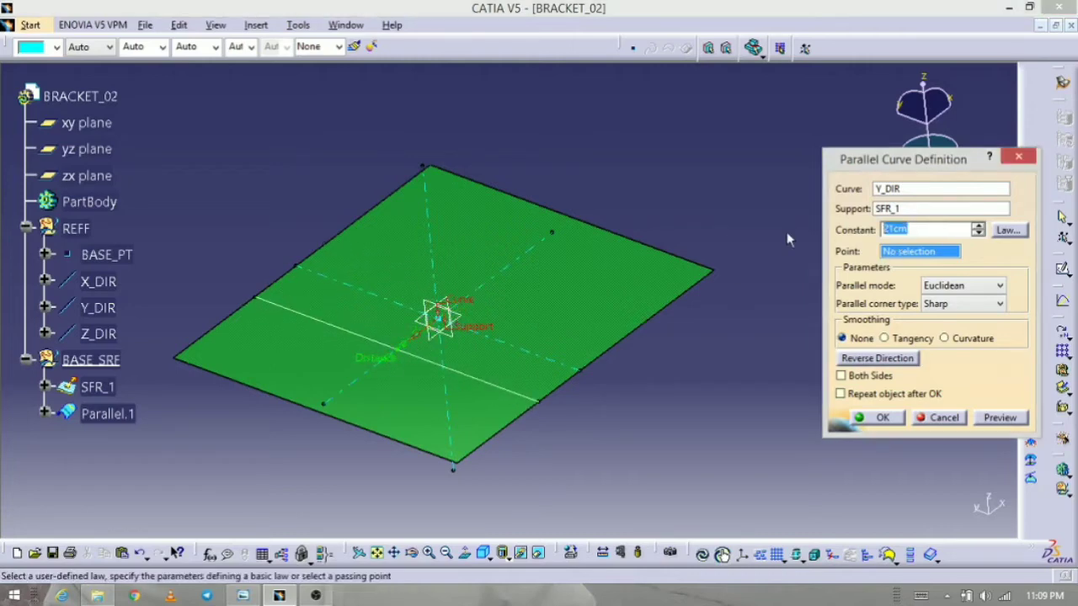
pyautogui.write('5')
pyautogui.click(992, 416)
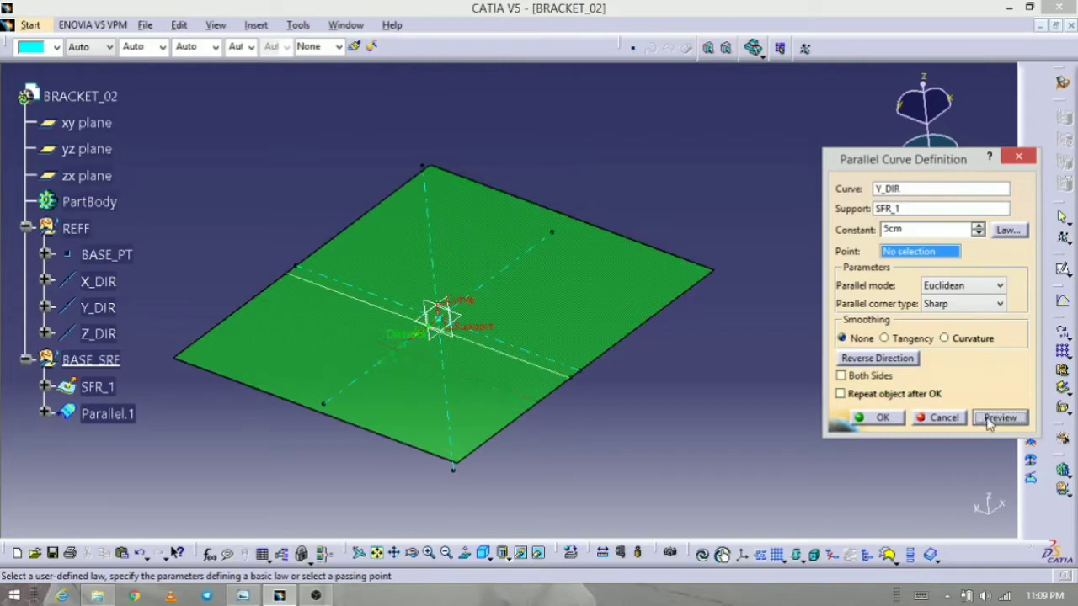
pyautogui.click(899, 423)
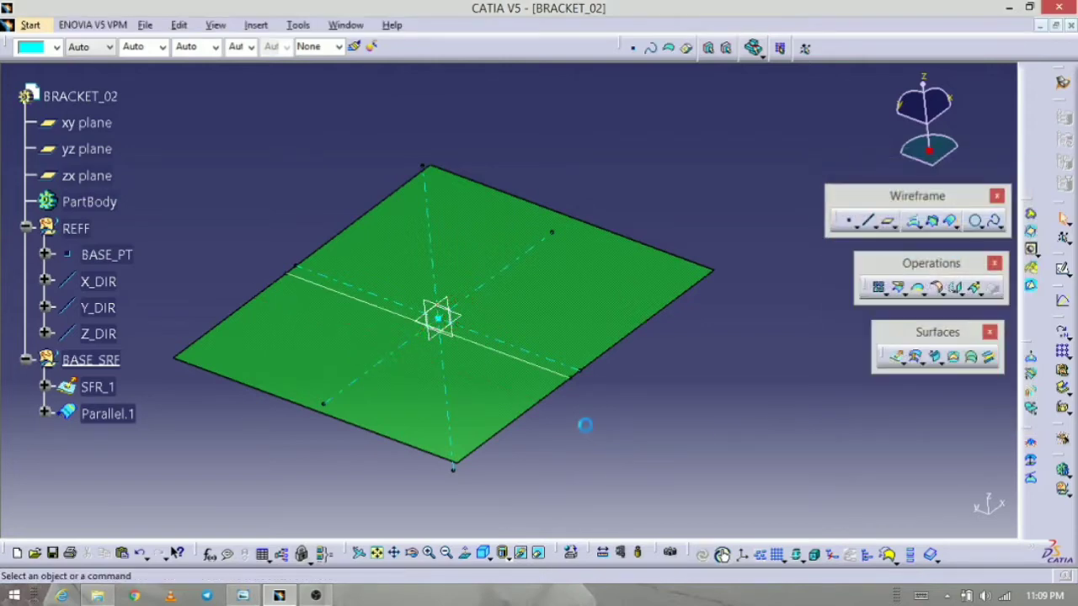
# - Start a line-profile swept surface with reference surface, using Parallel.1 as guide curve 1 and SFR_1 as the reference surface
pyautogui.moveTo(582, 426); pyautogui.dragTo(621, 267, button='middle')
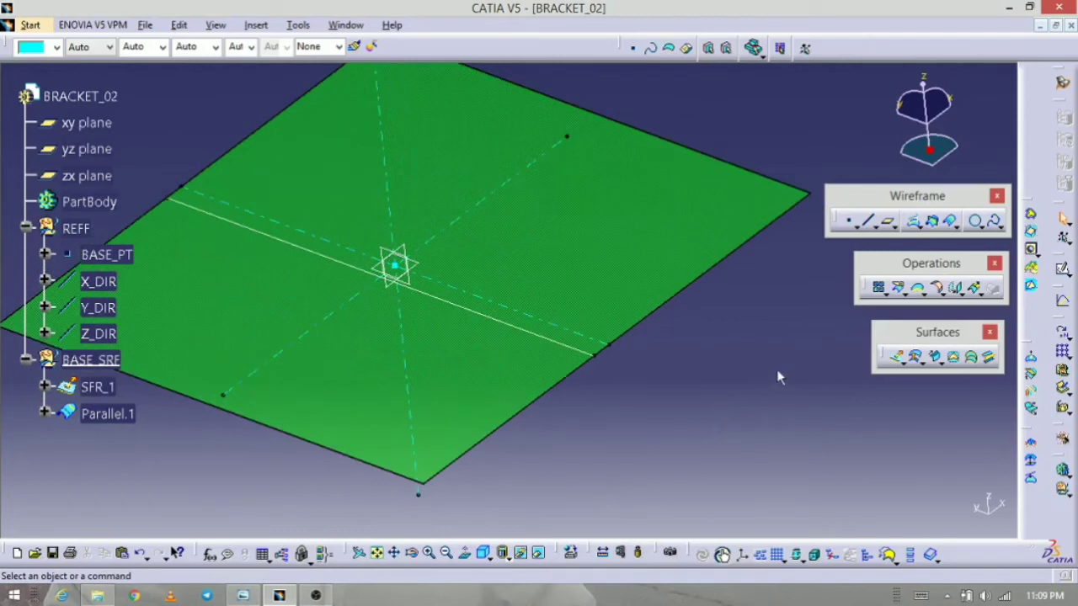
pyautogui.click(935, 359)
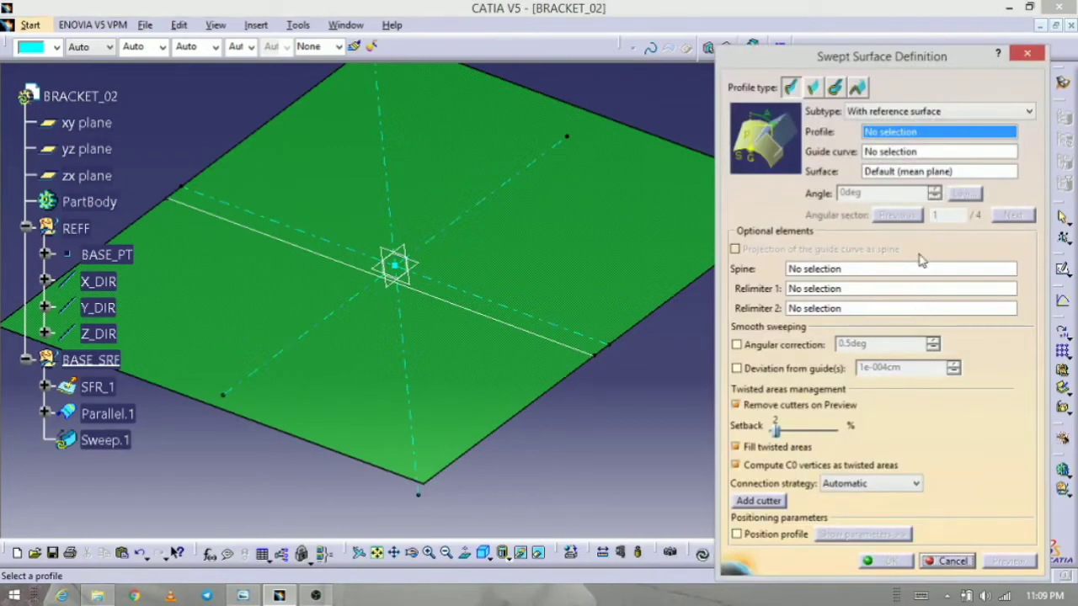
pyautogui.click(813, 89)
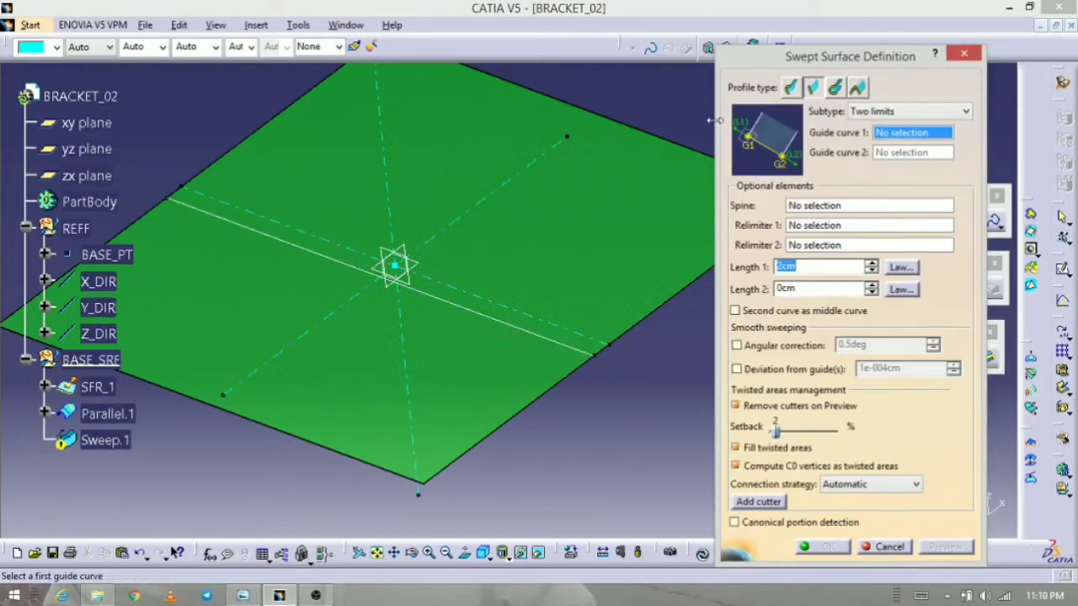
pyautogui.click(888, 113)
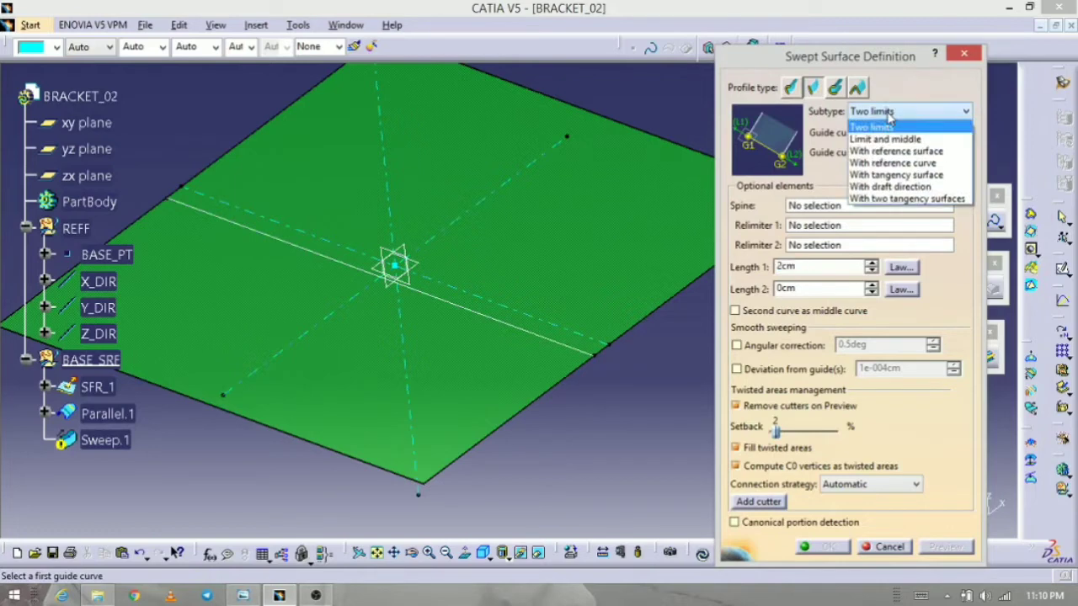
pyautogui.click(934, 153)
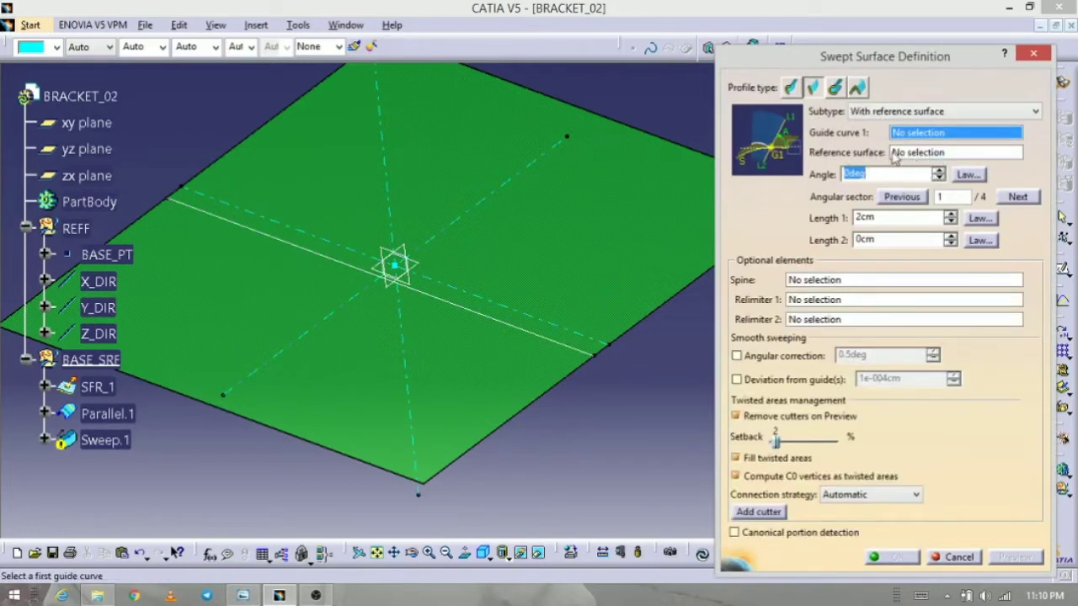
pyautogui.click(535, 332)
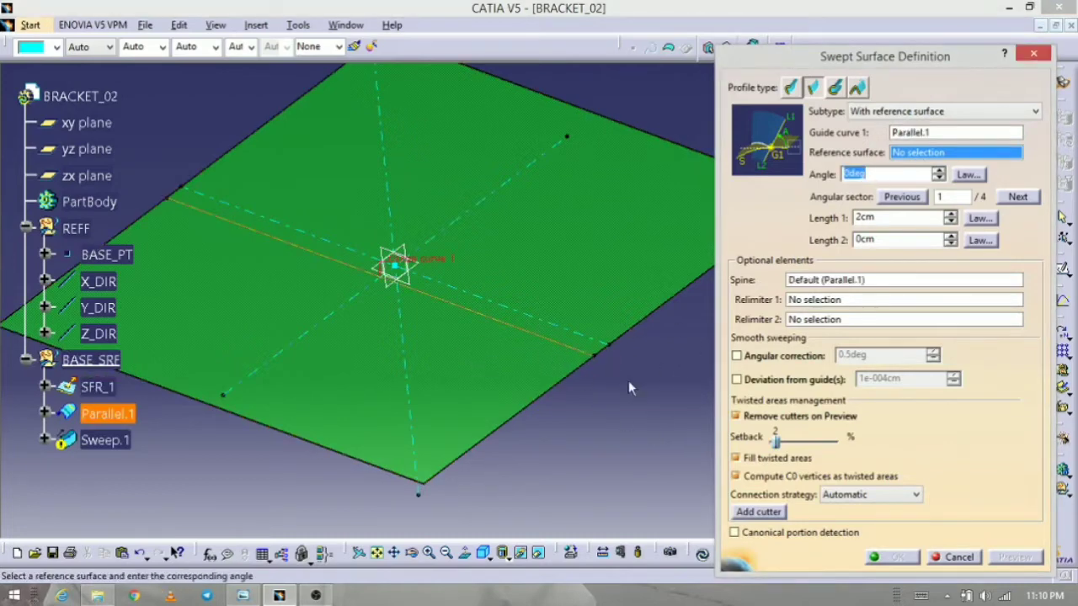
pyautogui.click(512, 386)
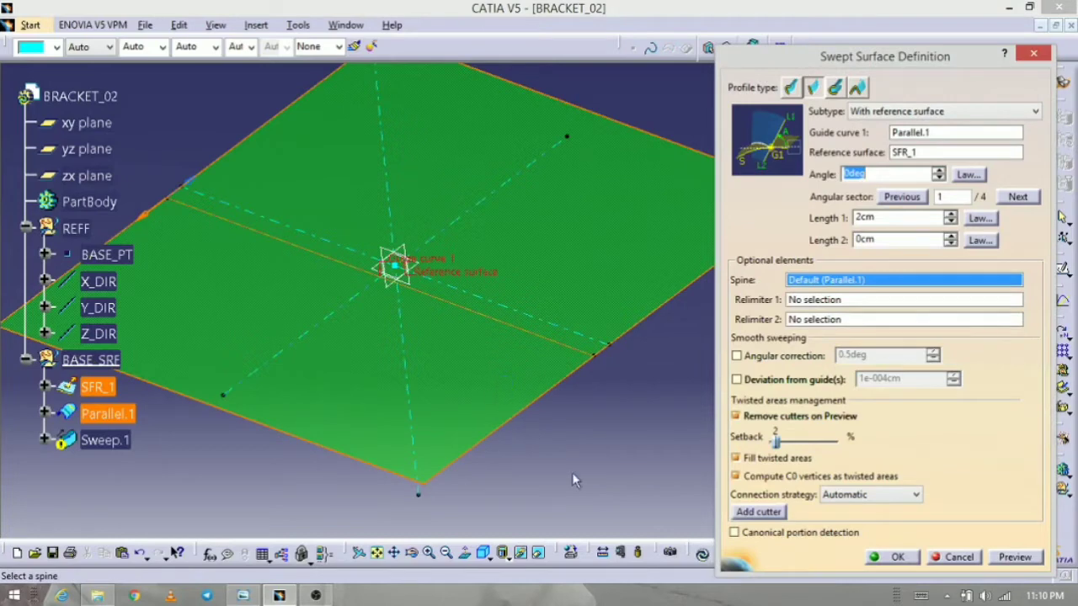
pyautogui.moveTo(572, 481); pyautogui.dragTo(509, 460, button='middle')
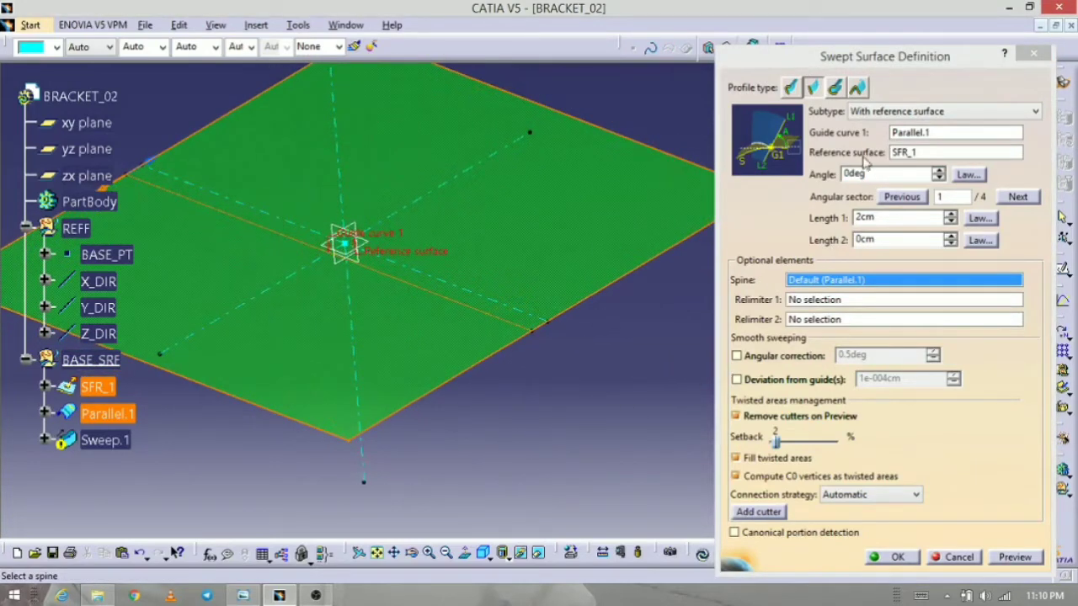
# - Set the swept surface's angle to 120 deg relative to SFR_1 and preview it
pyautogui.click(243, 596)
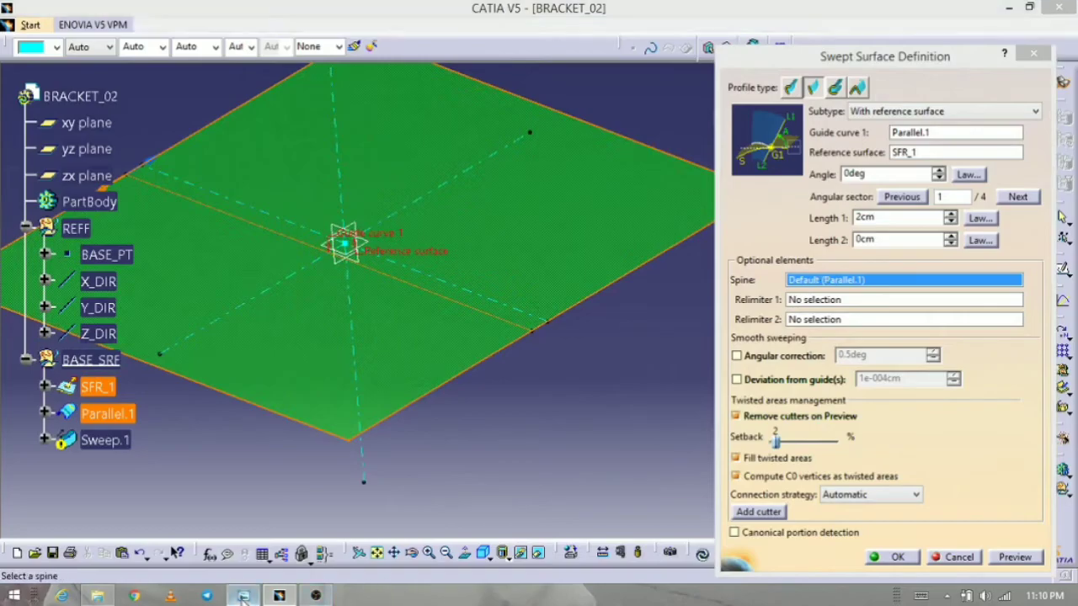
pyautogui.click(243, 595)
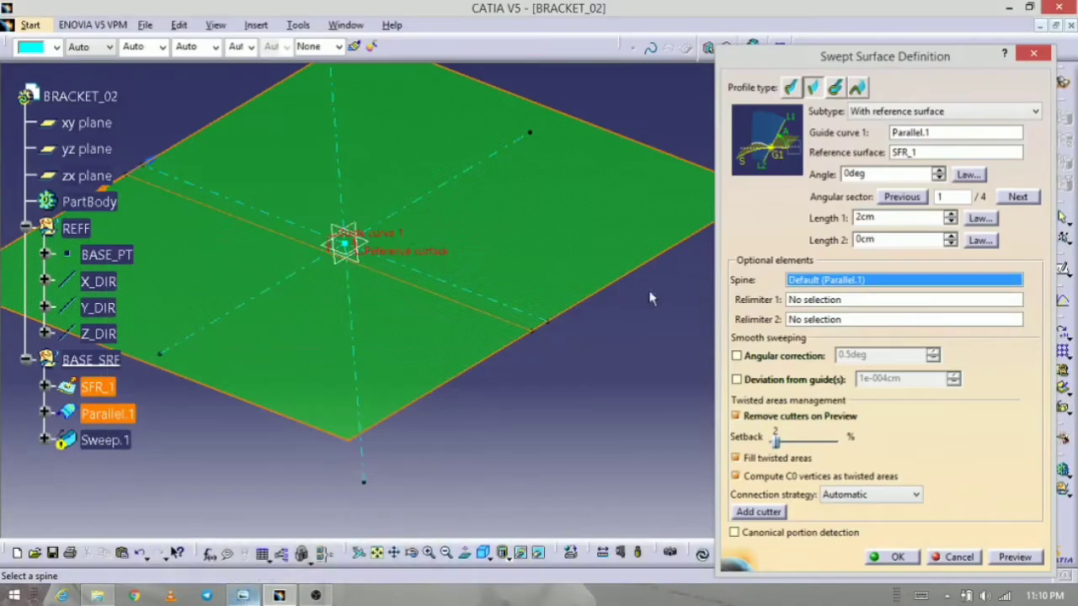
pyautogui.doubleClick(872, 175)
pyautogui.write('1')
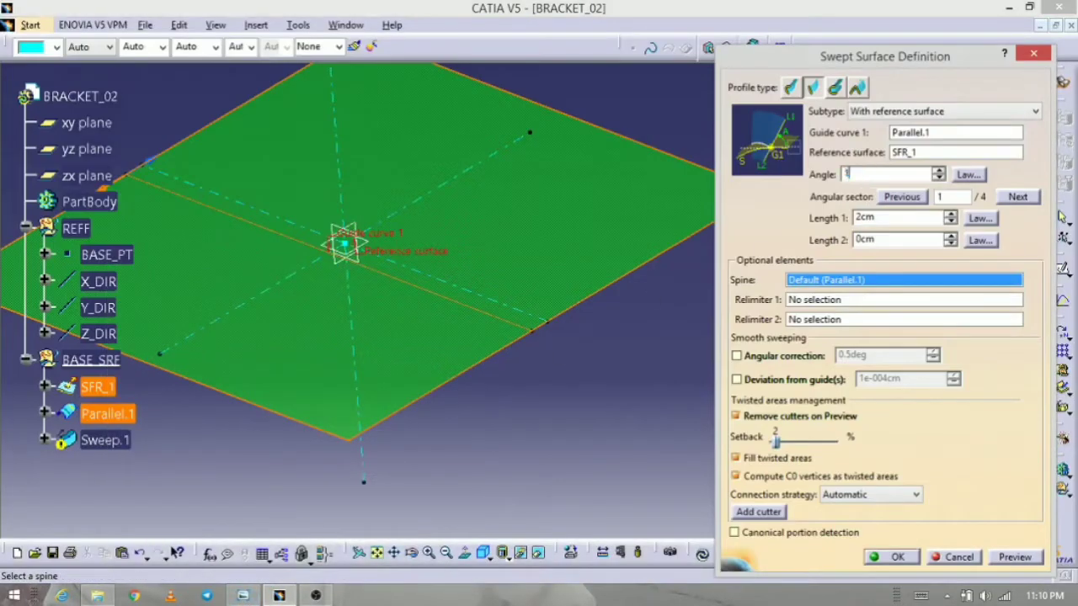
pyautogui.write('20')
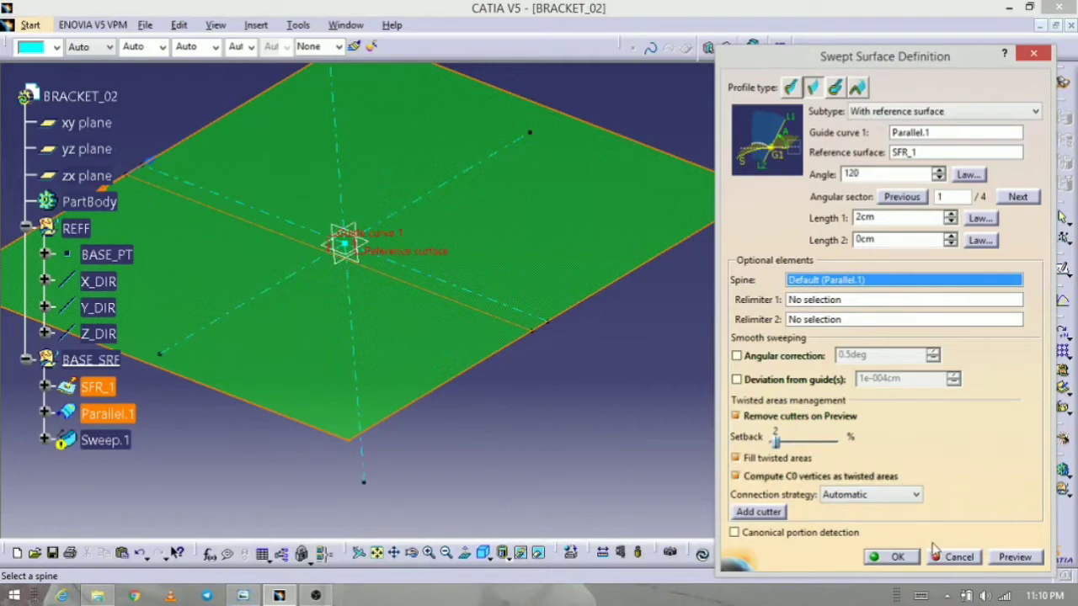
pyautogui.click(1015, 557)
pyautogui.moveTo(575, 471); pyautogui.dragTo(610, 408, button='middle')
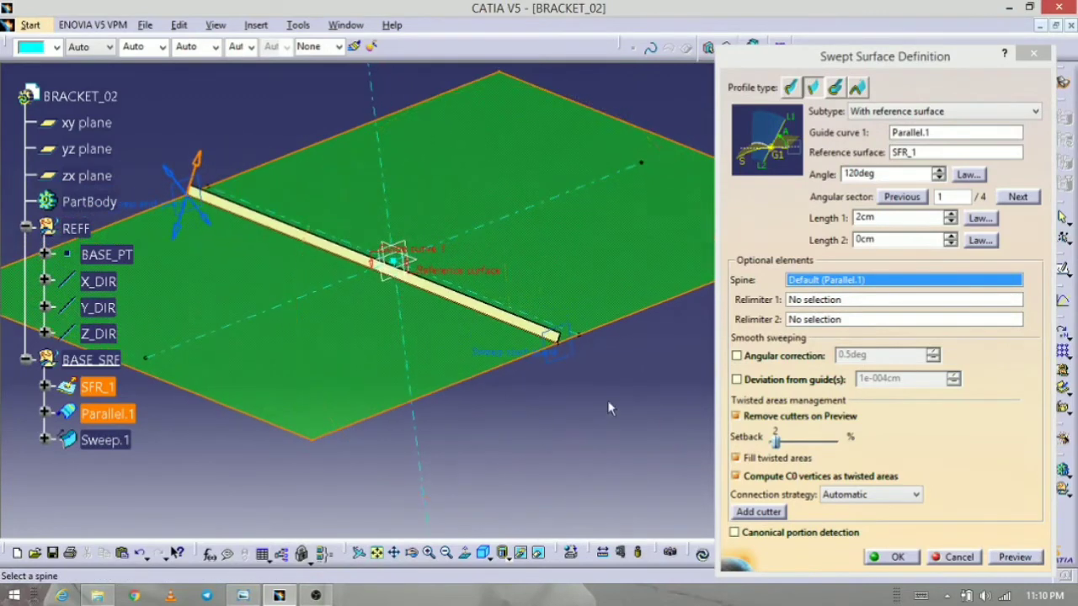
# - Set the sweep's Length 1 to 5 cm and Length 2 to 10 cm, and create the surface
pyautogui.doubleClick(896, 220)
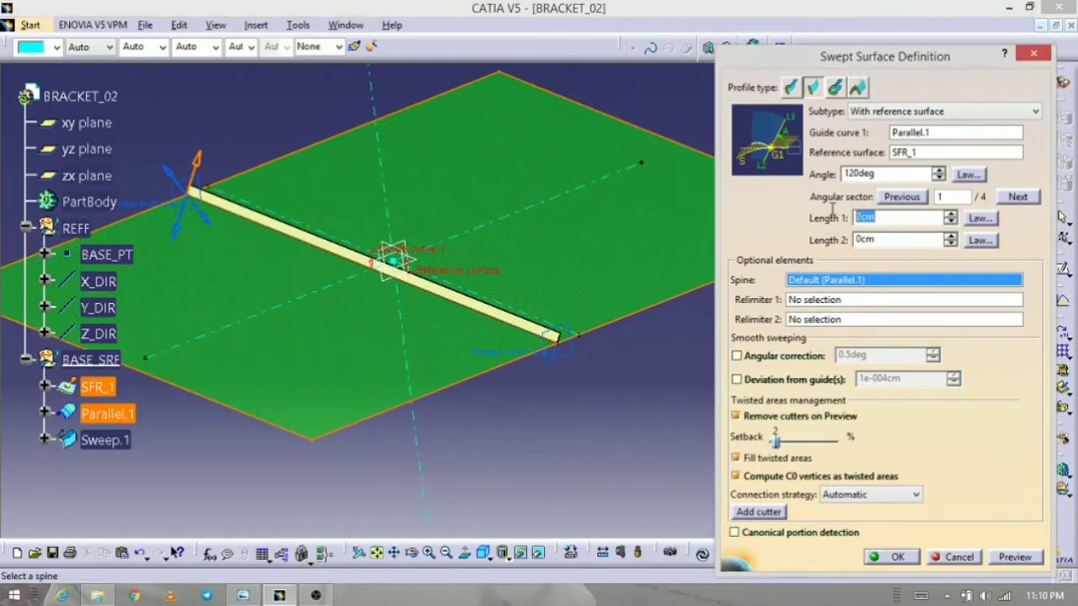
pyautogui.write('5')
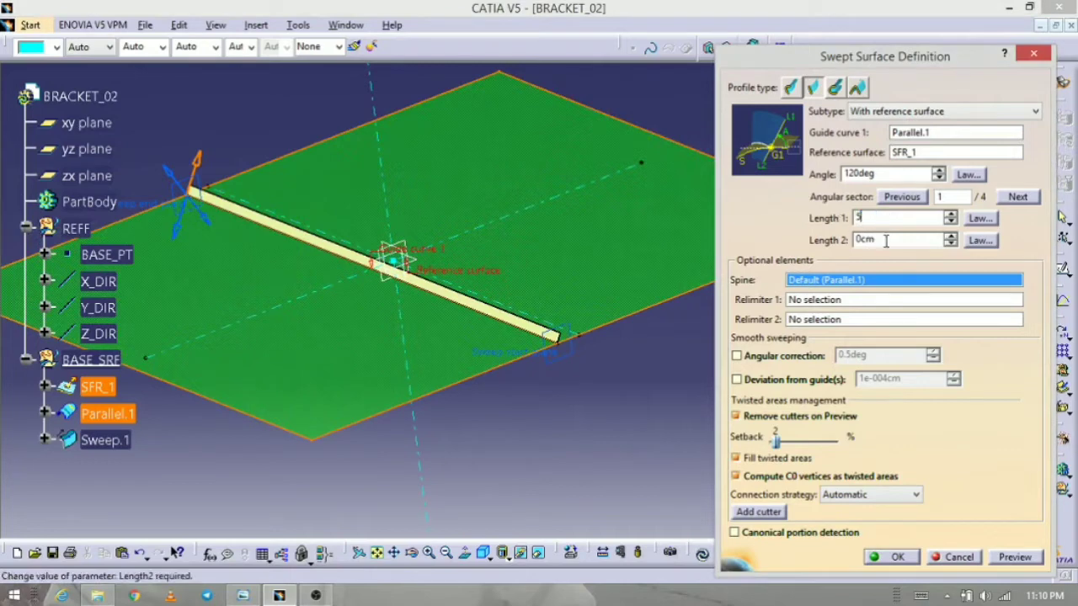
pyautogui.press('Tab')
pyautogui.write('1')
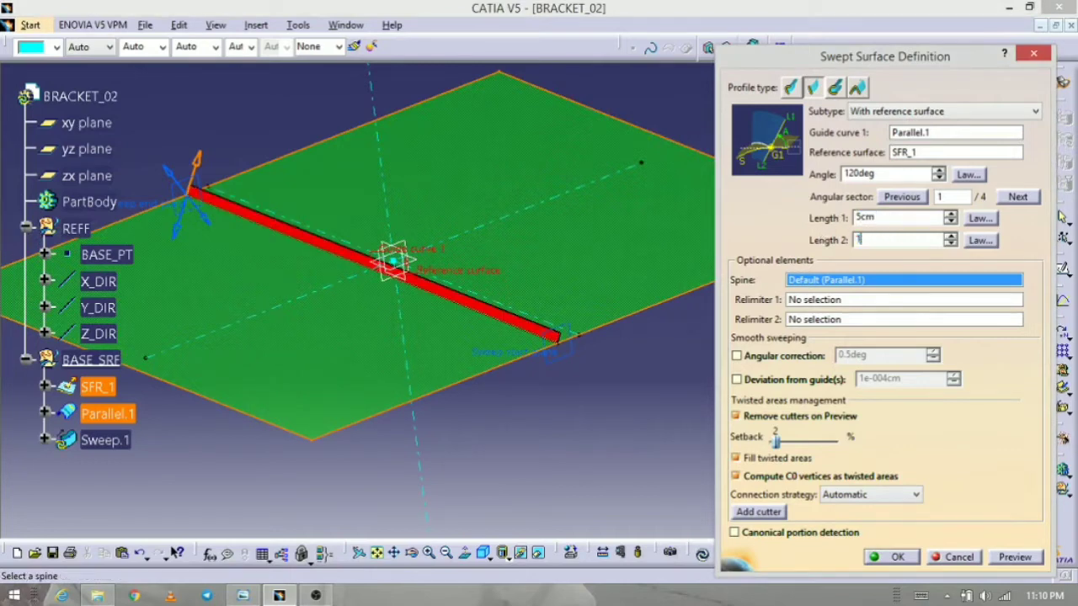
pyautogui.write('0')
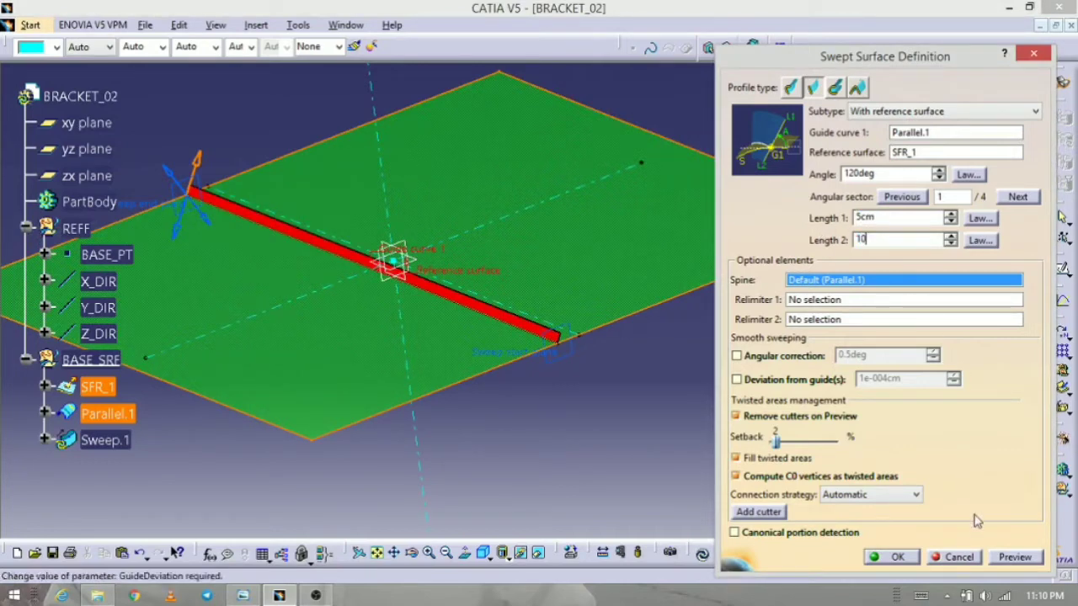
pyautogui.click(1020, 560)
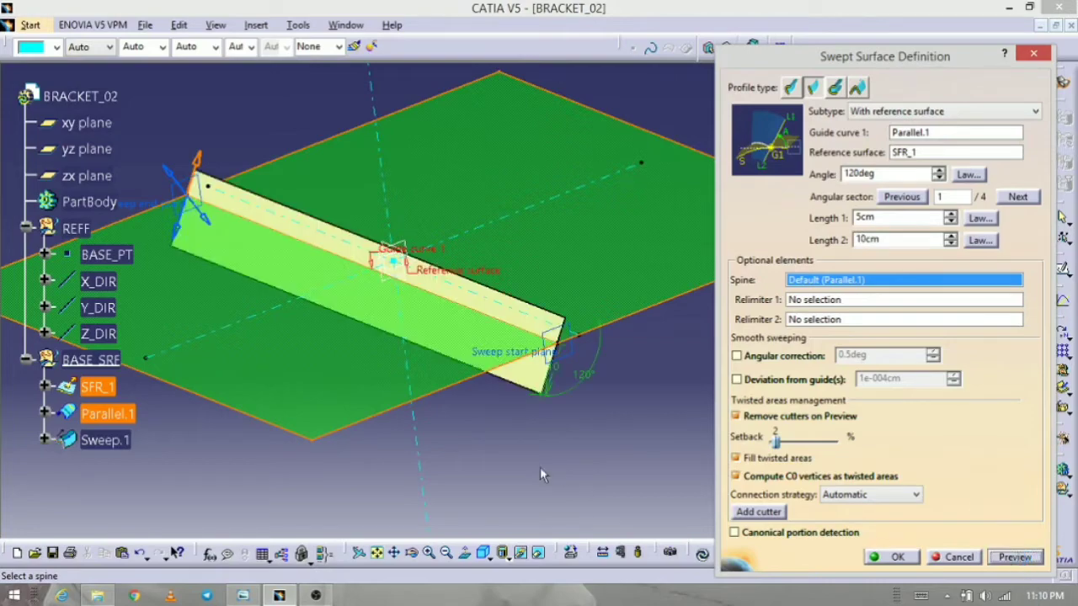
pyautogui.moveTo(551, 454); pyautogui.dragTo(542, 429, button='middle')
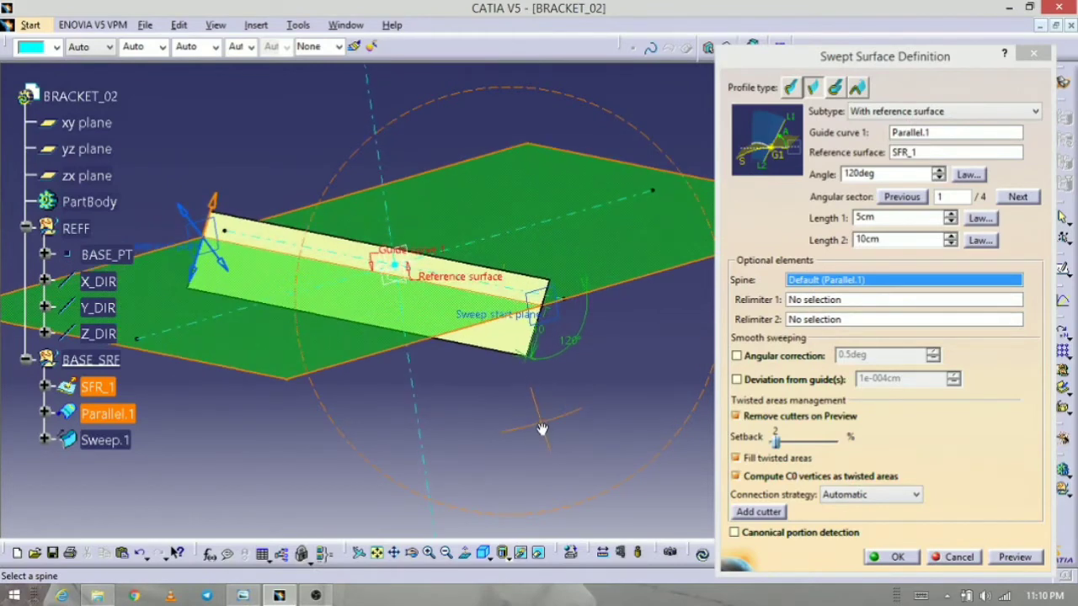
pyautogui.click(915, 563)
# - Rename the swept surface in the BASE_SRF set to SRF_2
pyautogui.moveTo(556, 472); pyautogui.dragTo(430, 474, button='middle')
pyautogui.click(114, 446)
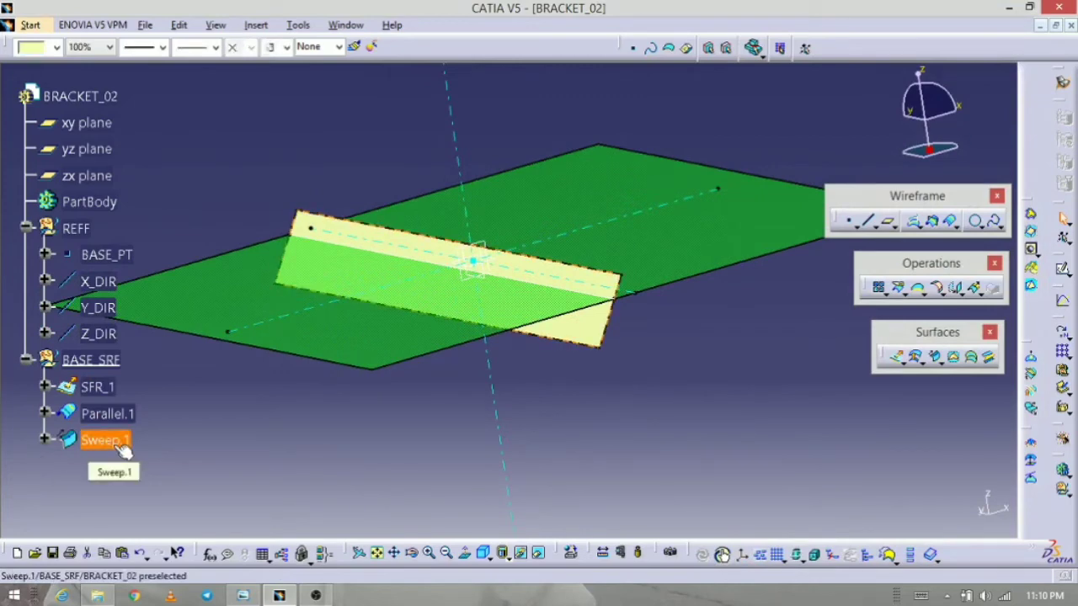
pyautogui.hotkey('alt', 'Return')
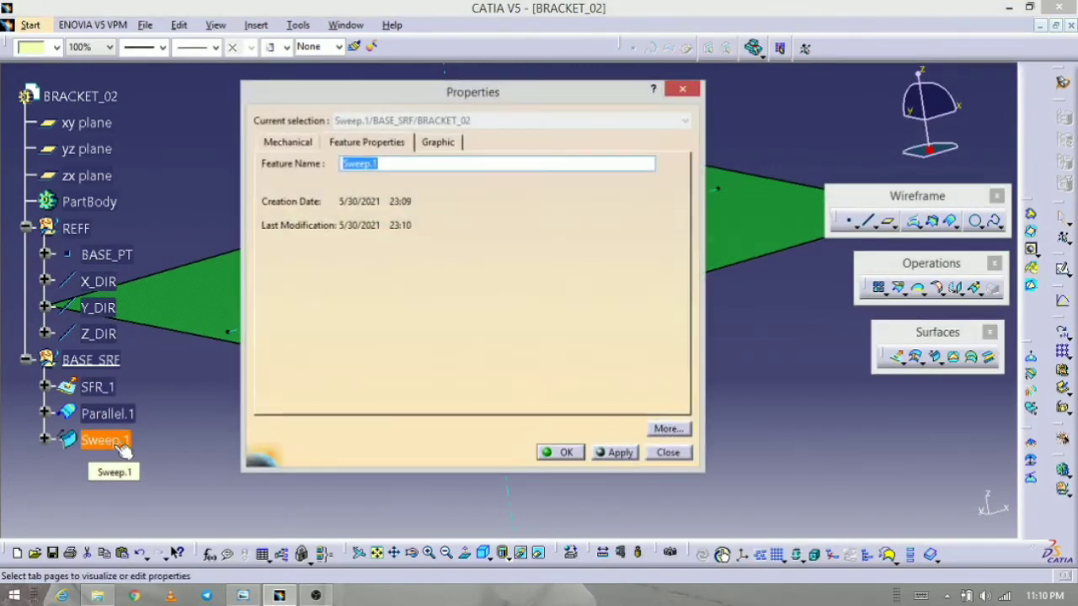
pyautogui.write('SRF_2')
pyautogui.press('Return')
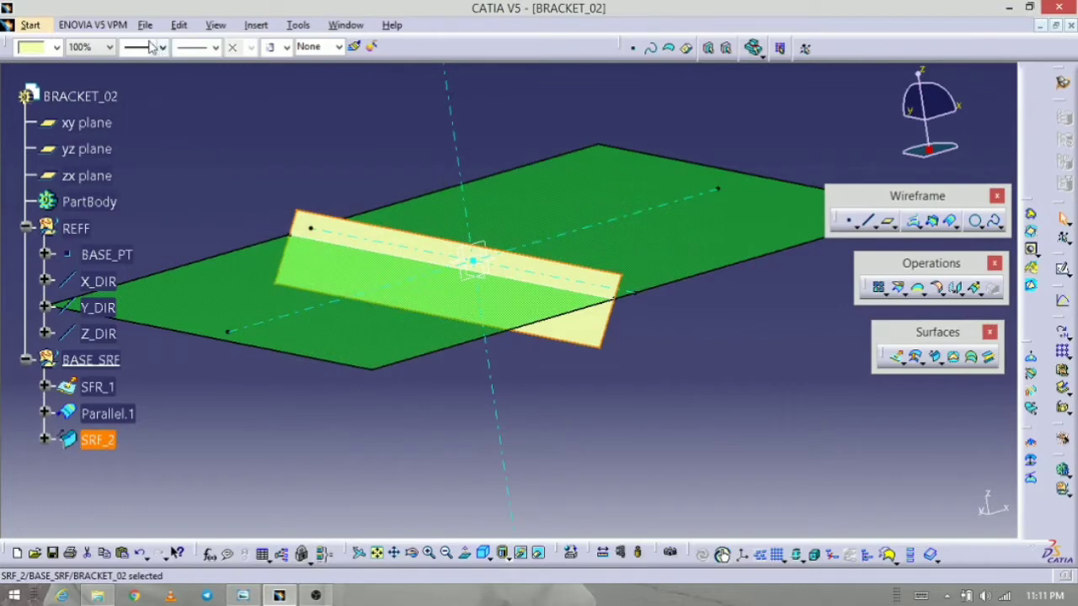
# - Set the SRF_2 surface's opacity to 25% and colour it blue
pyautogui.click(110, 47)
pyautogui.click(84, 108)
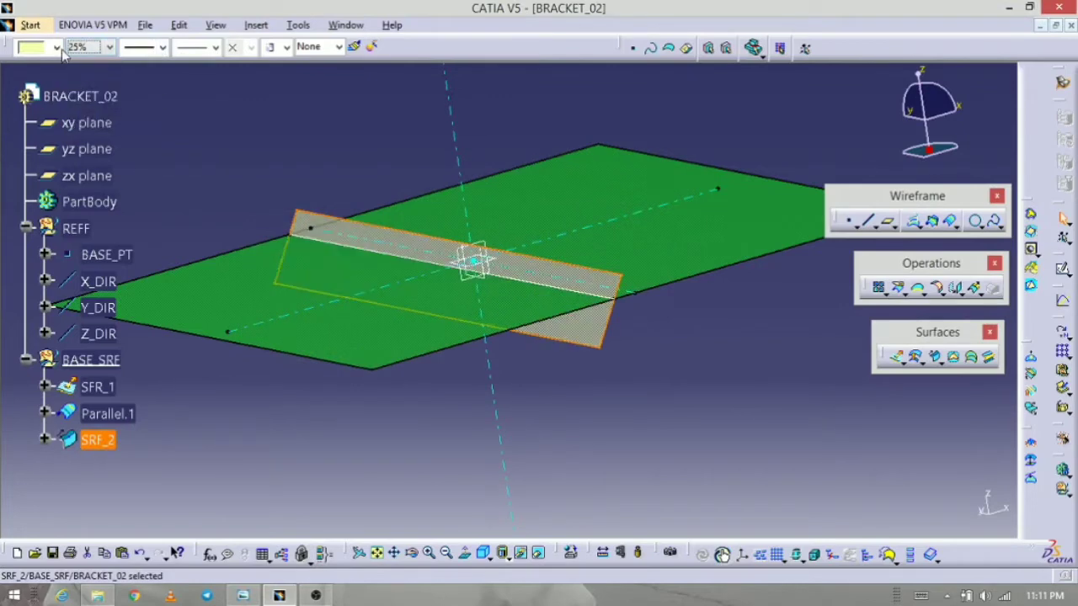
pyautogui.click(58, 47)
pyautogui.click(37, 229)
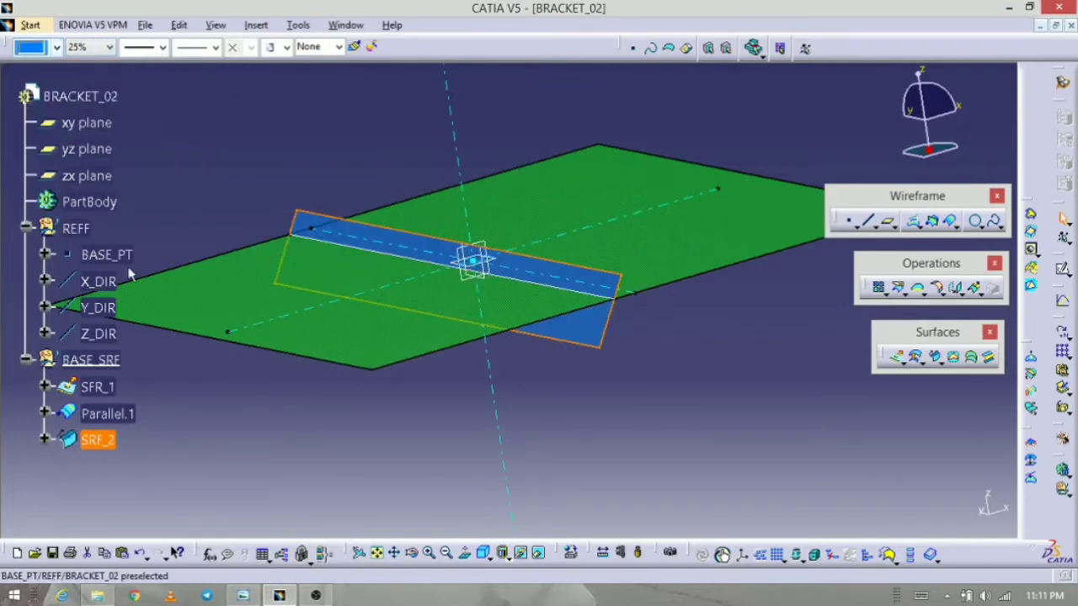
pyautogui.click(705, 409)
pyautogui.moveTo(533, 363); pyautogui.dragTo(681, 384, button='middle')
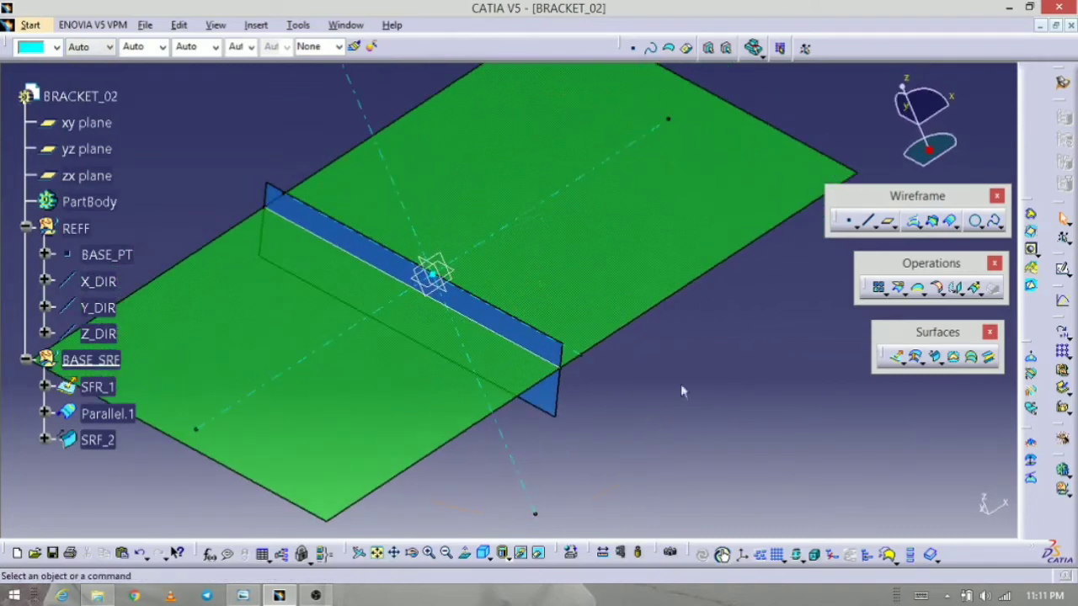
# - Consult the SURFACING_BRACKET_2 drawing, and start a parallel curve in CATIA from Y_DIR with SFR_1 as support
pyautogui.click(255, 598)
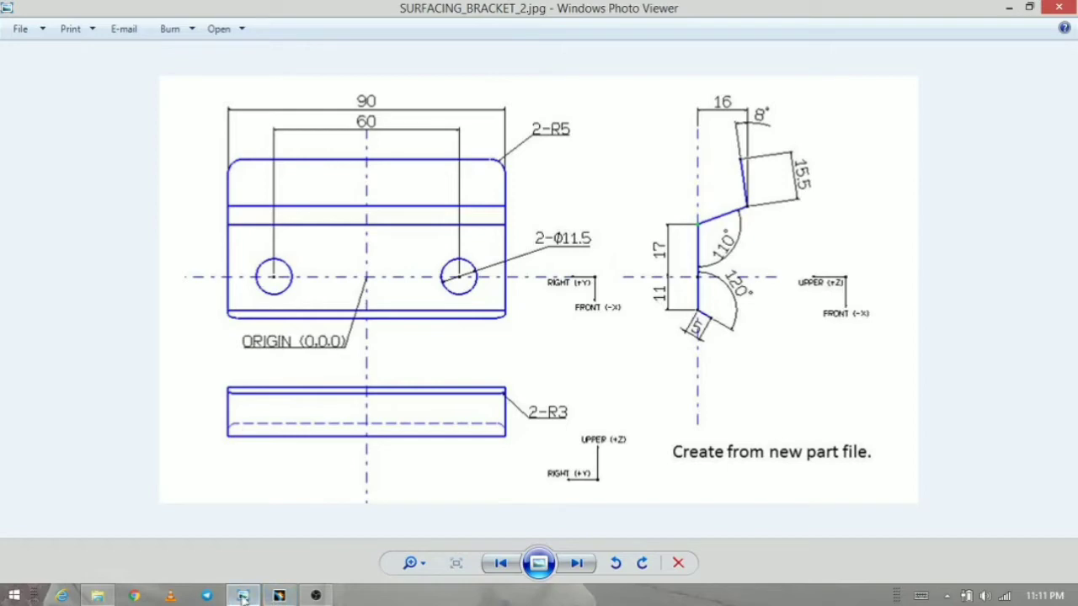
pyautogui.click(279, 595)
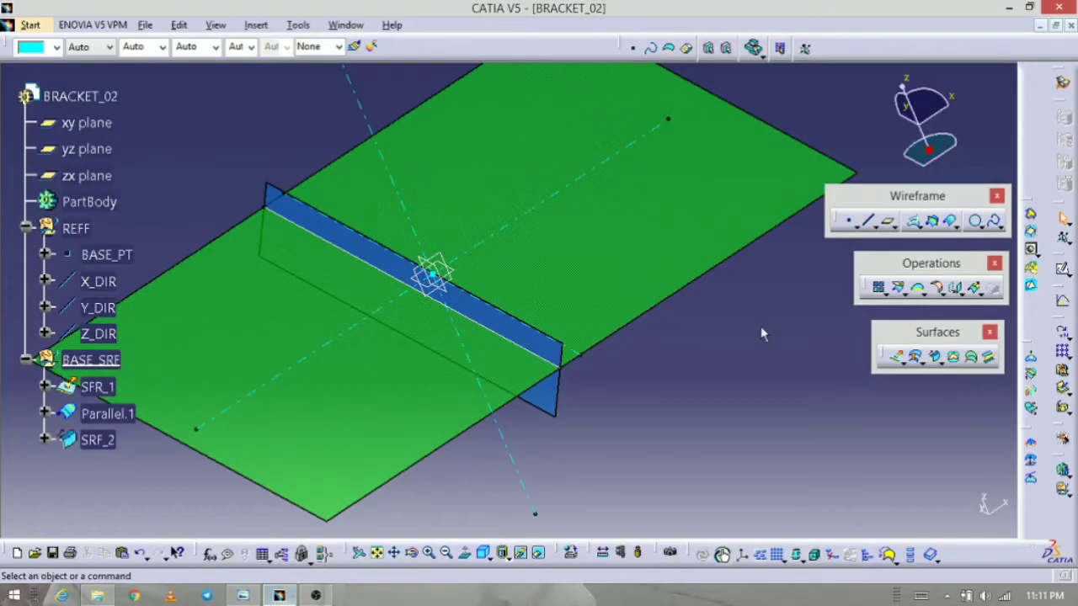
pyautogui.click(949, 222)
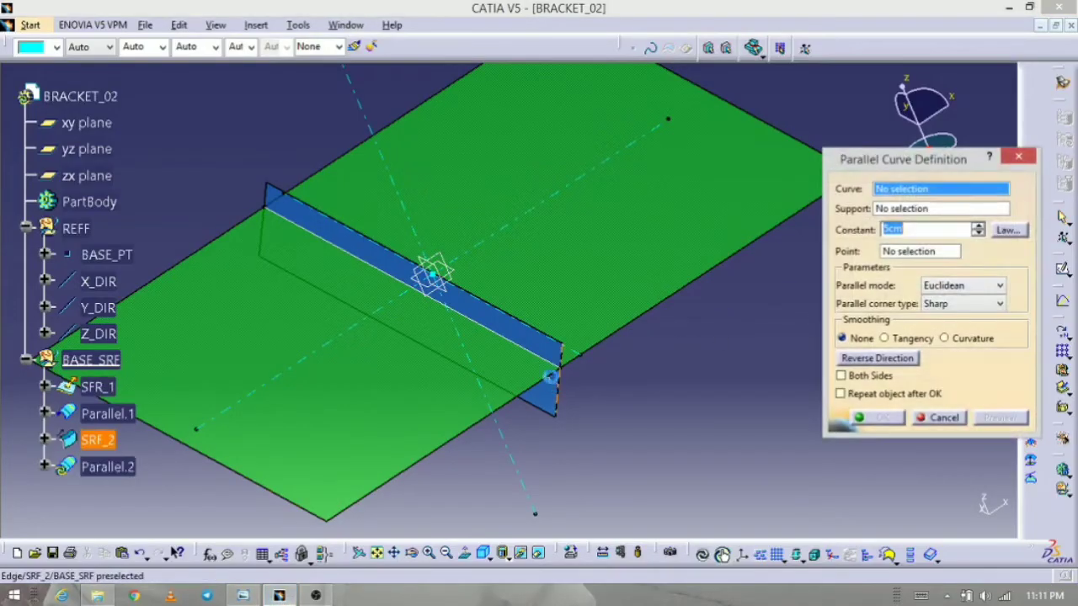
pyautogui.click(569, 349)
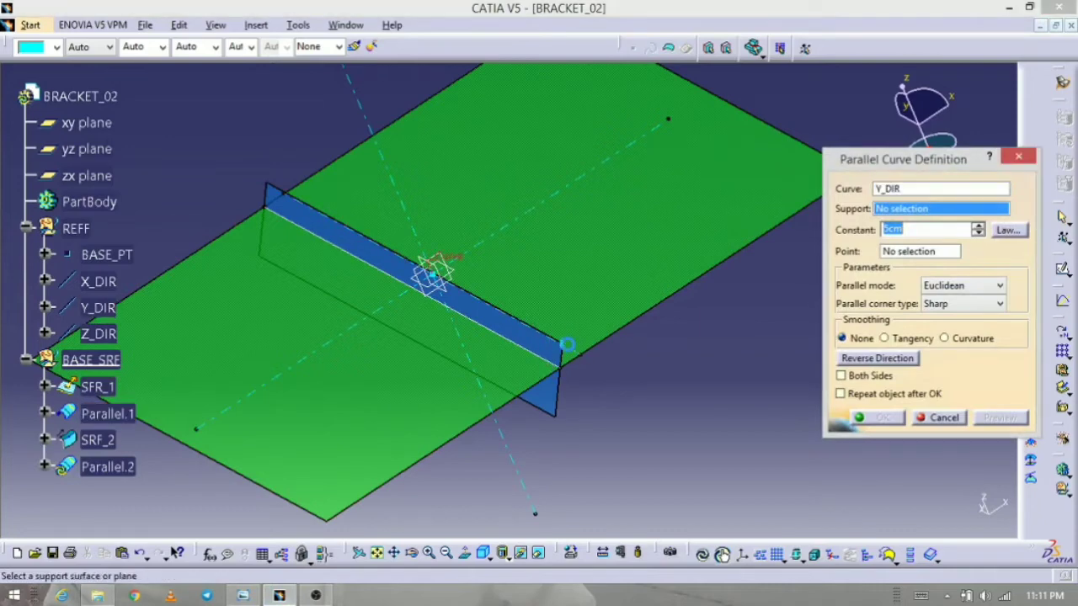
pyautogui.click(623, 279)
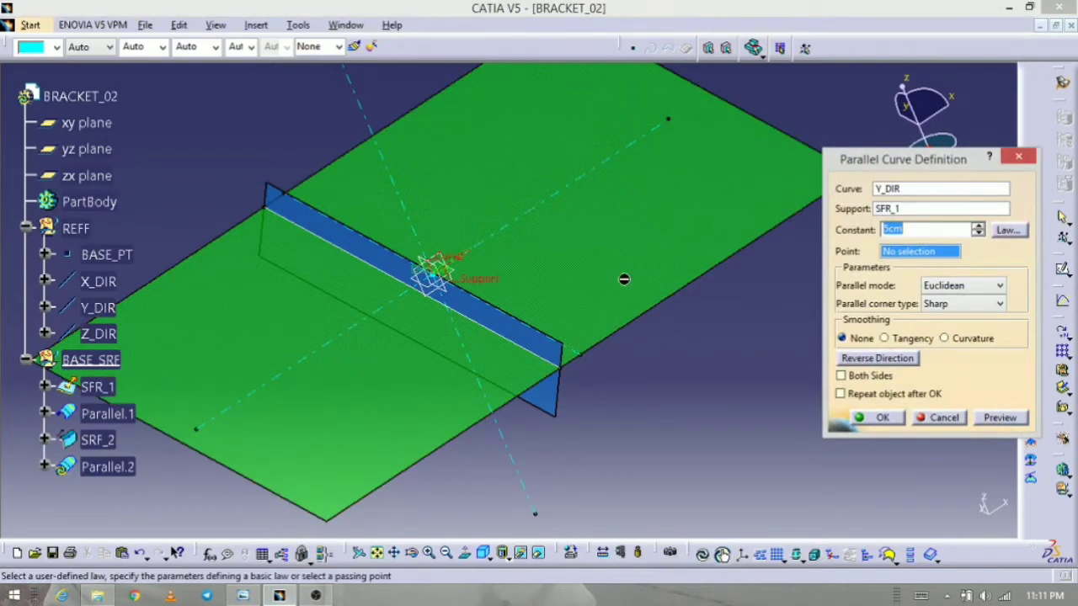
# - Offset the parallel curve to the +X side, set its constant distance to 17 cm, and create it
pyautogui.moveTo(671, 339); pyautogui.dragTo(721, 335, button='middle')
pyautogui.moveTo(479, 272); pyautogui.dragTo(575, 243)
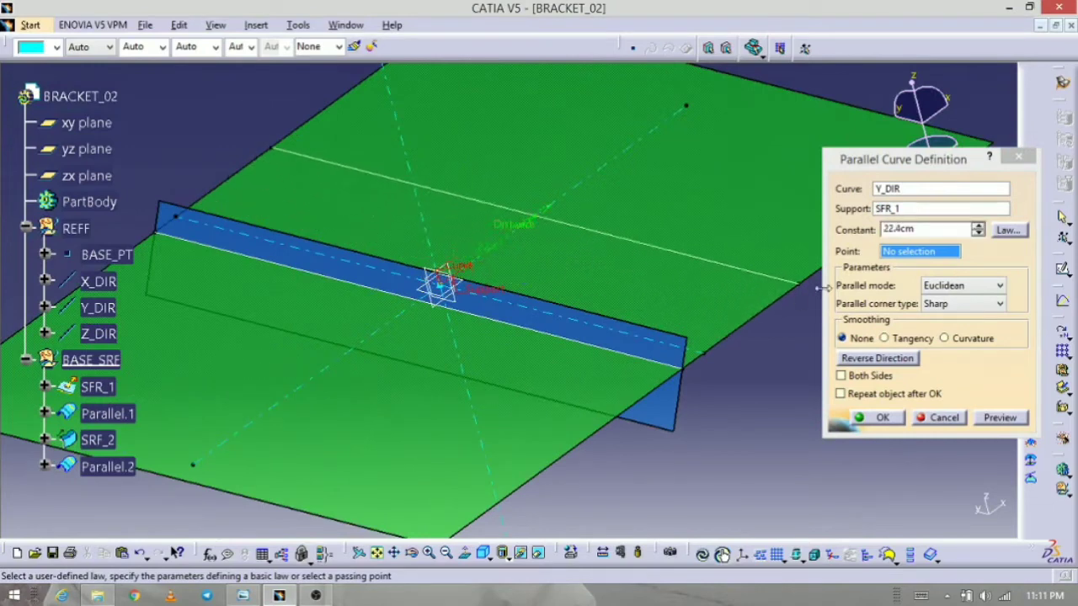
pyautogui.doubleClick(929, 236)
pyautogui.write('1')
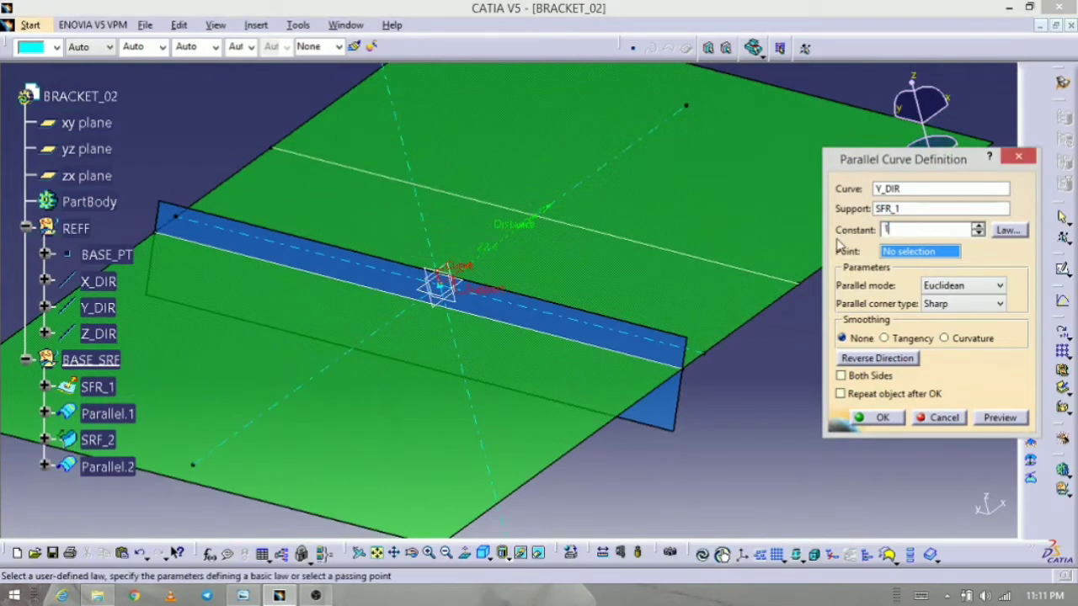
pyautogui.write('7')
pyautogui.click(977, 421)
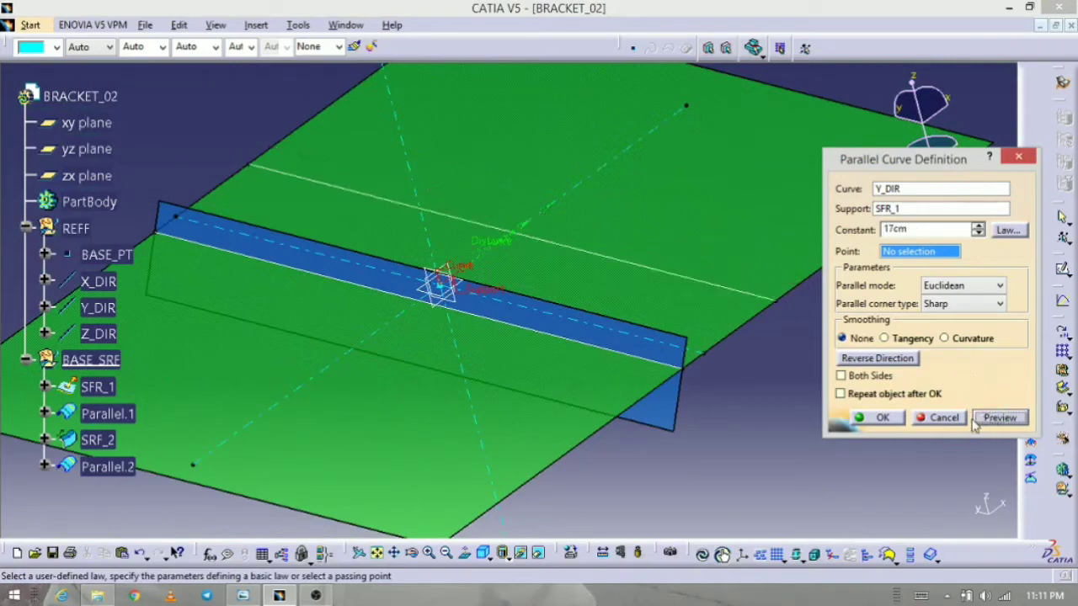
pyautogui.click(879, 418)
# - Check the flange in the drawing, and start a swept surface with Parallel.2 as guide curve and SFR_1 as reference surface
pyautogui.moveTo(529, 380)
pyautogui.mouseDown(button='middle')
pyautogui.moveTo(457, 392)
pyautogui.moveTo(506, 421)
pyautogui.moveTo(443, 373)
pyautogui.moveTo(472, 362)
pyautogui.moveTo(548, 407)
pyautogui.moveTo(547, 392)
pyautogui.mouseUp(button='middle')
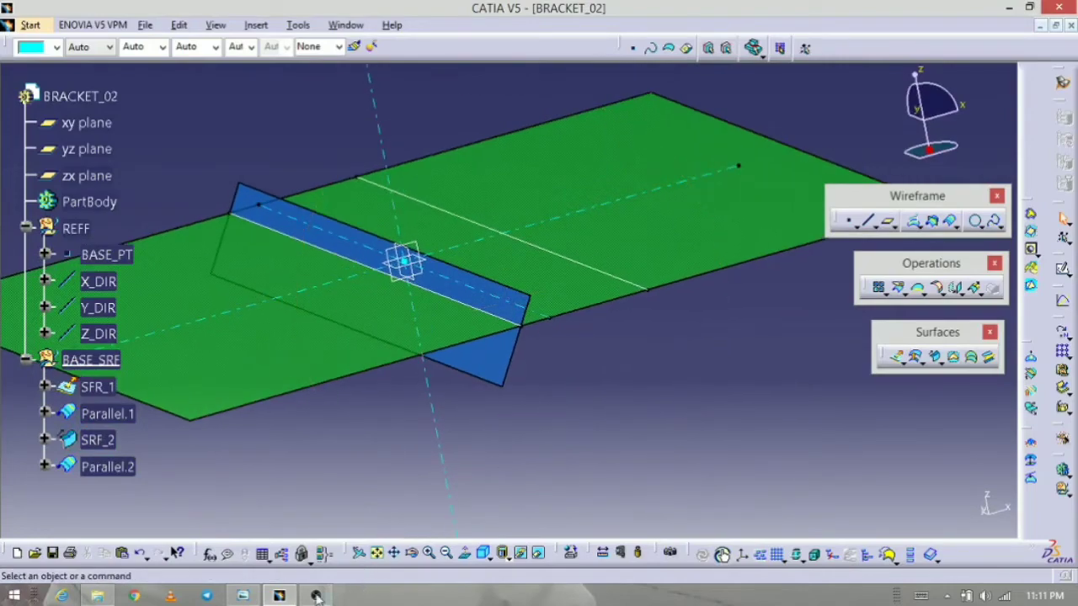
pyautogui.click(278, 596)
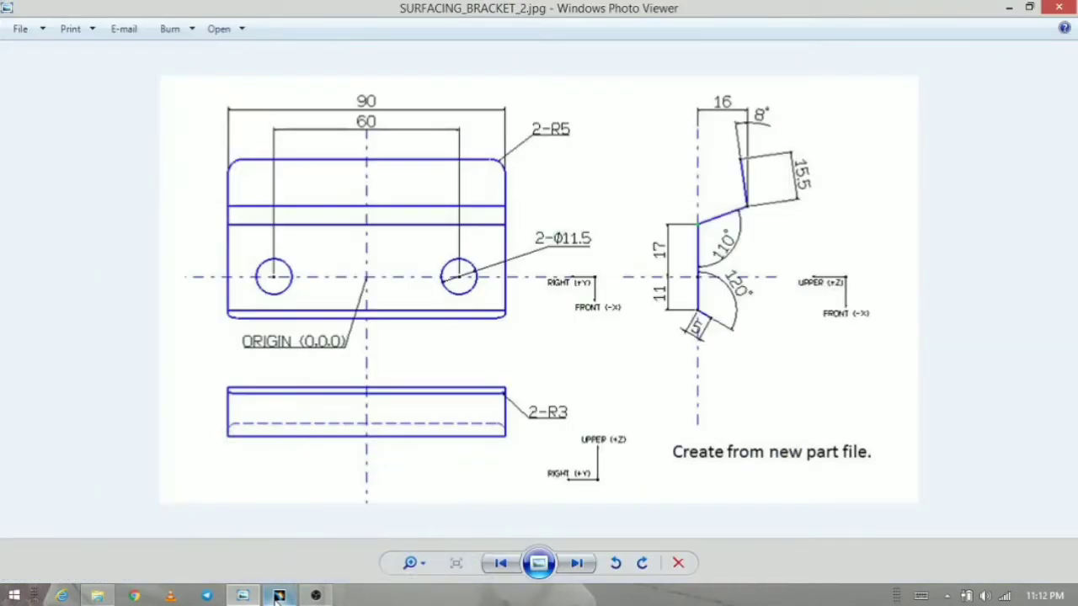
pyautogui.click(278, 596)
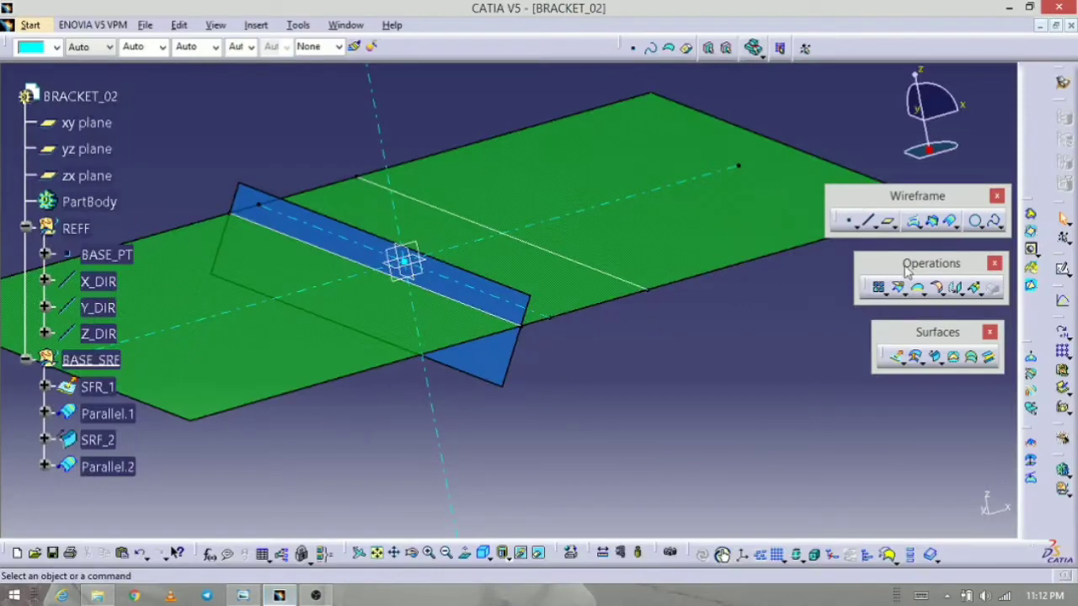
pyautogui.click(936, 359)
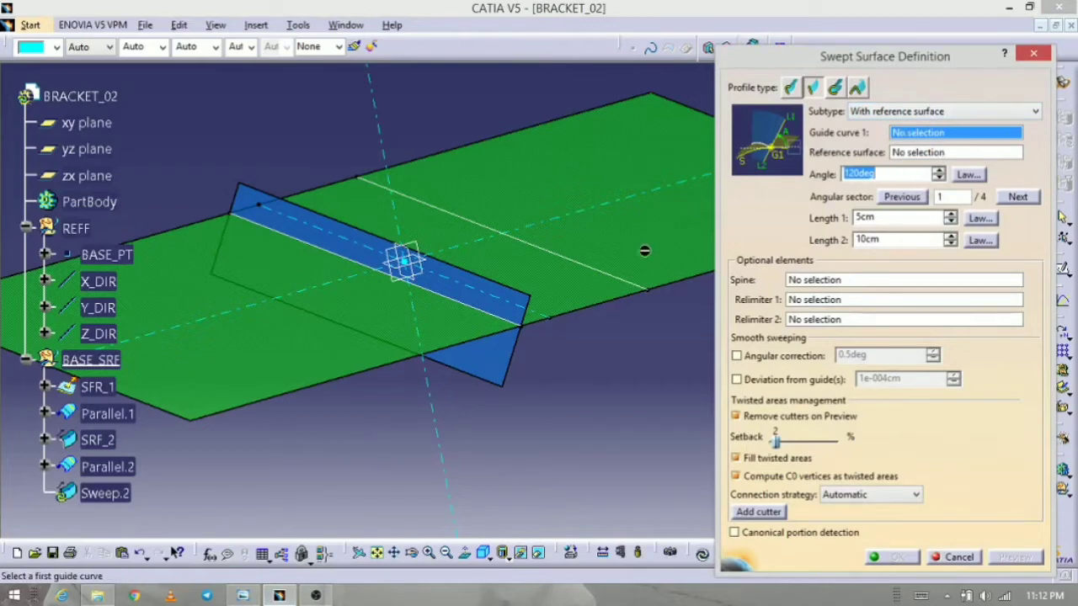
pyautogui.click(577, 280)
pyautogui.moveTo(618, 389); pyautogui.dragTo(498, 429, button='middle')
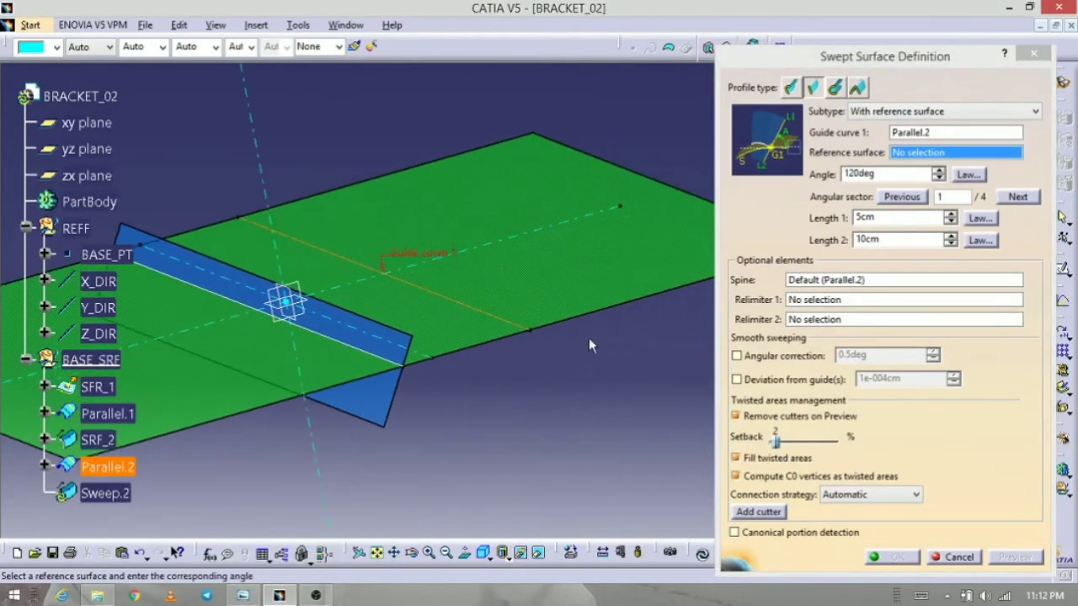
pyautogui.click(594, 279)
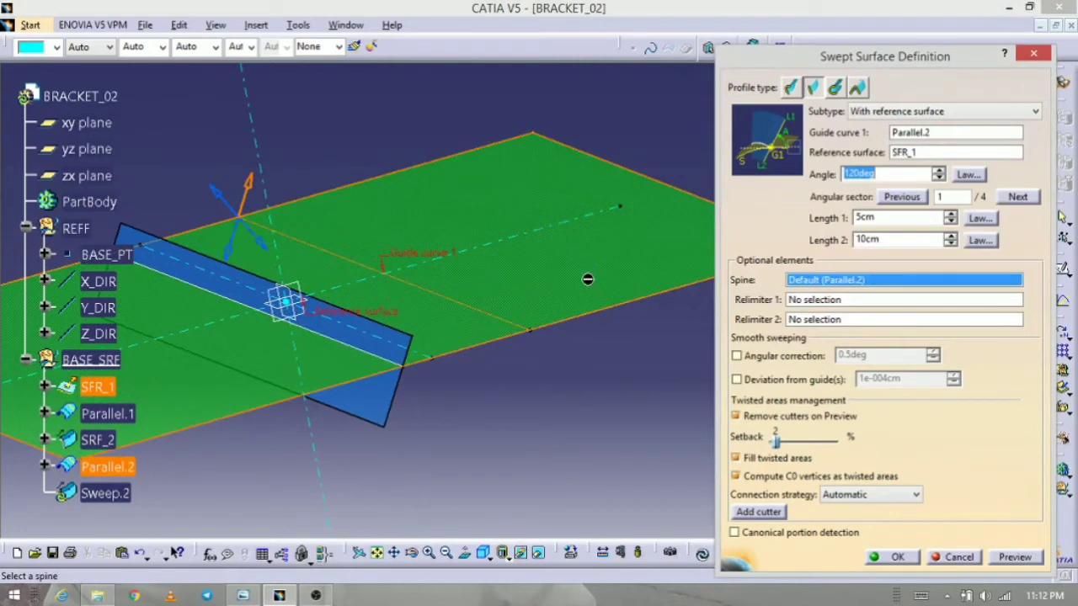
# - Choose angular sector 2 for the sweep, set its angle to 110 deg, and preview it
pyautogui.click(260, 249)
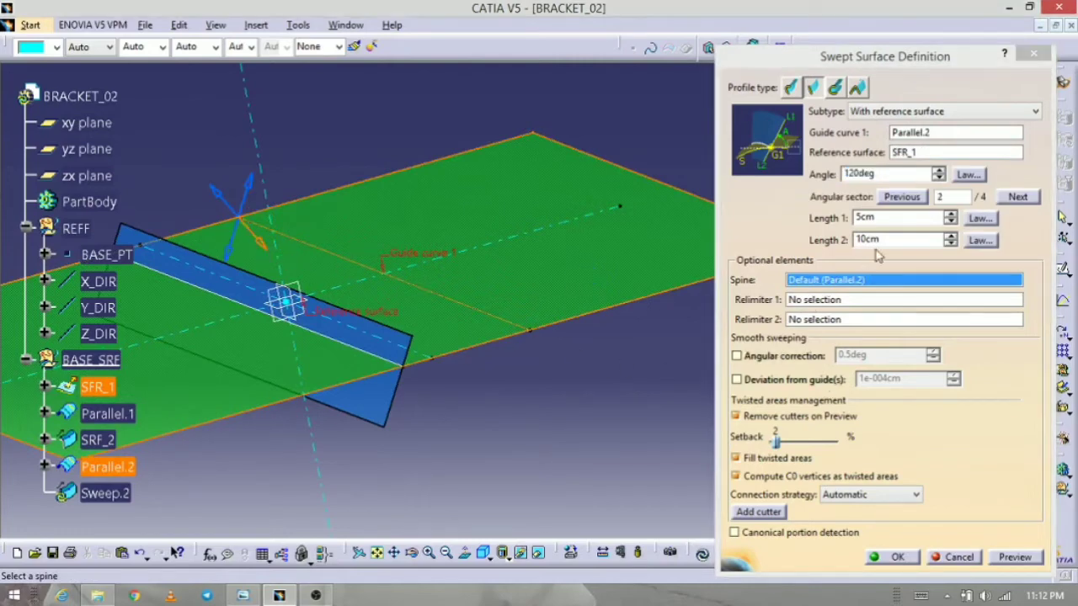
pyautogui.click(1021, 562)
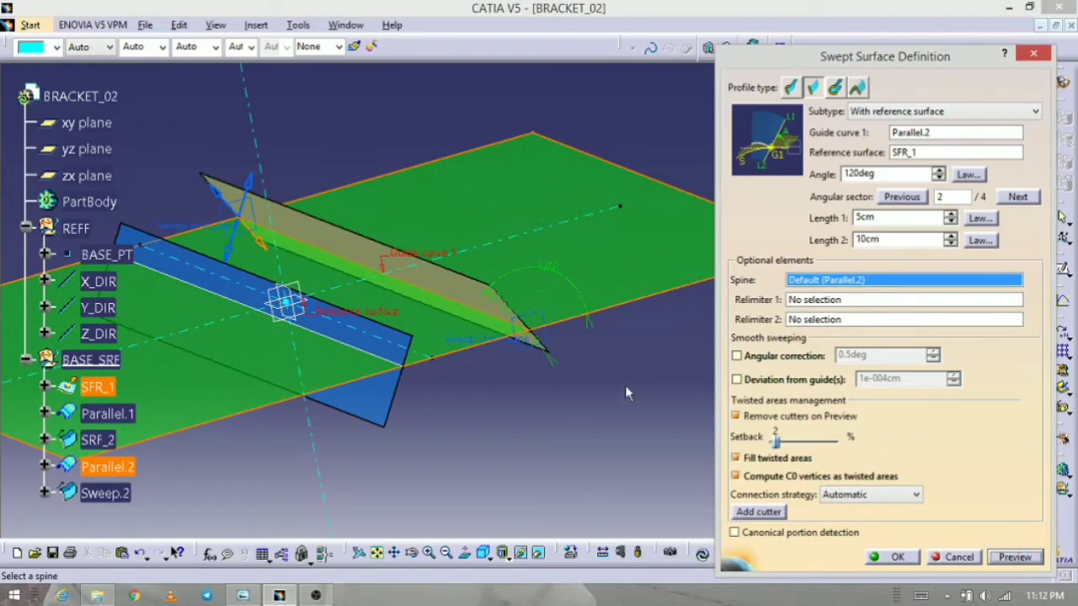
pyautogui.moveTo(625, 385); pyautogui.dragTo(609, 373, button='middle')
pyautogui.doubleClick(876, 173)
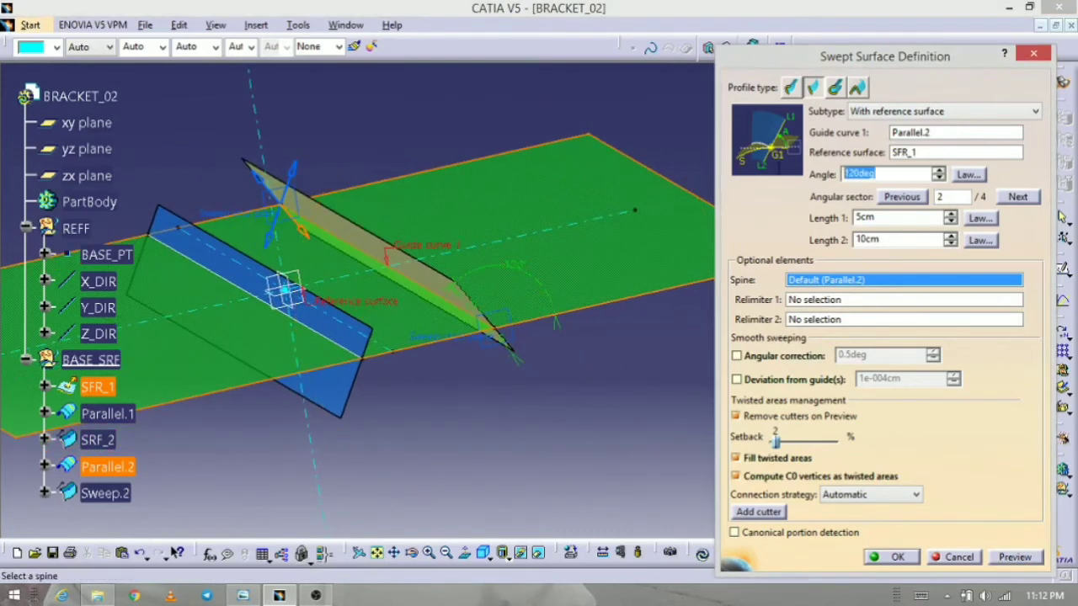
pyautogui.write('110')
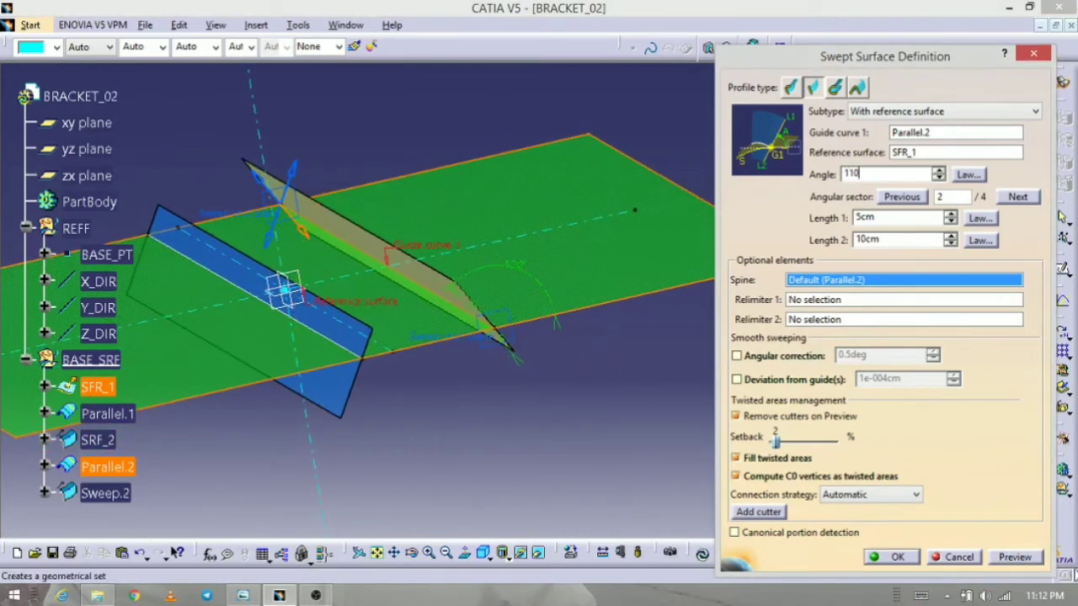
pyautogui.click(1014, 556)
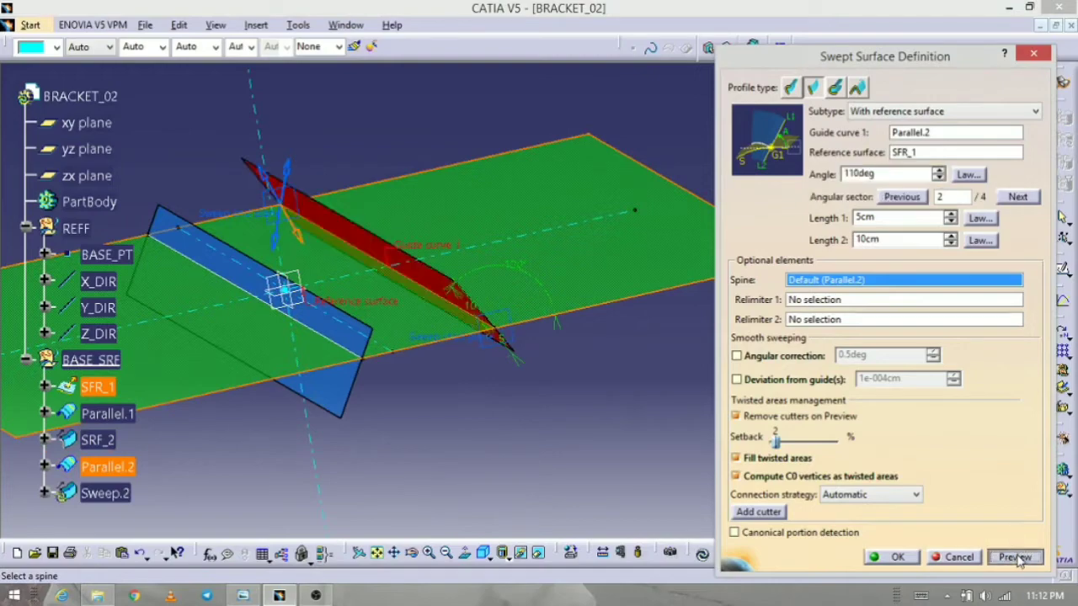
# - Compare the sweep's orientation with the bracket drawing, switch it to angular sector 4, and preview it
pyautogui.moveTo(593, 419); pyautogui.dragTo(442, 479, button='middle')
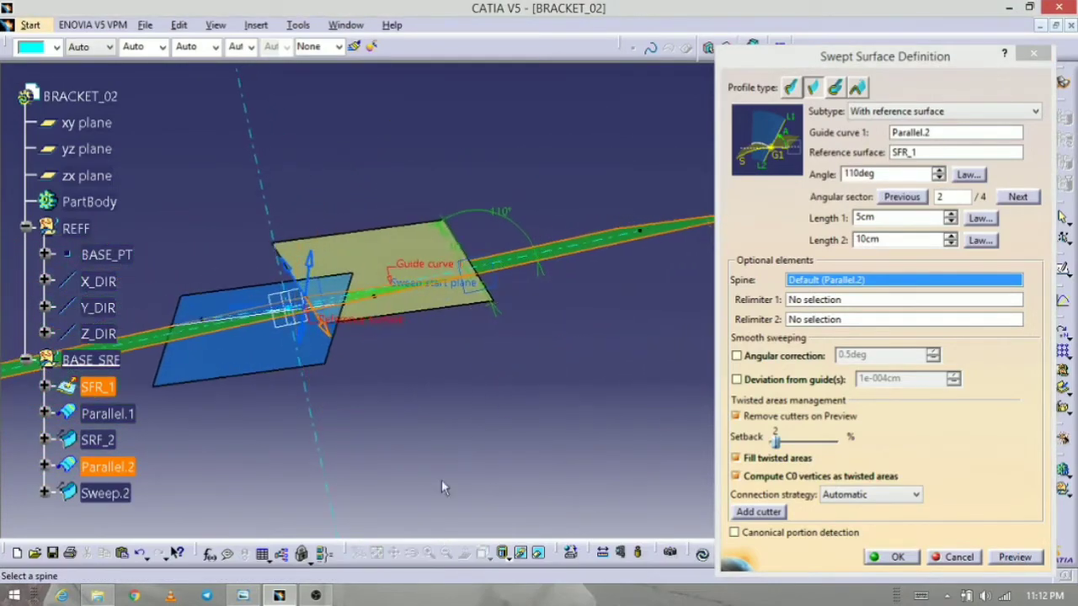
pyautogui.click(281, 596)
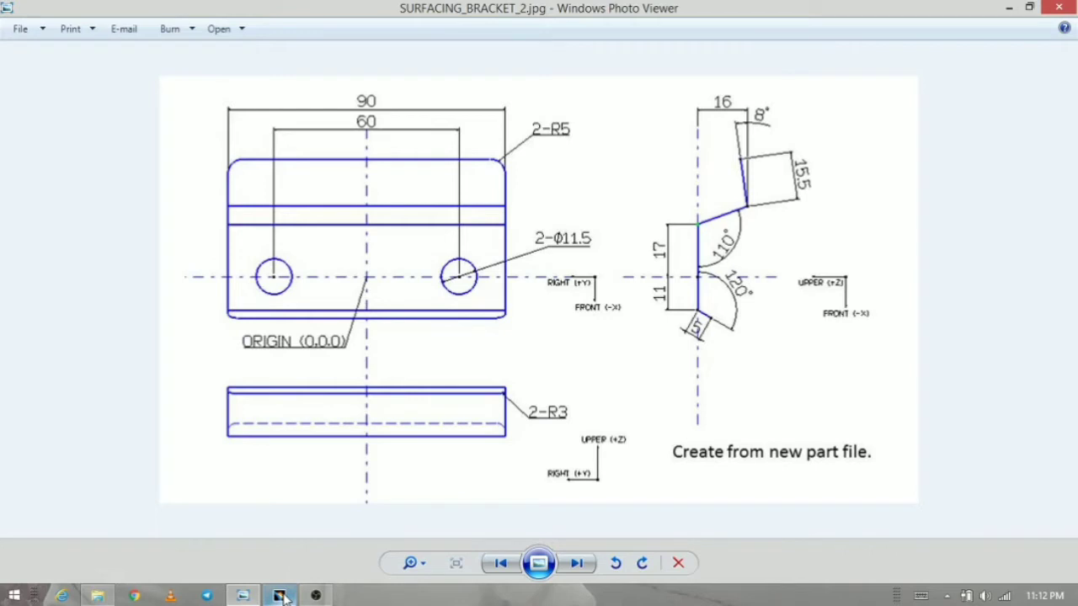
pyautogui.click(281, 596)
pyautogui.moveTo(441, 433); pyautogui.dragTo(416, 456, button='middle')
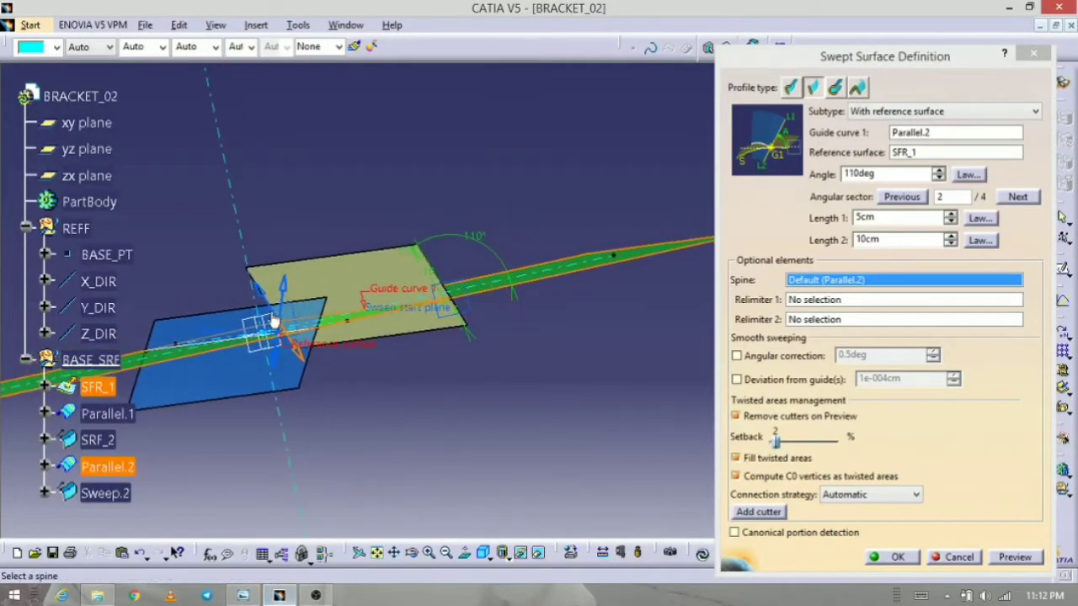
pyautogui.click(260, 282)
pyautogui.click(1013, 557)
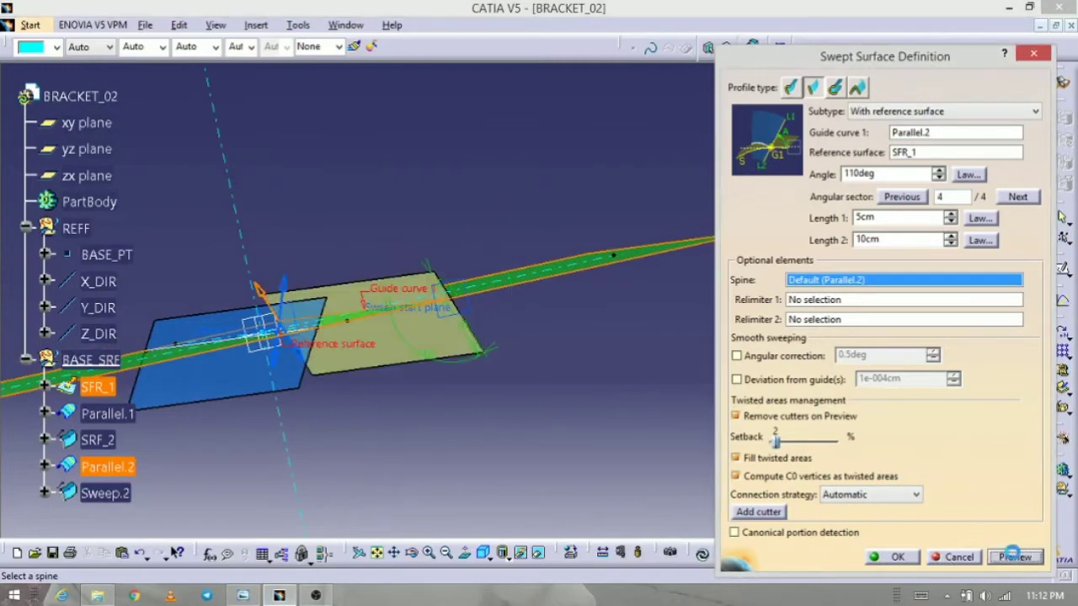
# - Set the sweep's Length 2 to 20 cm, preview it, and create the surface
pyautogui.moveTo(892, 239); pyautogui.dragTo(755, 250)
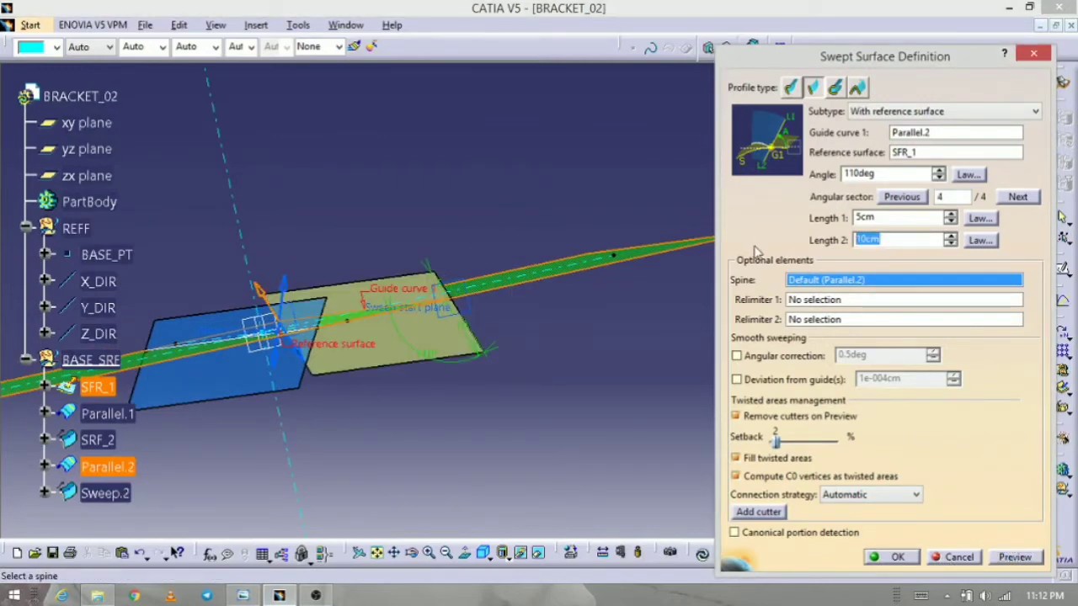
pyautogui.write('20')
pyautogui.click(1015, 556)
pyautogui.moveTo(399, 221); pyautogui.dragTo(491, 337, button='middle')
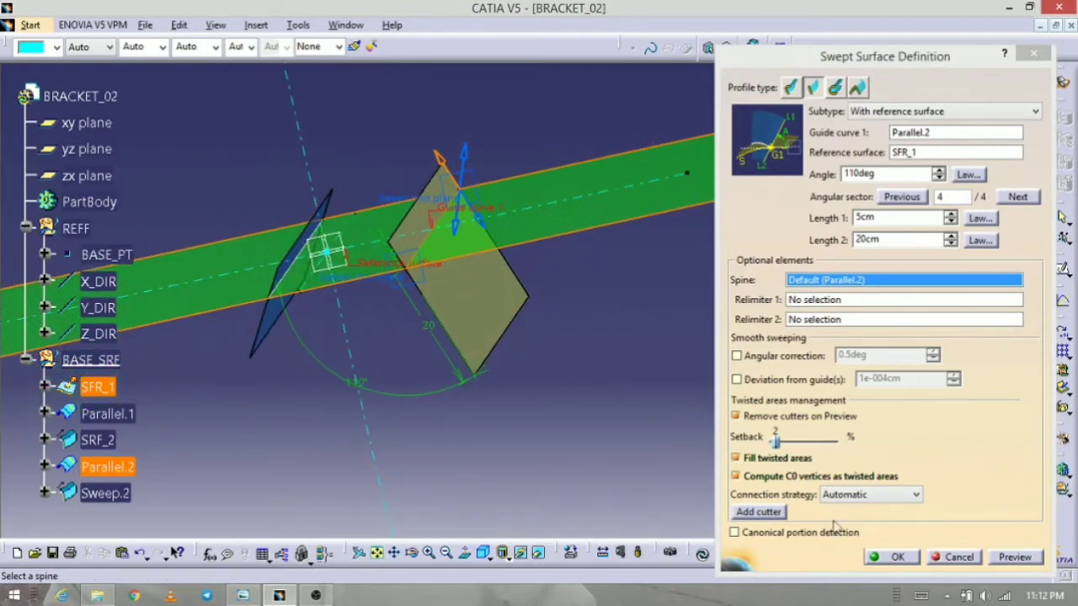
pyautogui.click(1003, 556)
pyautogui.click(880, 558)
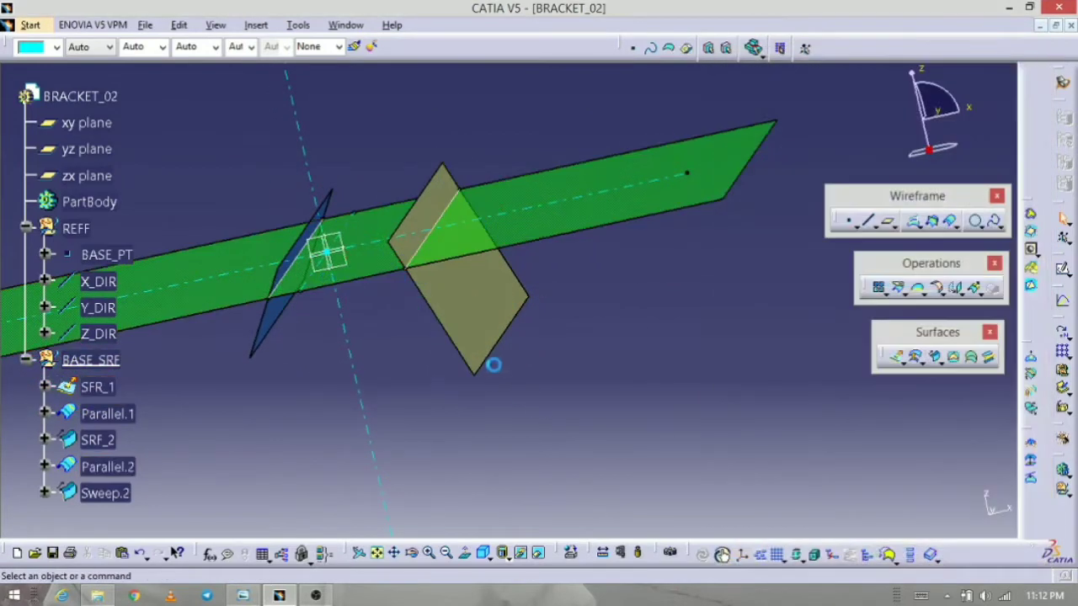
# - Rename the new swept surface in the BASE_SRF set to SRF_3
pyautogui.moveTo(493, 363); pyautogui.dragTo(515, 388, button='middle')
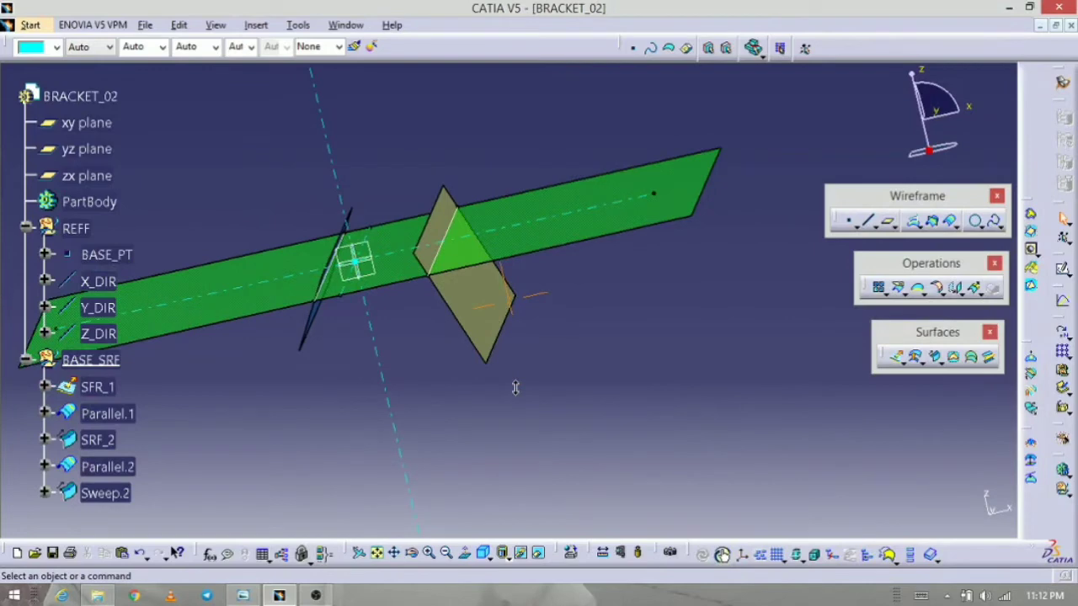
pyautogui.click(135, 496)
pyautogui.hotkey('alt', 'Return')
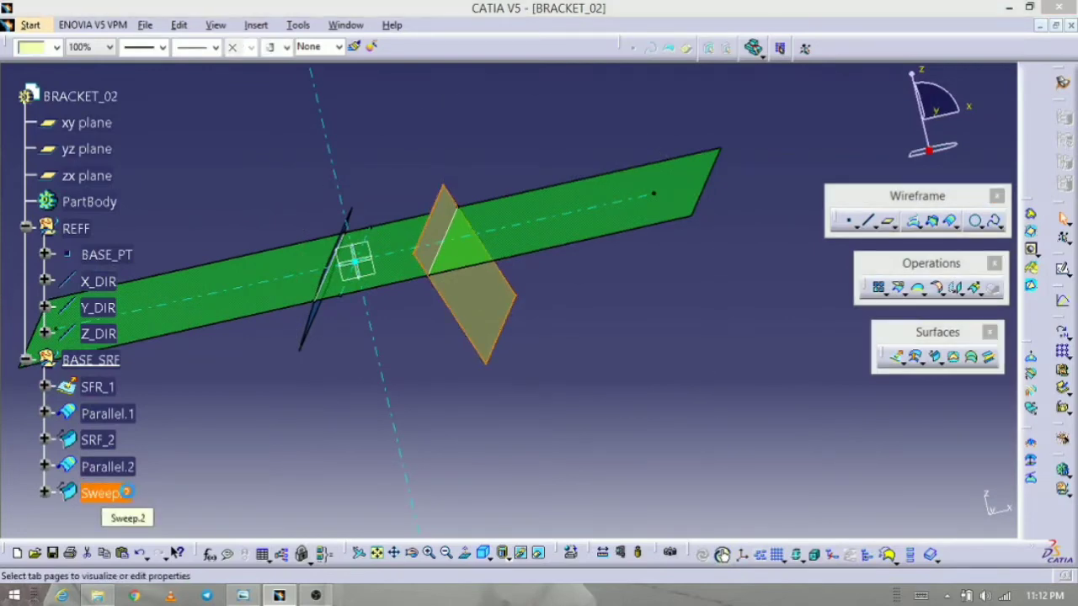
pyautogui.write('SRF_3')
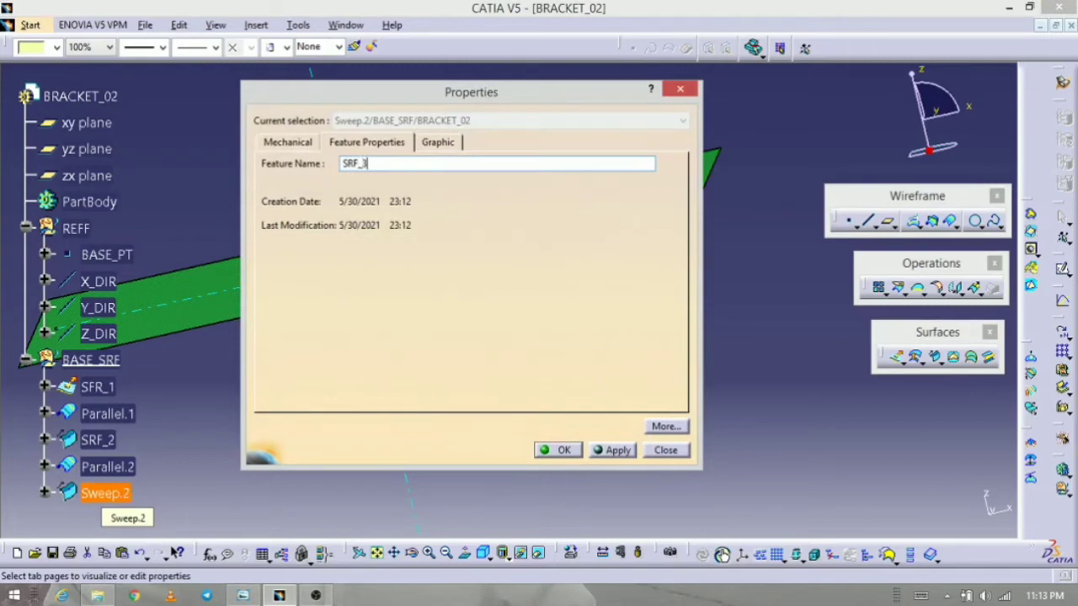
pyautogui.press('Return')
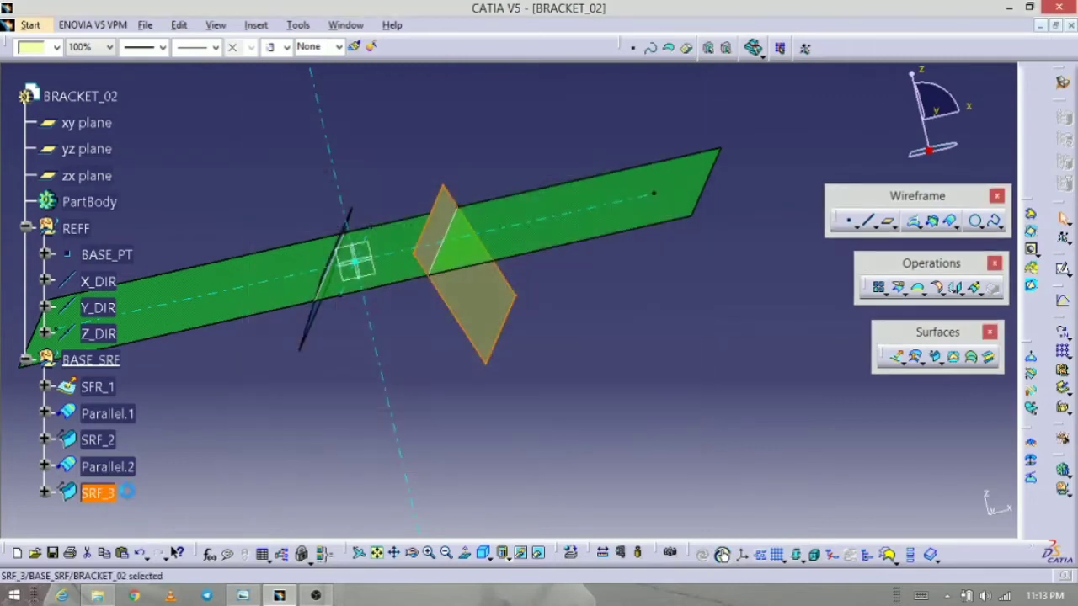
# - Set the SRF_3 surface's opacity to 0% and colour it cyan
pyautogui.click(91, 48)
pyautogui.click(84, 122)
pyautogui.click(55, 47)
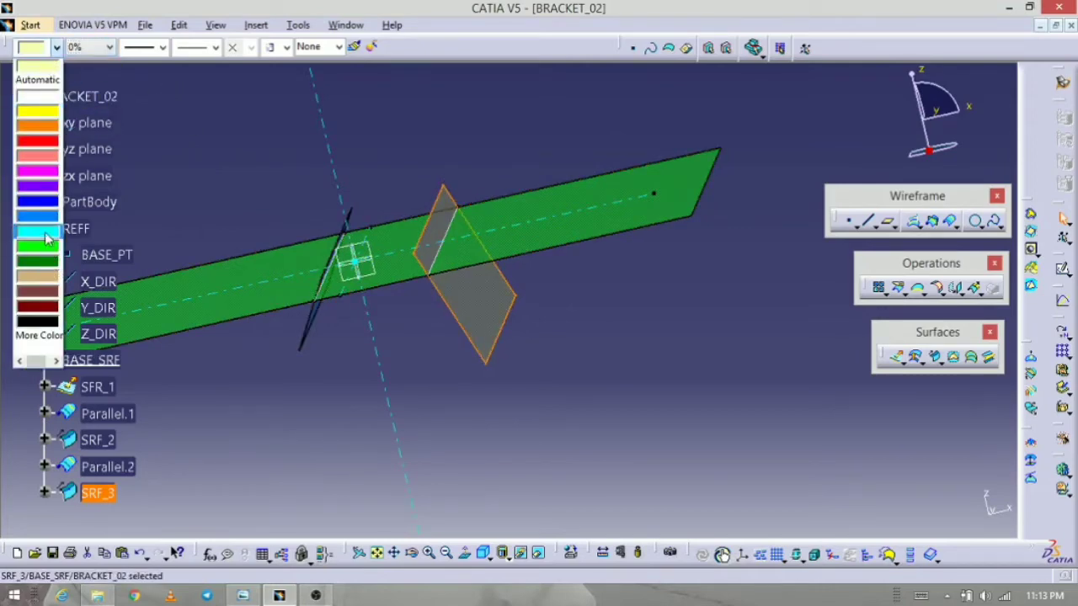
pyautogui.click(47, 239)
pyautogui.click(423, 440)
# - Offset surface SFR_1 by 16 cm, per the bracket drawing, on the side where the offset crosses SRF_3
pyautogui.moveTo(423, 440); pyautogui.dragTo(457, 464, button='middle')
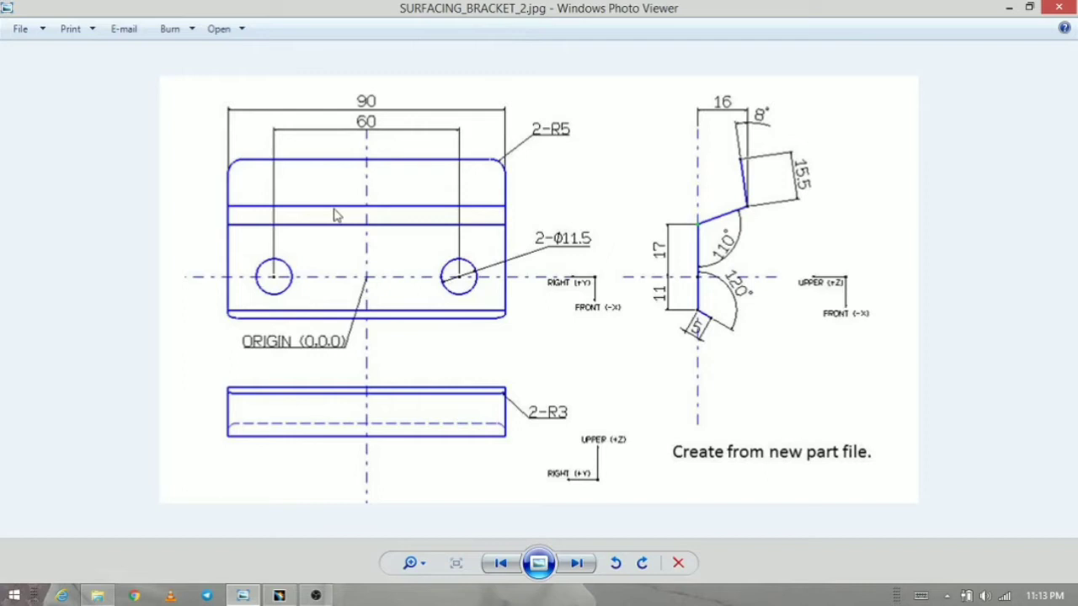
pyautogui.click(279, 596)
pyautogui.moveTo(610, 424); pyautogui.dragTo(715, 399, button='middle')
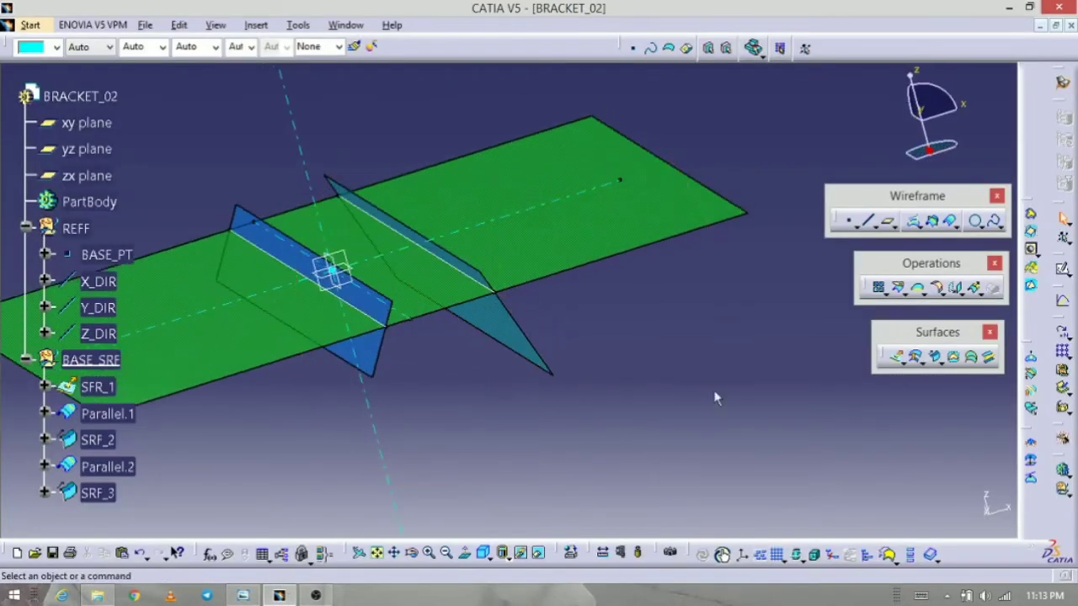
pyautogui.click(916, 357)
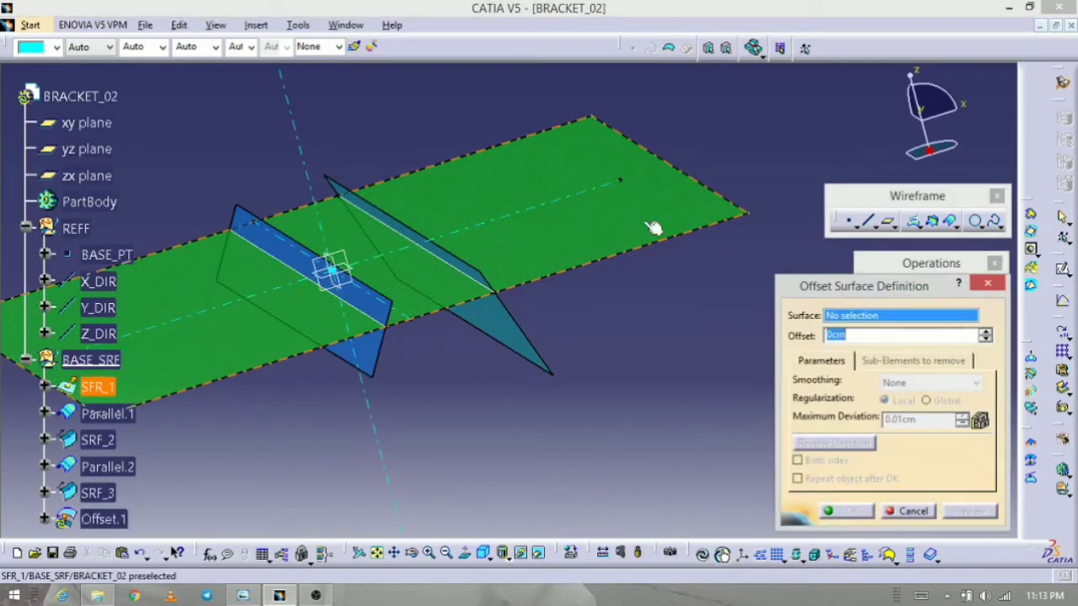
pyautogui.moveTo(573, 415); pyautogui.dragTo(597, 386, button='middle')
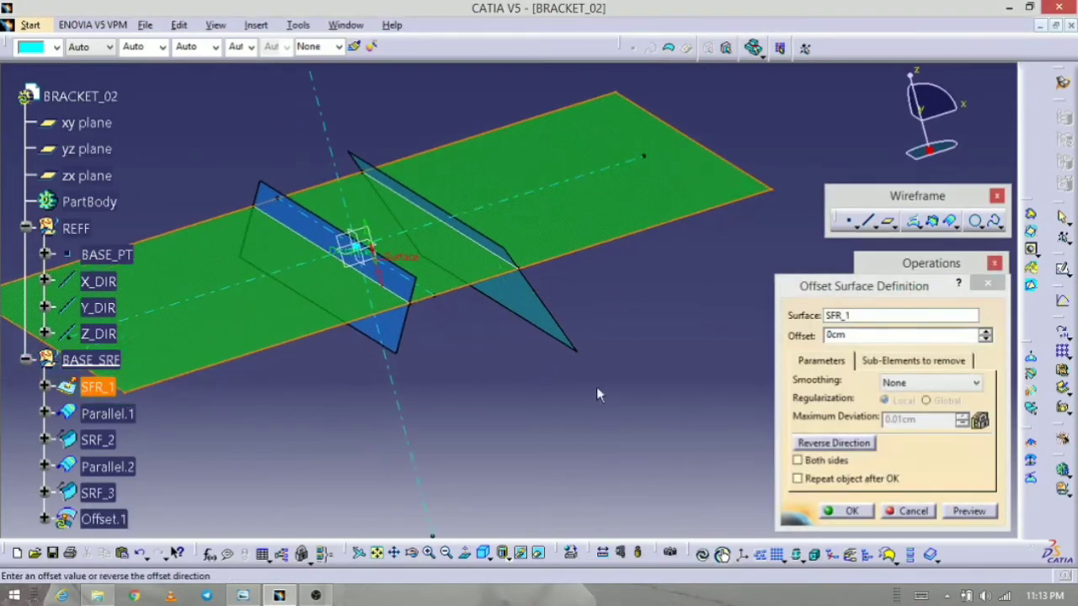
pyautogui.click(380, 282)
pyautogui.click(363, 218)
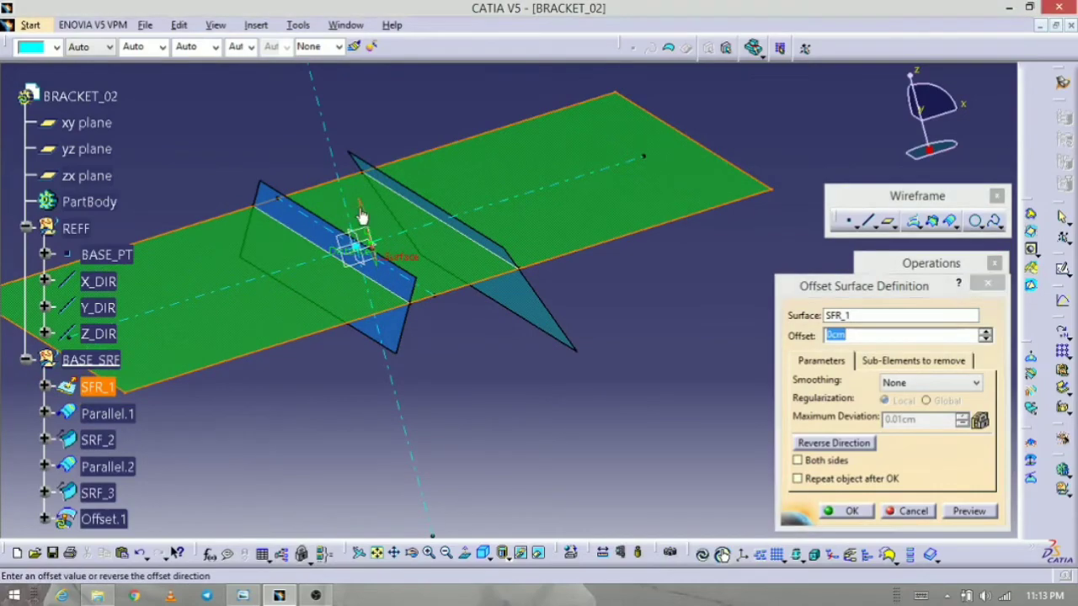
pyautogui.moveTo(376, 262); pyautogui.dragTo(435, 370)
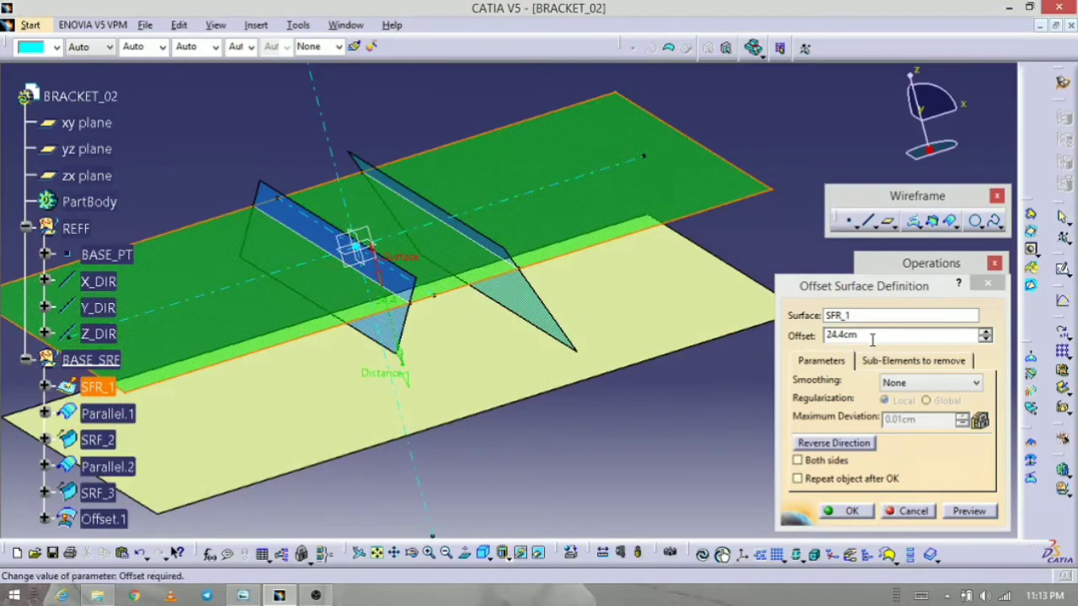
pyautogui.write('16')
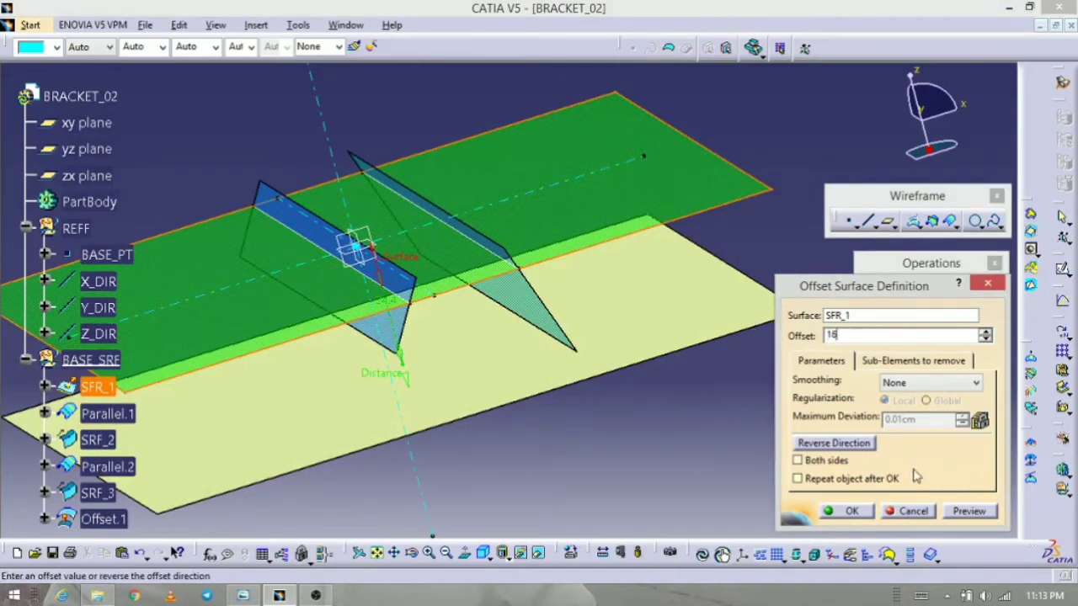
pyautogui.click(969, 512)
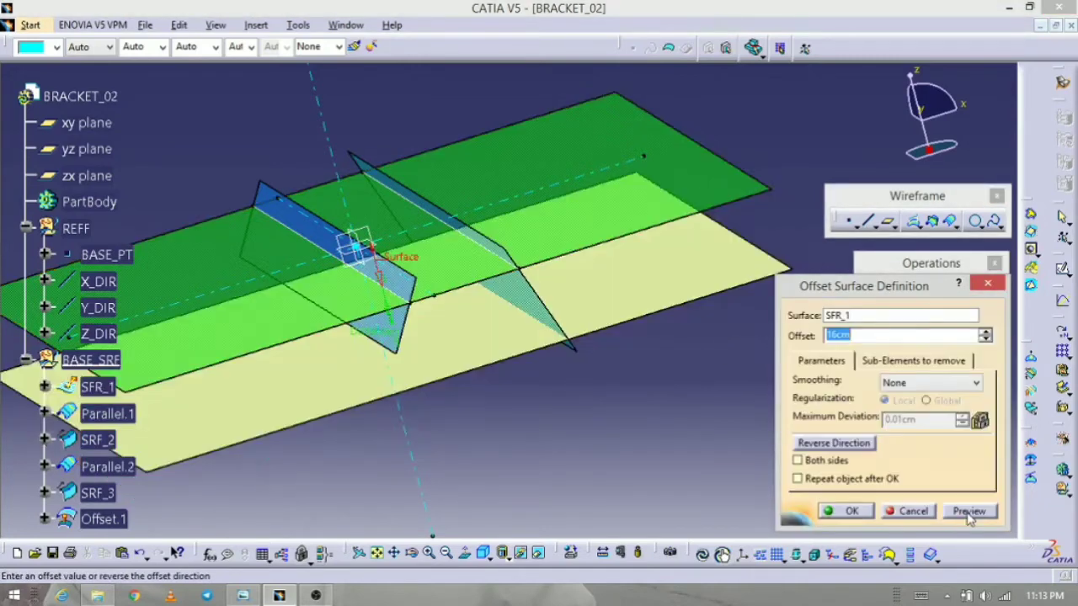
pyautogui.click(846, 510)
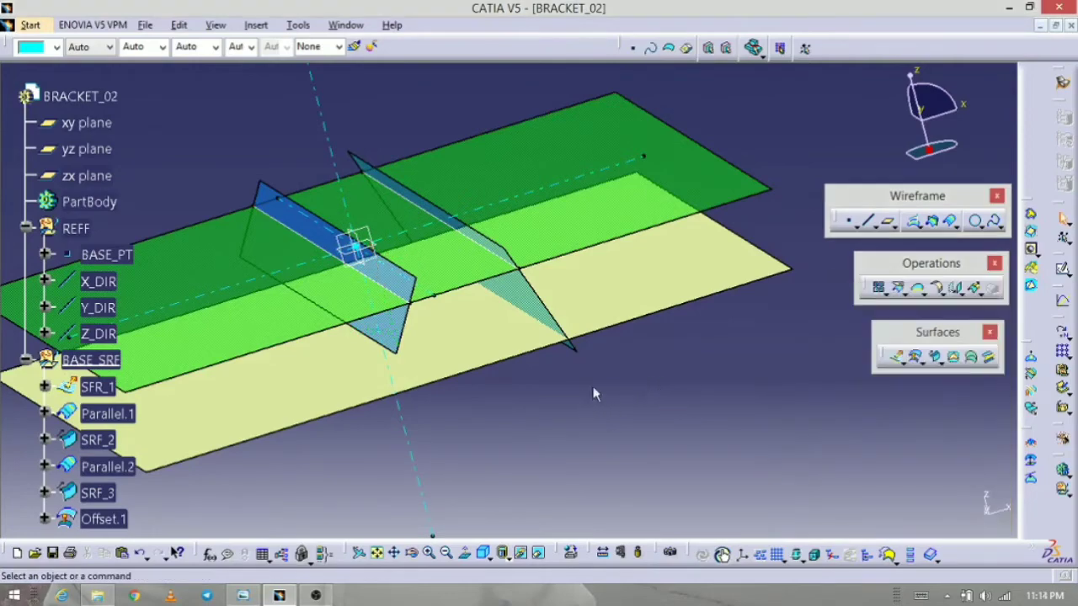
# - Check the side profile in the bracket drawing and create the intersection curve between the offset surface and SRF_3
pyautogui.moveTo(593, 393); pyautogui.dragTo(578, 371, button='middle')
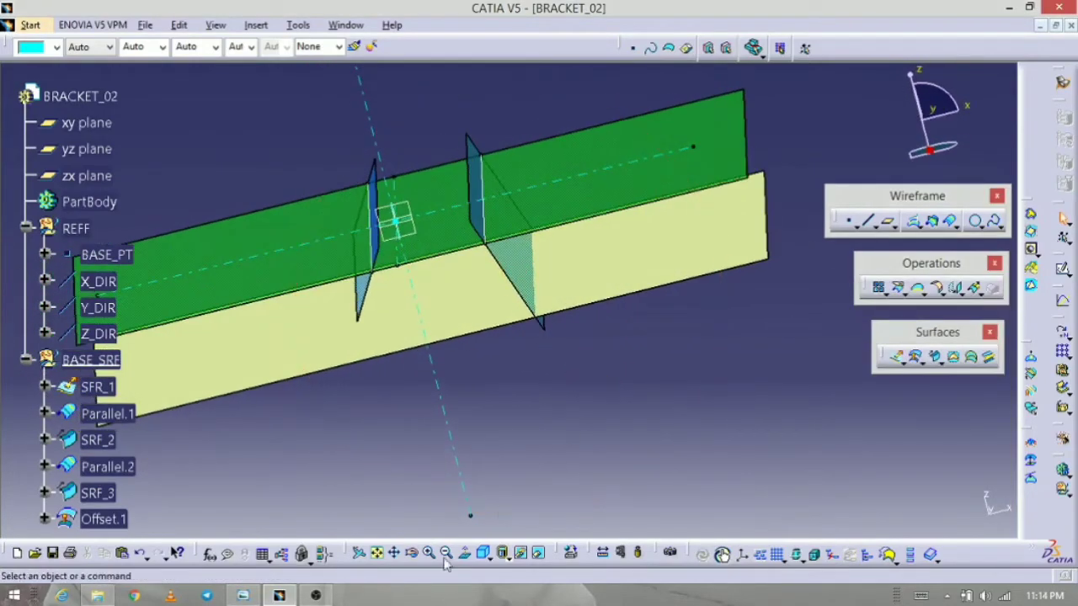
pyautogui.click(243, 596)
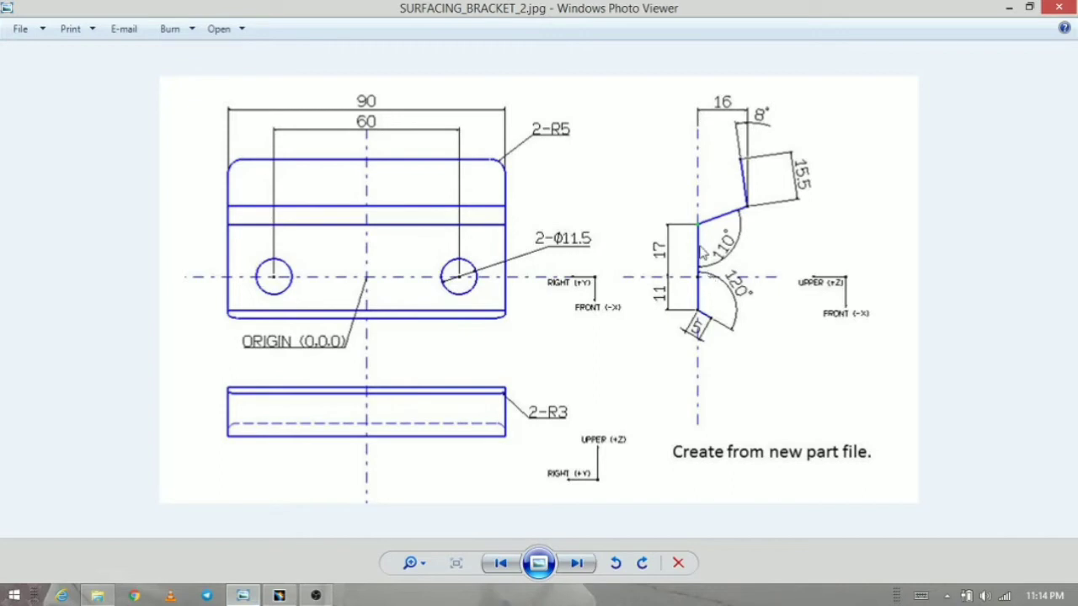
pyautogui.click(279, 595)
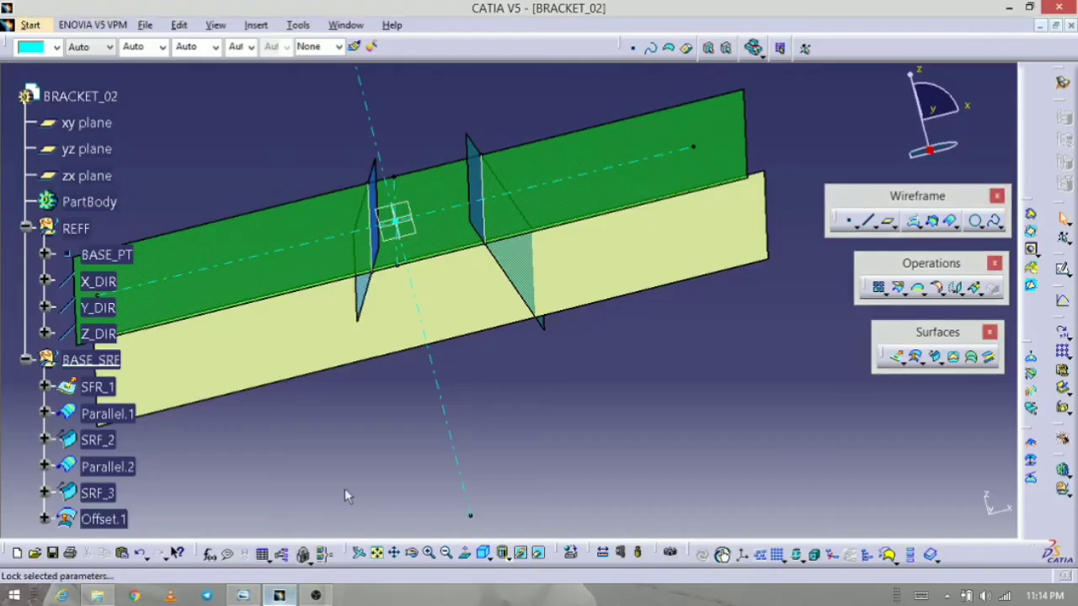
pyautogui.moveTo(457, 436)
pyautogui.mouseDown(button='middle')
pyautogui.moveTo(455, 412)
pyautogui.moveTo(446, 423)
pyautogui.mouseUp(button='middle')
pyautogui.moveTo(555, 431); pyautogui.dragTo(654, 425, button='middle')
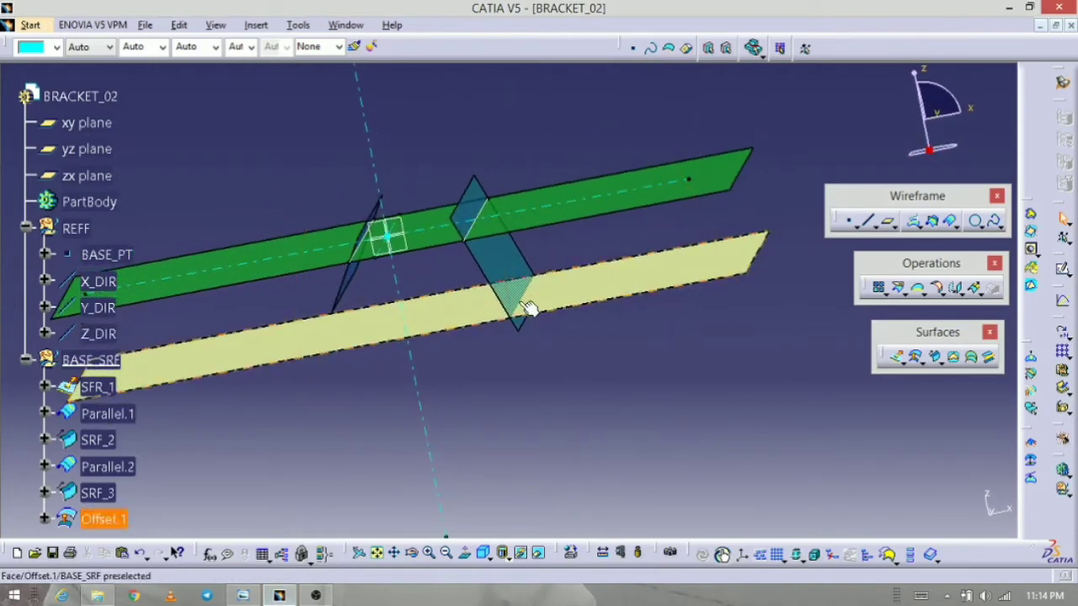
pyautogui.moveTo(547, 375); pyautogui.dragTo(552, 396, button='middle')
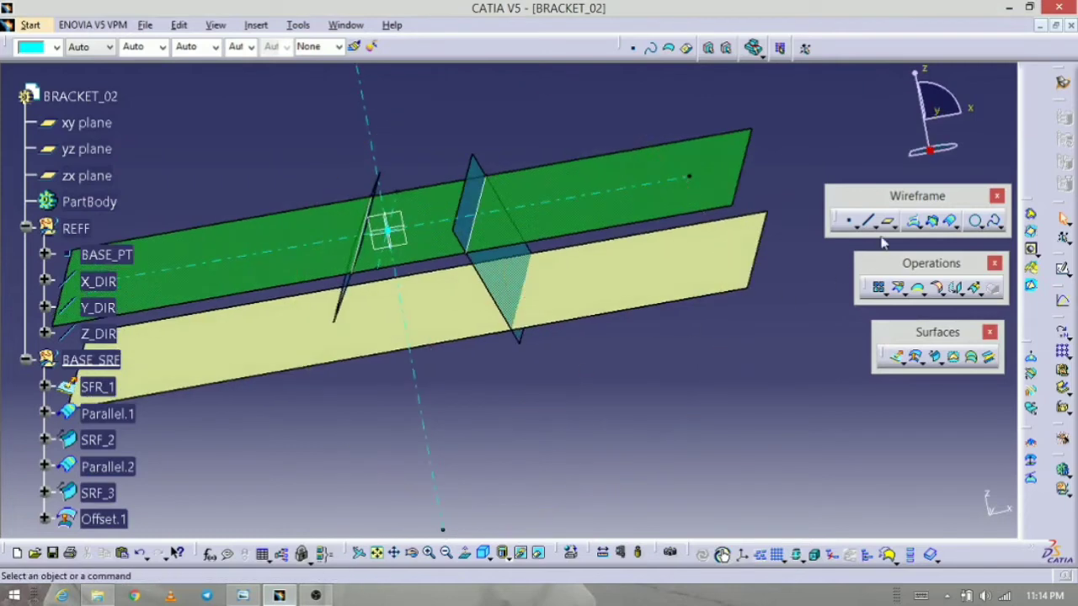
pyautogui.click(933, 221)
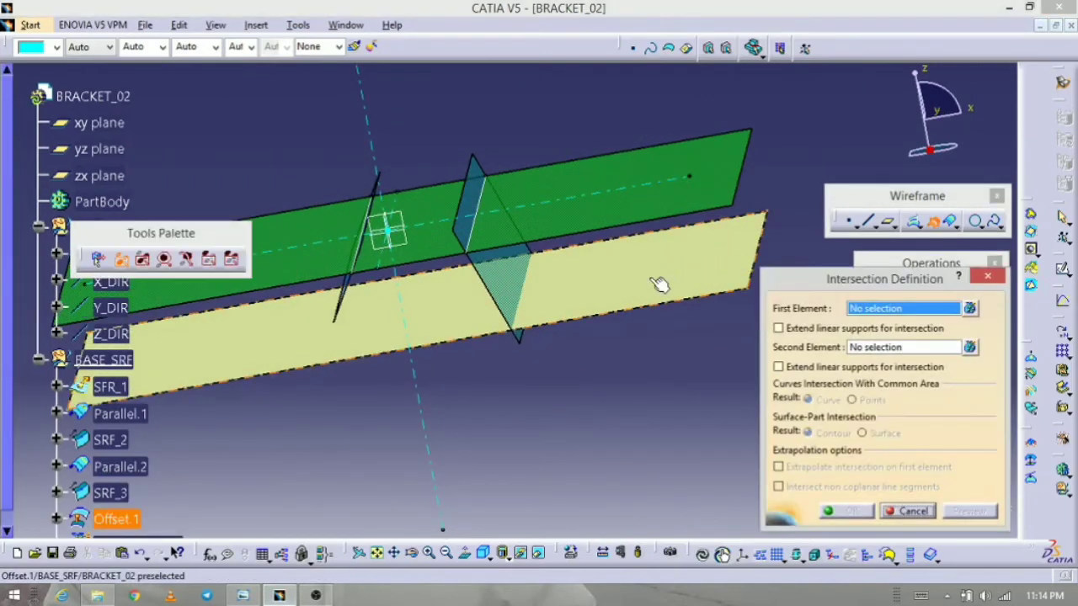
pyautogui.click(648, 276)
pyautogui.click(524, 287)
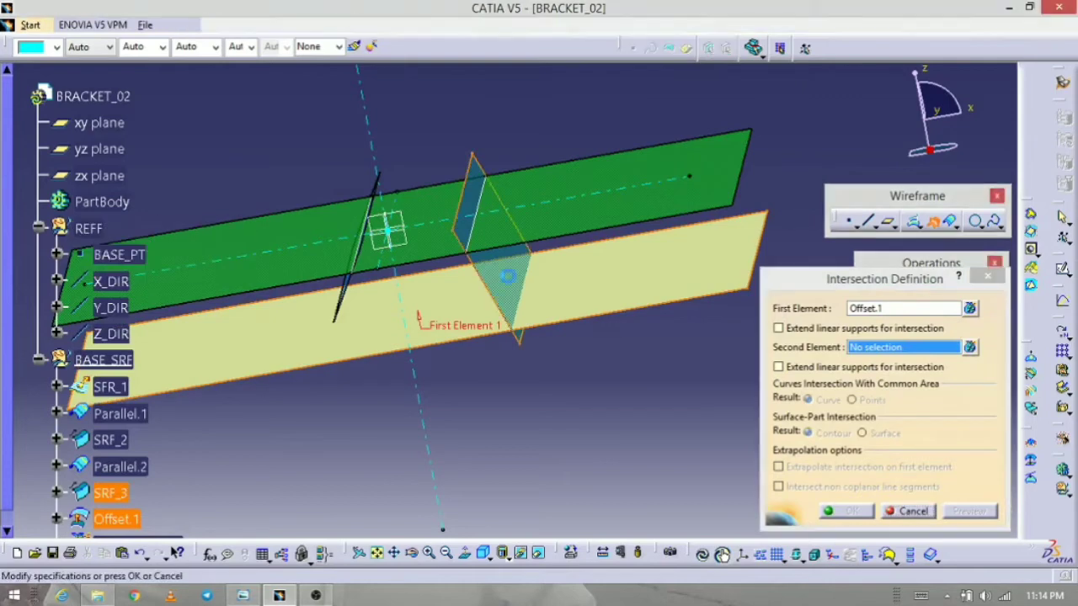
pyautogui.click(852, 509)
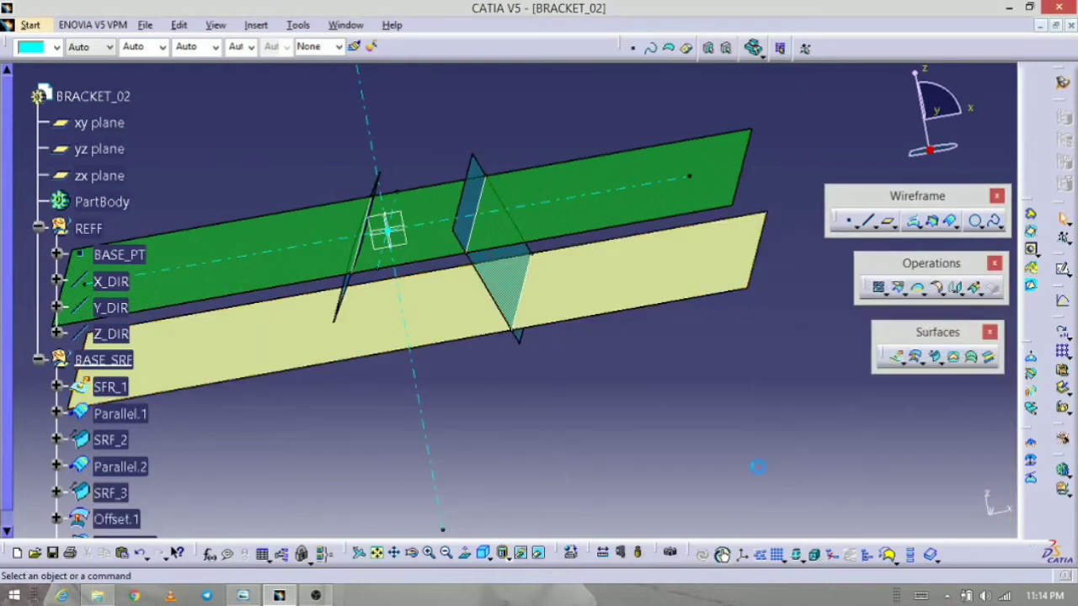
# - Set up a line sweep with the new intersection curve as guide, the offset surface as reference and an 8° angle, and preview it
pyautogui.moveTo(579, 461)
pyautogui.mouseDown(button='middle')
pyautogui.moveTo(556, 396)
pyautogui.moveTo(578, 447)
pyautogui.moveTo(580, 433)
pyautogui.moveTo(561, 459)
pyautogui.mouseUp(button='middle')
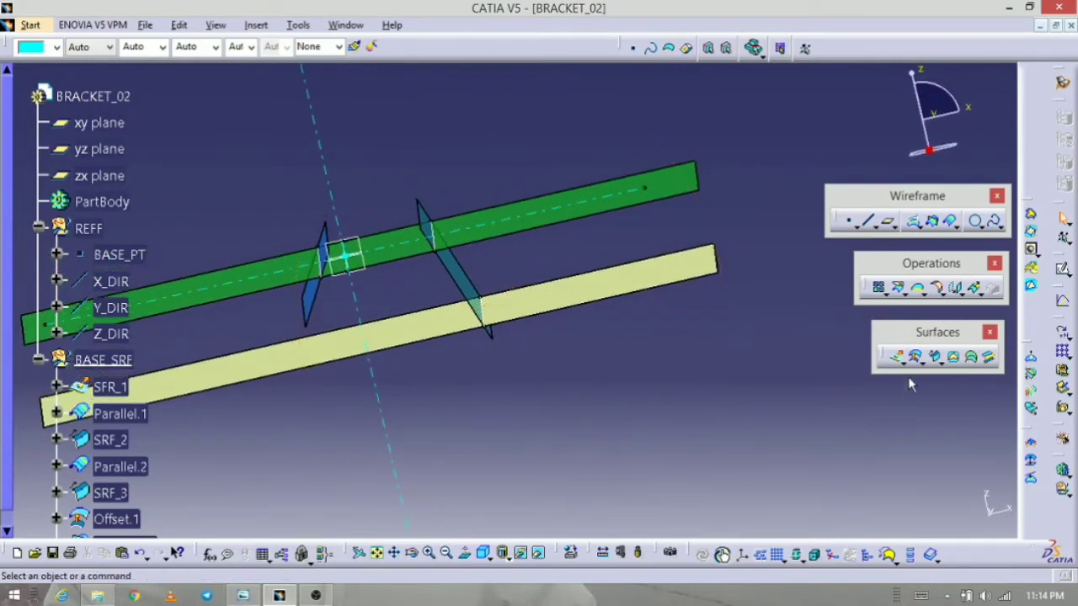
pyautogui.click(935, 357)
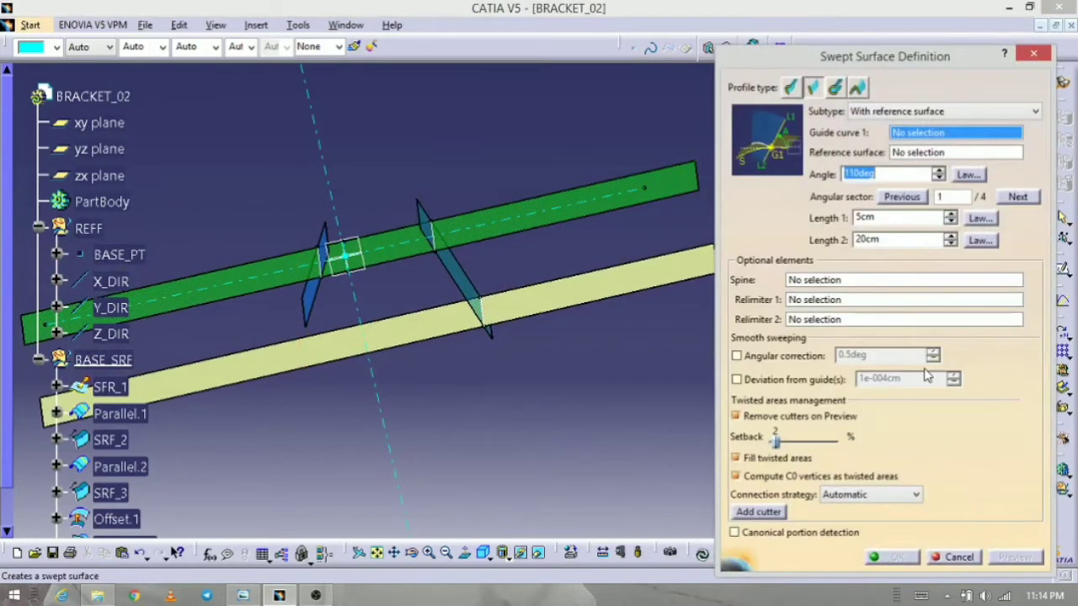
pyautogui.moveTo(576, 344); pyautogui.dragTo(505, 377, button='middle')
pyautogui.click(476, 326)
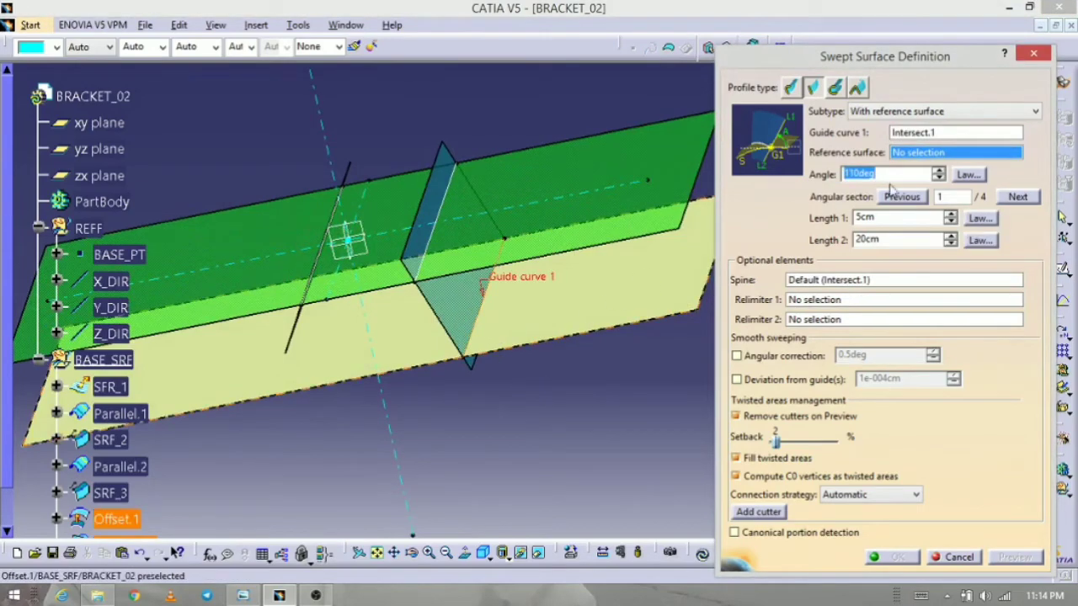
pyautogui.click(289, 597)
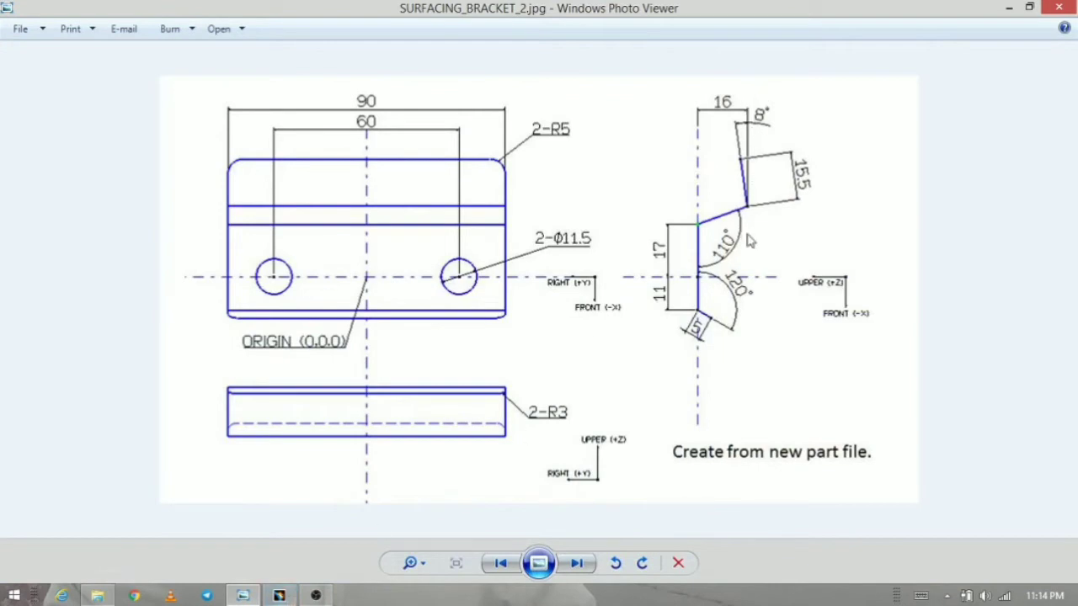
pyautogui.click(284, 598)
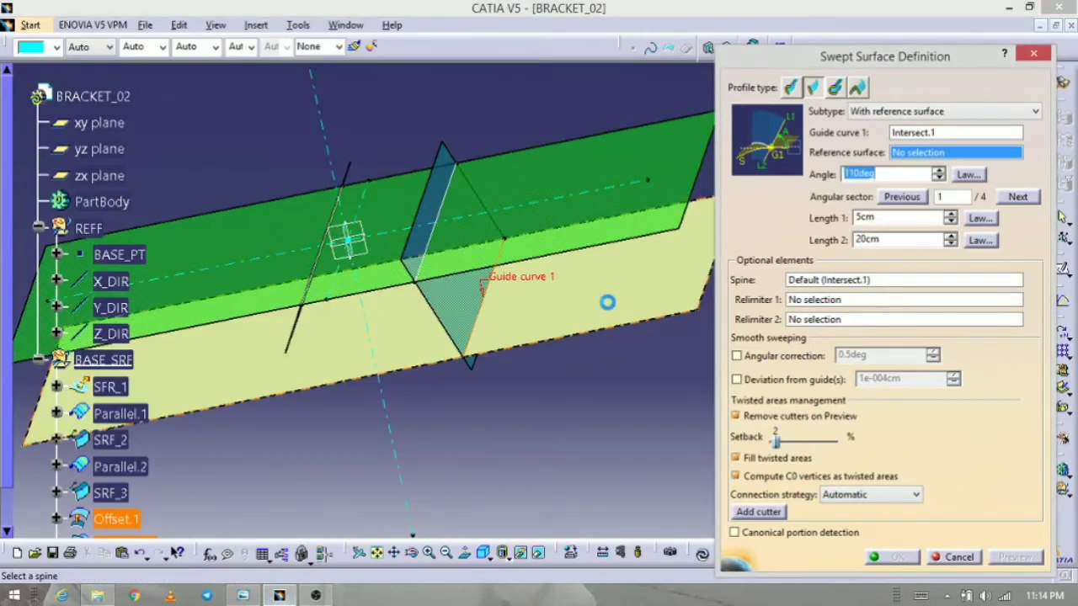
pyautogui.click(607, 302)
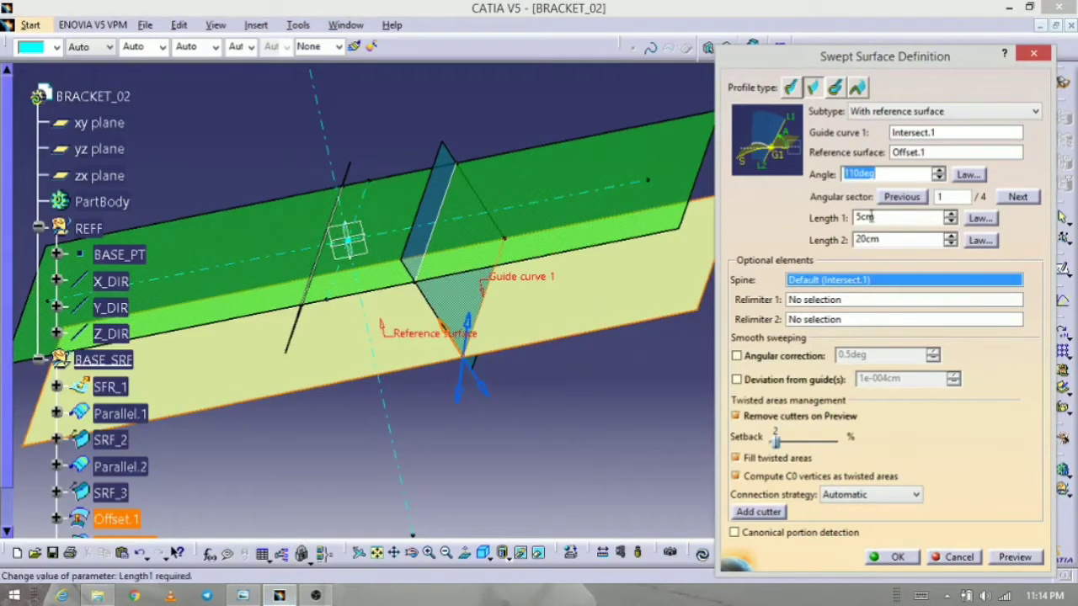
pyautogui.write('8')
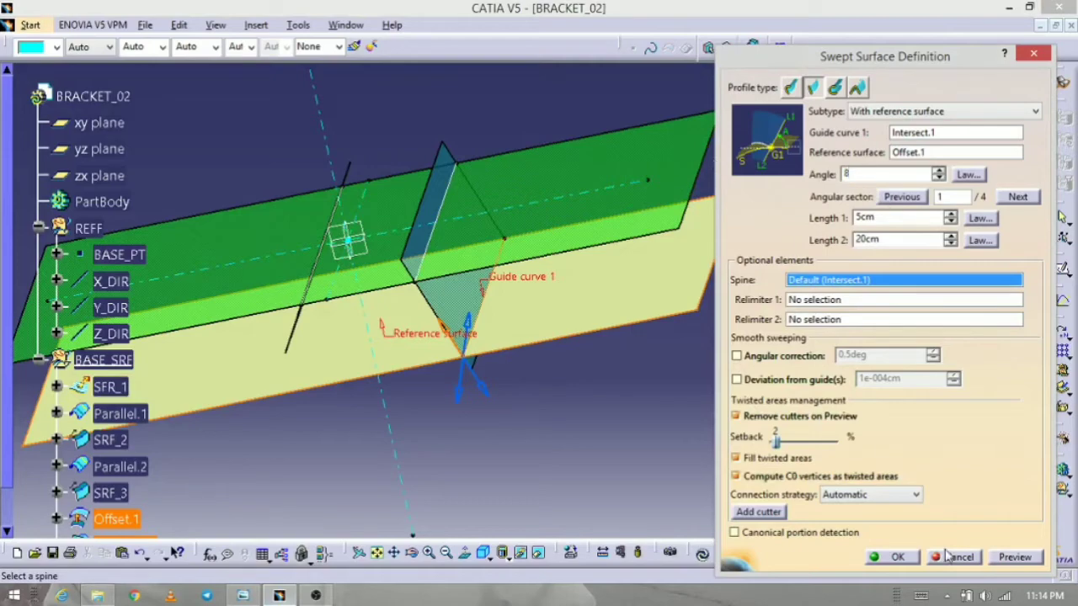
pyautogui.click(1025, 558)
# - Switch the sweep to angular sector 3 and preview it
pyautogui.moveTo(470, 420)
pyautogui.mouseDown(button='middle')
pyautogui.moveTo(404, 432)
pyautogui.moveTo(421, 373)
pyautogui.moveTo(458, 407)
pyautogui.mouseUp(button='middle')
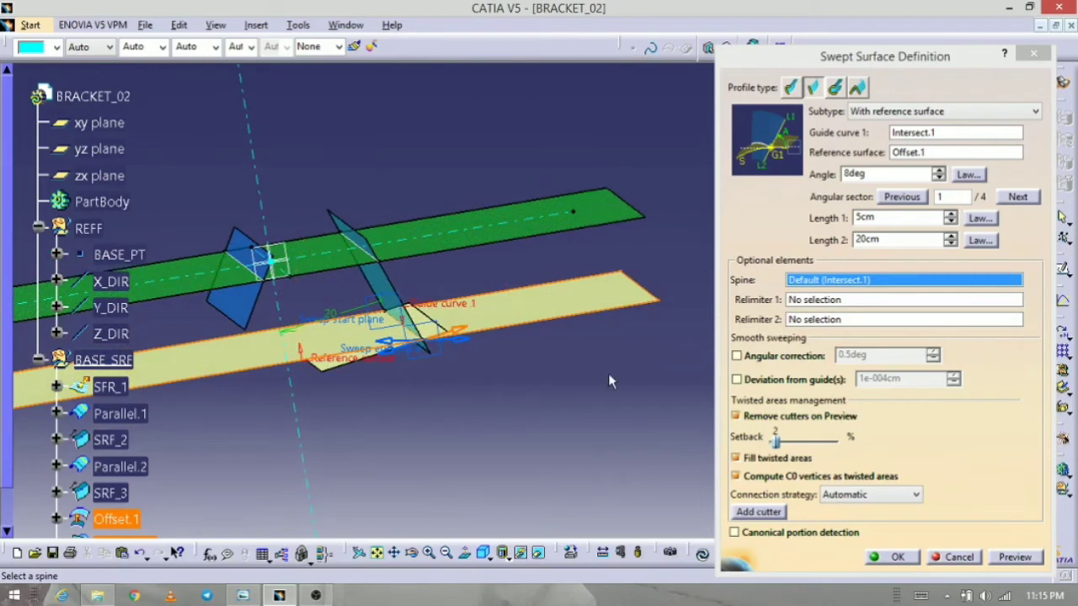
pyautogui.moveTo(420, 383); pyautogui.dragTo(444, 375, button='middle')
pyautogui.click(407, 358)
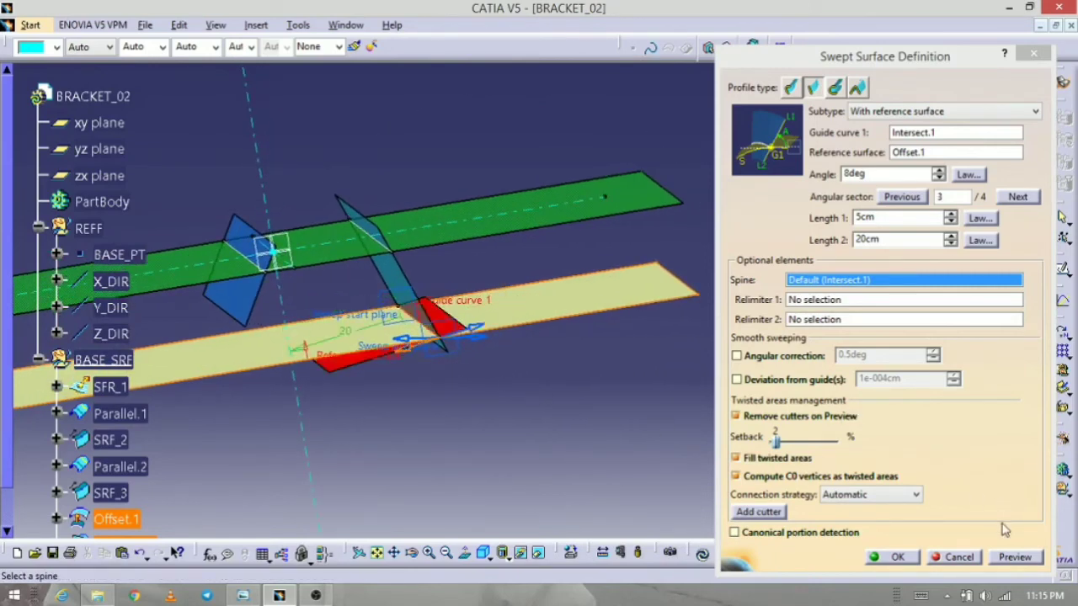
pyautogui.click(1013, 562)
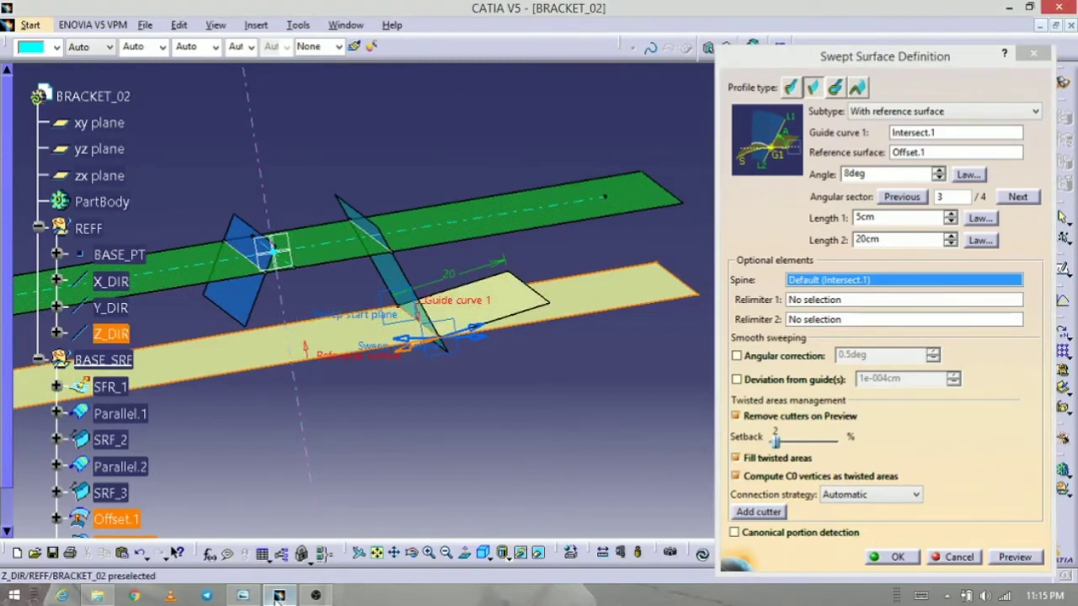
# - Compare the sweep's orientation with the upper flange in the bracket drawing and create the swept surface
pyautogui.click(246, 596)
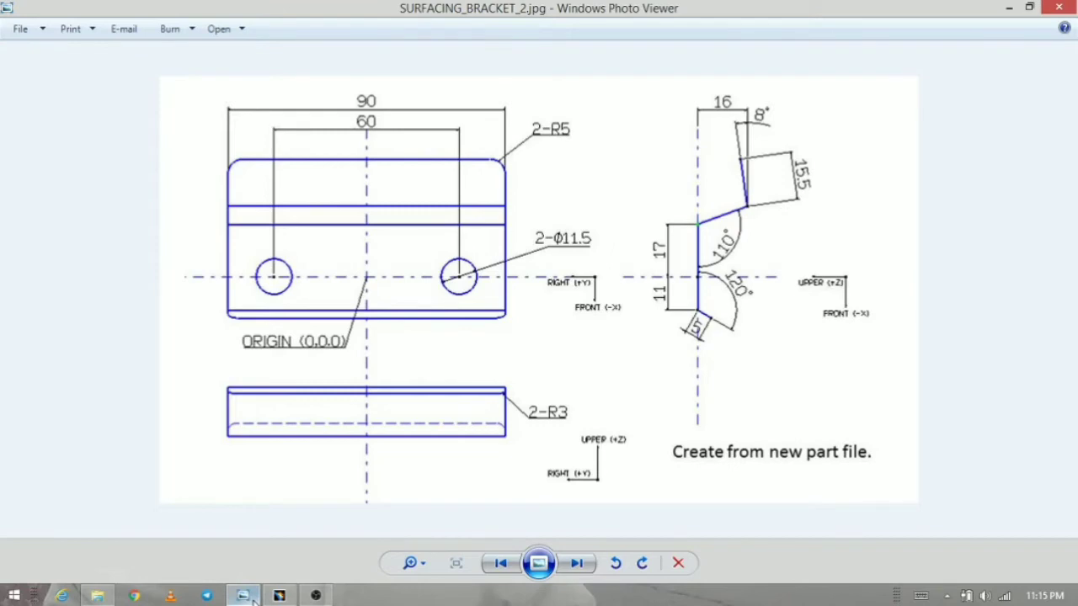
pyautogui.click(277, 596)
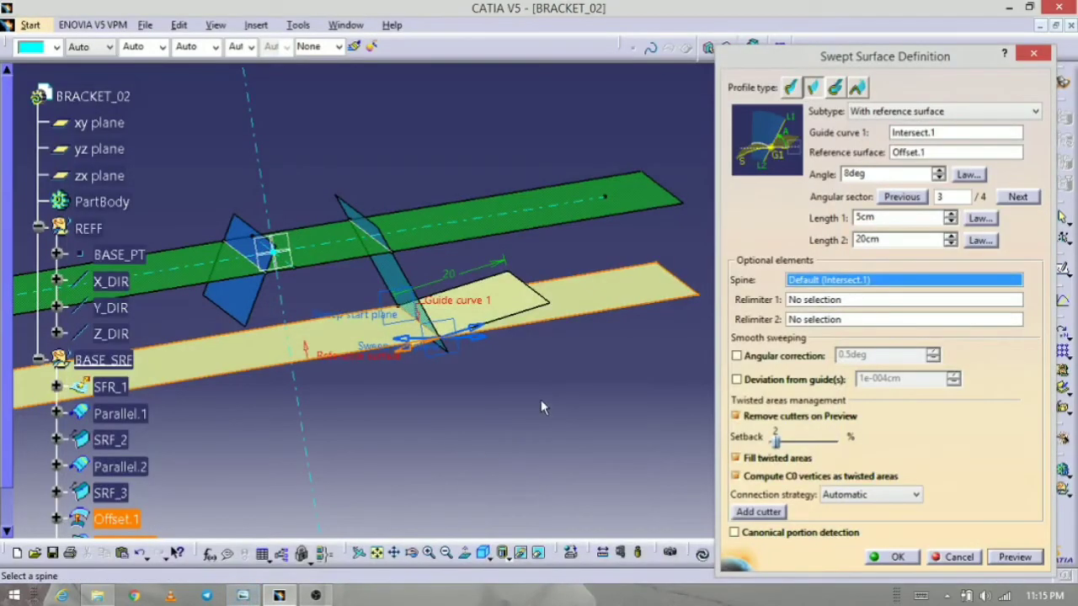
pyautogui.moveTo(541, 407); pyautogui.dragTo(549, 365, button='middle')
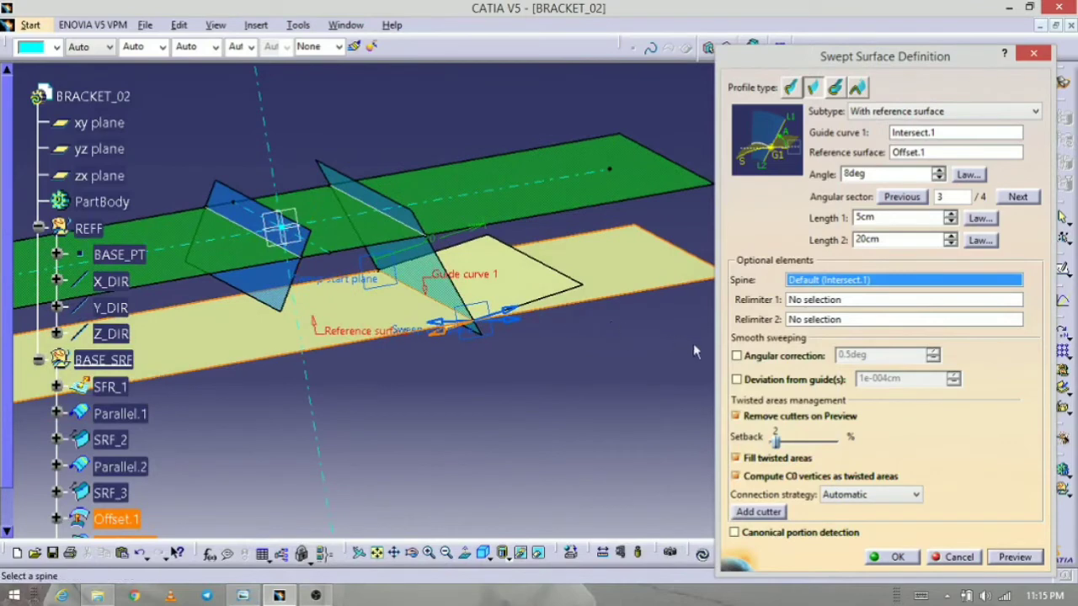
pyautogui.click(897, 558)
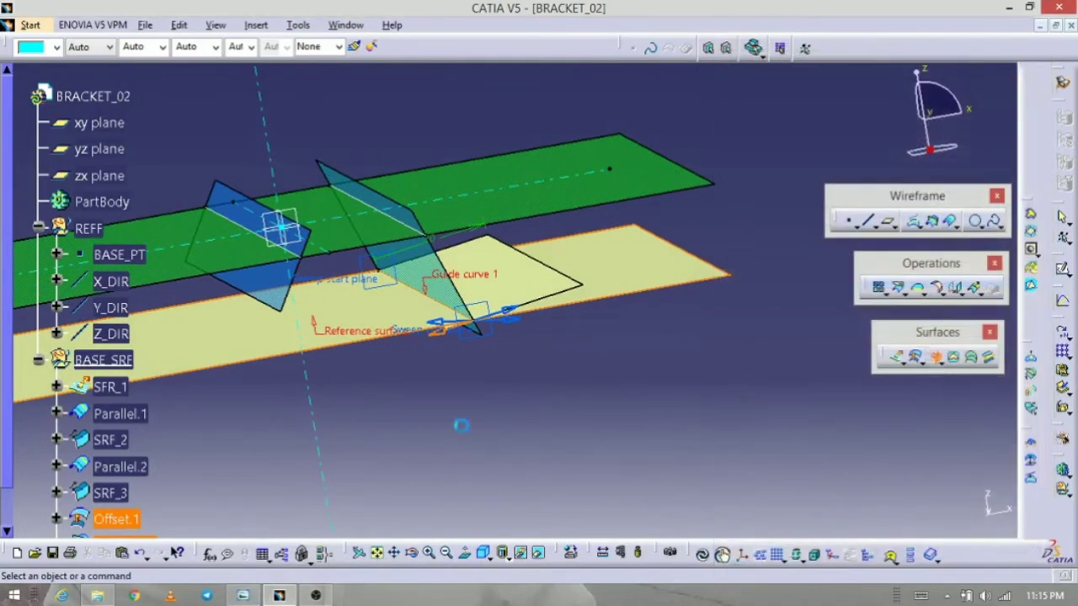
# - Rename the new 8° swept surface in the BASE_SRF set to SRF_4
pyautogui.moveTo(460, 429); pyautogui.dragTo(538, 423, button='middle')
pyautogui.click(535, 313)
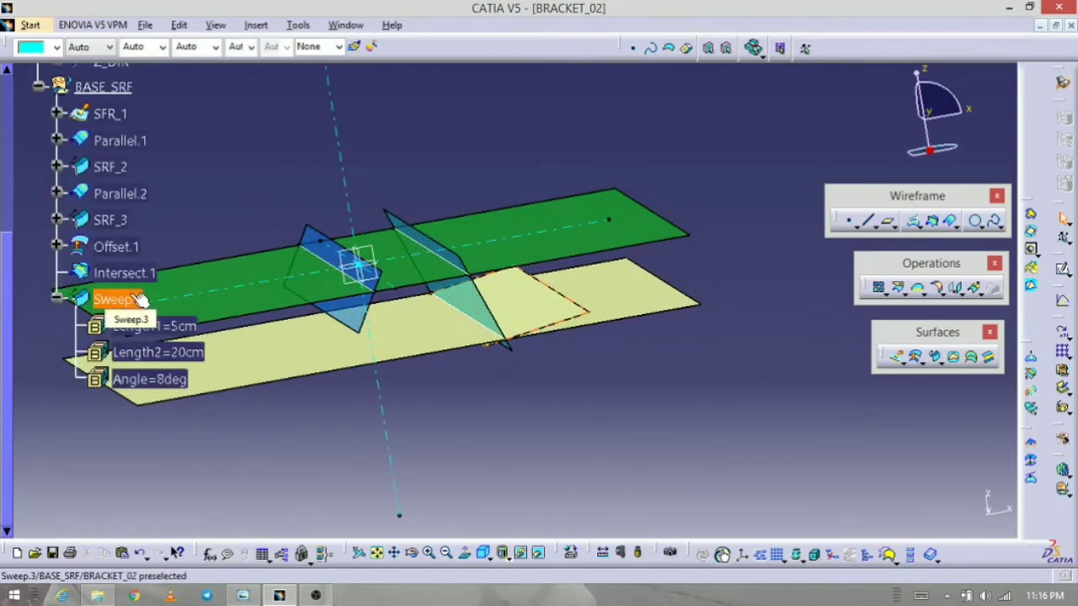
pyautogui.rightClick(137, 300)
pyautogui.click(209, 341)
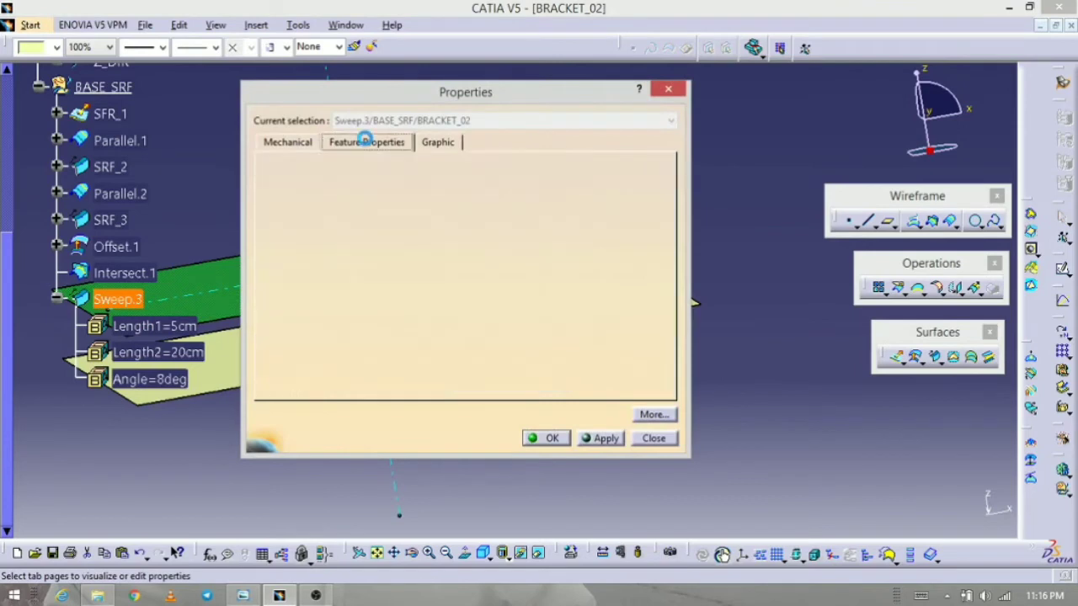
pyautogui.click(362, 142)
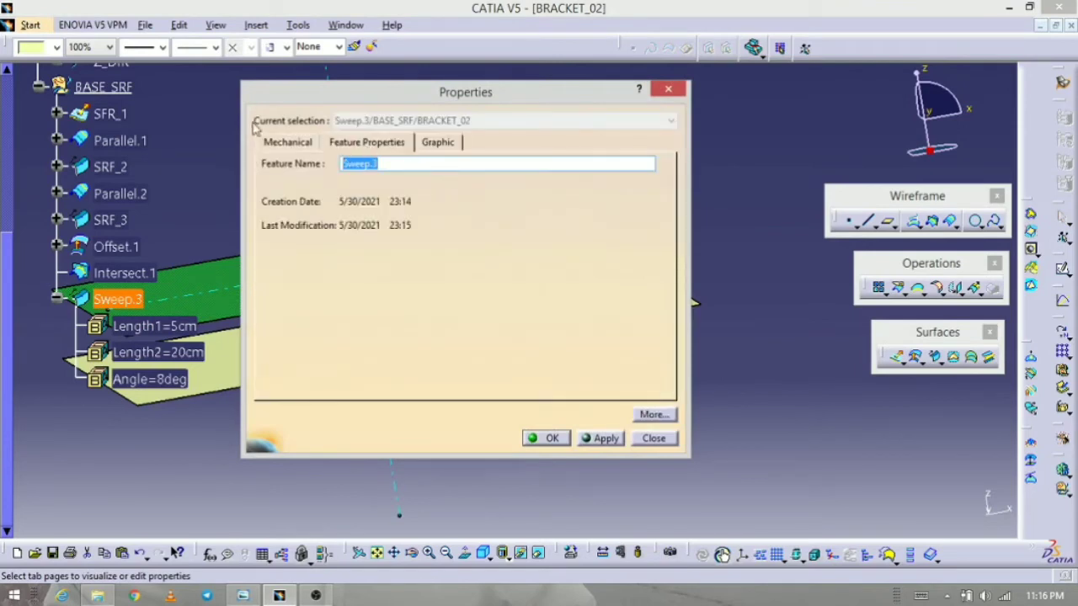
pyautogui.press('BackSpace')
pyautogui.press('Return')
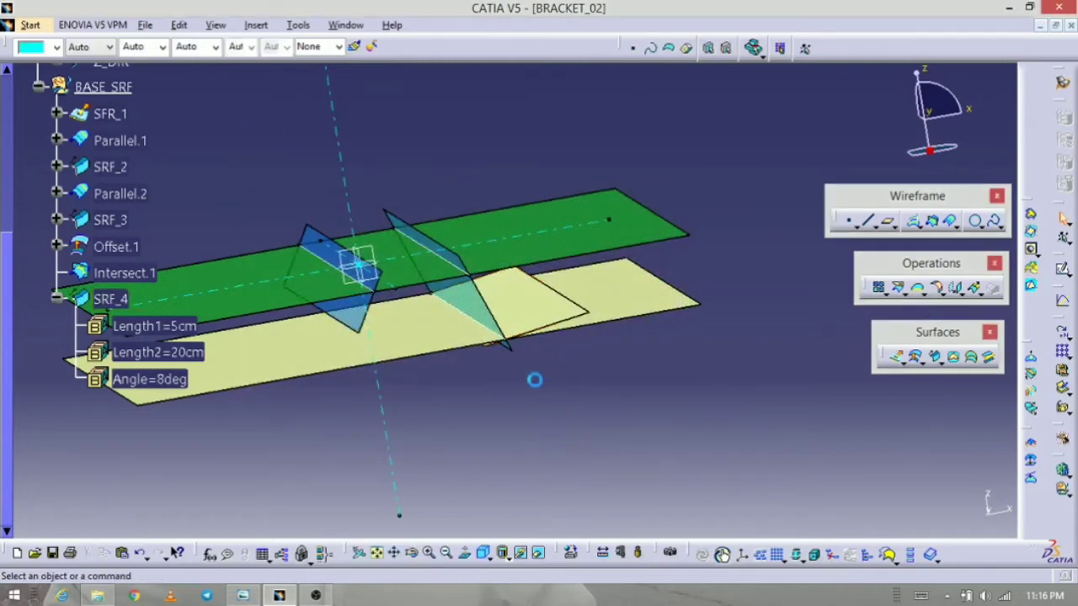
# - Hide the offset reference surface and make the upper flange surface SRF_4 semi-transparent
pyautogui.rightClick(636, 305)
pyautogui.click(666, 333)
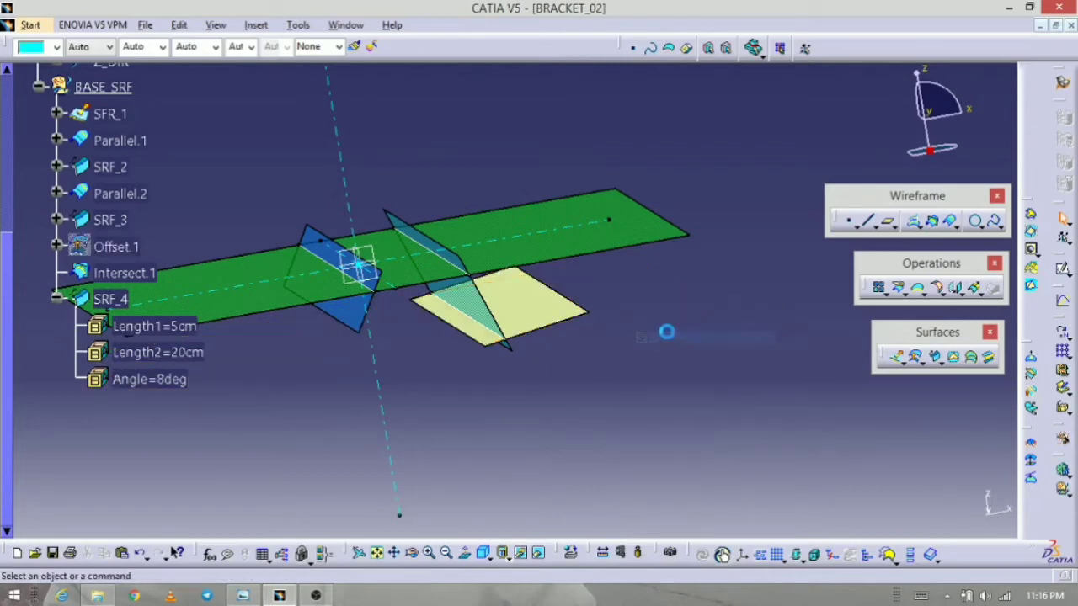
pyautogui.moveTo(500, 416); pyautogui.dragTo(500, 421, button='middle')
pyautogui.click(505, 299)
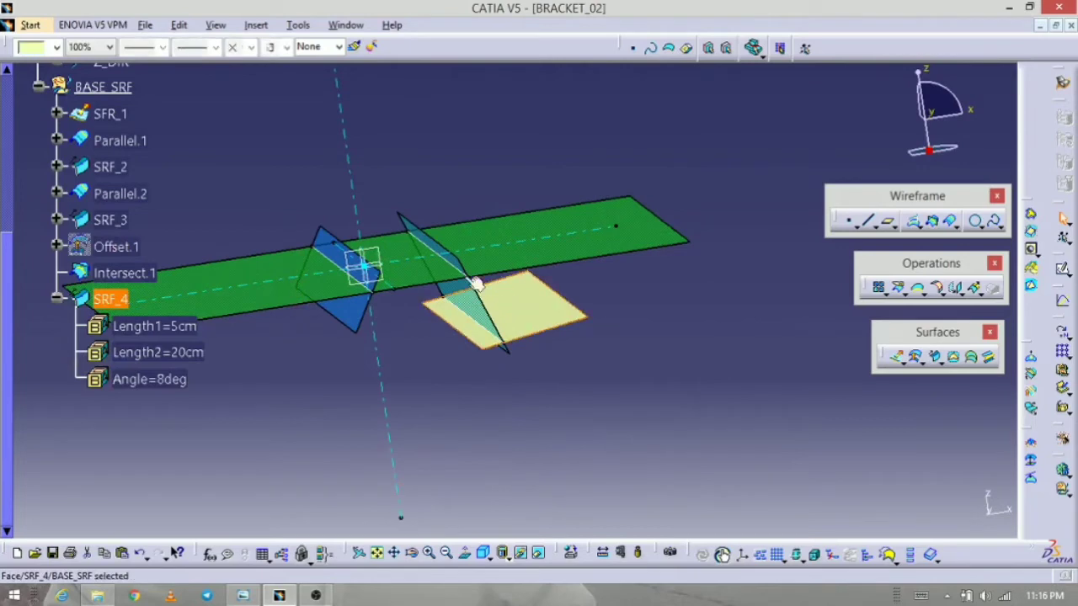
pyautogui.click(108, 47)
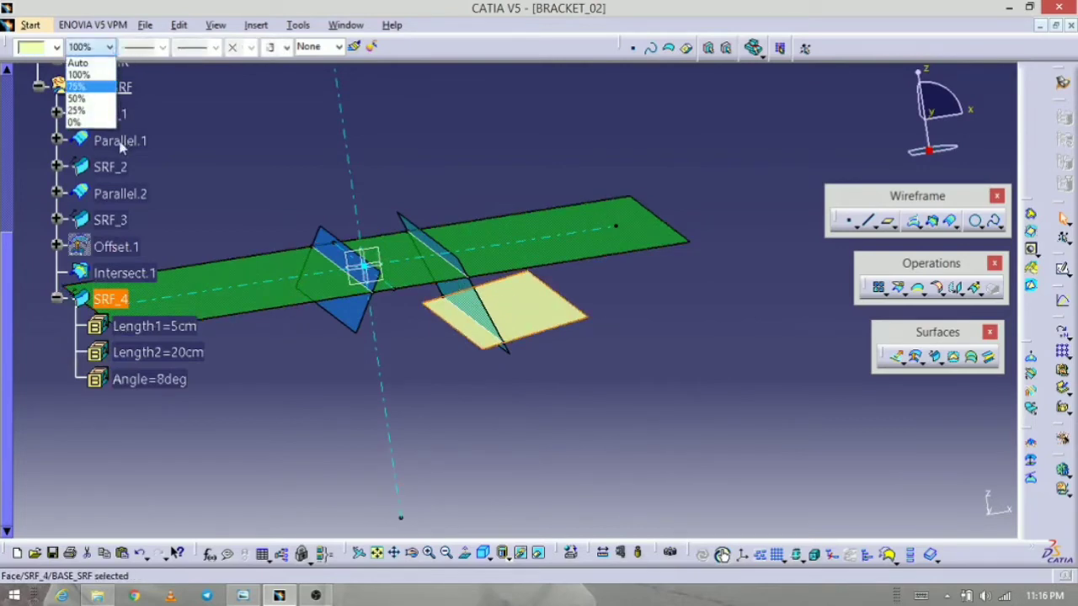
pyautogui.click(107, 116)
pyautogui.click(491, 363)
pyautogui.moveTo(404, 303); pyautogui.dragTo(486, 411, button='middle')
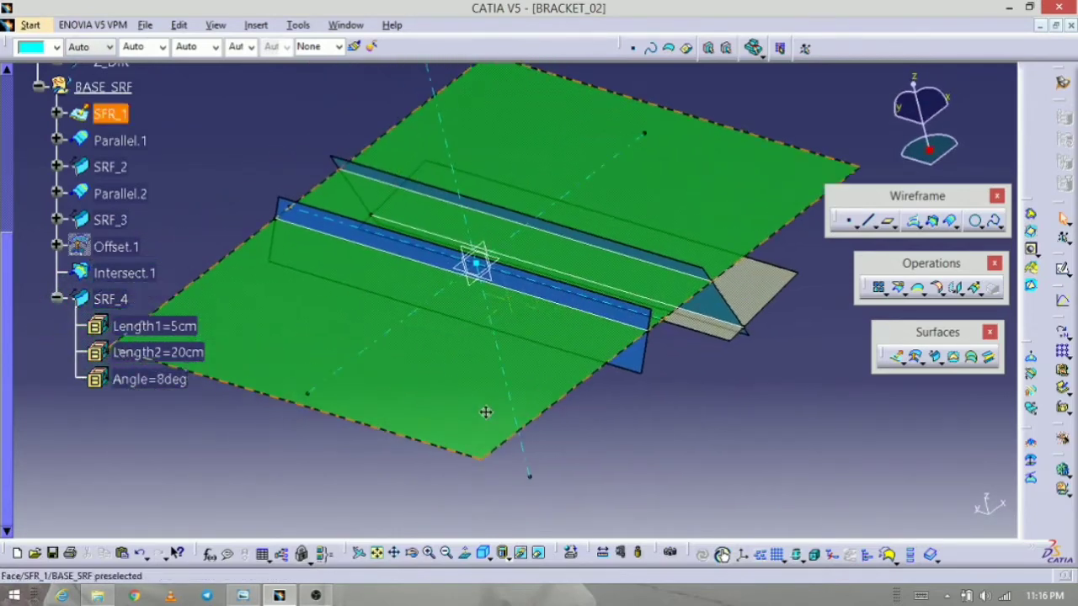
# - Collapse the SRF_4 parameters in the tree and insert a geometrical set named CUT_SRF under BRACKET_02
pyautogui.click(56, 300)
pyautogui.moveTo(553, 378); pyautogui.dragTo(495, 390, button='middle')
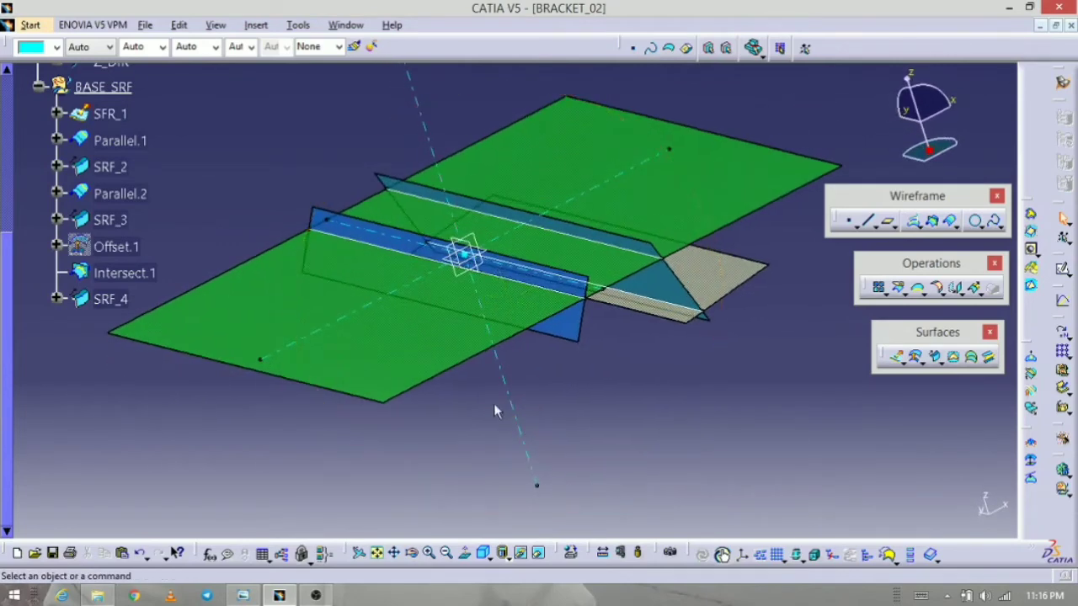
pyautogui.scroll(4, 497, 389)
pyautogui.scroll(1, 510, 352)
pyautogui.scroll(-1, 515, 358)
pyautogui.scroll(2, 527, 365)
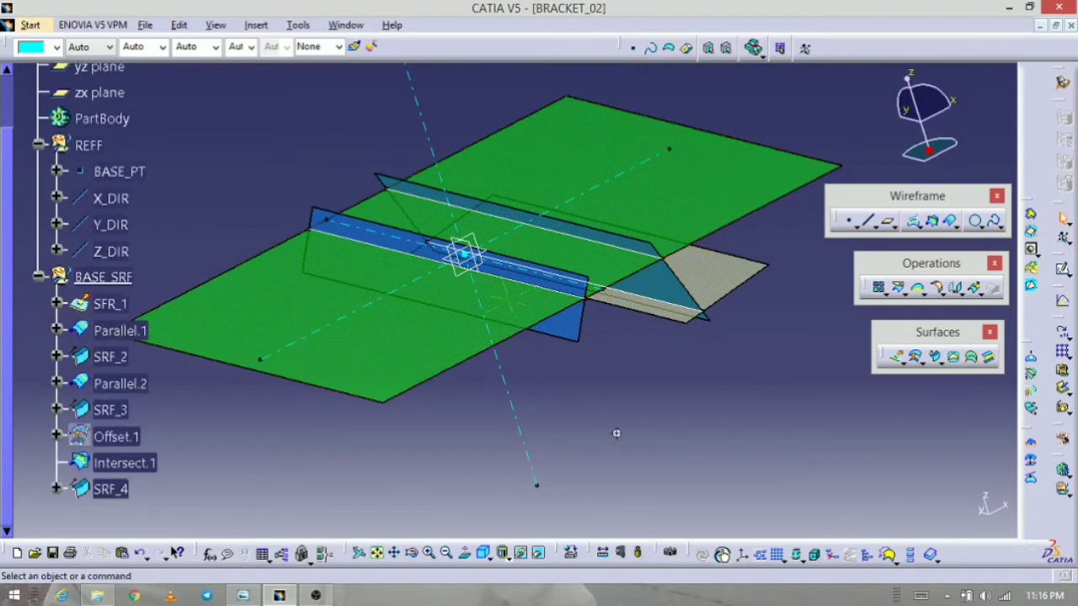
pyautogui.moveTo(615, 435); pyautogui.dragTo(610, 458, button='middle')
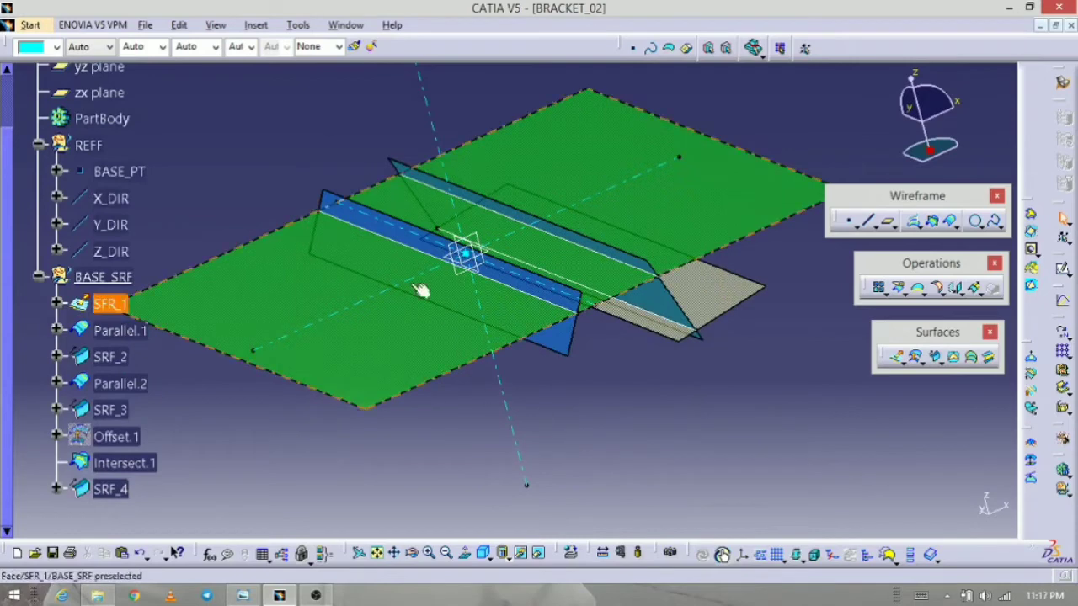
pyautogui.click(259, 26)
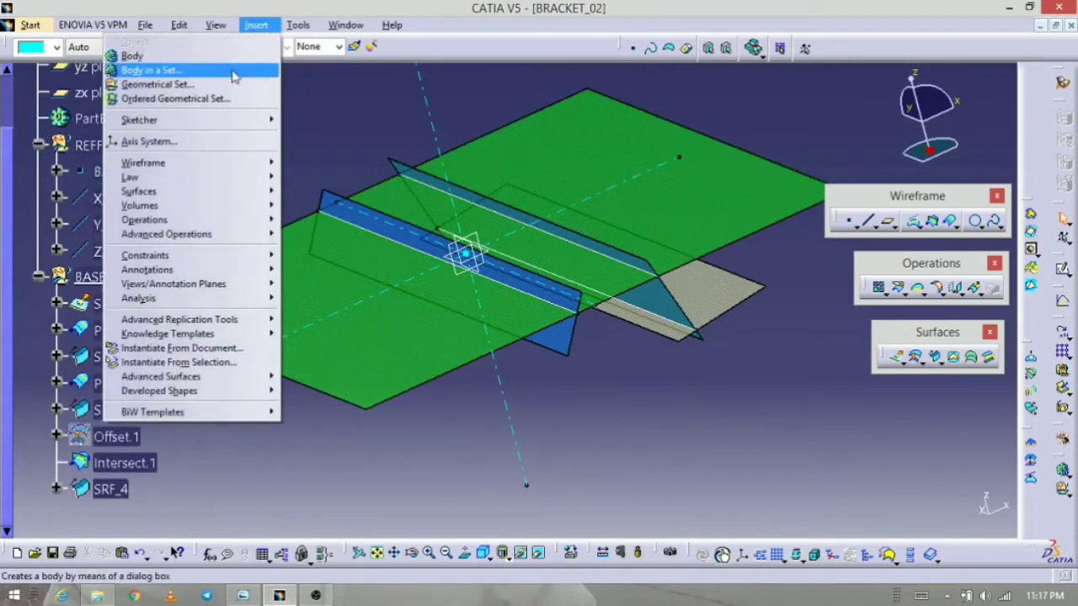
pyautogui.click(230, 85)
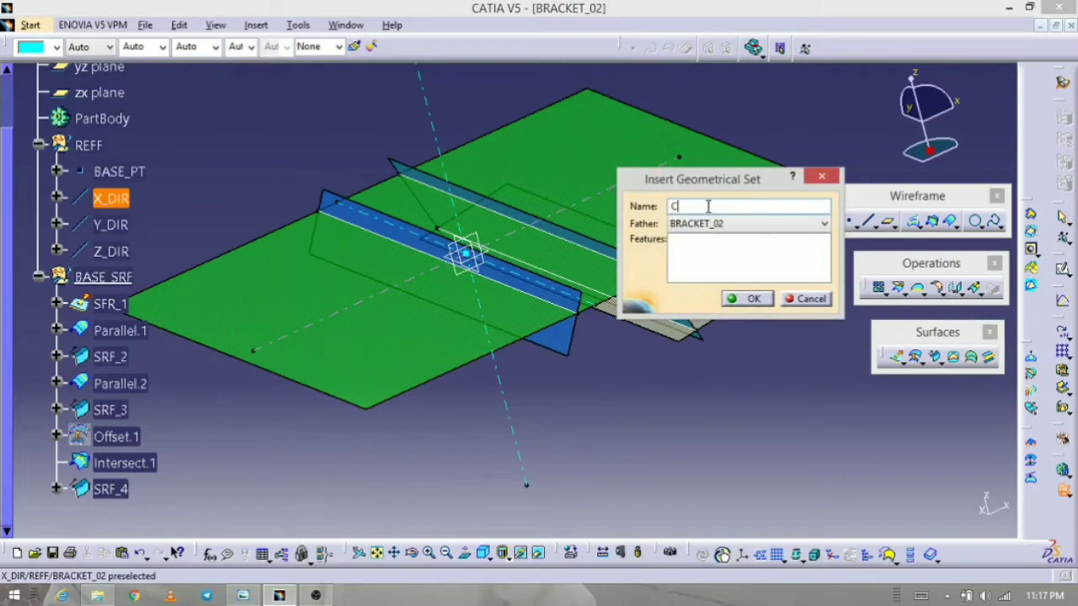
# - Check the bracket's outline dimensions in the drawing SURFACING_BRACKET_2.jpg and return to the CATIA part
pyautogui.moveTo(250, 599)
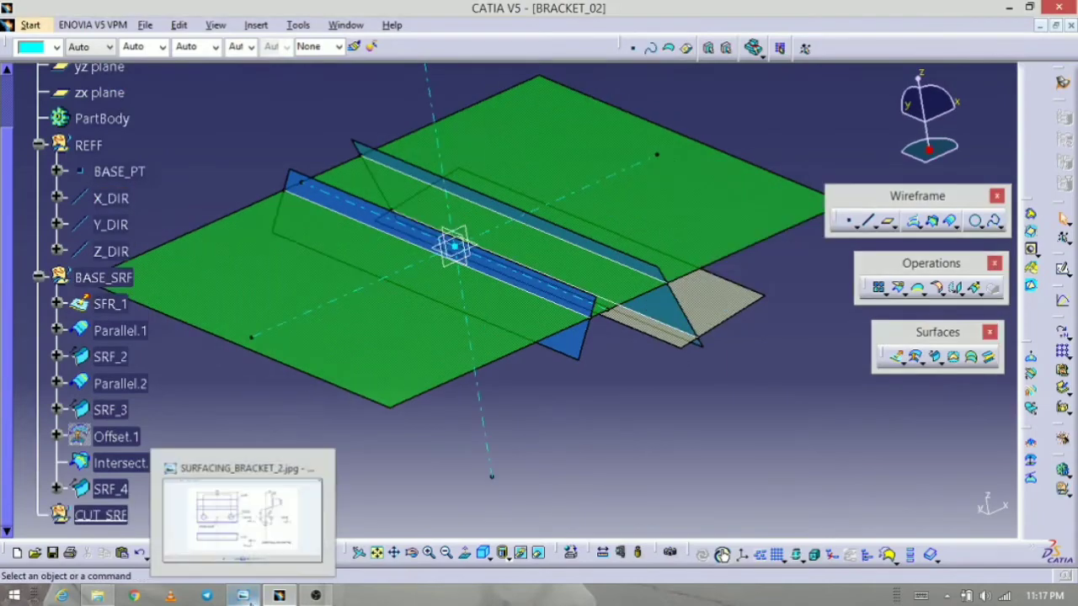
pyautogui.click(250, 598)
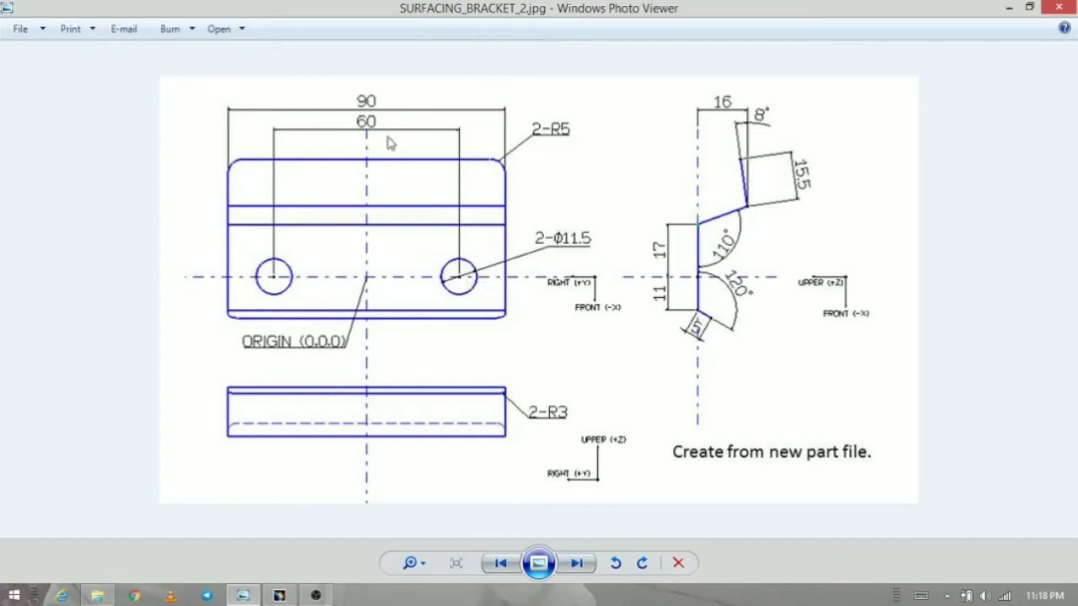
pyautogui.click(278, 595)
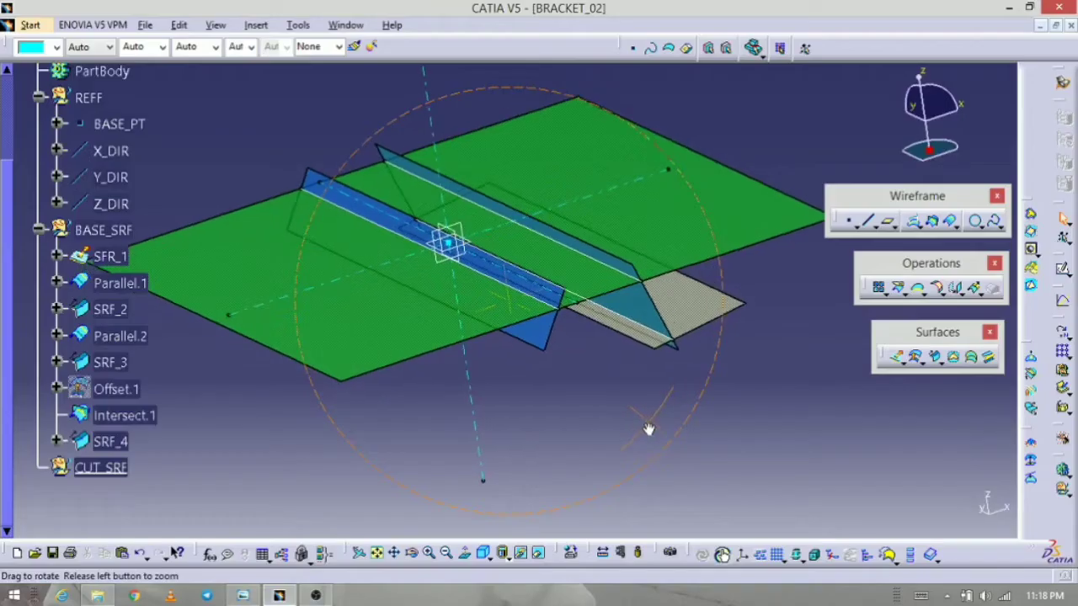
# - Begin a new point of type On curve and pick the Y_DIR line as its supporting curve
pyautogui.moveTo(648, 429); pyautogui.dragTo(650, 427, button='middle')
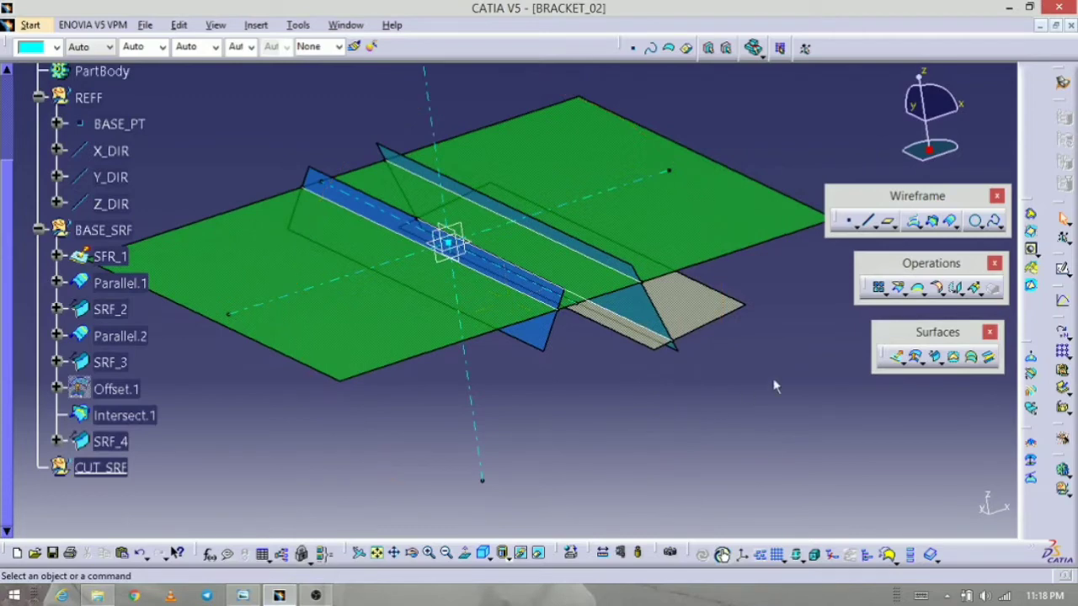
pyautogui.click(853, 224)
pyautogui.moveTo(573, 418); pyautogui.dragTo(590, 396, button='middle')
pyautogui.click(744, 146)
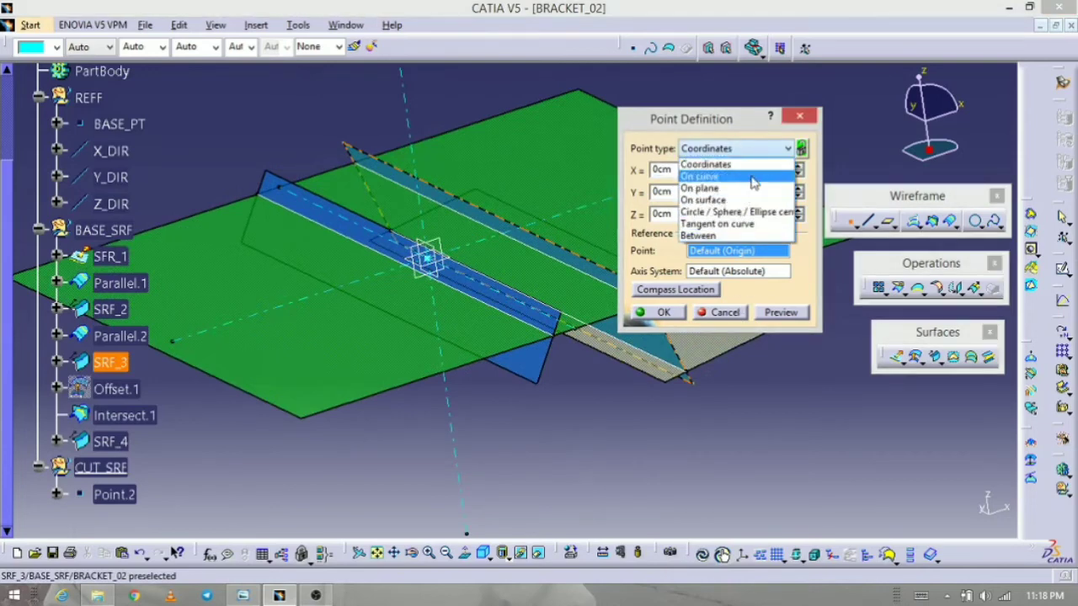
pyautogui.click(750, 175)
pyautogui.moveTo(476, 435); pyautogui.dragTo(438, 443, button='middle')
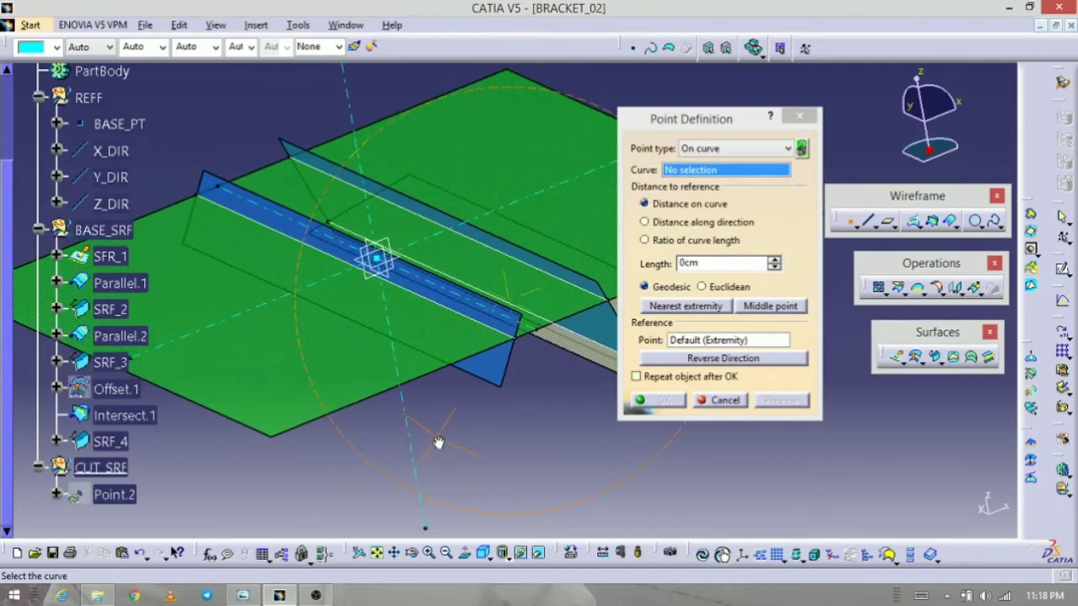
pyautogui.click(537, 332)
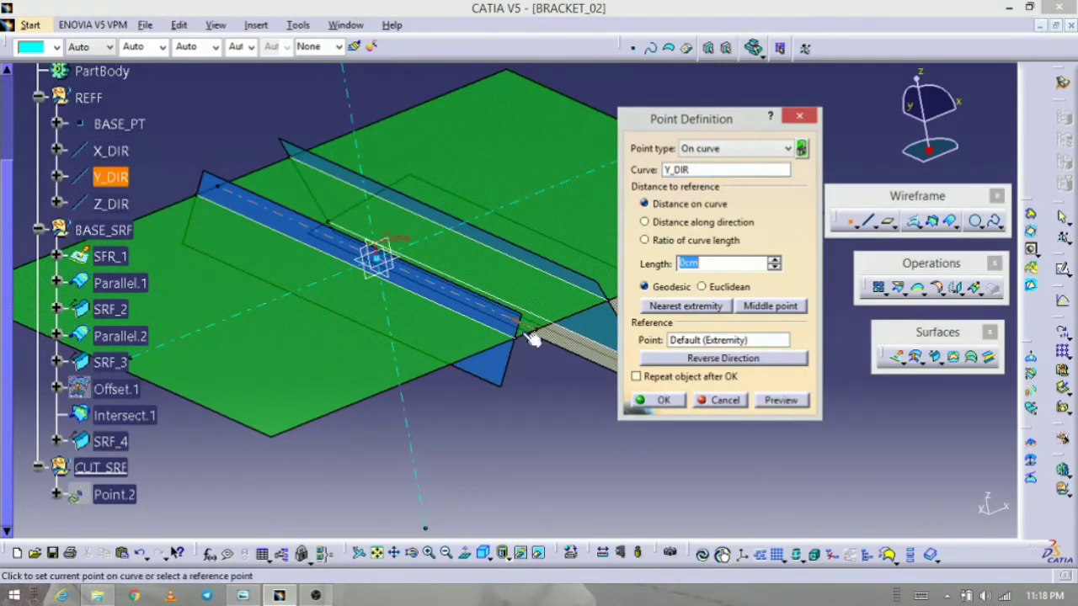
pyautogui.moveTo(472, 480); pyautogui.dragTo(517, 444, button='middle')
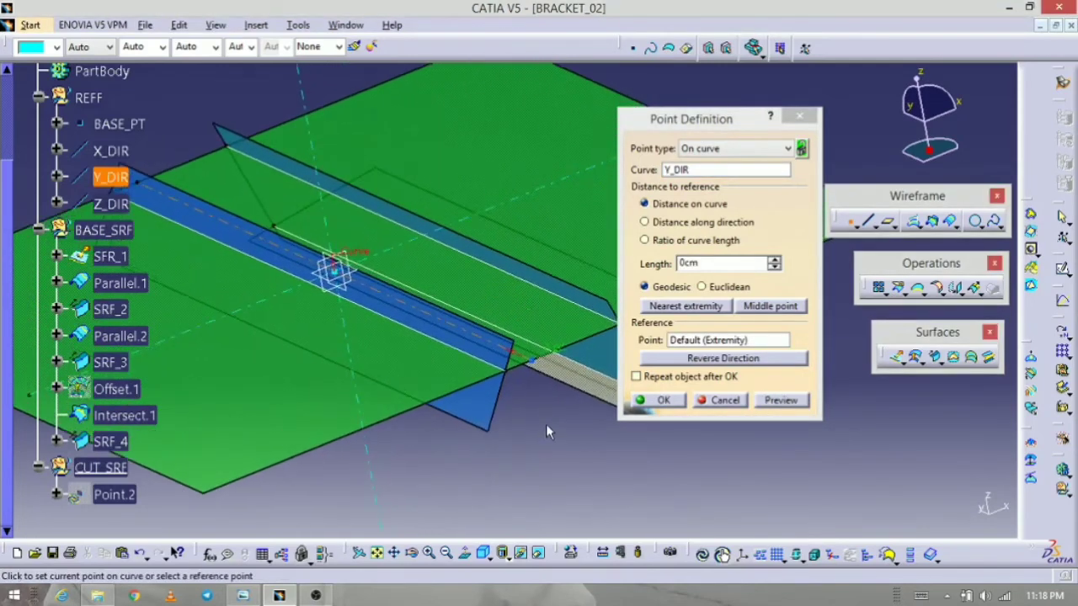
# - Reverse the point's direction along Y_DIR and set BASE_PT as its reference point
pyautogui.click(594, 439)
pyautogui.click(739, 360)
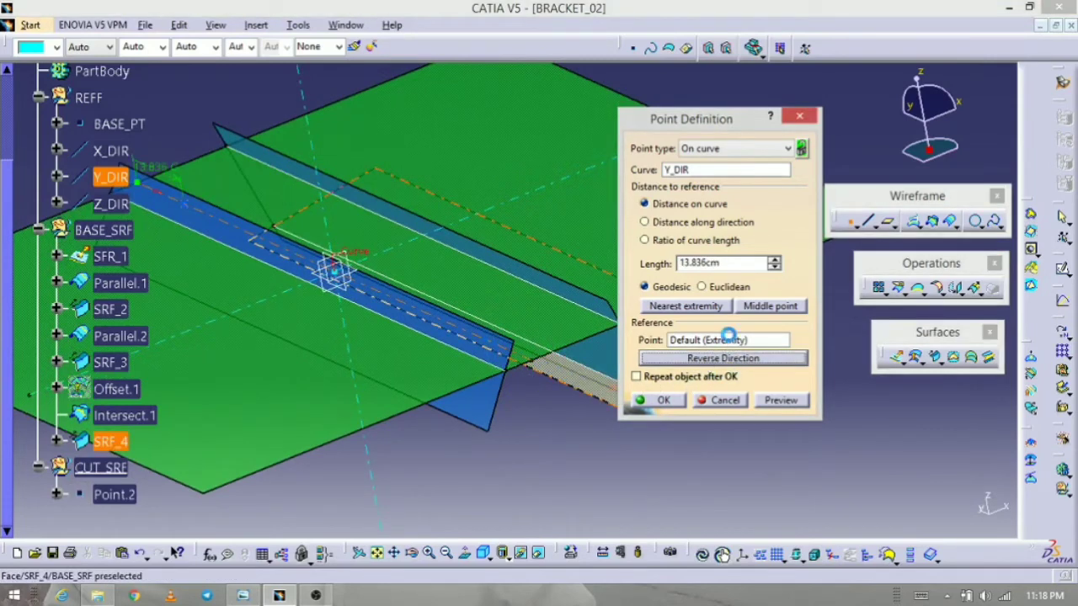
pyautogui.click(726, 340)
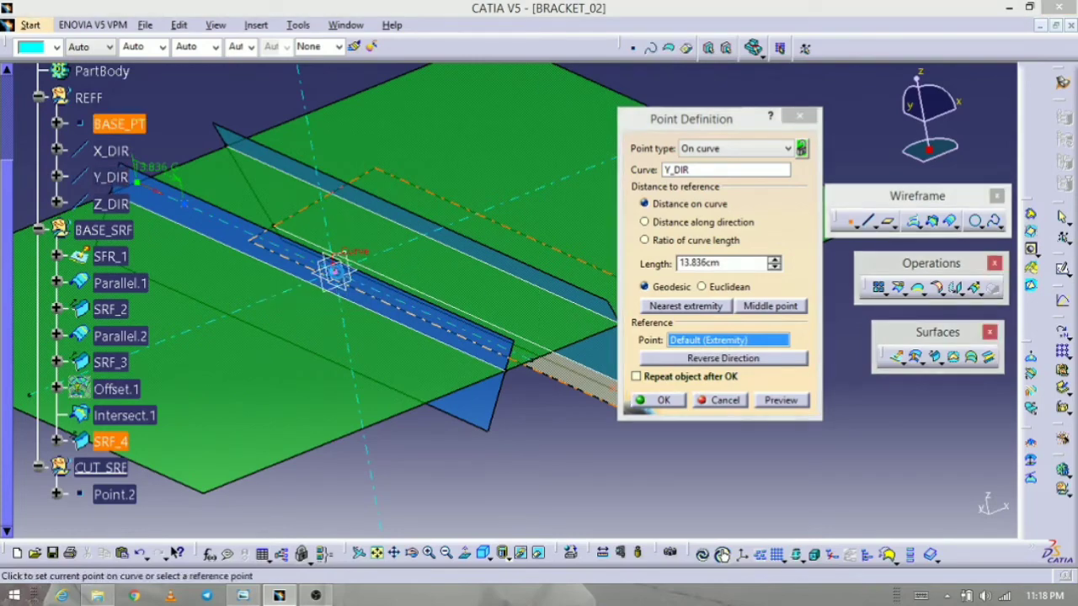
pyautogui.click(339, 276)
pyautogui.moveTo(418, 328); pyautogui.dragTo(486, 356, button='middle')
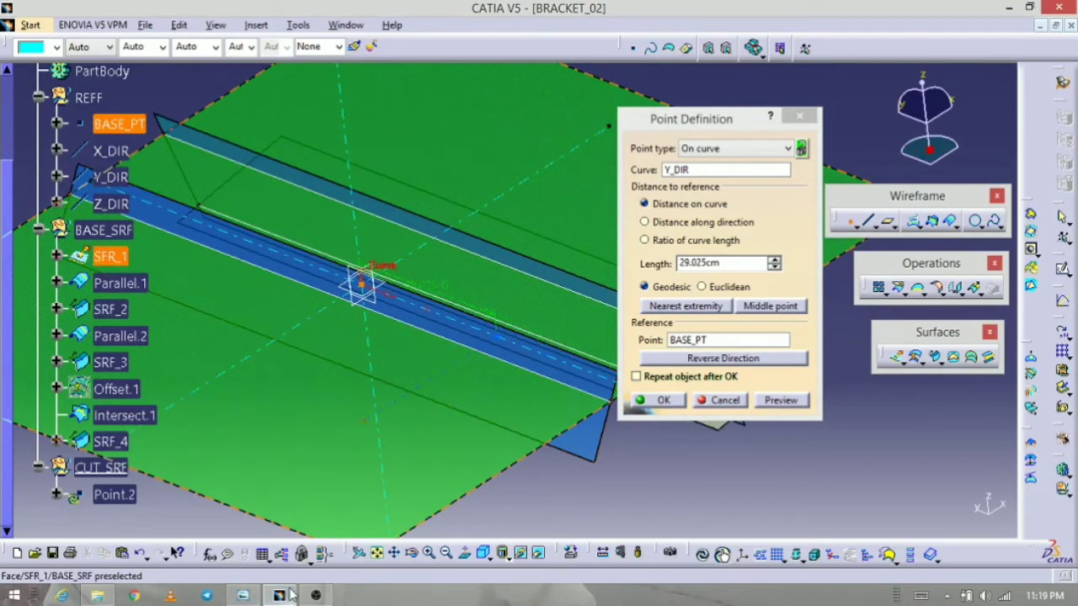
# - Check the hole spacing in the SURFACING_BRACKET_2 drawing, then create the point with a length of 60/2 cm from BASE_PT
pyautogui.click(243, 595)
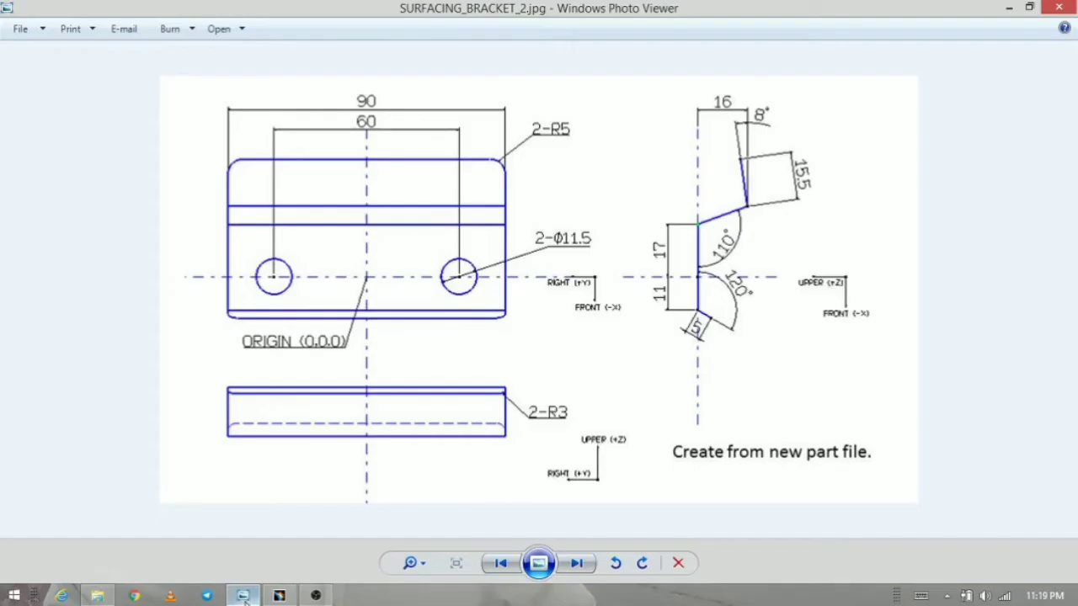
pyautogui.click(243, 595)
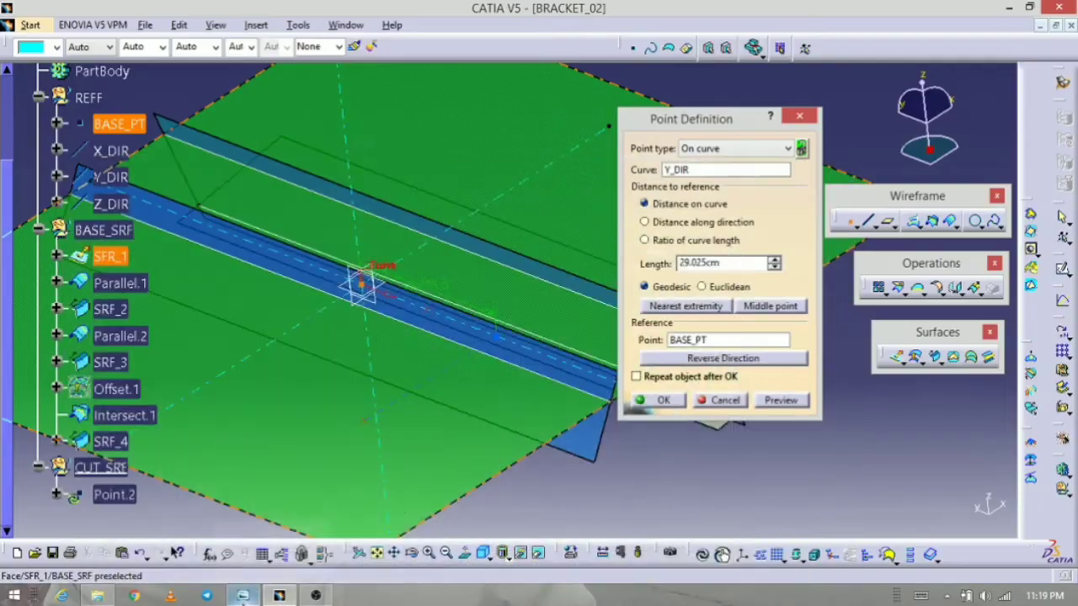
pyautogui.doubleClick(726, 268)
pyautogui.write('60/2')
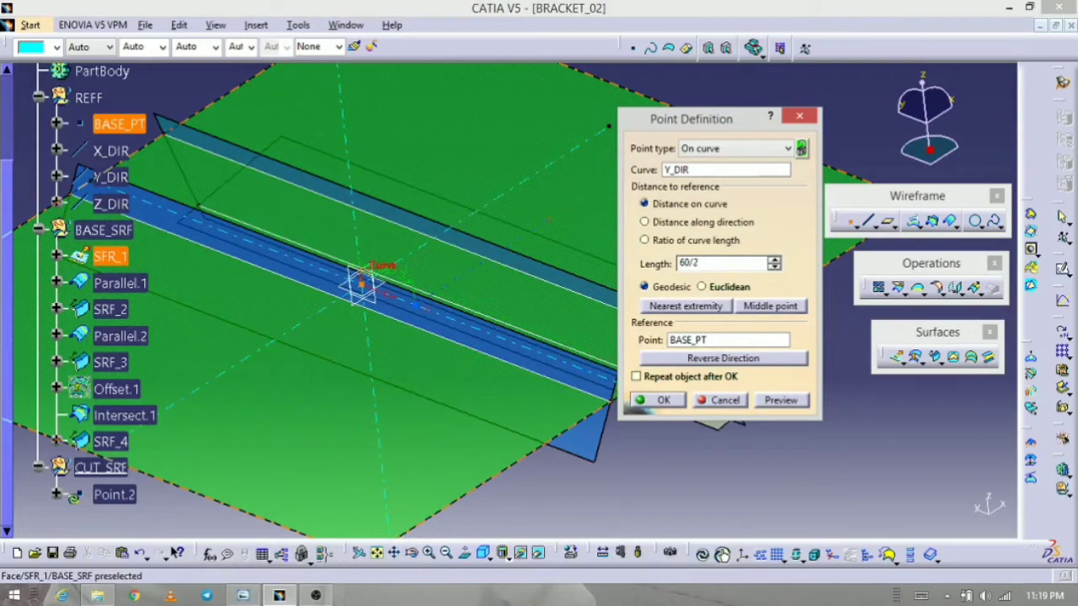
pyautogui.press('Return')
# - Create a second on-curve point on Y_DIR, on the opposite side of BASE_PT, with BASE_PT as reference and a length of 30 cm
pyautogui.moveTo(621, 365); pyautogui.dragTo(615, 389, button='middle')
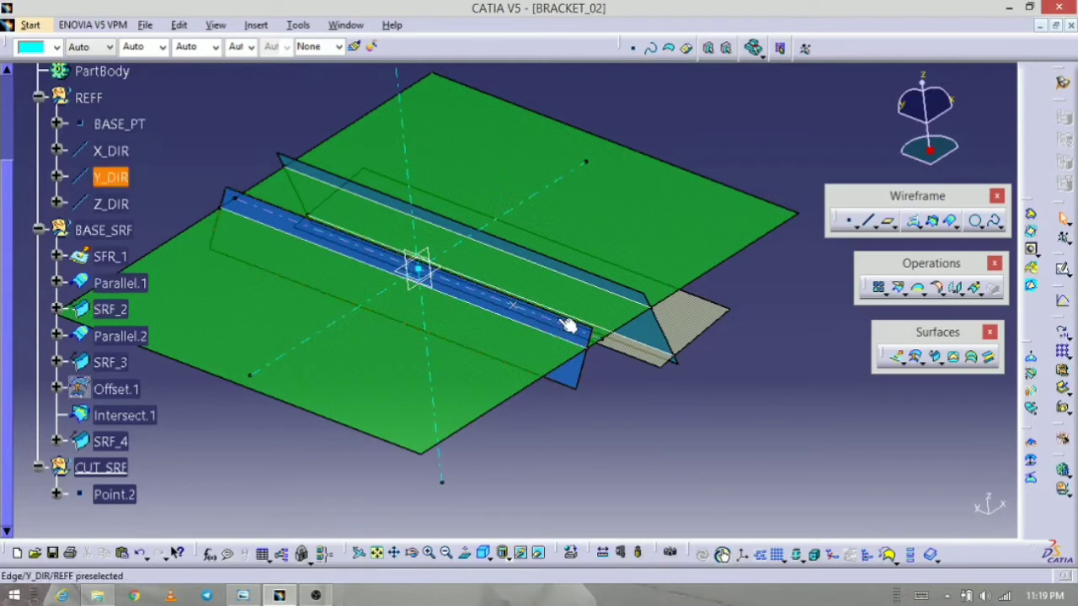
pyautogui.click(850, 219)
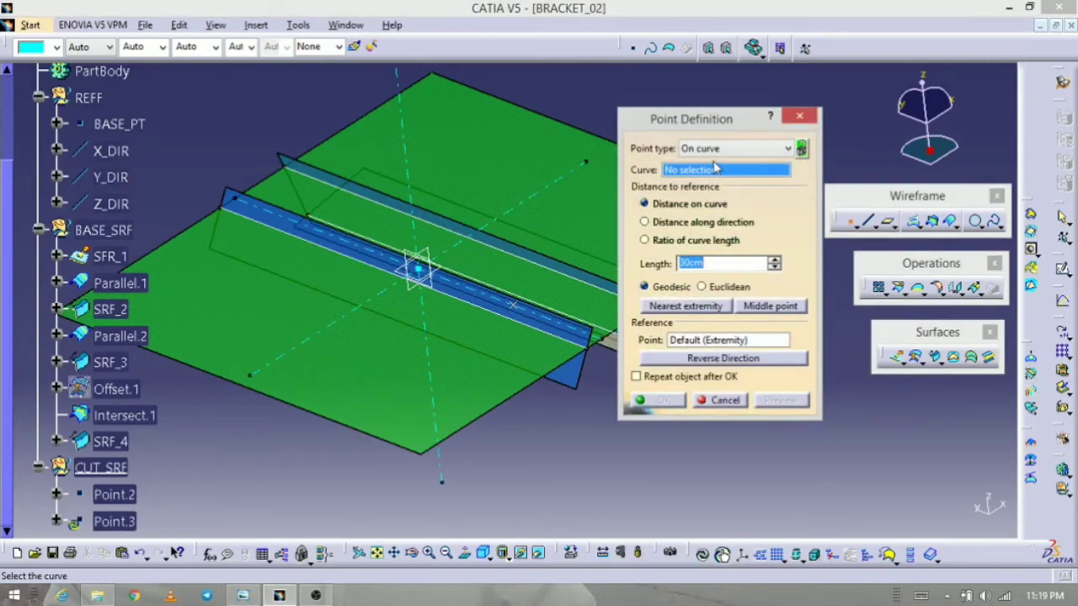
pyautogui.click(495, 301)
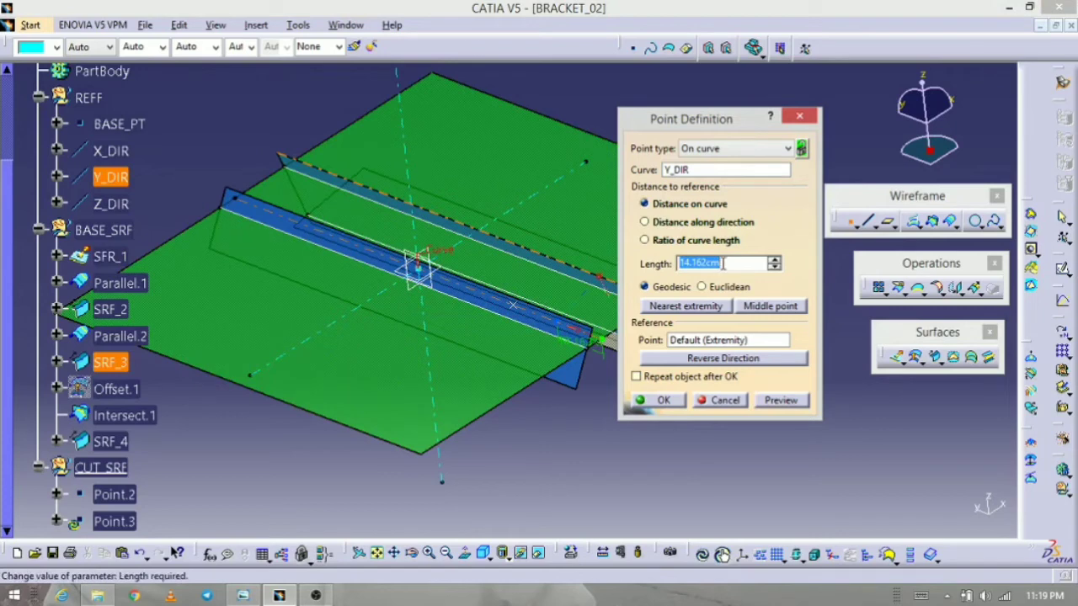
pyautogui.click(702, 340)
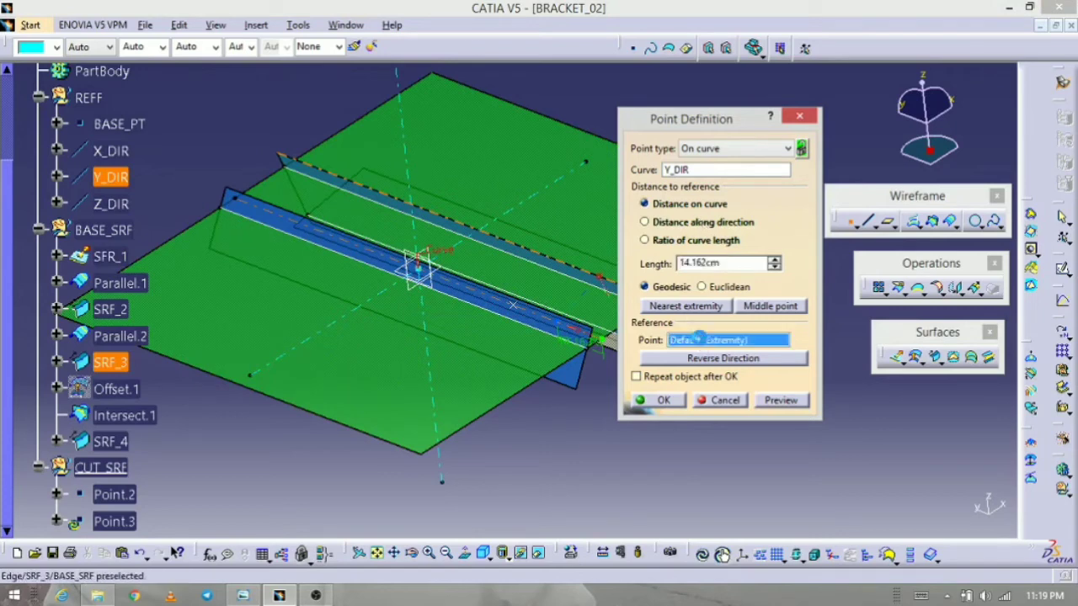
pyautogui.click(425, 275)
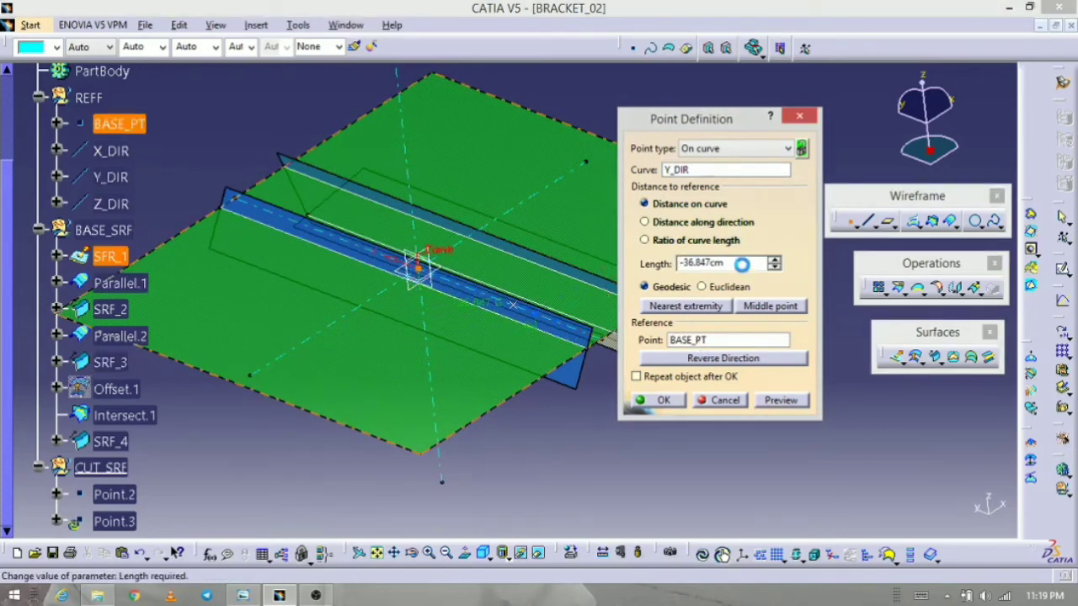
pyautogui.moveTo(742, 263); pyautogui.dragTo(643, 240)
pyautogui.write('30')
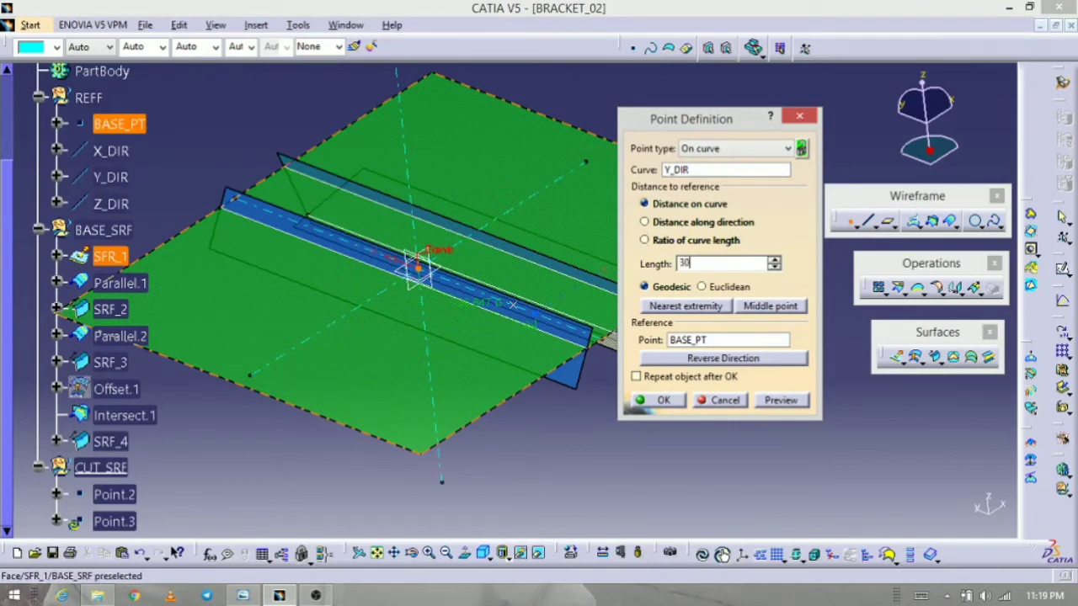
pyautogui.press('Return')
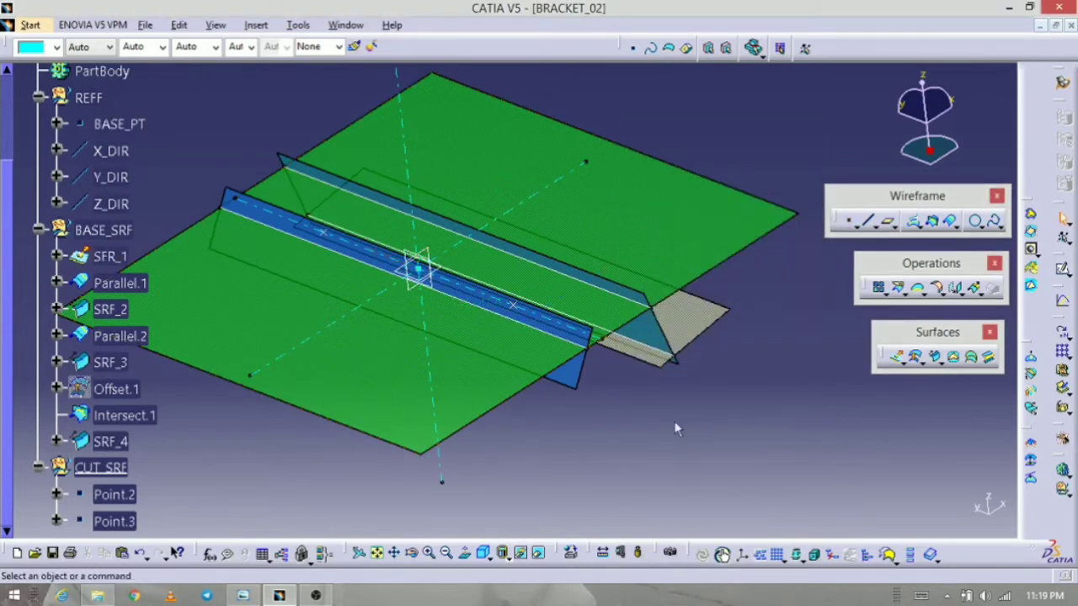
# - Set up a cylinder surface centred on Point.3 along Z_DIR with a radius of 11.5/2 cm and preview it
pyautogui.moveTo(405, 415); pyautogui.dragTo(347, 410, button='middle')
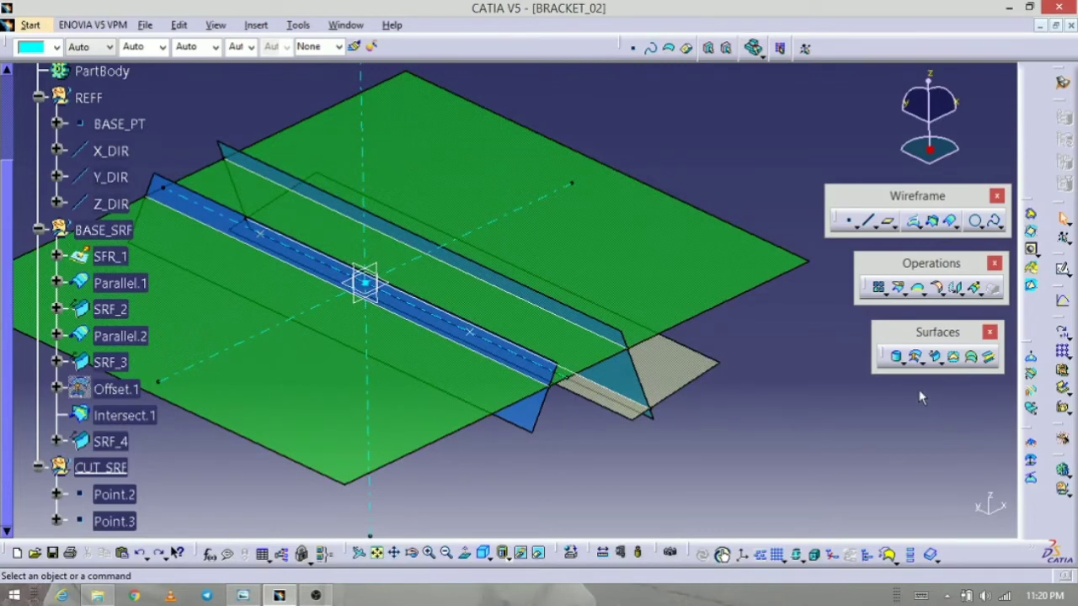
pyautogui.click(894, 357)
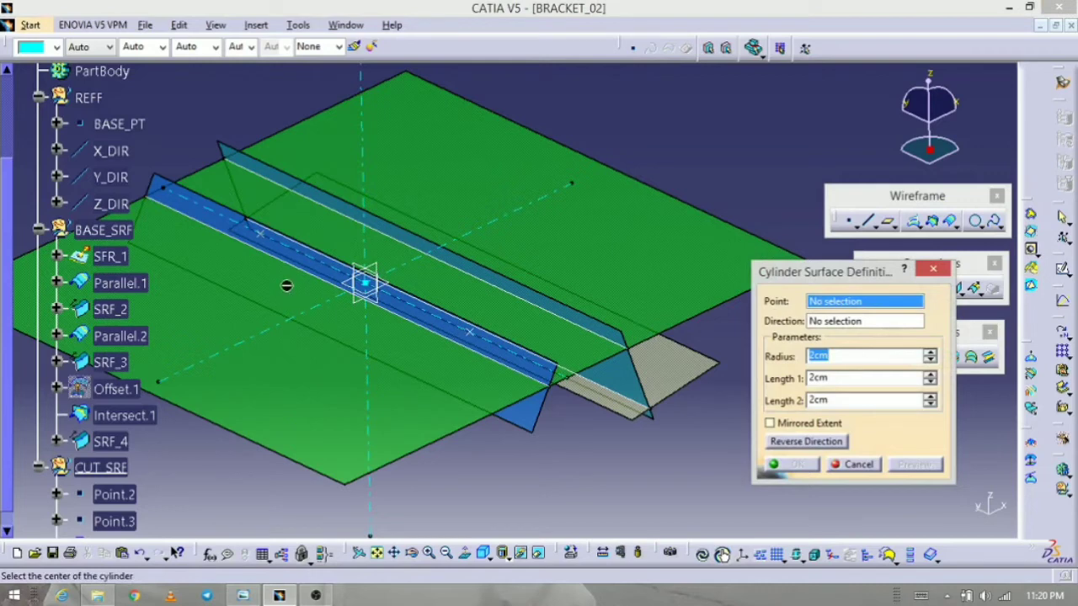
pyautogui.click(261, 235)
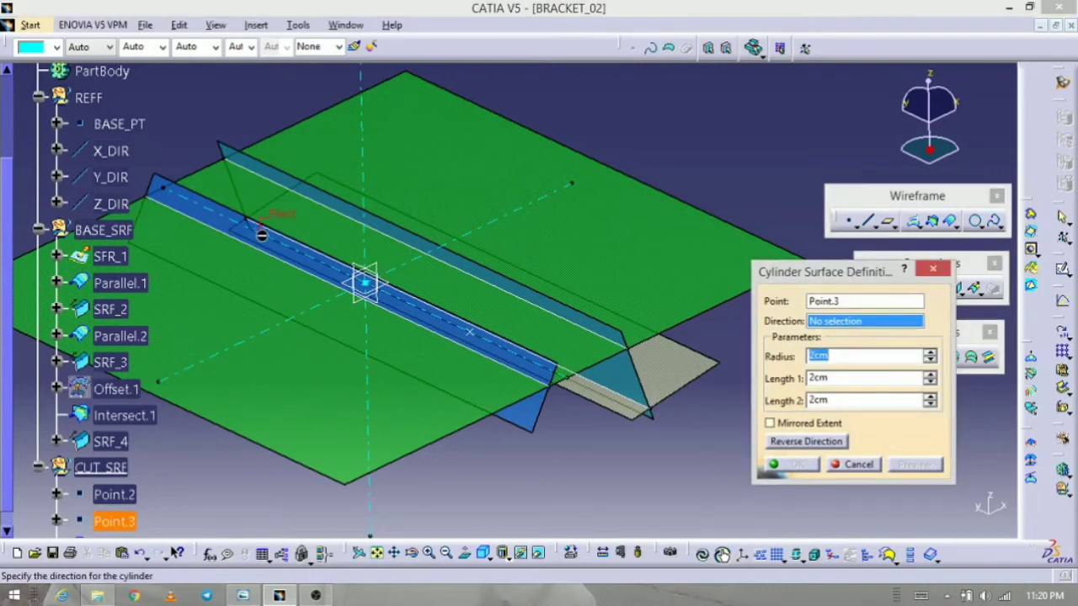
pyautogui.click(375, 175)
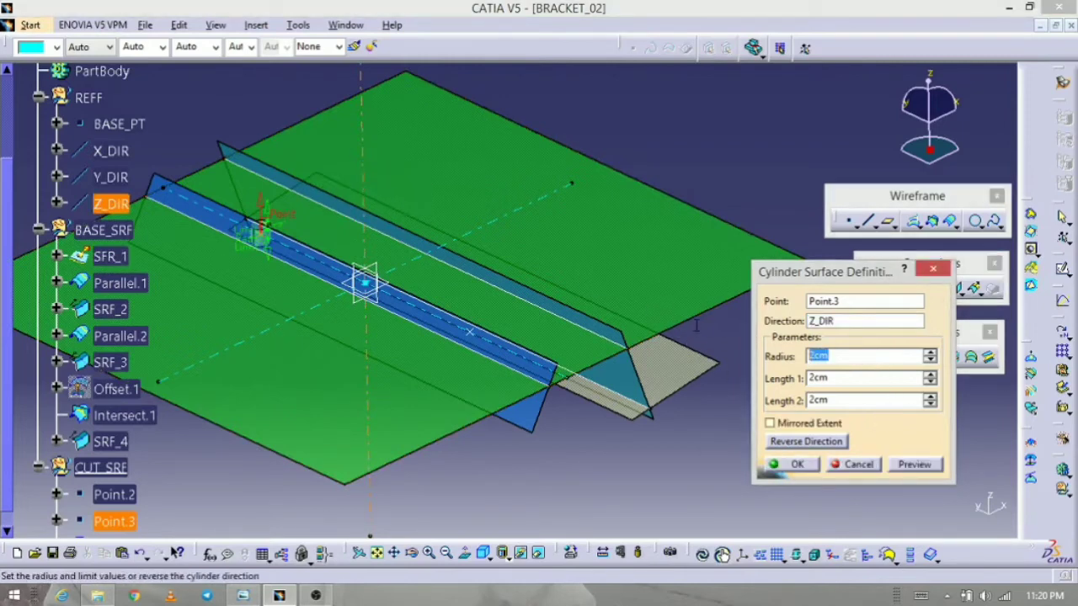
pyautogui.write('11.5/2')
pyautogui.click(915, 464)
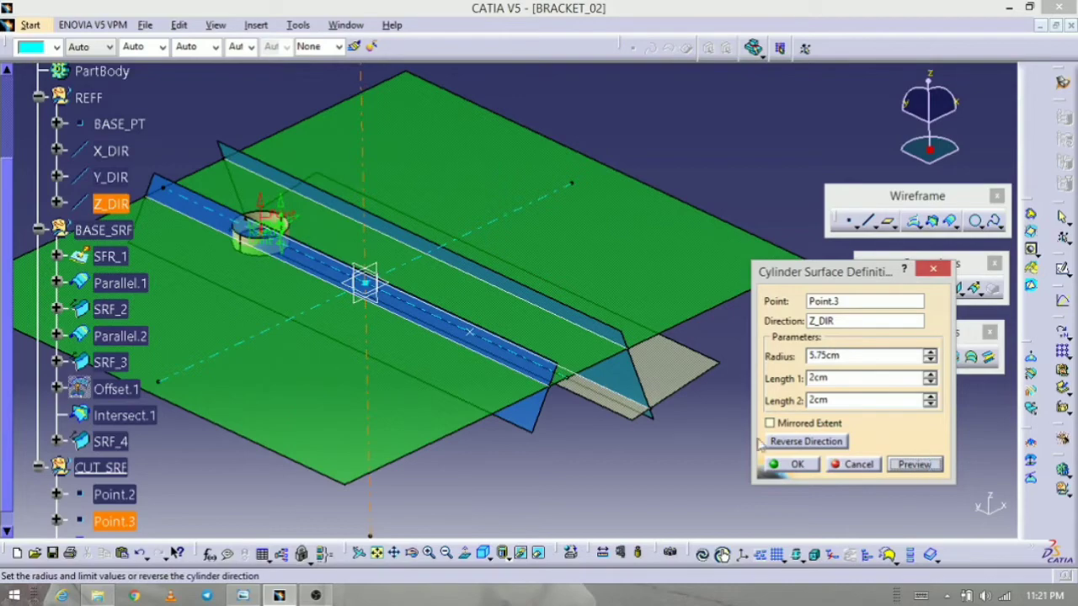
# - Set both Length 1 and Length 2 of the cylinder to 5 cm and create it
pyautogui.moveTo(423, 397); pyautogui.dragTo(416, 426, button='middle')
pyautogui.doubleClick(818, 378)
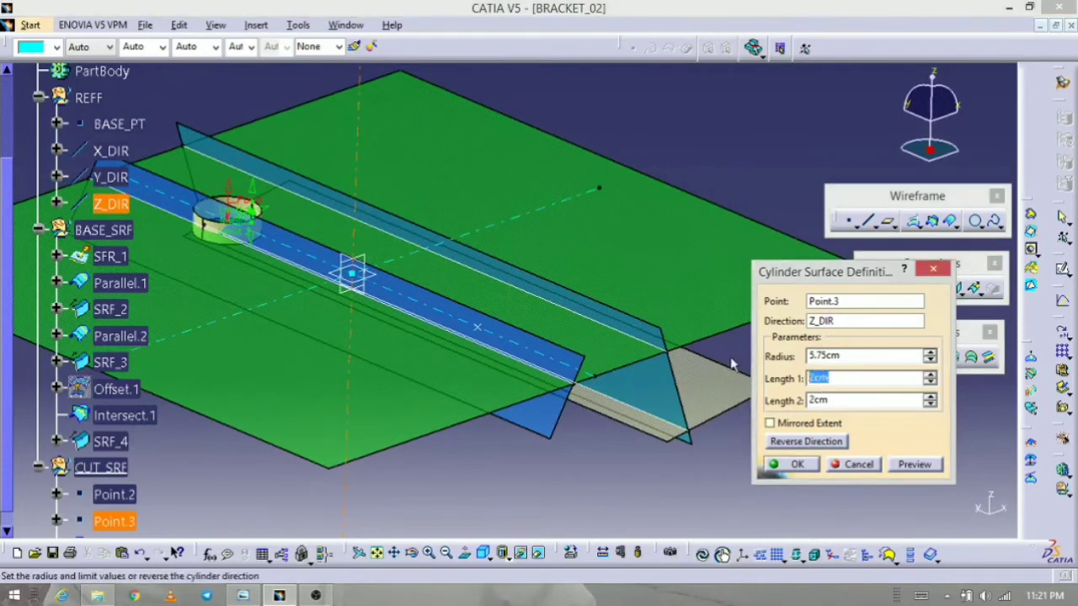
pyautogui.write('5')
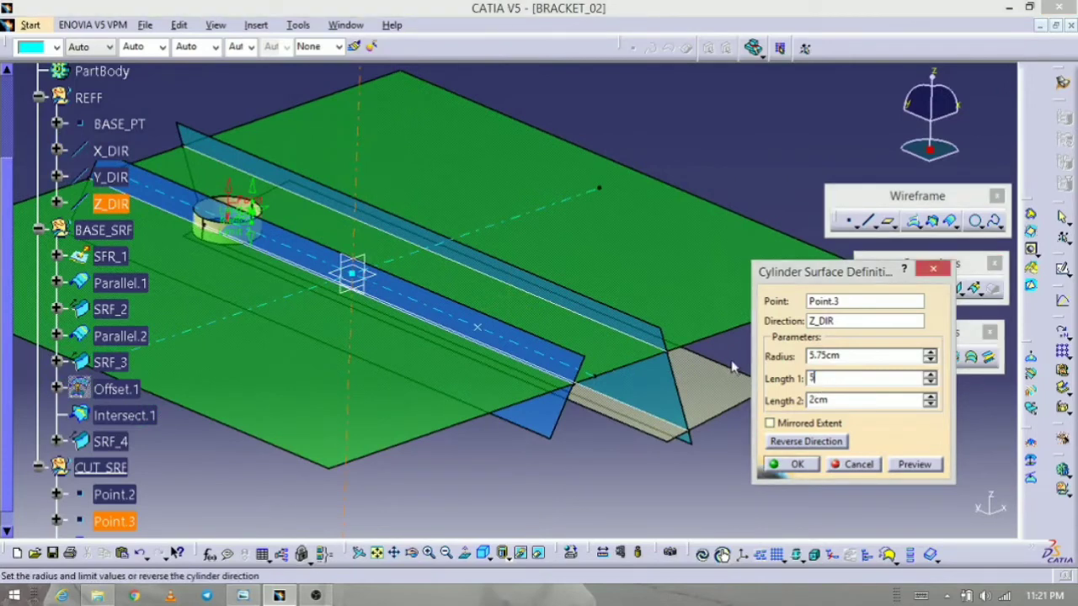
pyautogui.doubleClick(834, 402)
pyautogui.write('5')
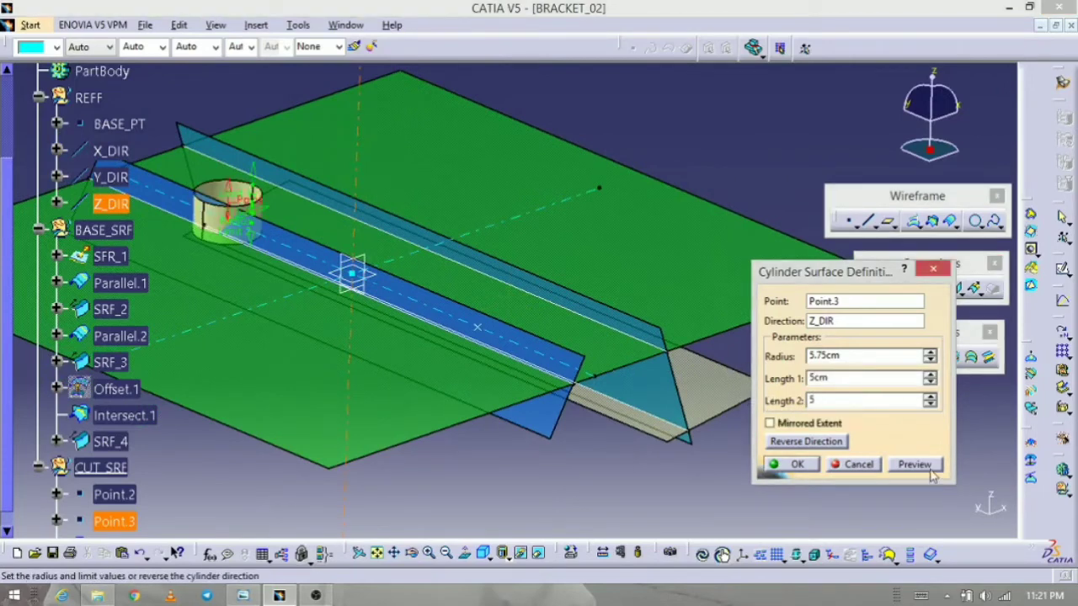
pyautogui.click(805, 466)
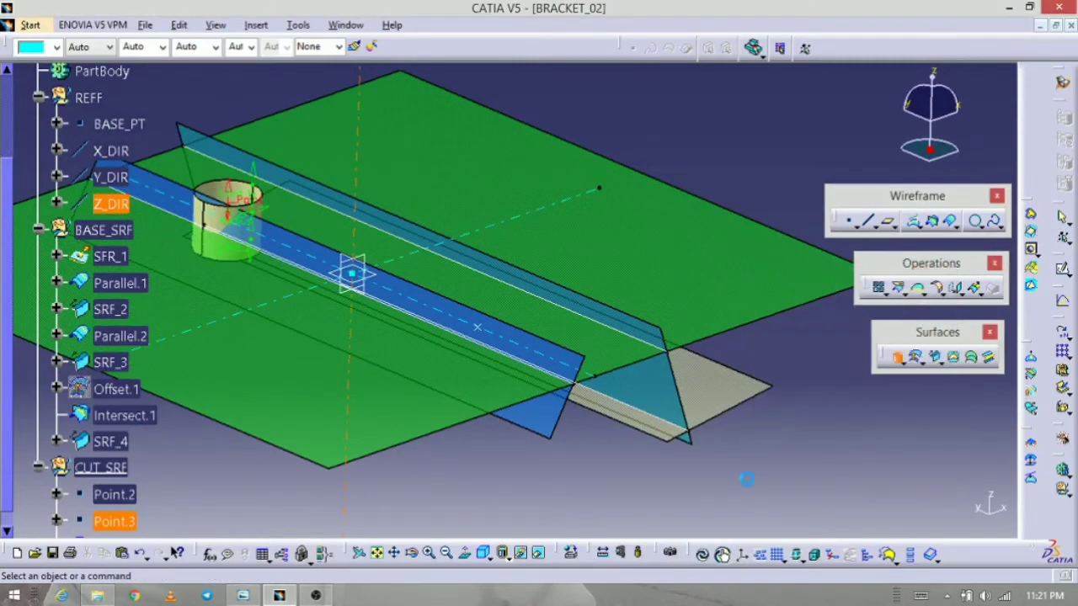
# - Create a second cylinder surface centred on Point.2 along Z_DIR with radius 5.75 cm and both lengths 5 cm
pyautogui.moveTo(564, 454); pyautogui.dragTo(592, 501, button='middle')
pyautogui.click(897, 358)
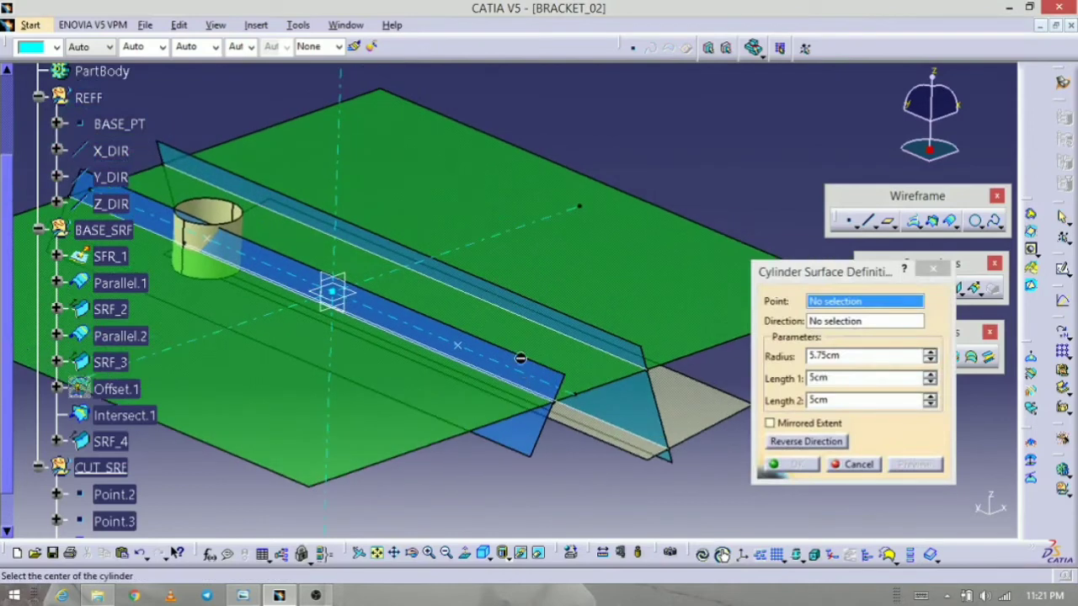
pyautogui.click(463, 346)
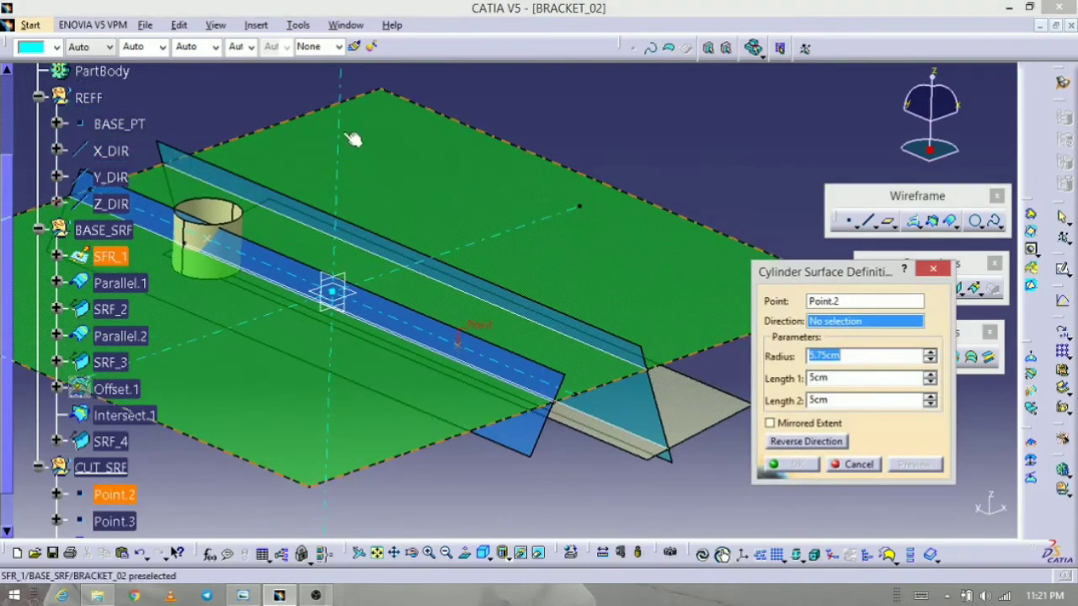
pyautogui.click(340, 82)
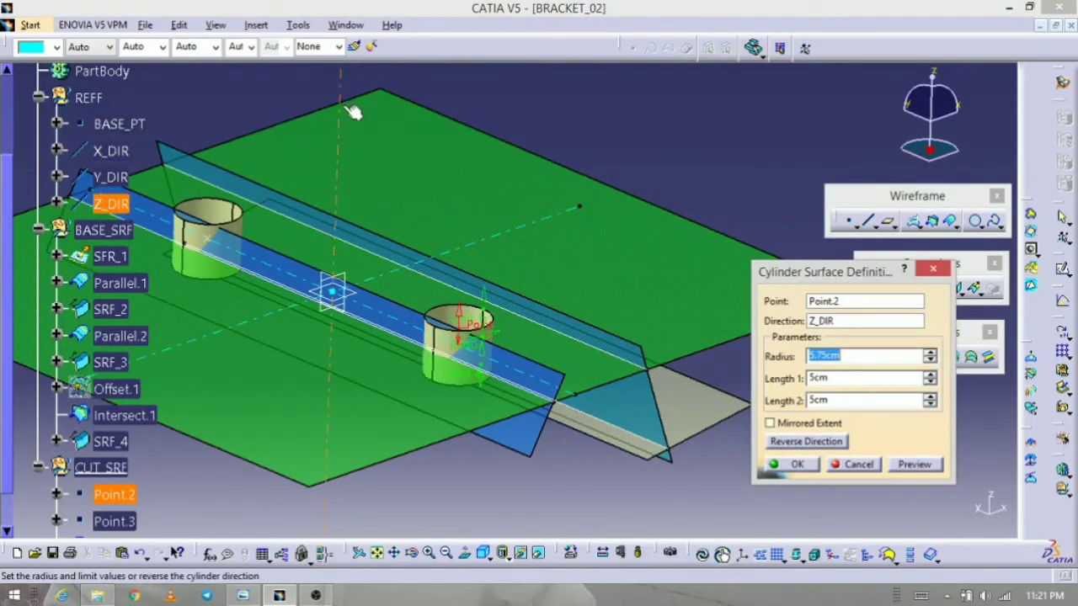
pyautogui.click(911, 468)
pyautogui.click(791, 464)
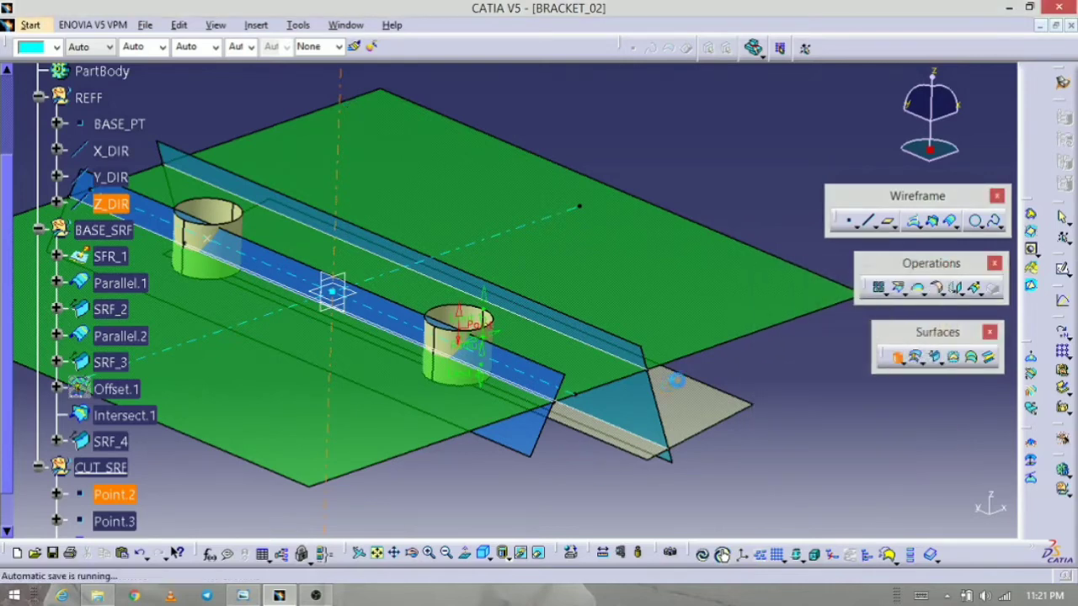
# - Rename the first cylinder surface, Cylinder.1, in the CUT_SRF set as HOLE_1
pyautogui.moveTo(236, 435); pyautogui.dragTo(240, 421, button='middle')
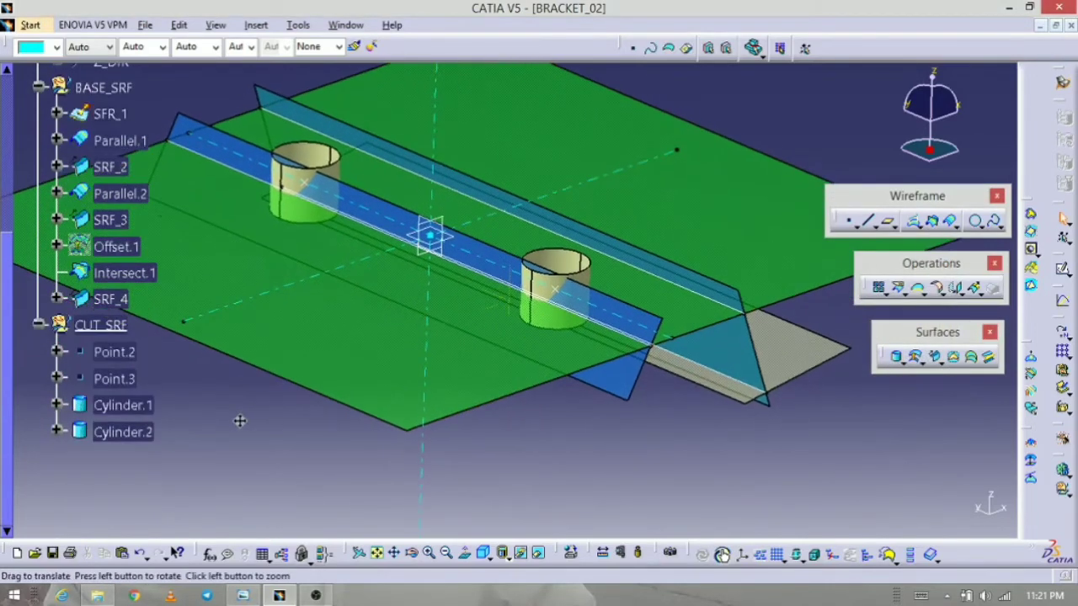
pyautogui.click(150, 406)
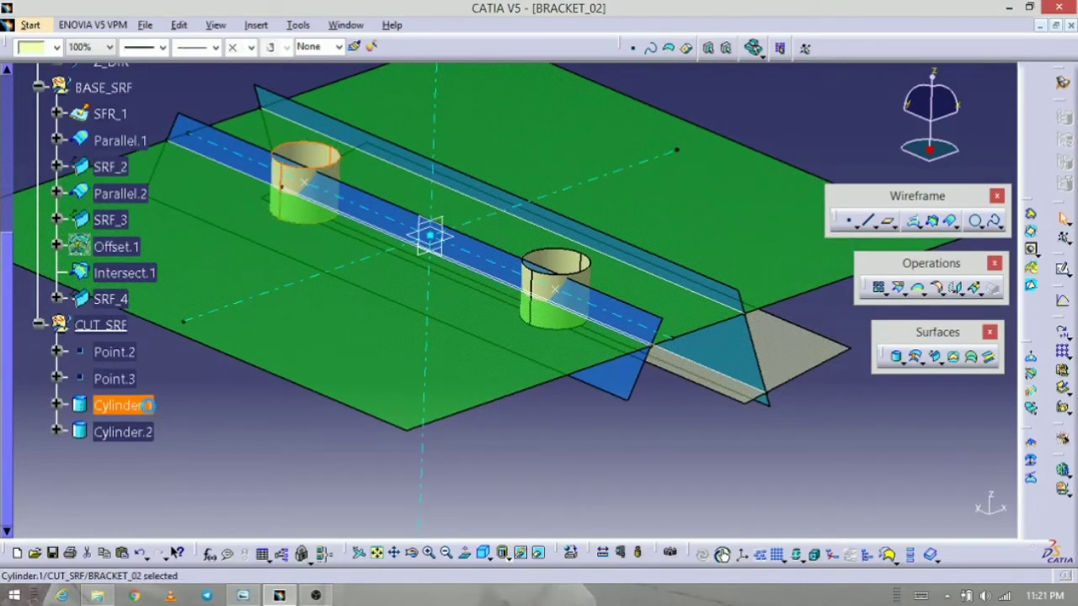
pyautogui.hotkey('alt', 'Return')
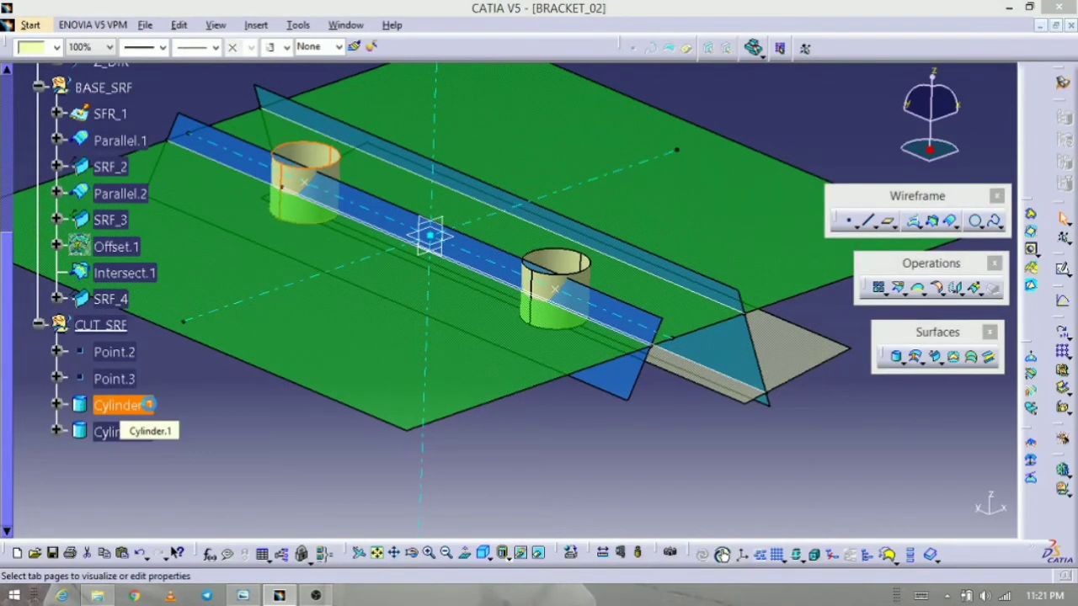
pyautogui.write('HOLE_1')
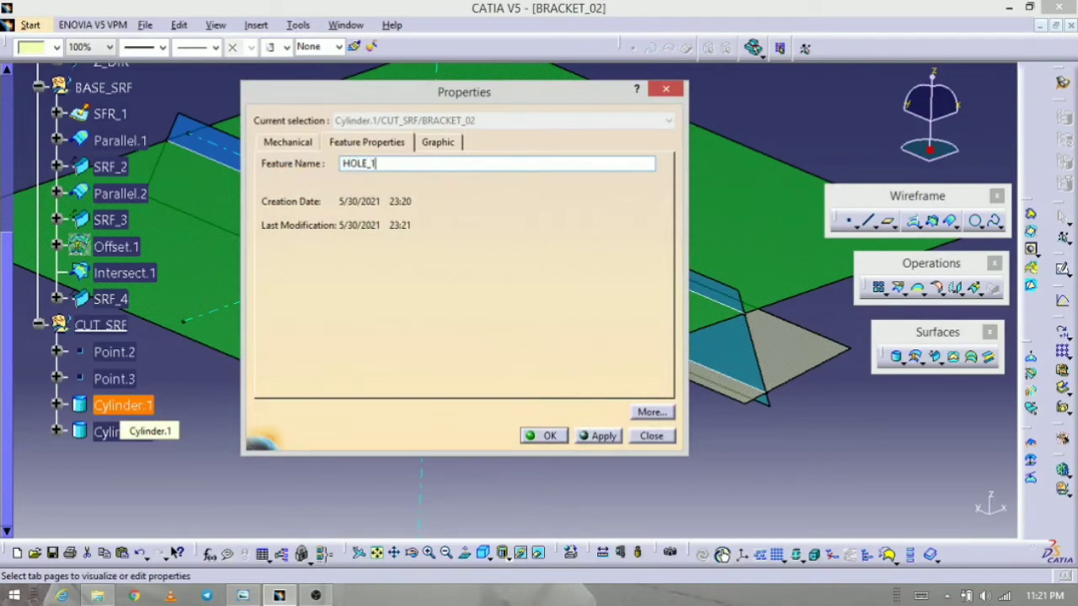
pyautogui.press('Return')
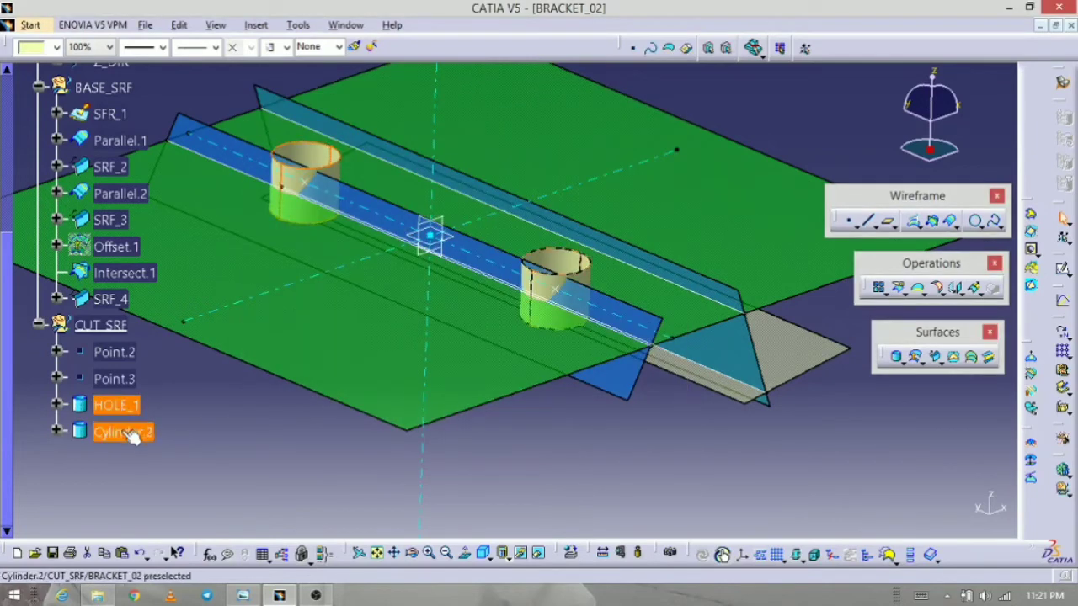
# - Rename the second cylinder surface, Cylinder.2, in the CUT_SRF set as HOLE_2
pyautogui.click(122, 431)
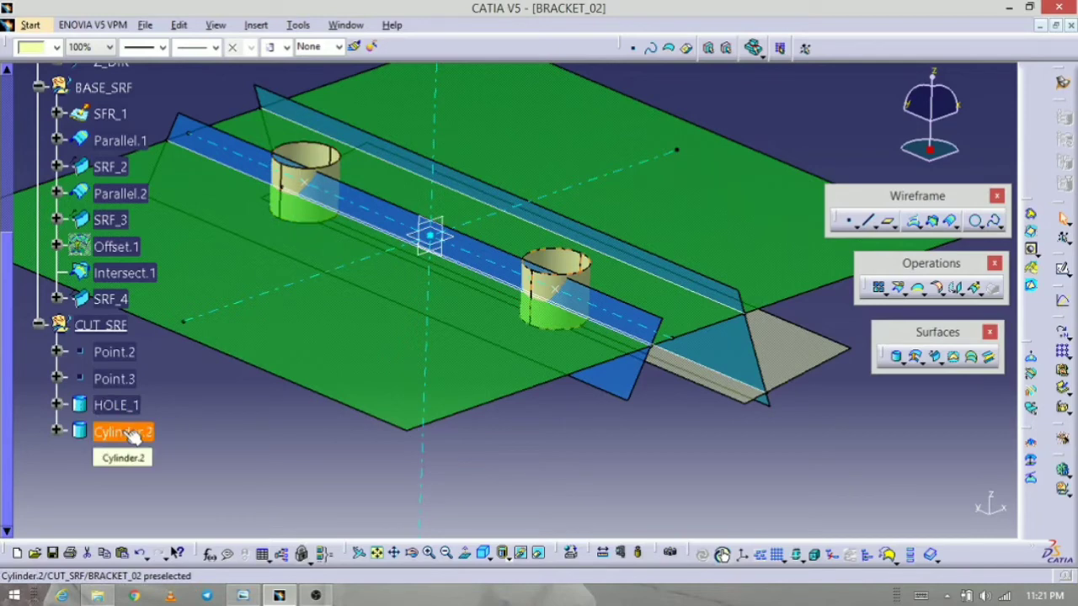
pyautogui.hotkey('alt', 'Return')
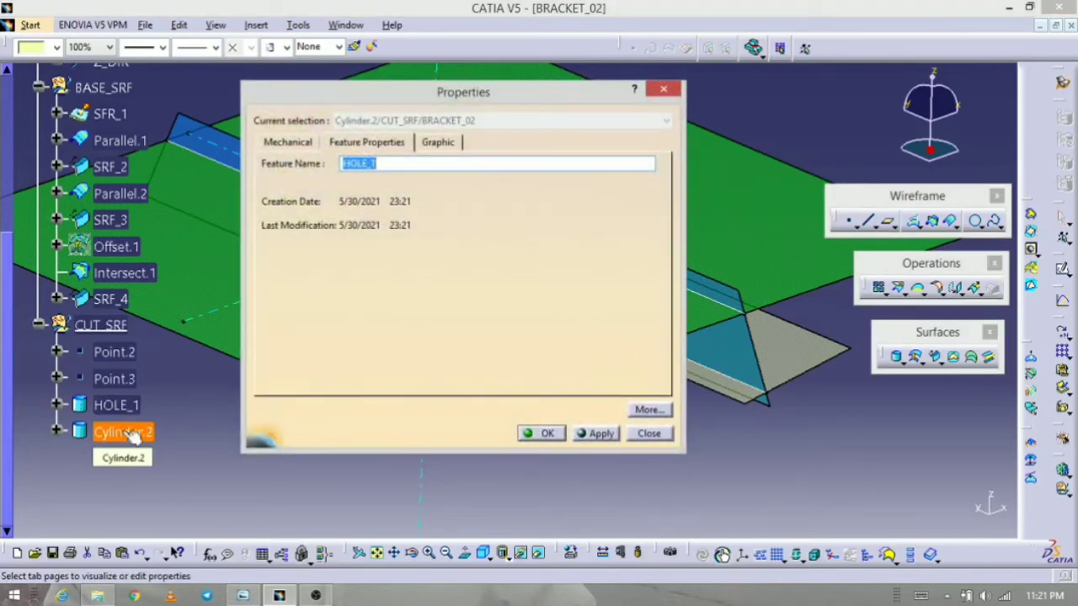
pyautogui.press('Left')
pyautogui.press('BackSpace')
pyautogui.write('2')
pyautogui.press('Return')
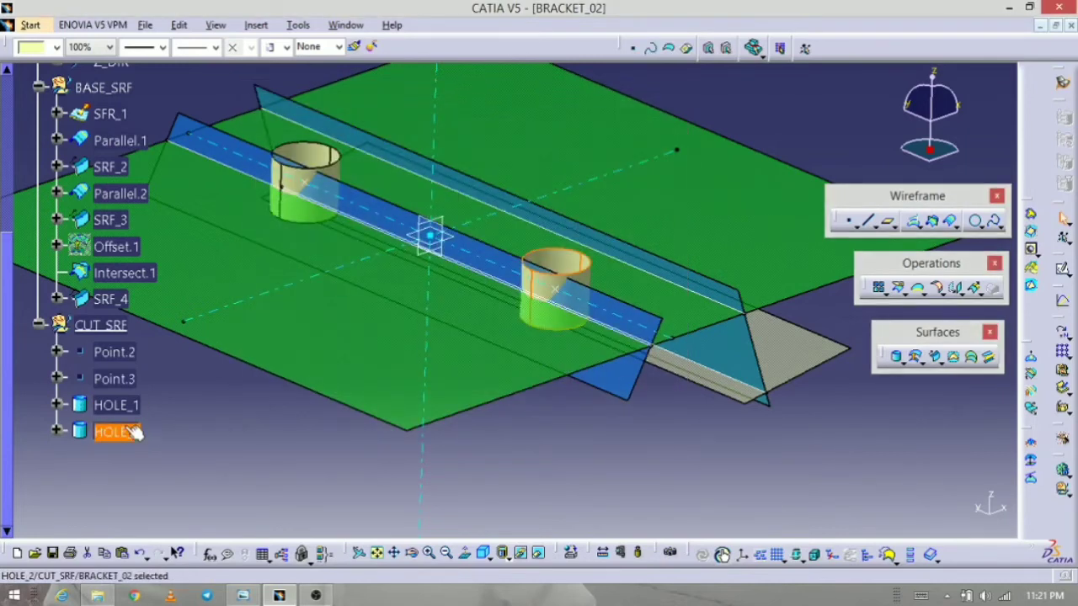
# - Colour both hole cylinders, HOLE_1 and HOLE_2, light orange-brown and clear the selection
pyautogui.click(116, 405)
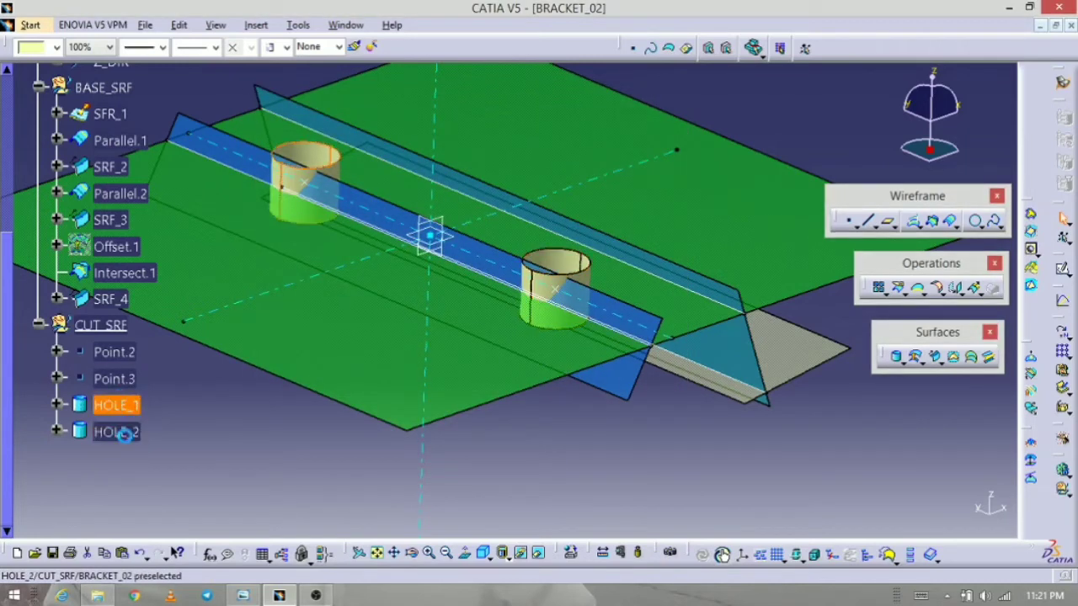
pyautogui.keyDown('ctrl'); pyautogui.click(123, 433); pyautogui.keyUp('ctrl')
pyautogui.keyDown('ctrl'); pyautogui.click(118, 193); pyautogui.keyUp('ctrl')
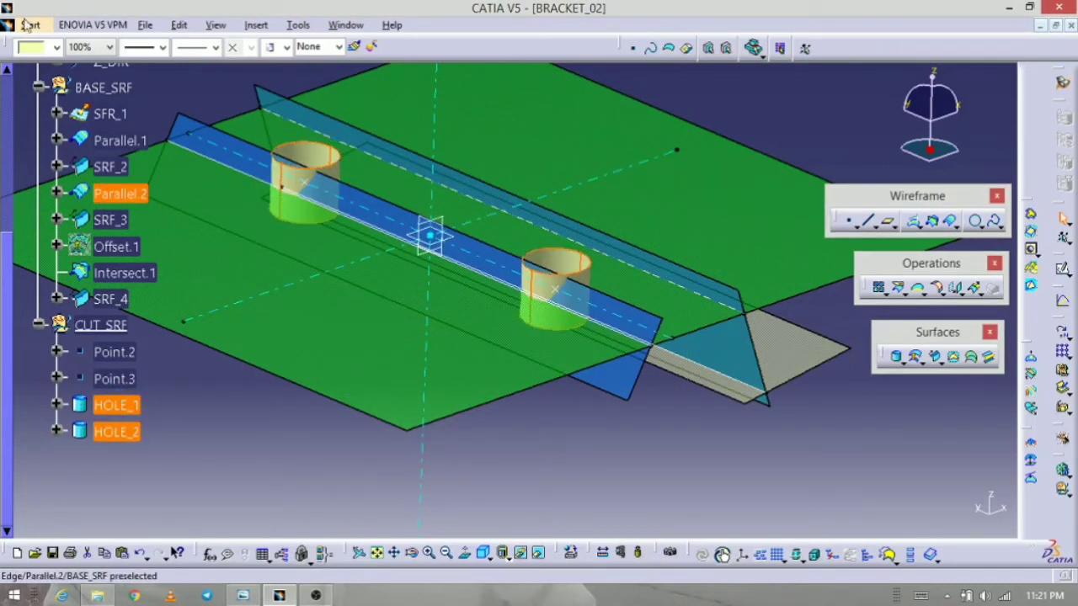
pyautogui.click(56, 47)
pyautogui.click(42, 276)
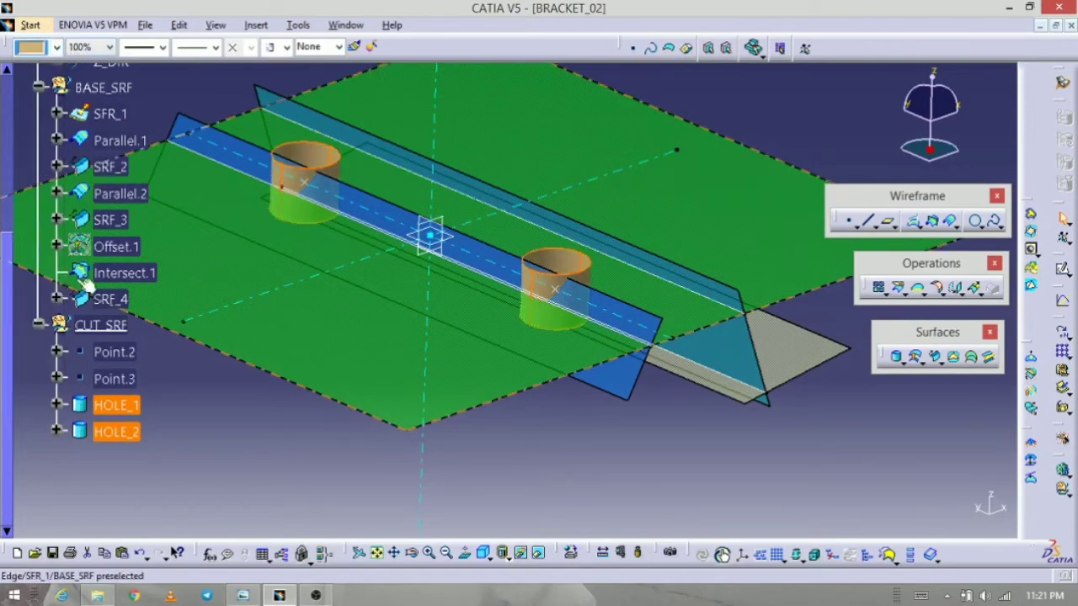
pyautogui.click(534, 332)
pyautogui.moveTo(533, 332); pyautogui.dragTo(460, 335, button='middle')
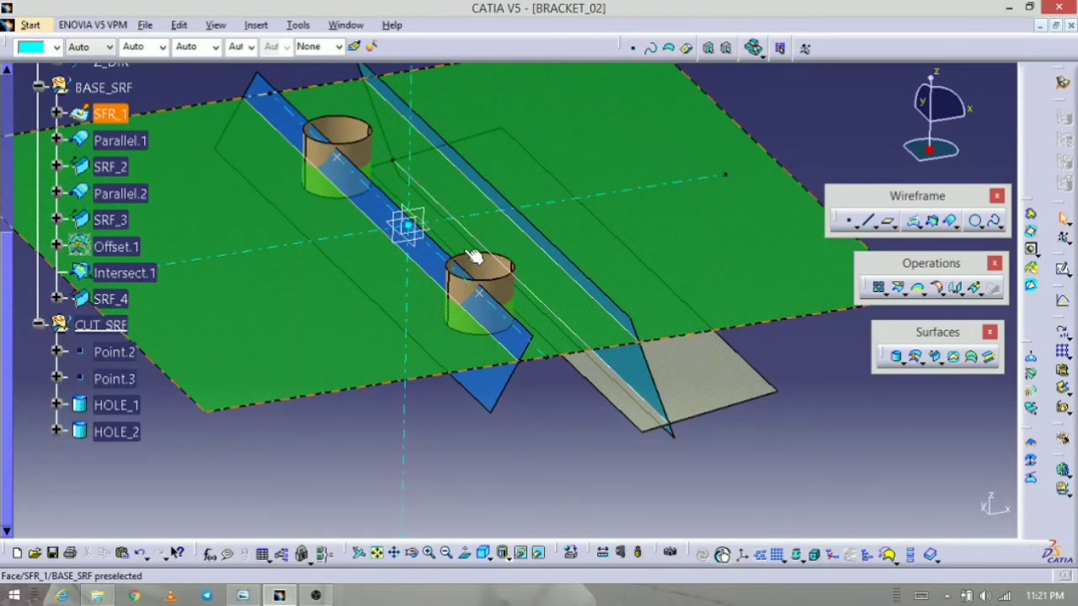
pyautogui.moveTo(493, 277); pyautogui.dragTo(421, 386, button='middle')
pyautogui.moveTo(307, 466); pyautogui.dragTo(315, 468, button='middle')
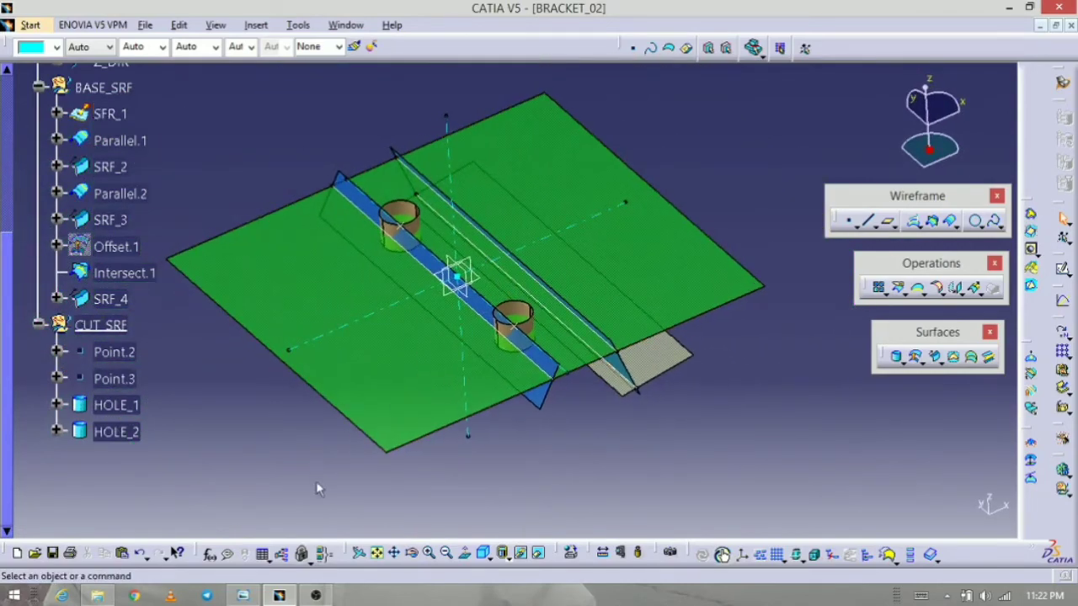
# - Check the bracket drawing in Windows Photo Viewer, return to CATIA and set up an extruded surface of X_DIR along Z_DIR
pyautogui.click(255, 596)
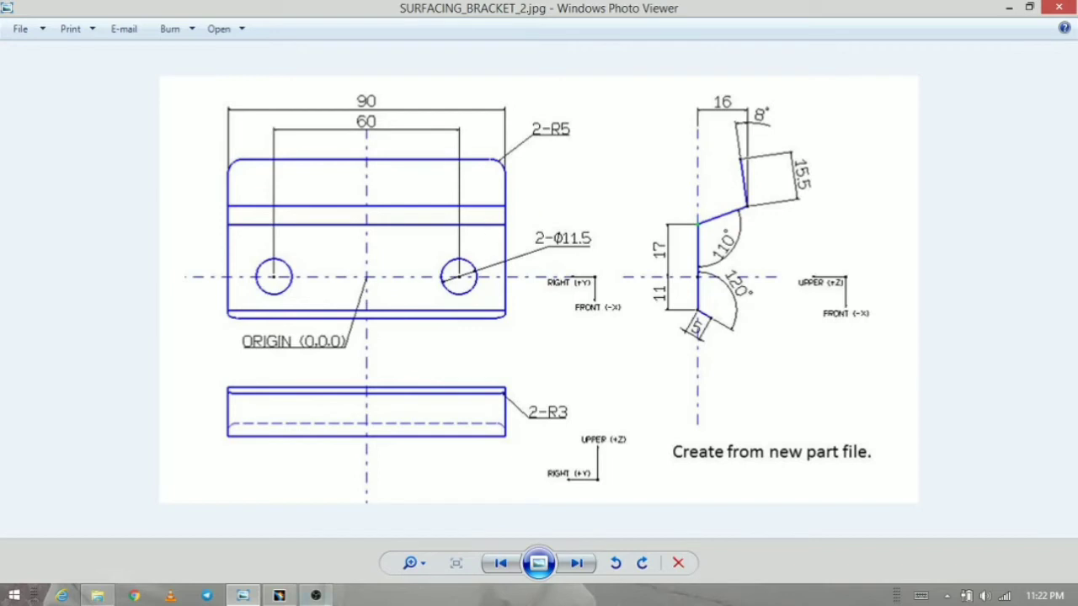
pyautogui.click(280, 596)
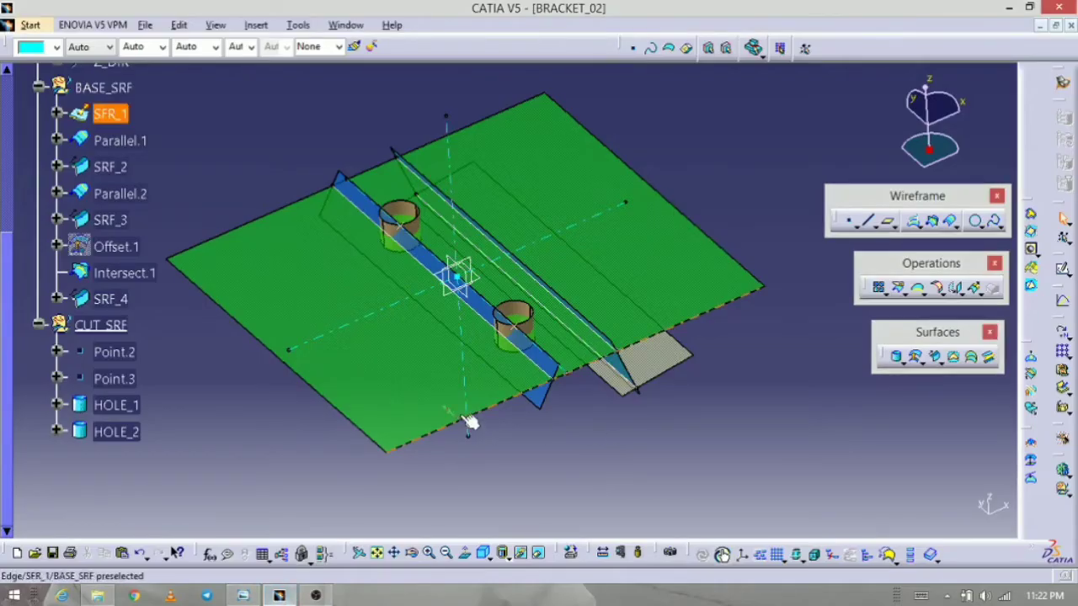
pyautogui.moveTo(470, 424); pyautogui.dragTo(483, 396, button='middle')
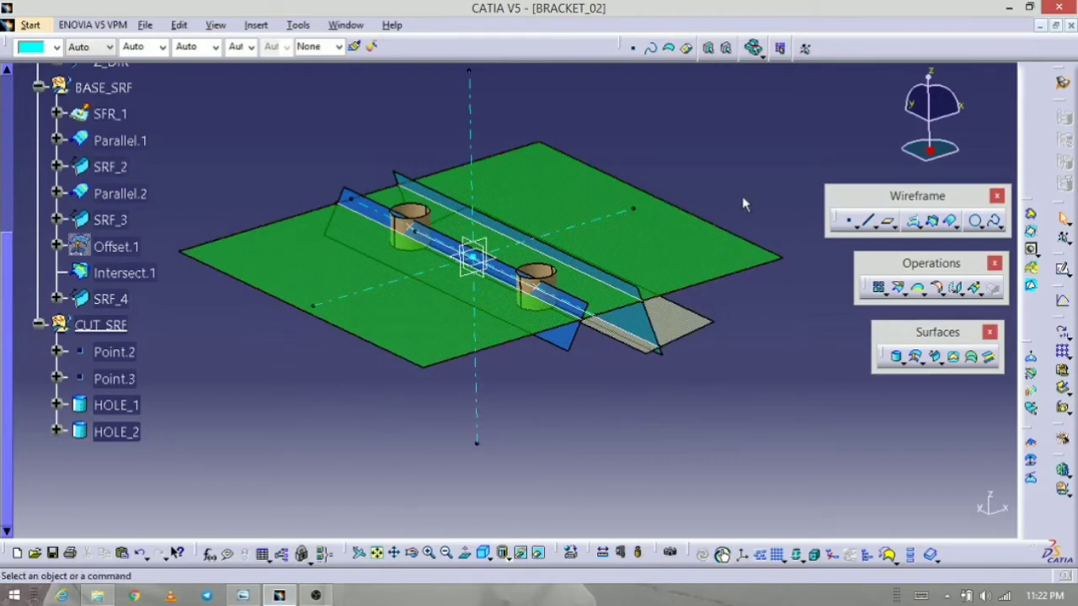
pyautogui.click(897, 362)
pyautogui.click(921, 376)
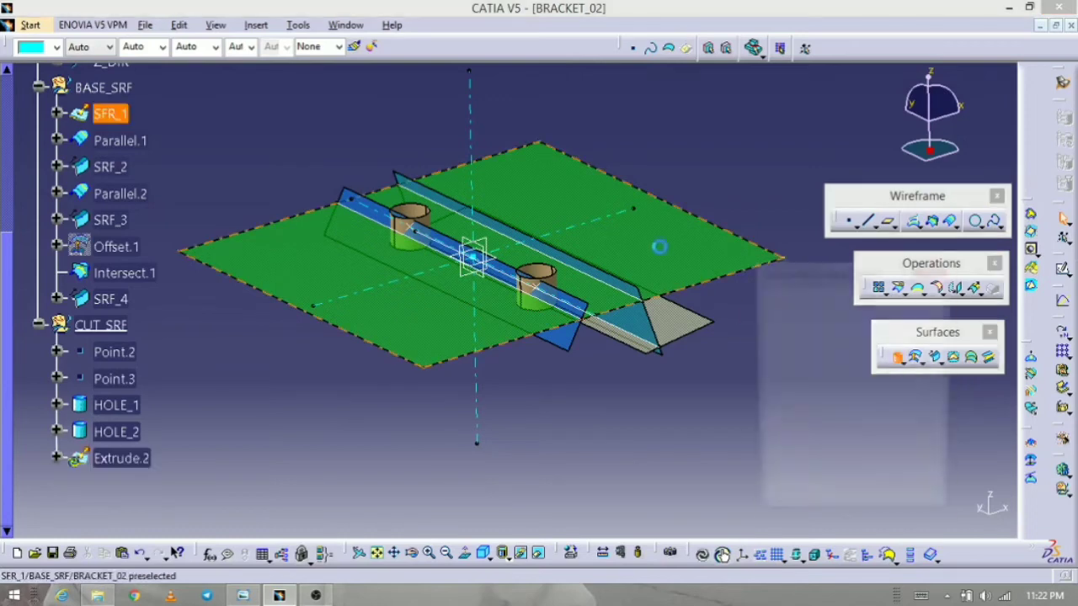
pyautogui.click(623, 233)
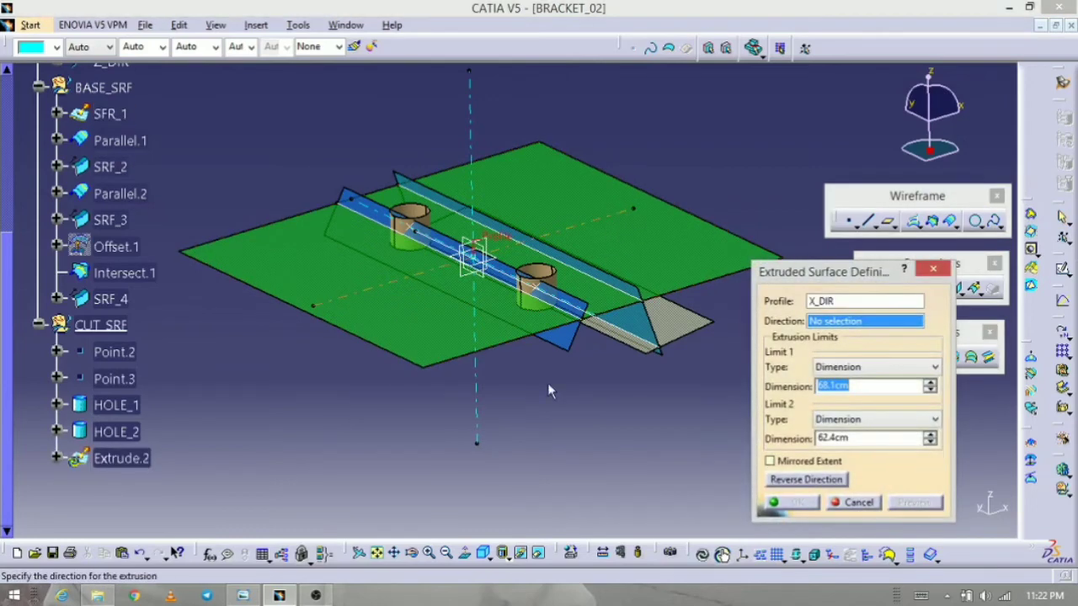
pyautogui.click(475, 392)
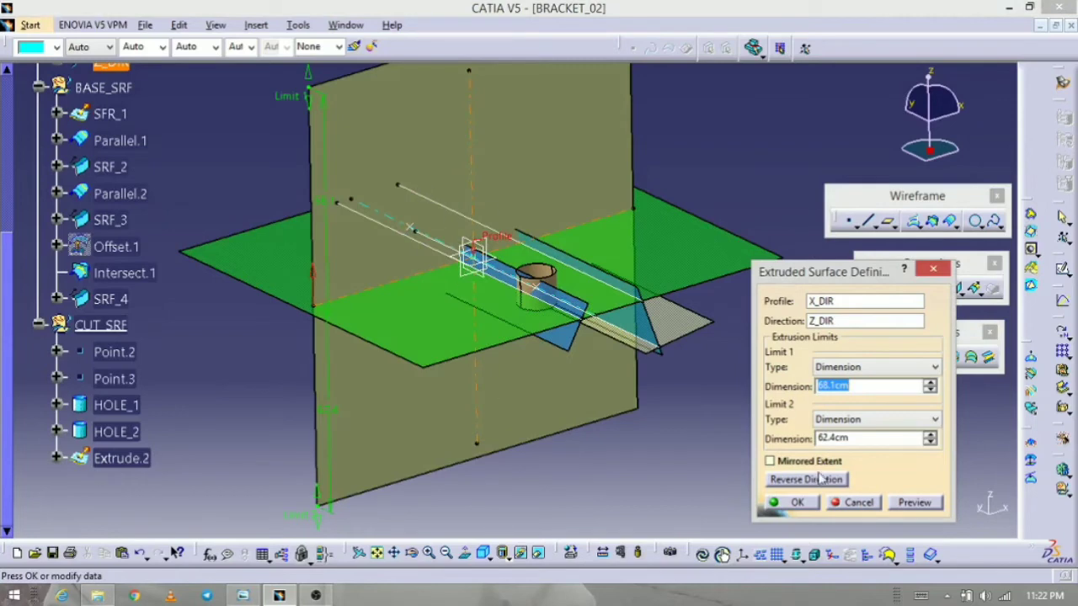
# - Shorten the extrusion limits to 11.1 cm for Limit 1 and 25.8 cm for Limit 2, and create the surface
pyautogui.moveTo(323, 116); pyautogui.dragTo(348, 290)
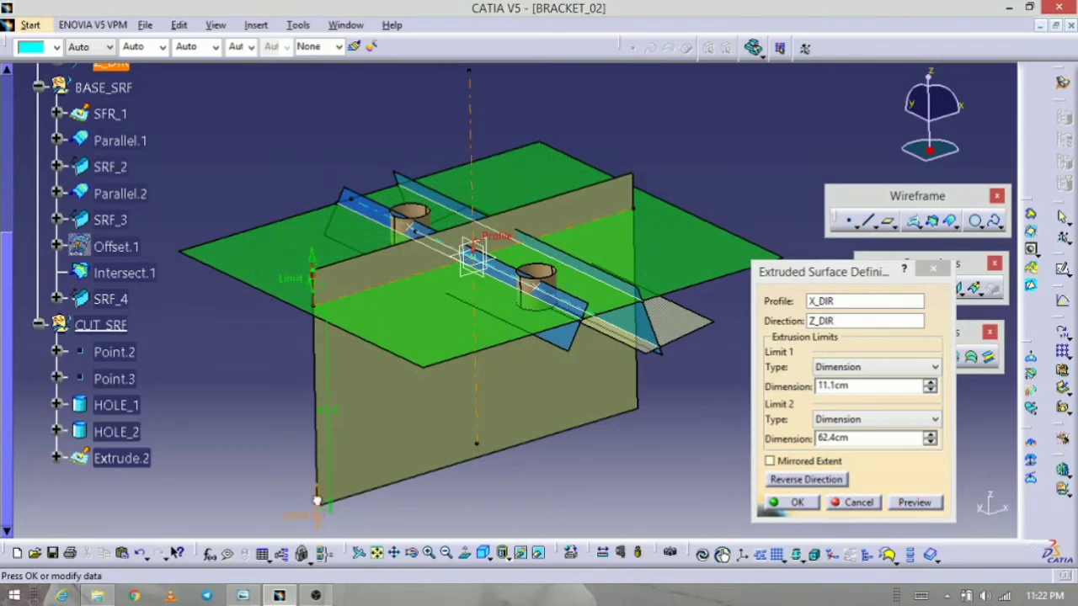
pyautogui.moveTo(318, 502); pyautogui.dragTo(315, 431)
pyautogui.moveTo(625, 472); pyautogui.dragTo(502, 388, button='middle')
pyautogui.moveTo(266, 346); pyautogui.dragTo(371, 293)
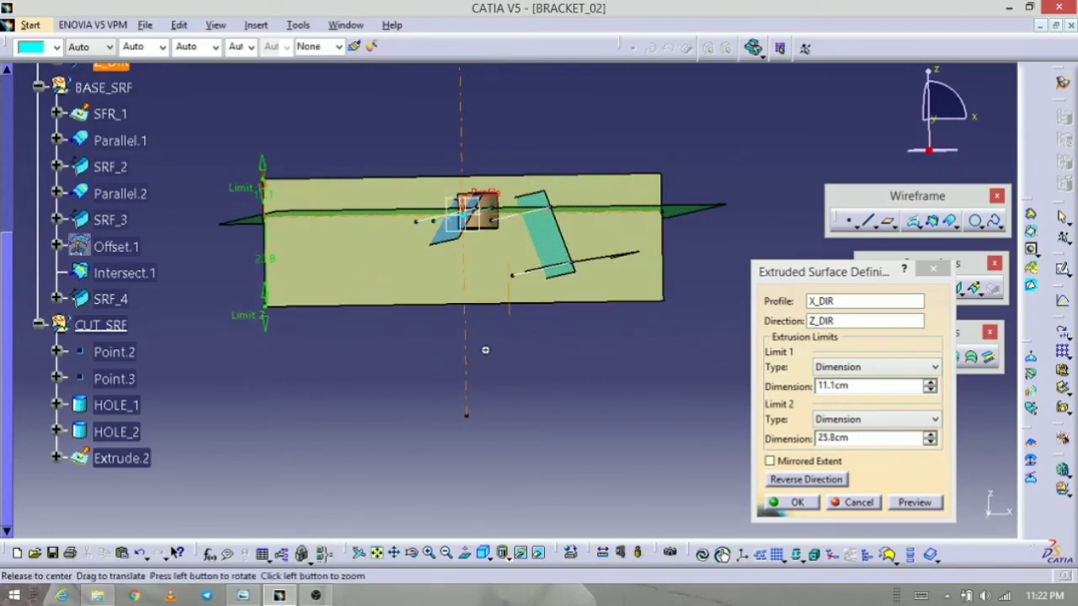
pyautogui.moveTo(483, 351); pyautogui.dragTo(619, 459, button='middle')
pyautogui.click(795, 504)
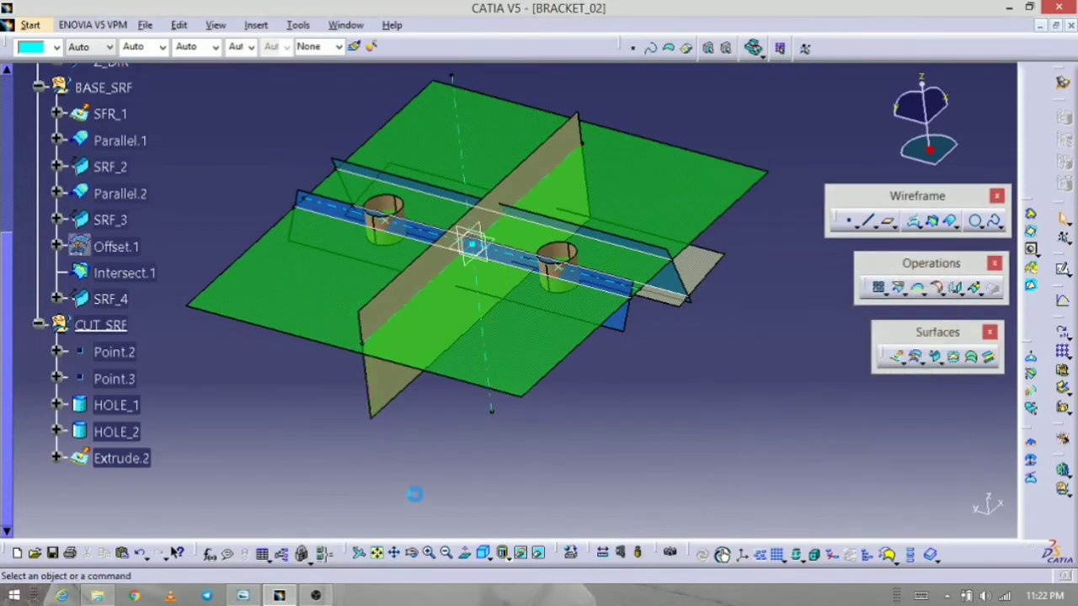
# - Check the bracket width in the drawing and offset the extruded middle surface by 90/2 cm on both sides
pyautogui.moveTo(413, 493); pyautogui.dragTo(598, 493, button='middle')
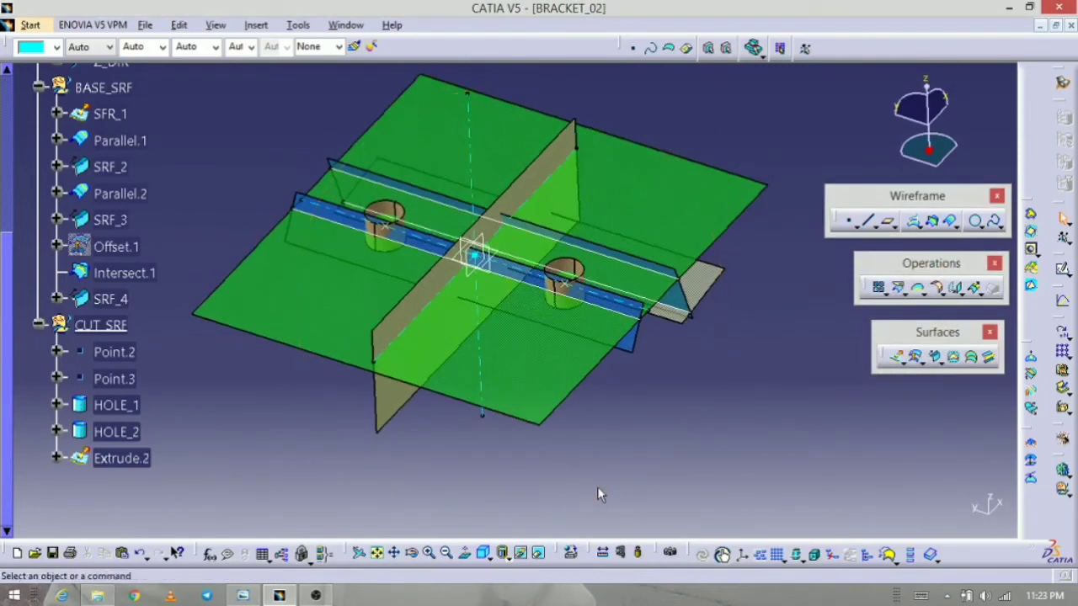
pyautogui.click(243, 596)
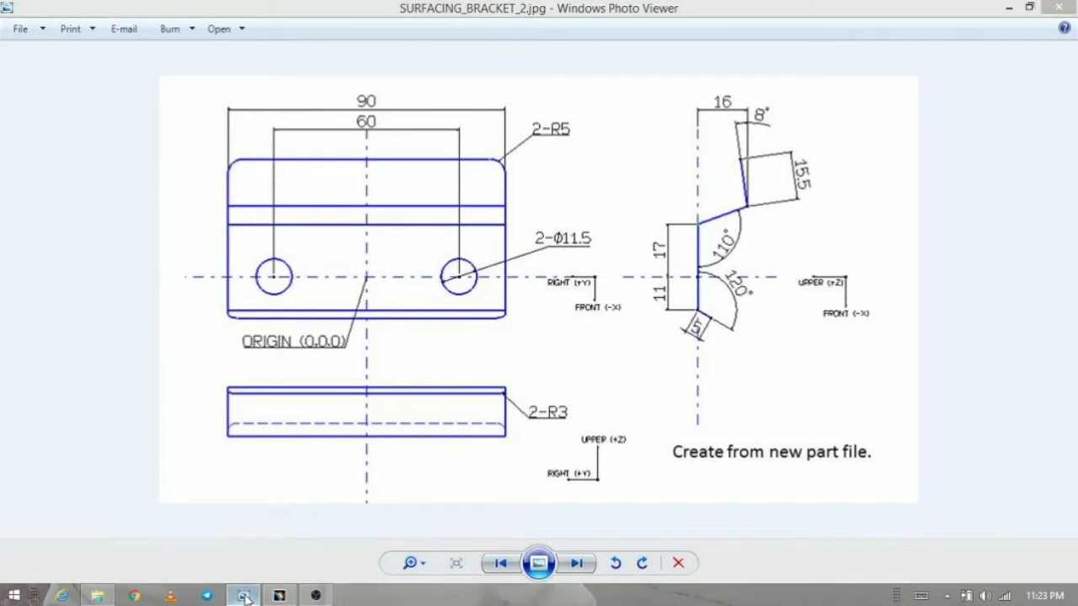
pyautogui.click(243, 596)
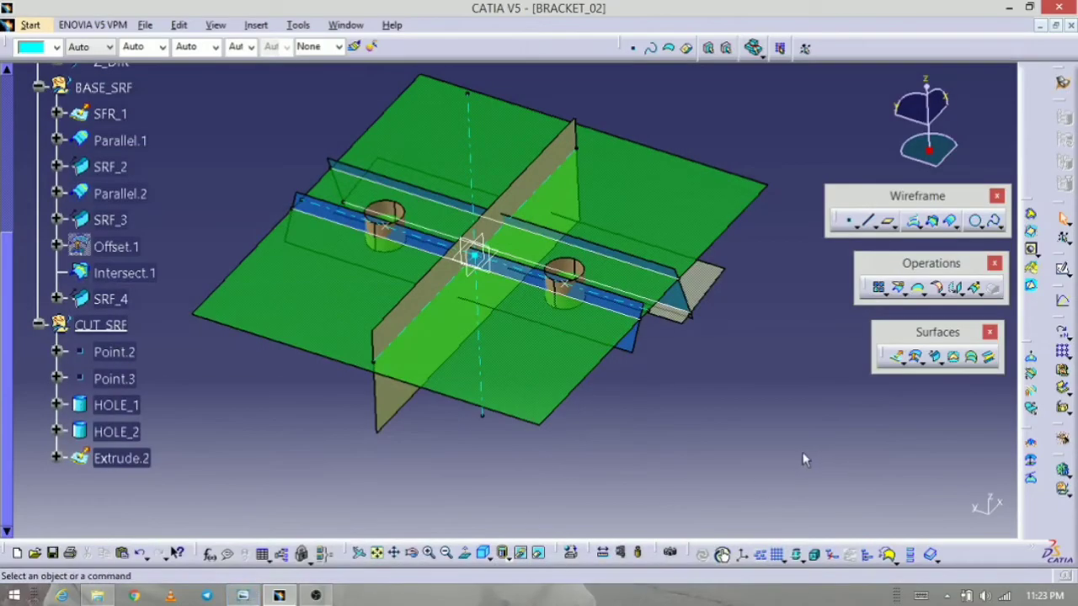
pyautogui.moveTo(804, 459); pyautogui.dragTo(784, 479, button='middle')
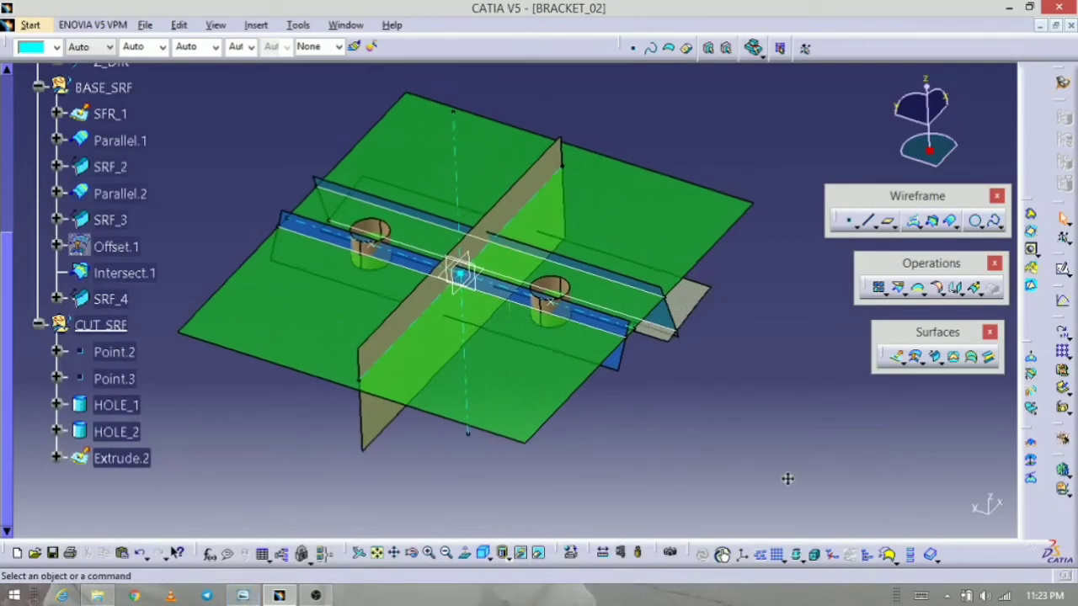
pyautogui.click(918, 361)
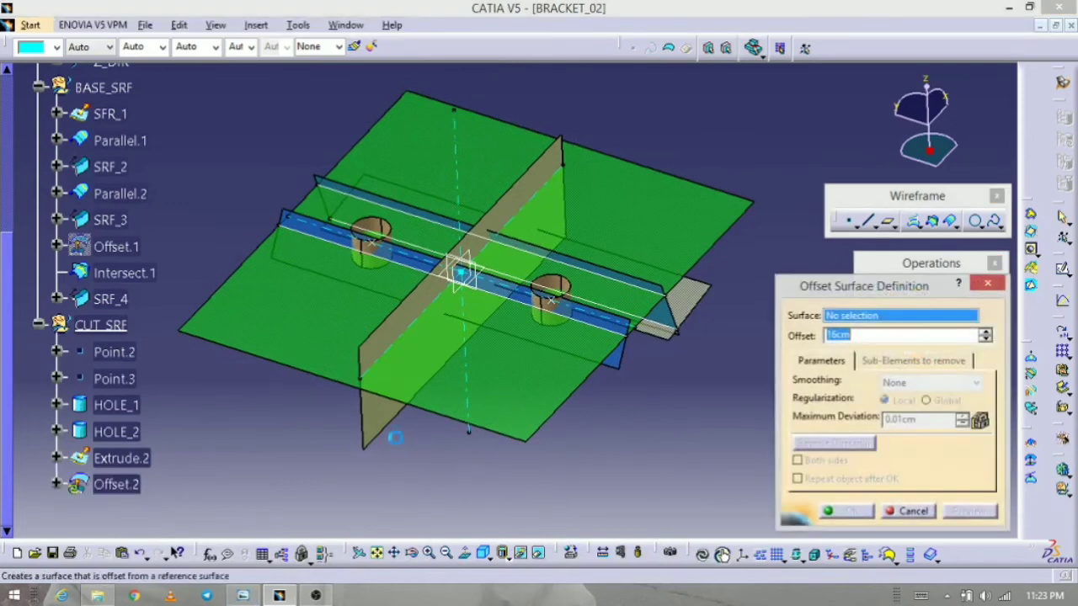
pyautogui.click(376, 411)
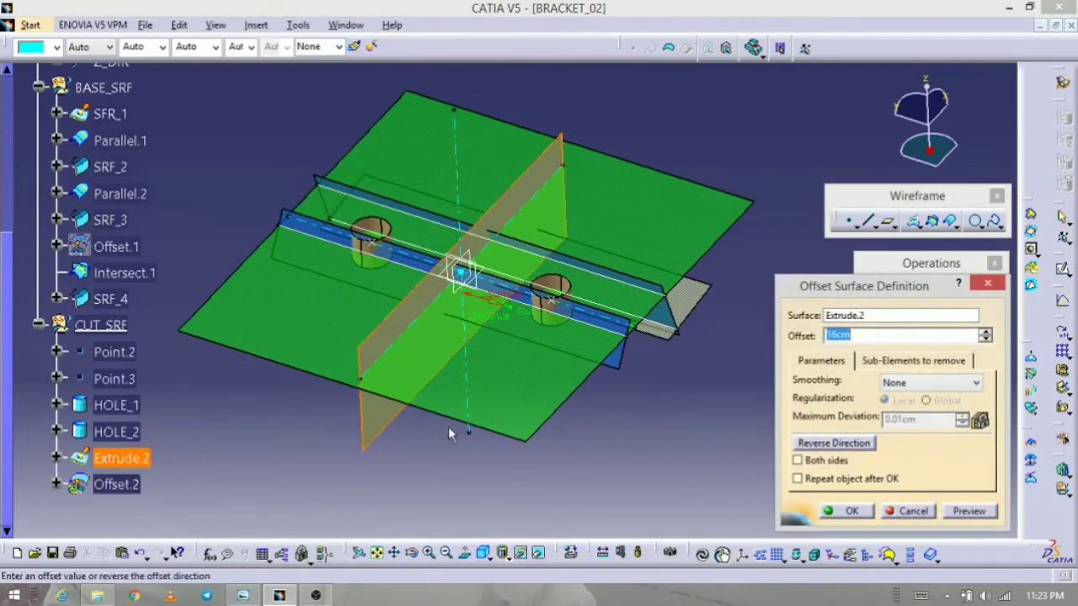
pyautogui.click(801, 462)
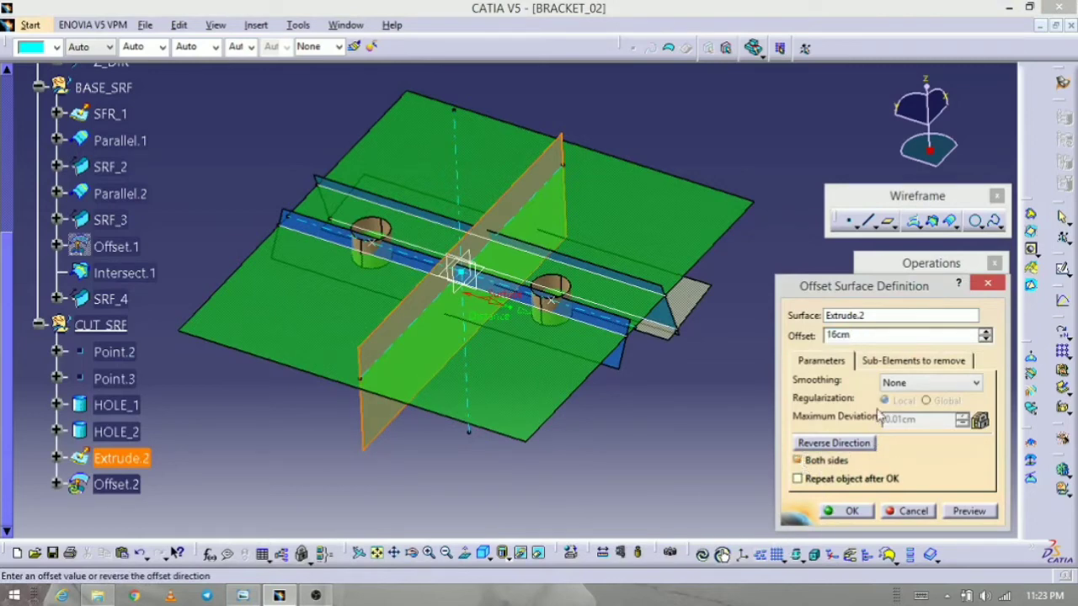
pyautogui.moveTo(869, 336); pyautogui.dragTo(779, 337)
pyautogui.write('90/2')
pyautogui.click(969, 511)
pyautogui.moveTo(454, 430); pyautogui.dragTo(505, 383, button='middle')
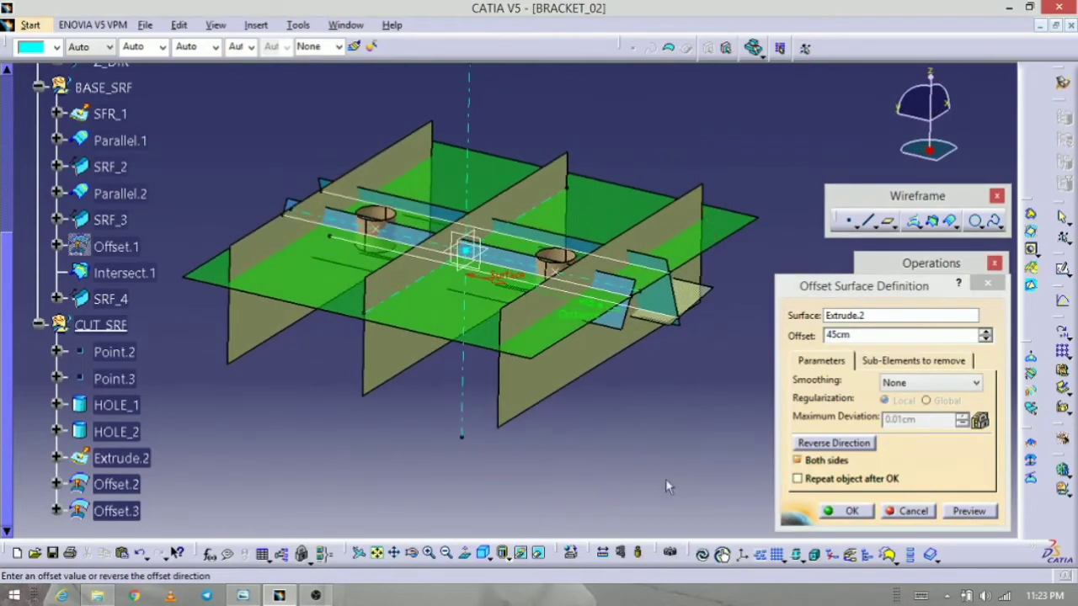
pyautogui.click(849, 511)
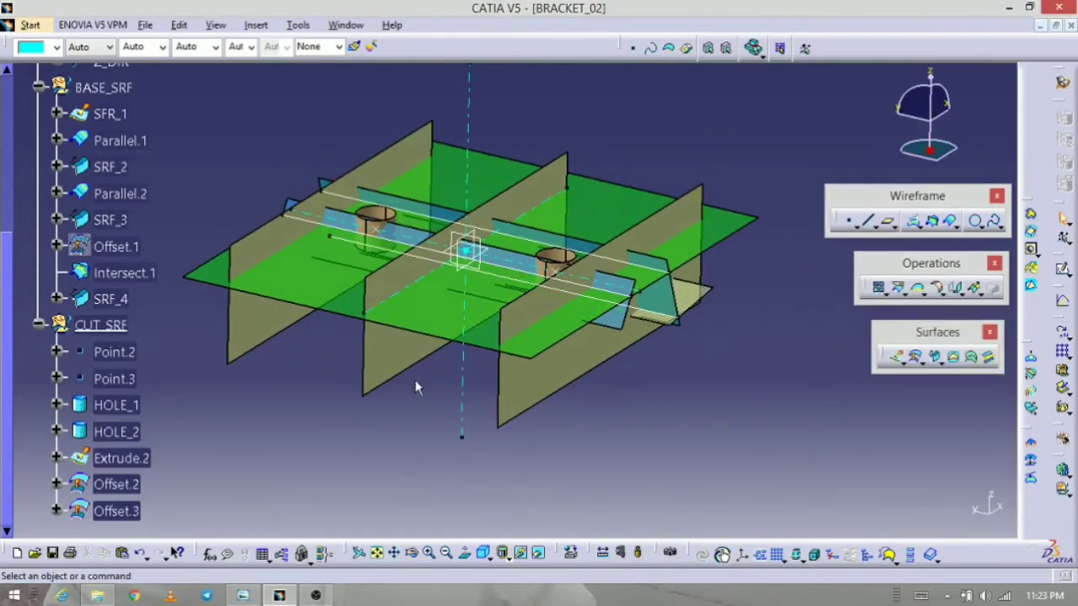
# - Hide the original extruded surface Extrude.2 between the two offset surfaces
pyautogui.rightClick(405, 354)
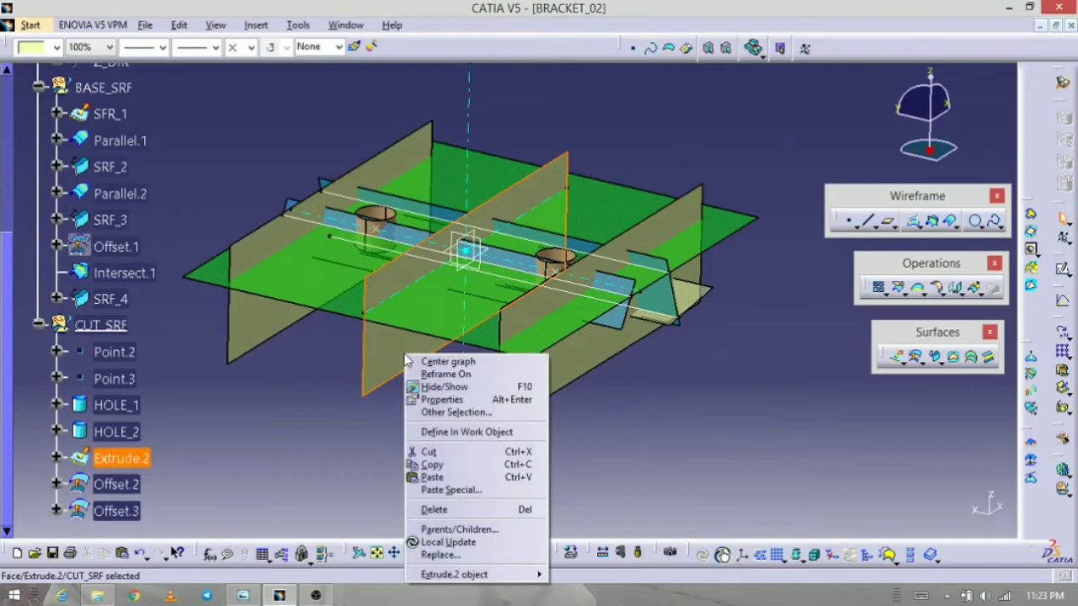
pyautogui.click(468, 388)
pyautogui.moveTo(499, 405); pyautogui.dragTo(479, 370, button='middle')
# - Check the lower flange length in the drawing, return to CATIA and set up a parallel curve of Parallel.1 on support SRF_2
pyautogui.click(243, 595)
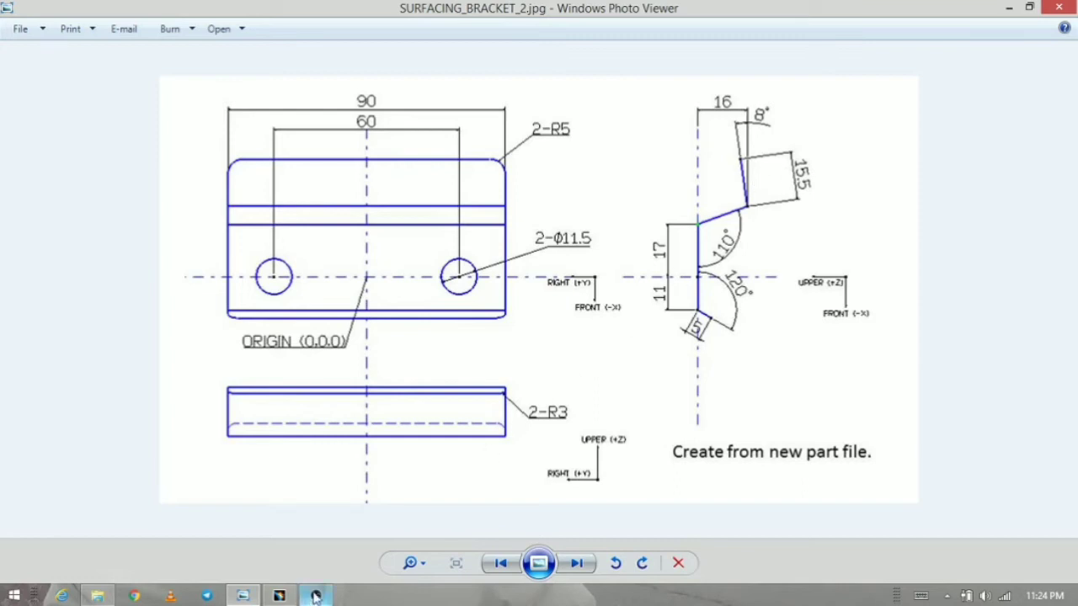
pyautogui.click(278, 596)
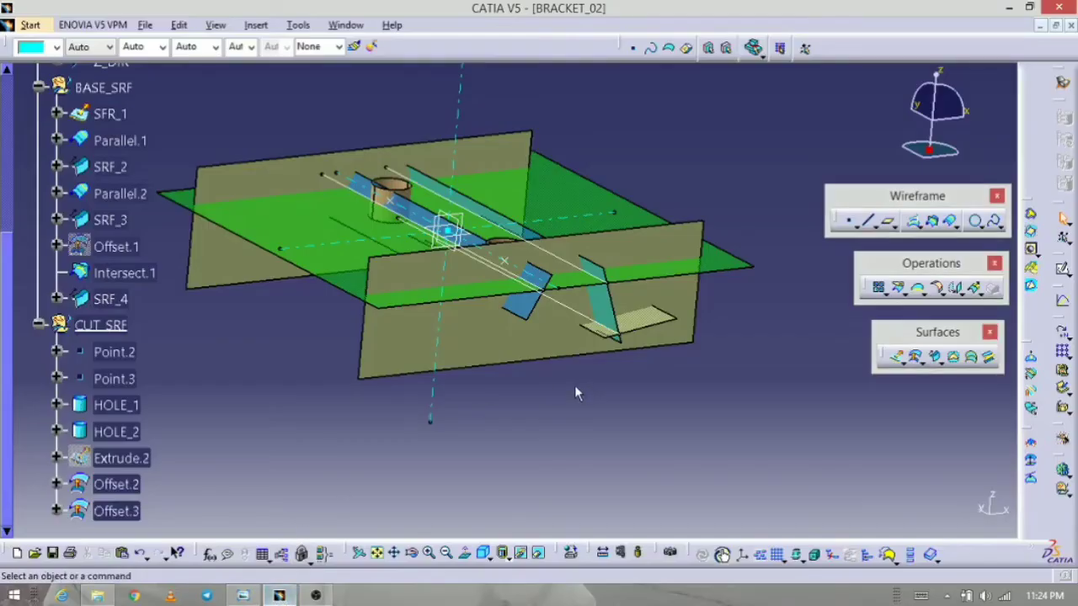
pyautogui.moveTo(575, 394); pyautogui.dragTo(483, 515, button='middle')
pyautogui.moveTo(678, 451); pyautogui.dragTo(602, 363, button='middle')
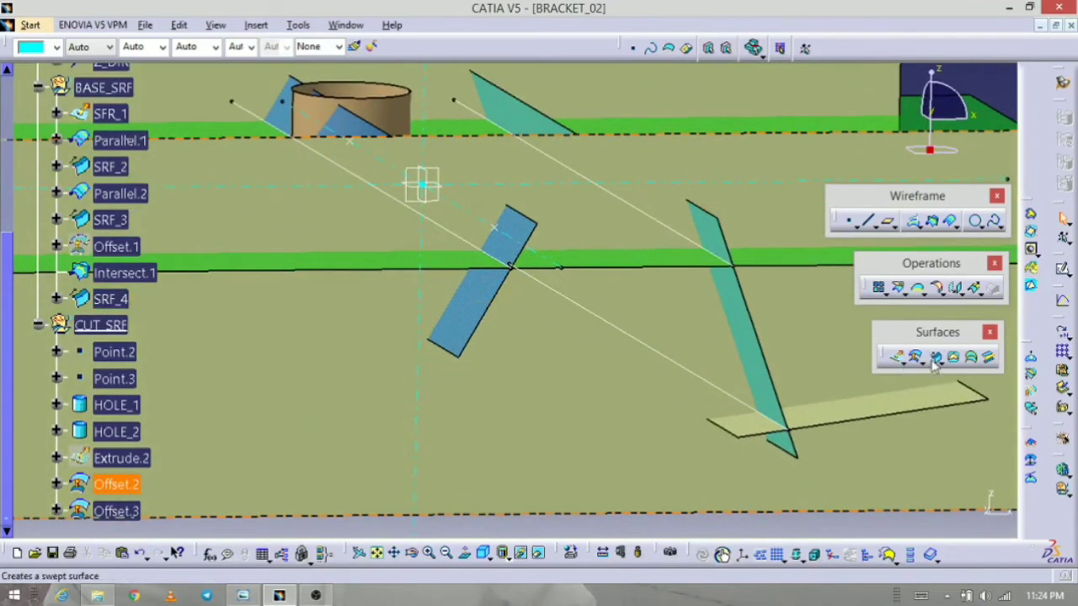
pyautogui.click(949, 220)
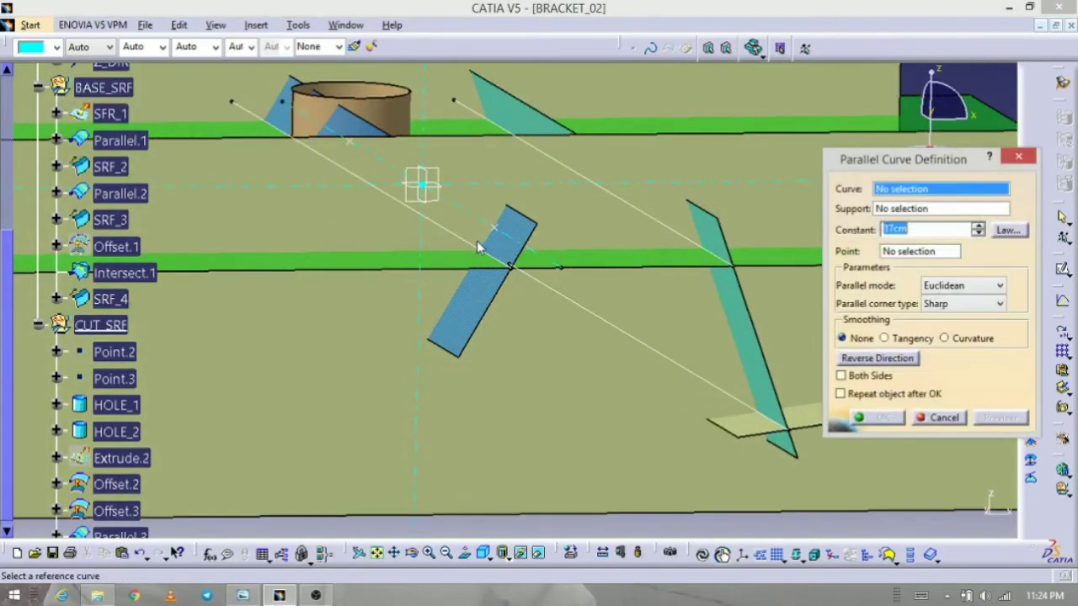
pyautogui.click(477, 247)
pyautogui.moveTo(506, 385); pyautogui.dragTo(613, 483, button='middle')
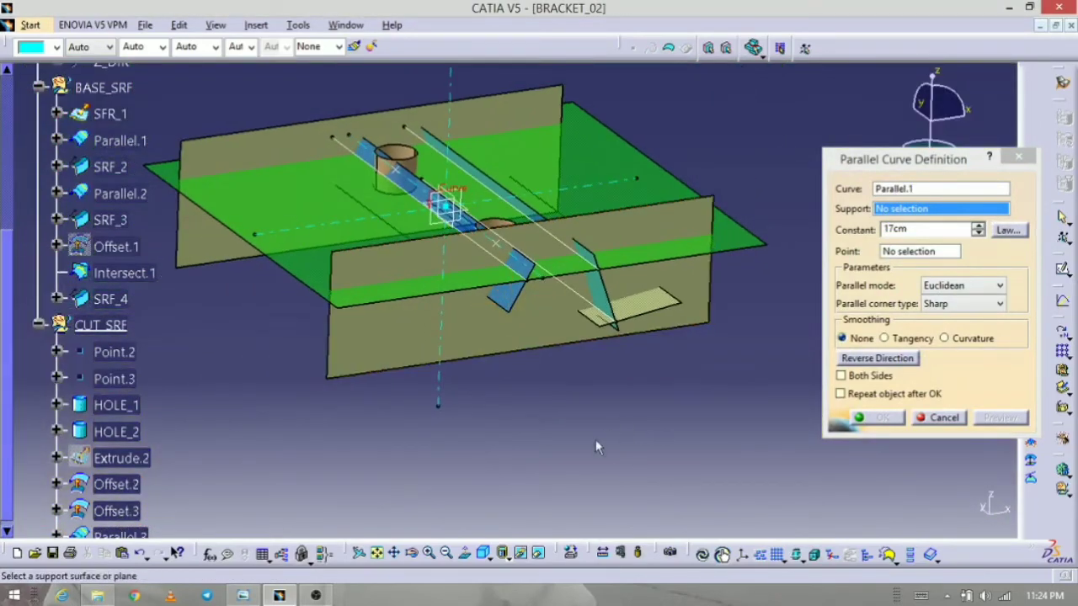
pyautogui.moveTo(595, 442); pyautogui.dragTo(619, 443, button='middle')
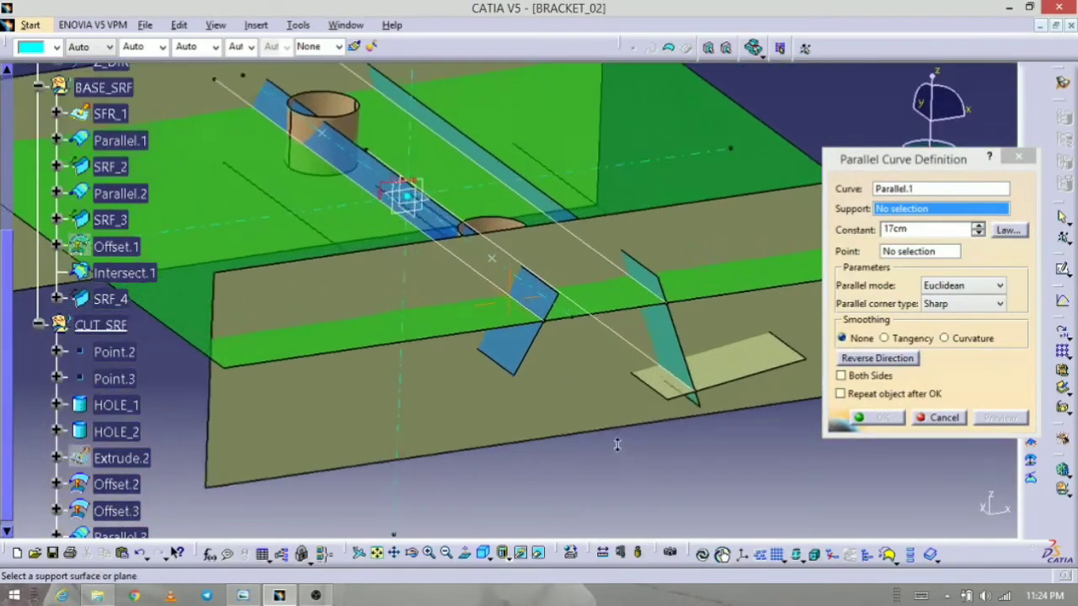
pyautogui.click(517, 354)
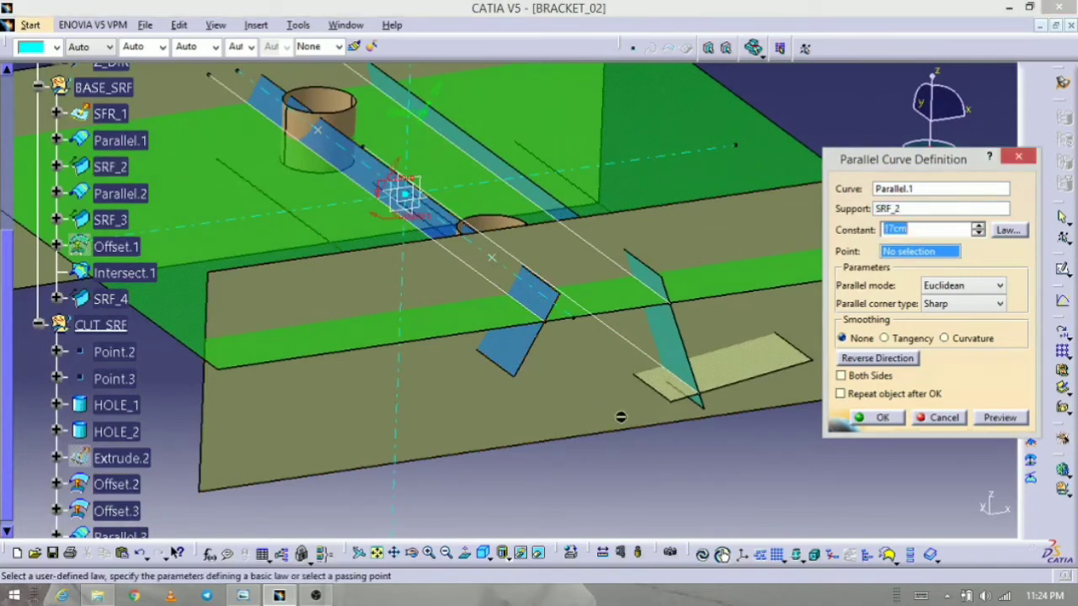
# - Reverse the parallel curve's direction, set its constant offset to 5 cm and create it
pyautogui.click(871, 360)
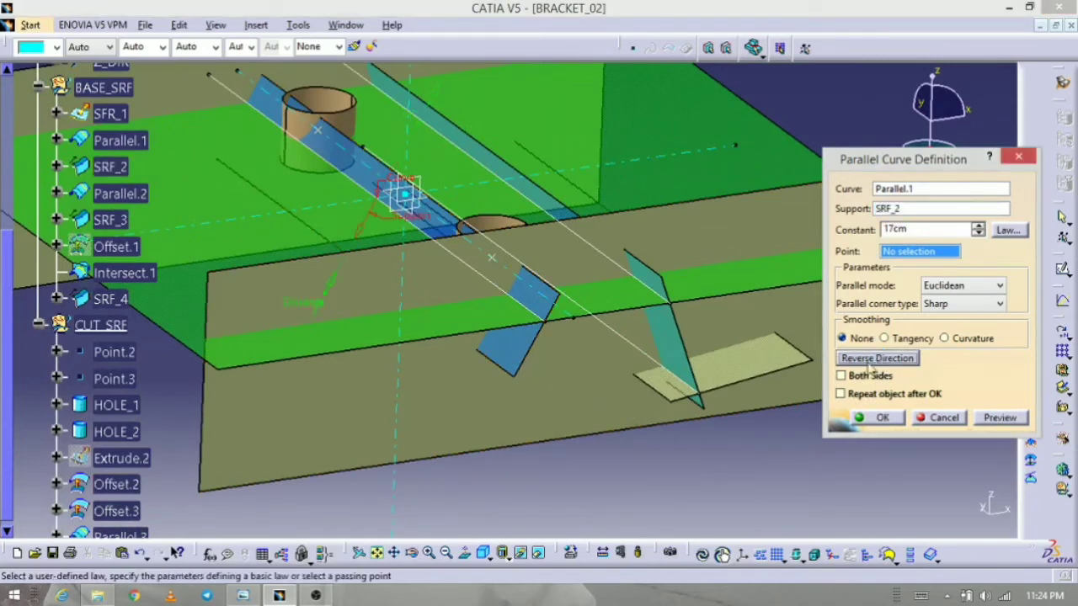
pyautogui.moveTo(328, 295); pyautogui.dragTo(330, 291)
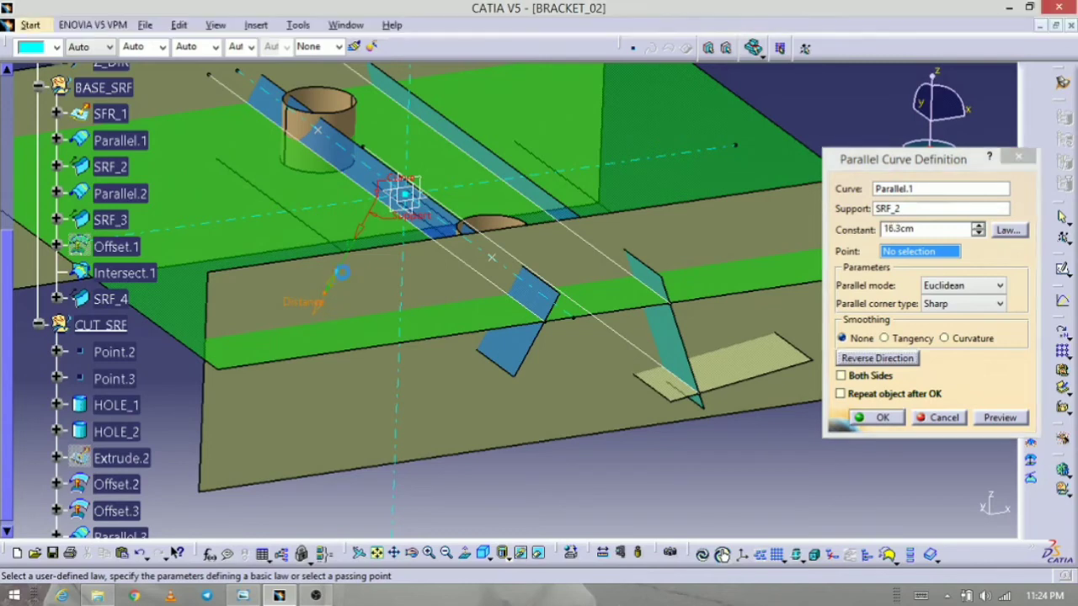
pyautogui.click(617, 346)
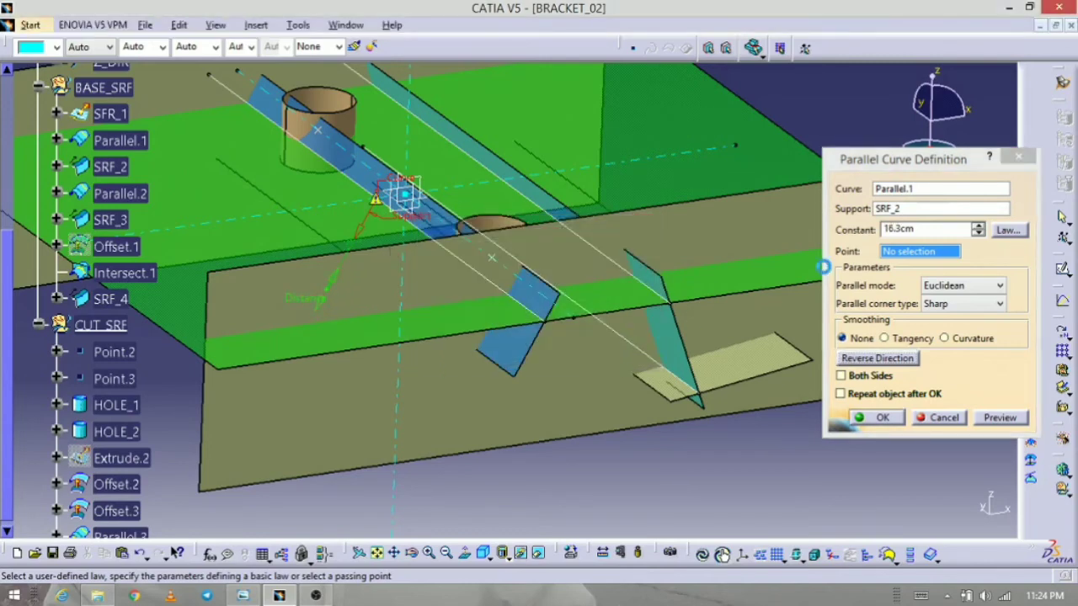
pyautogui.doubleClick(933, 230)
pyautogui.write('5')
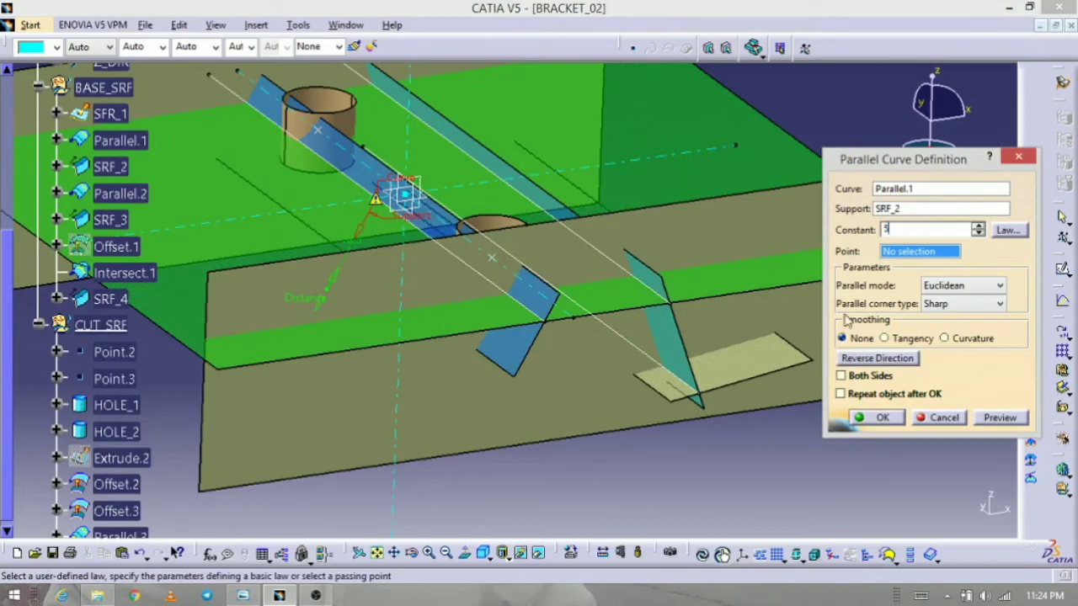
pyautogui.click(1002, 419)
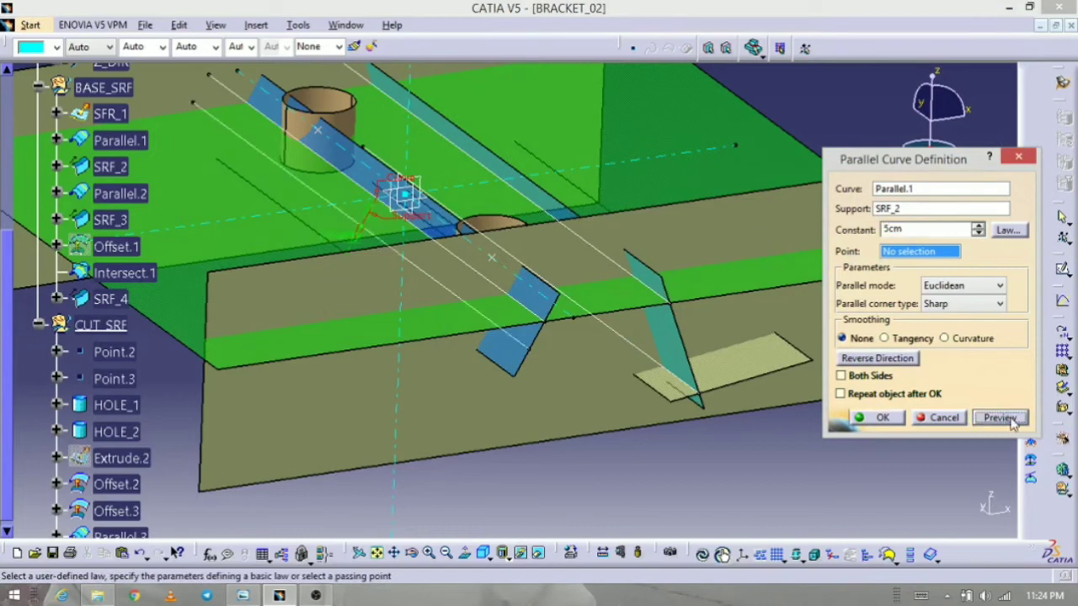
pyautogui.click(894, 425)
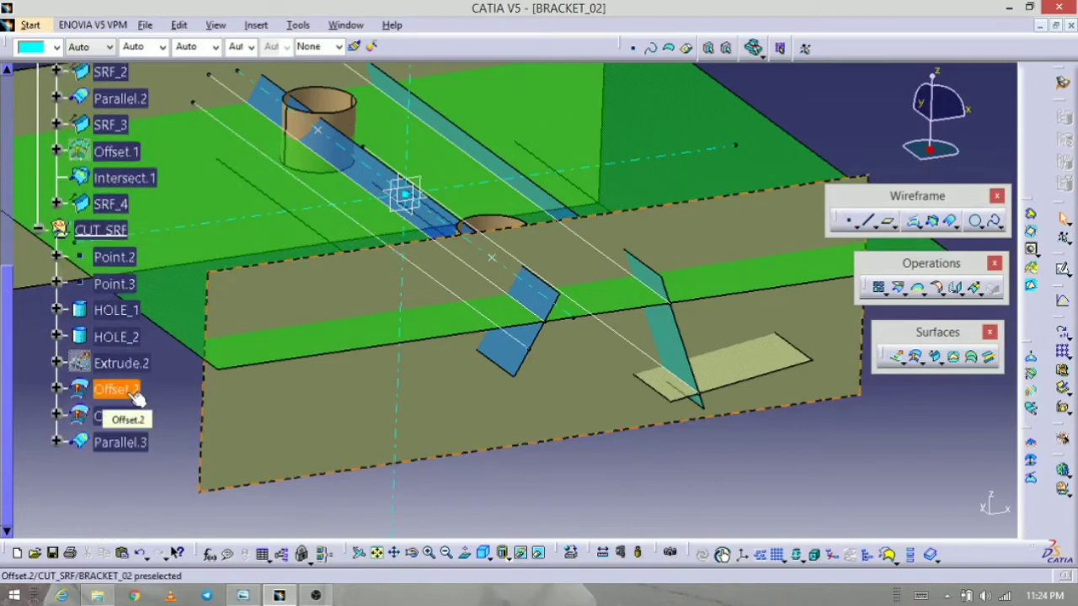
# - Hide the two side cutting surfaces Offset.2 and Offset.3 and the large green base surface
pyautogui.click(133, 394)
pyautogui.keyDown('ctrl'); pyautogui.click(121, 418); pyautogui.keyUp('ctrl')
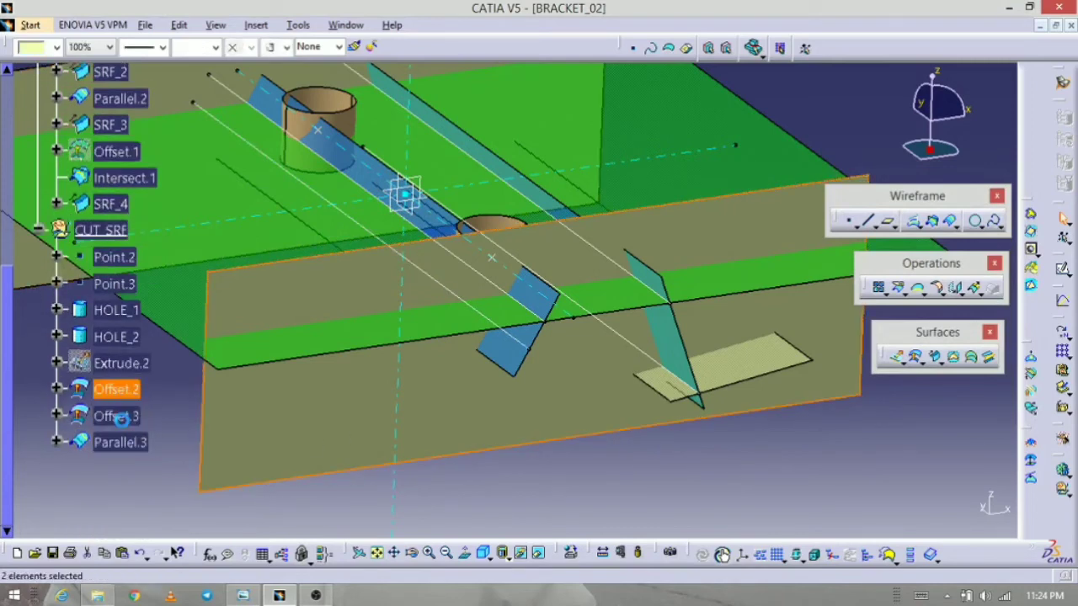
pyautogui.rightClick(120, 418)
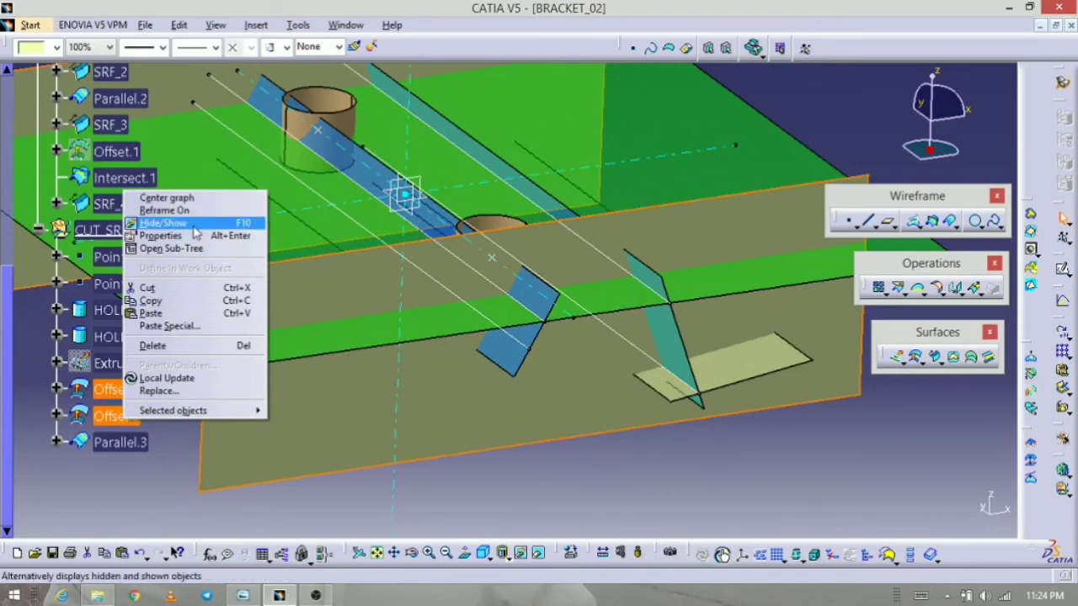
pyautogui.click(194, 226)
pyautogui.moveTo(480, 415); pyautogui.dragTo(474, 384, button='middle')
pyautogui.moveTo(378, 351); pyautogui.dragTo(555, 354, button='middle')
pyautogui.rightClick(316, 352)
pyautogui.click(335, 353)
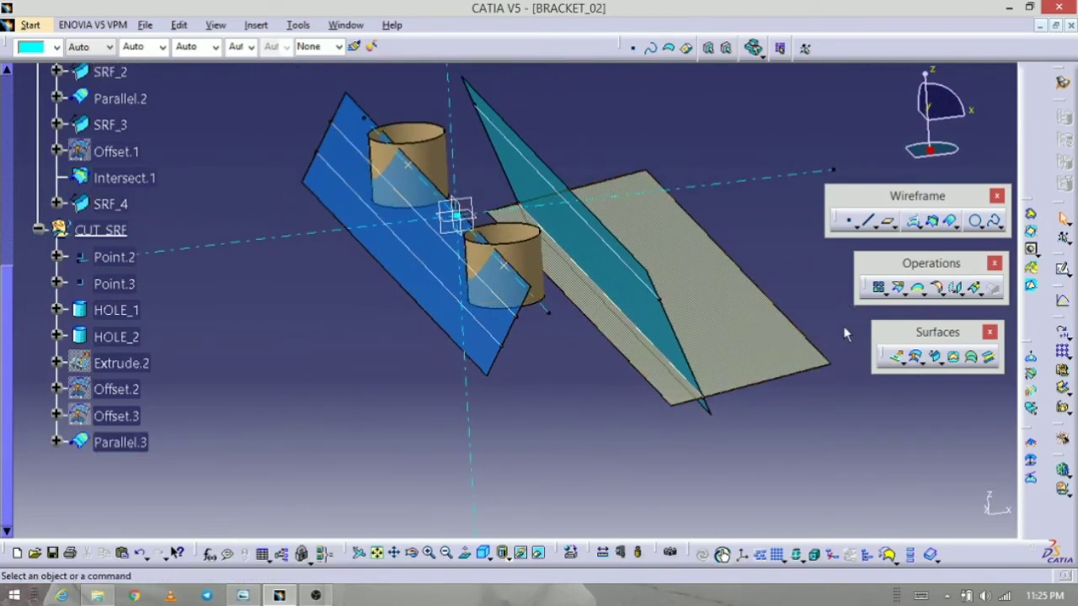
# - Set up a swept surface with Parallel.3 as guide curve, SRF_2 as reference surface and a 90deg angle, and preview it
pyautogui.click(935, 357)
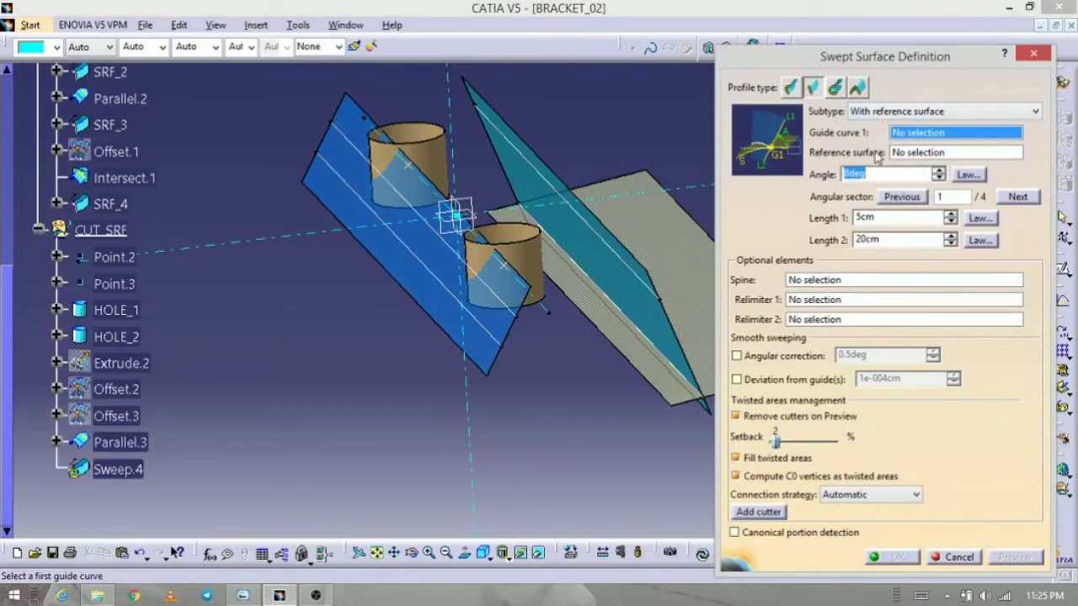
pyautogui.click(491, 331)
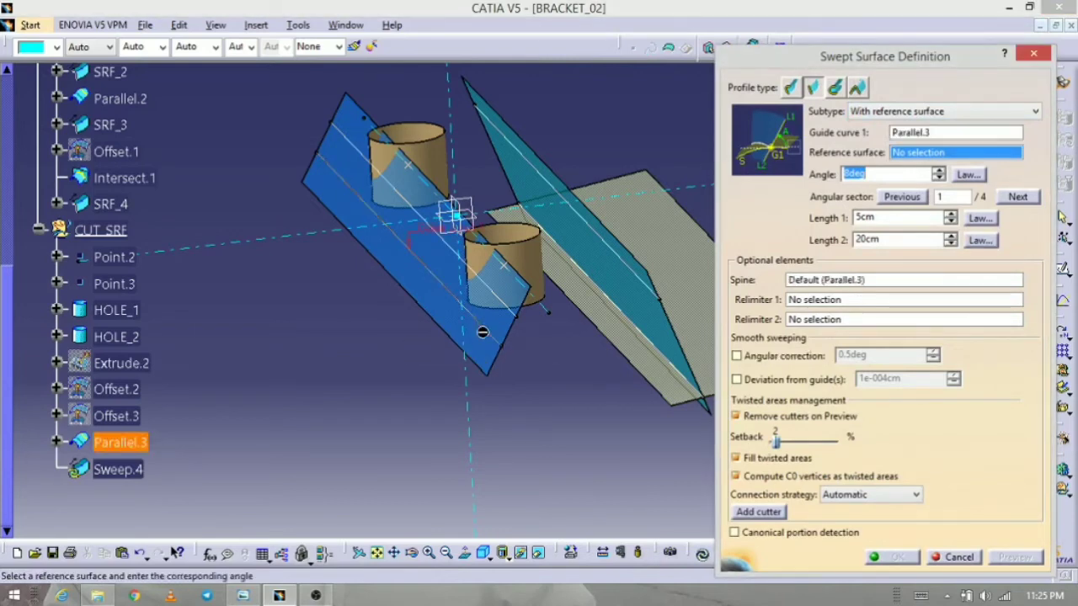
pyautogui.click(423, 295)
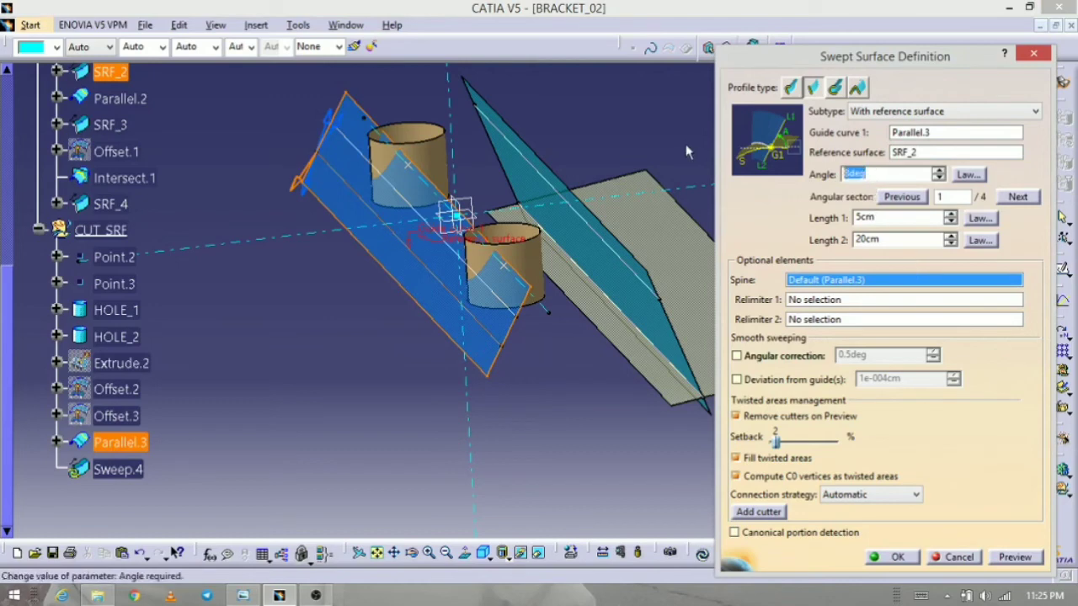
pyautogui.write('90')
pyautogui.click(1017, 557)
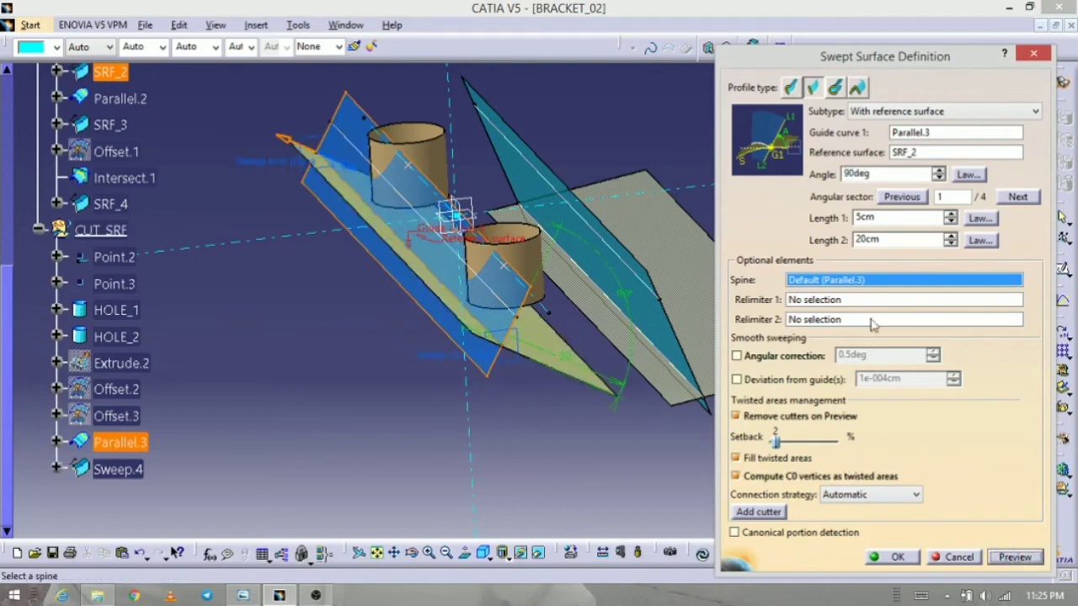
# - Set both Length 1 and Length 2 of the sweep to 10 cm and create the surface
pyautogui.doubleClick(886, 217)
pyautogui.write('10')
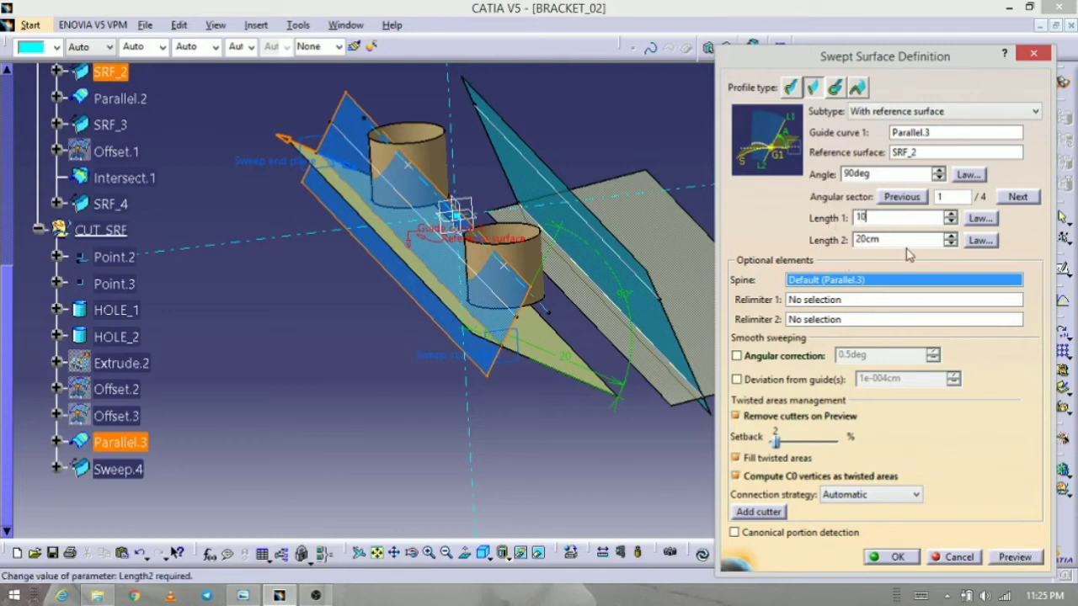
pyautogui.press('Tab')
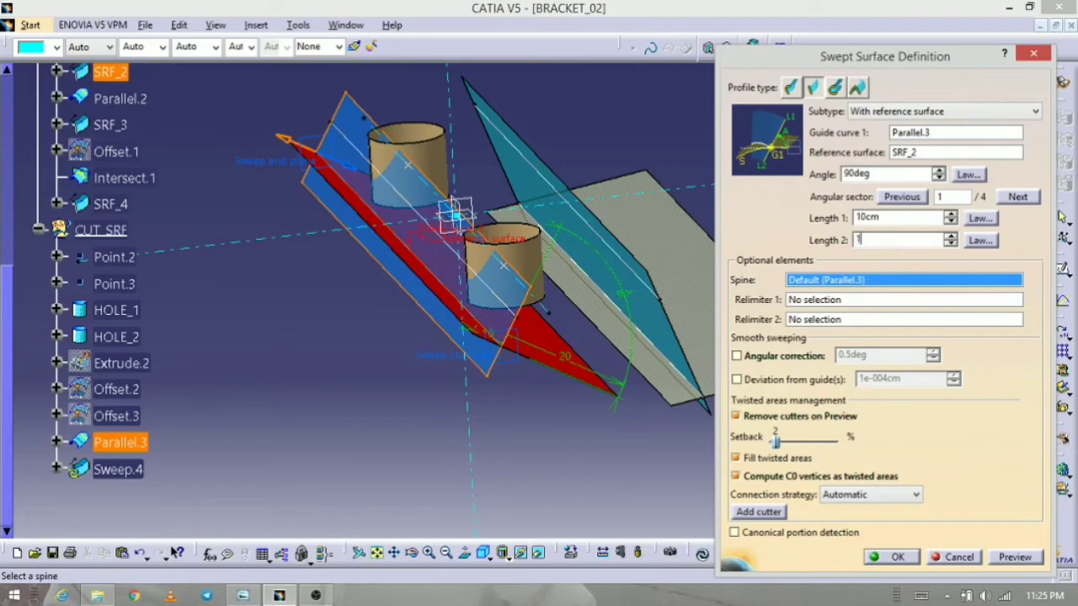
pyautogui.click(1005, 556)
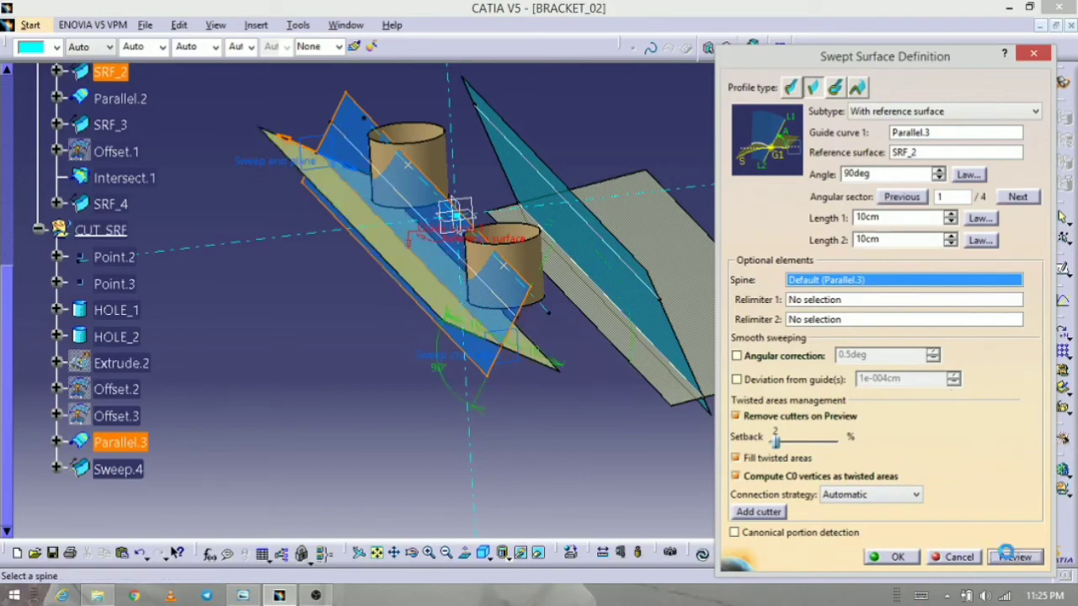
pyautogui.click(897, 557)
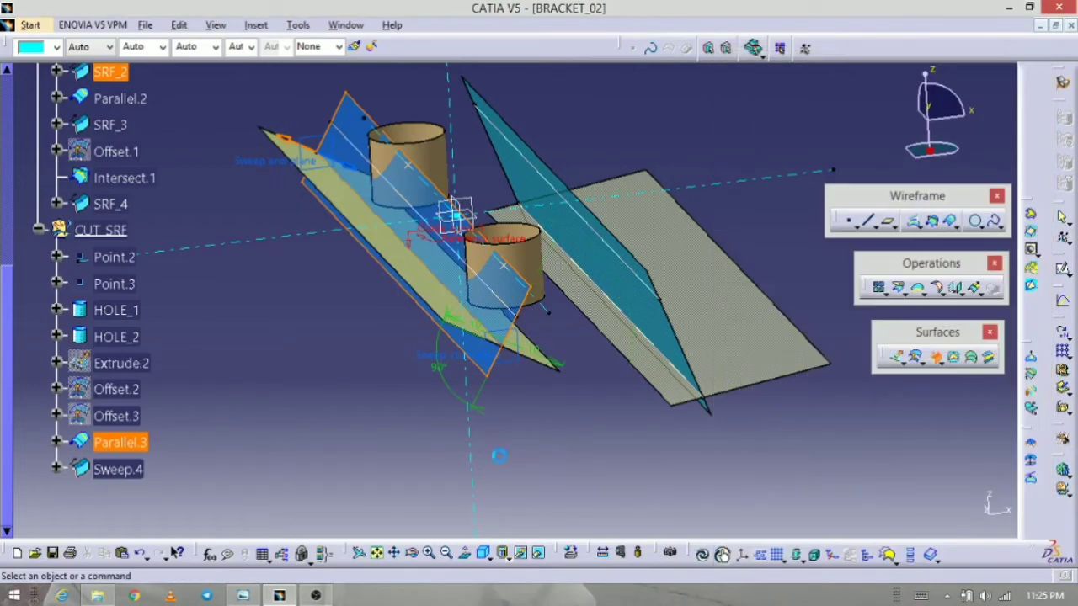
# - Colour the new swept surface Sweep.4 tan like the hole cylinders
pyautogui.moveTo(529, 437); pyautogui.dragTo(446, 421, button='middle')
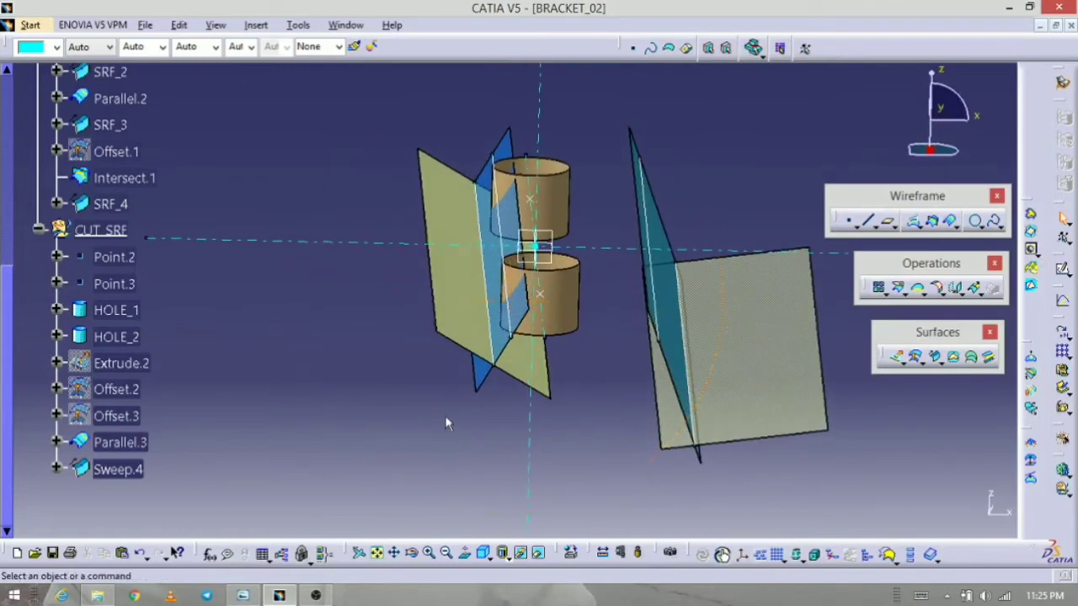
pyautogui.click(56, 48)
pyautogui.click(46, 276)
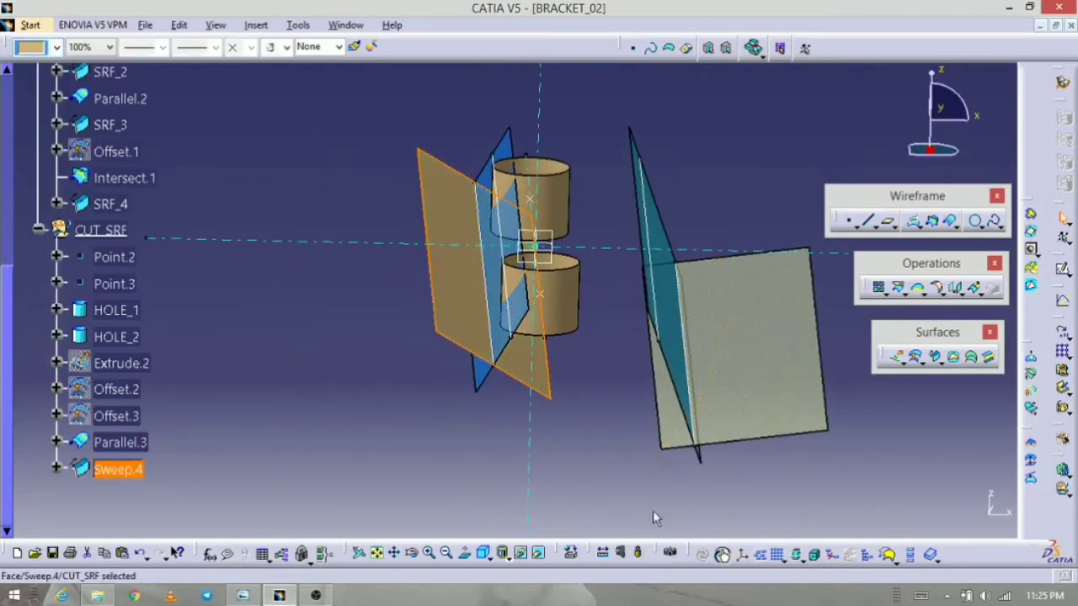
pyautogui.click(553, 440)
pyautogui.moveTo(553, 440); pyautogui.dragTo(474, 472, button='middle')
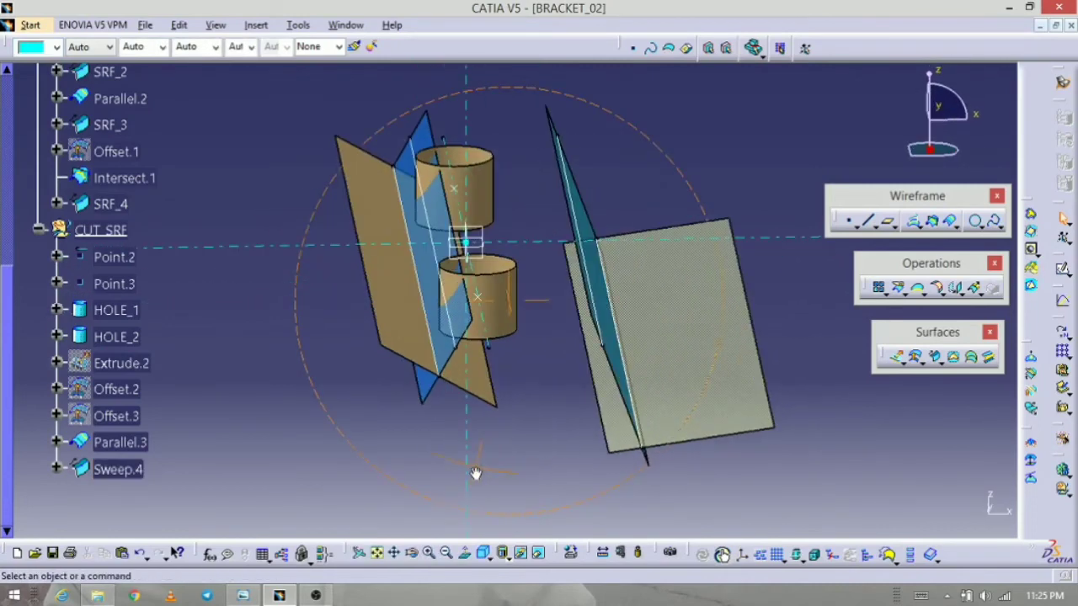
pyautogui.moveTo(673, 428); pyautogui.dragTo(691, 539, button='middle')
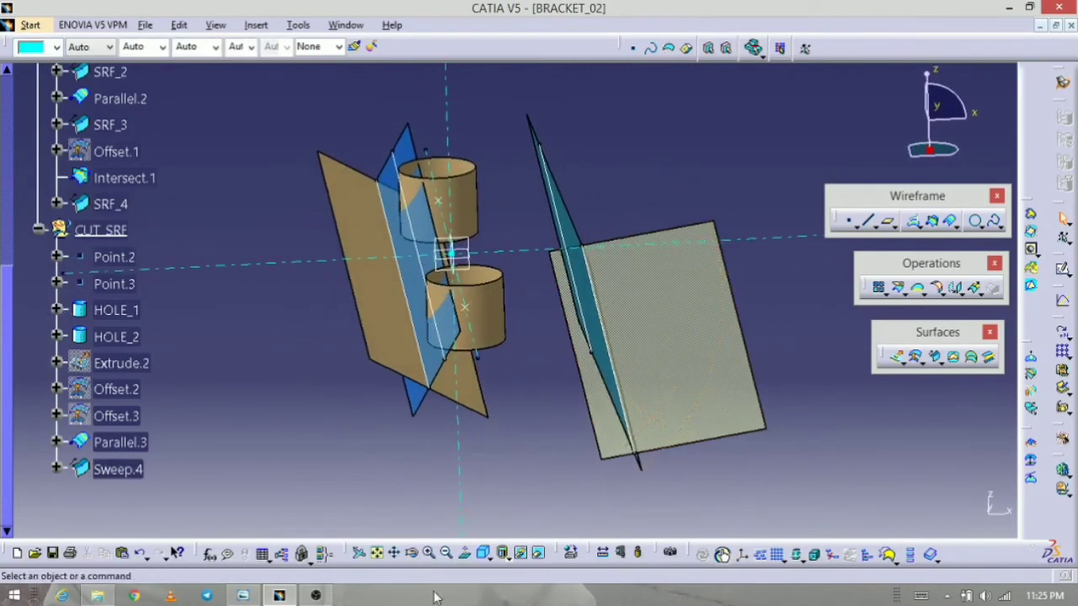
# - Check the upper flange length in the bracket drawing and create a curve parallel to Intersect.1 on SRF_4 at 15.5 cm
pyautogui.click(242, 597)
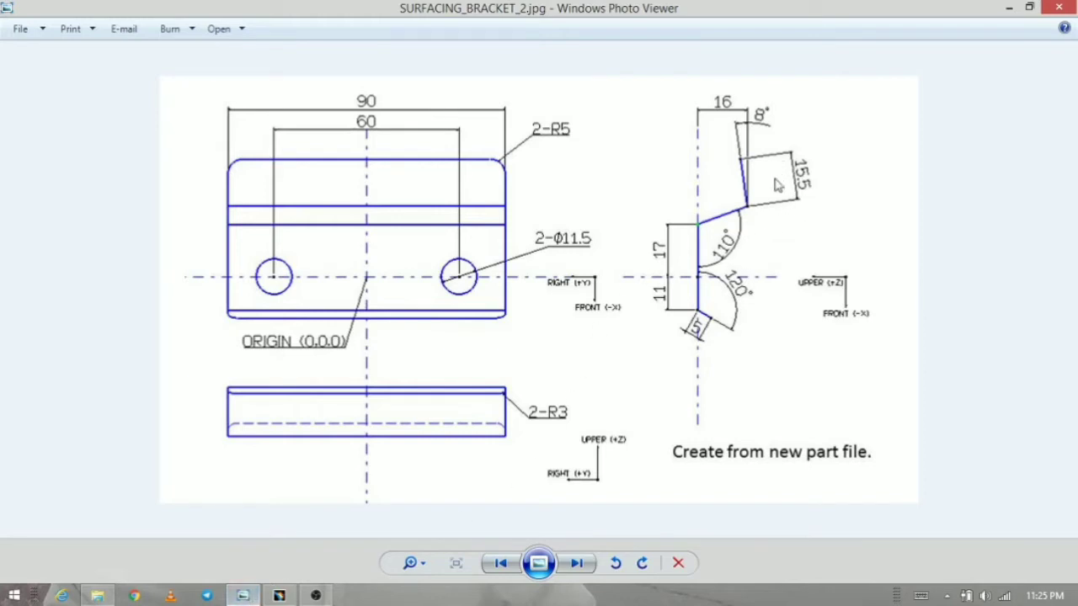
pyautogui.click(259, 596)
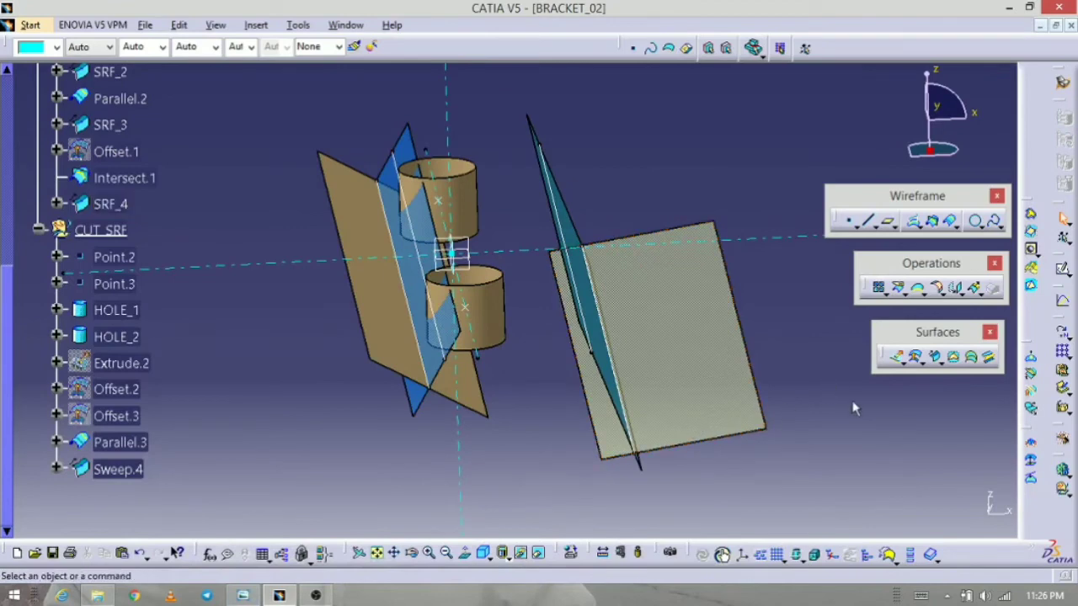
pyautogui.click(951, 223)
pyautogui.moveTo(614, 457); pyautogui.dragTo(629, 395, button='middle')
pyautogui.click(630, 400)
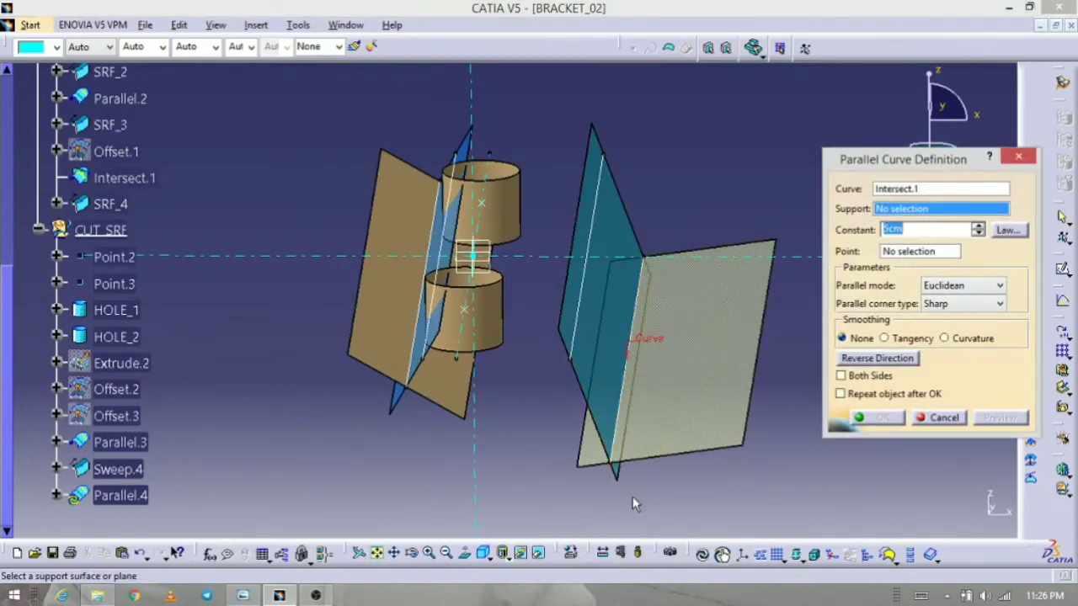
pyautogui.moveTo(633, 500); pyautogui.dragTo(621, 426, button='middle')
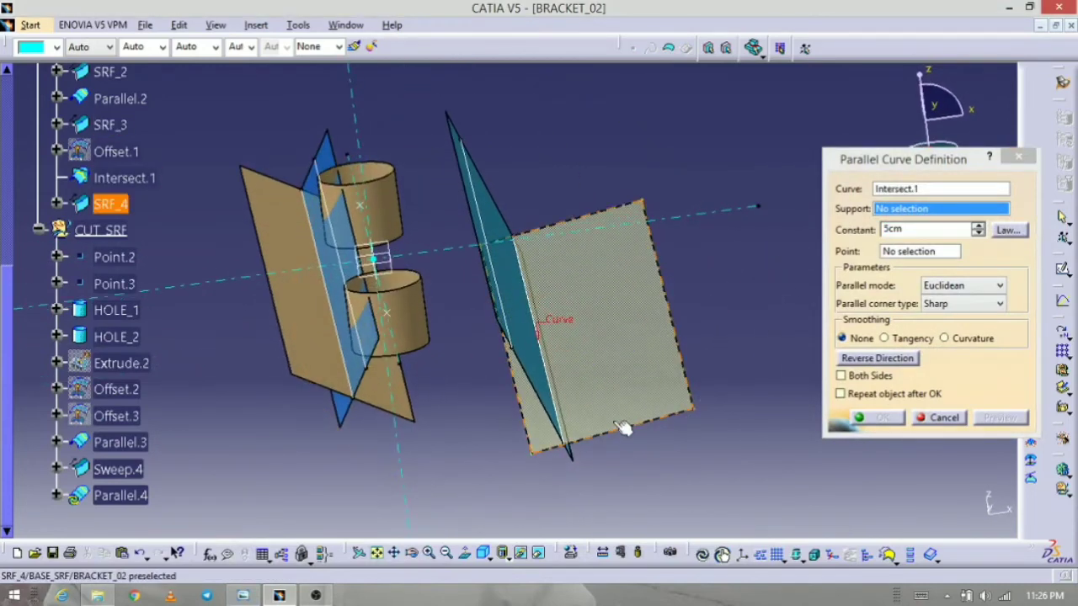
pyautogui.click(617, 410)
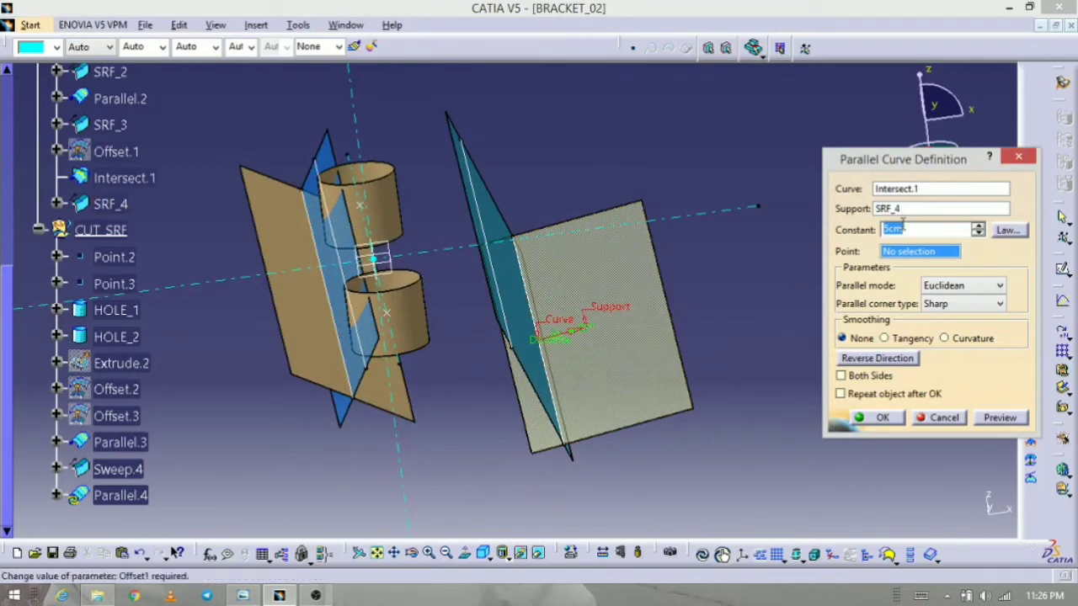
pyautogui.write('15')
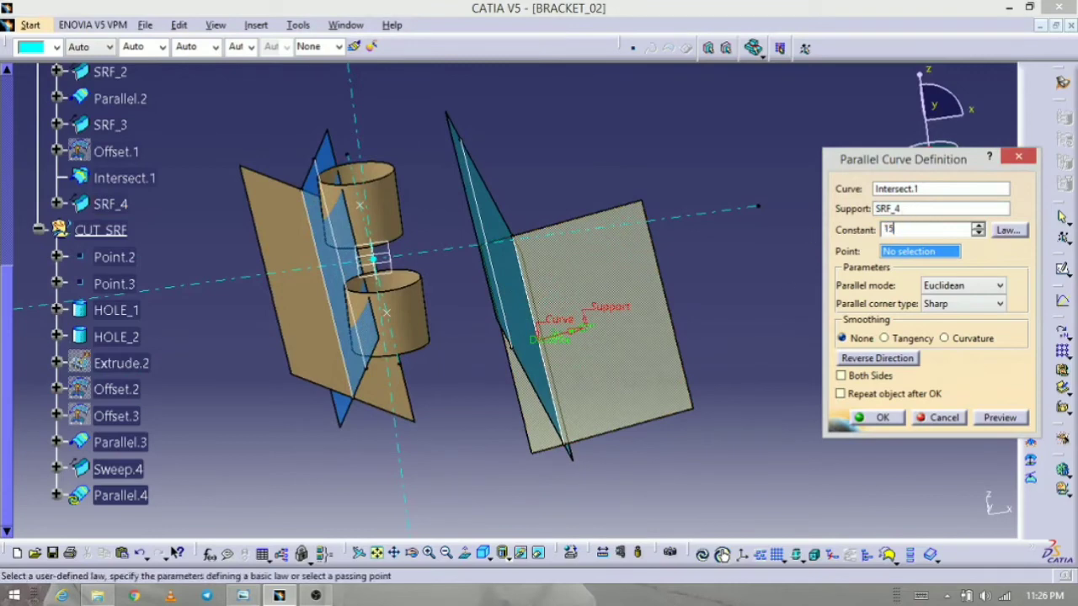
pyautogui.write('.5cm')
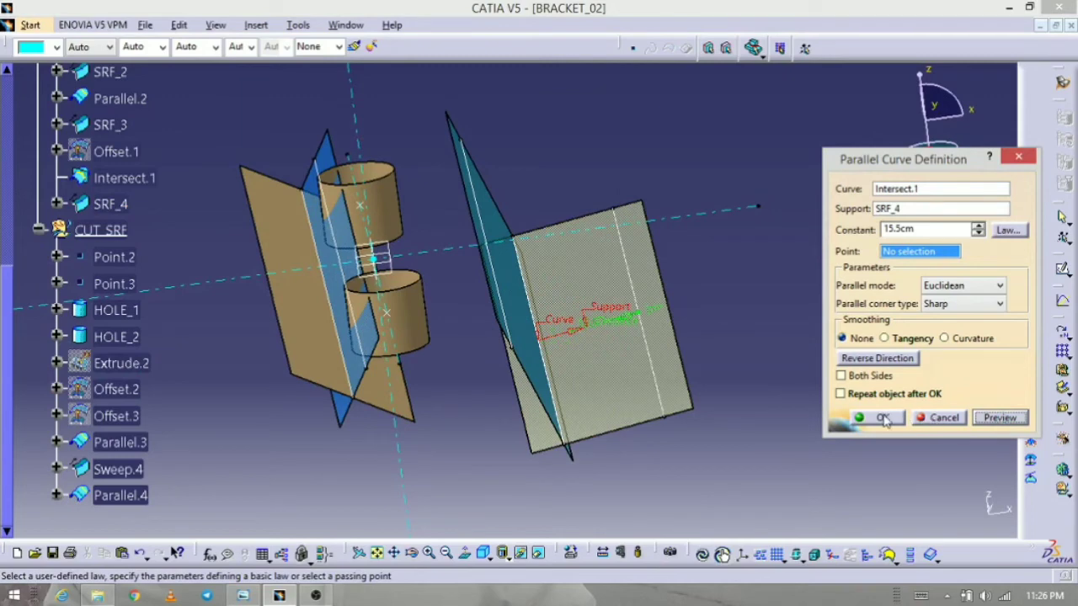
pyautogui.click(883, 418)
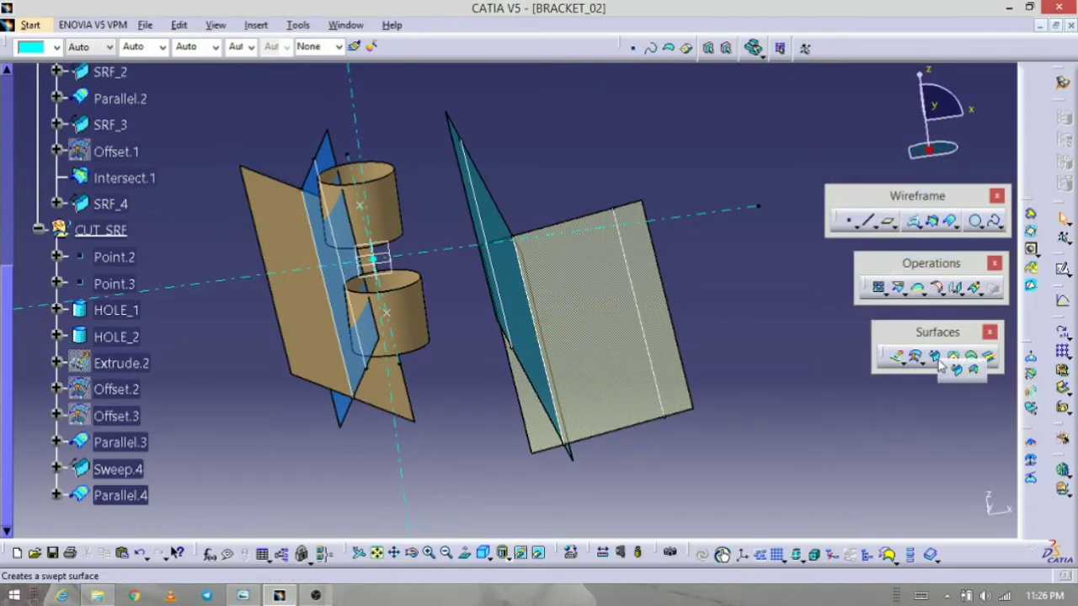
# - Create a swept surface with Parallel.4 as guide curve and SRF_4 as reference surface, at 90deg with both lengths 10 cm
pyautogui.click(958, 373)
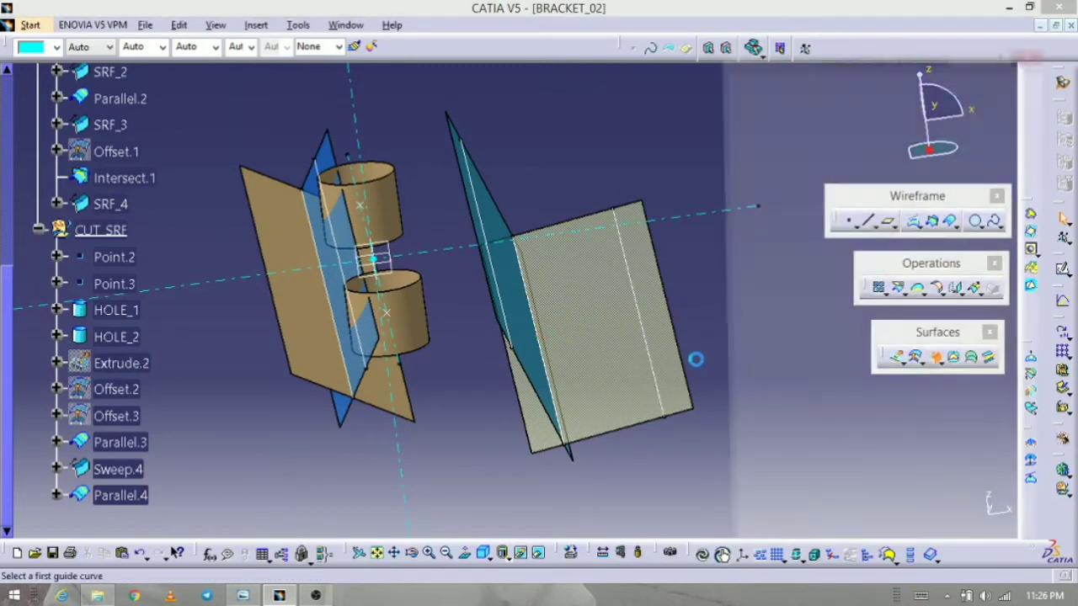
pyautogui.click(651, 310)
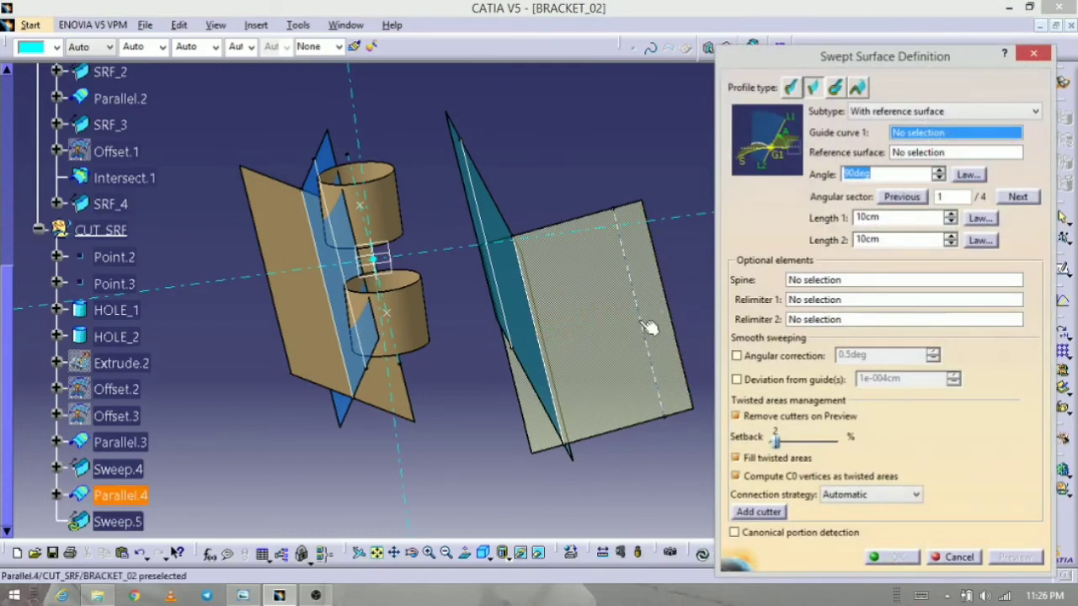
pyautogui.click(603, 362)
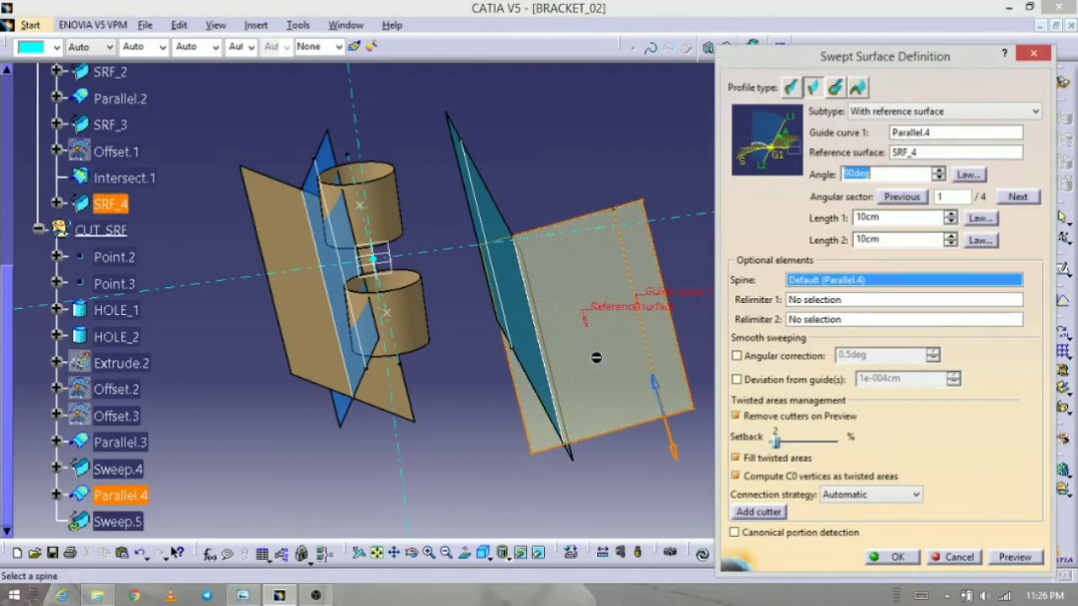
pyautogui.moveTo(615, 452); pyautogui.dragTo(737, 482, button='middle')
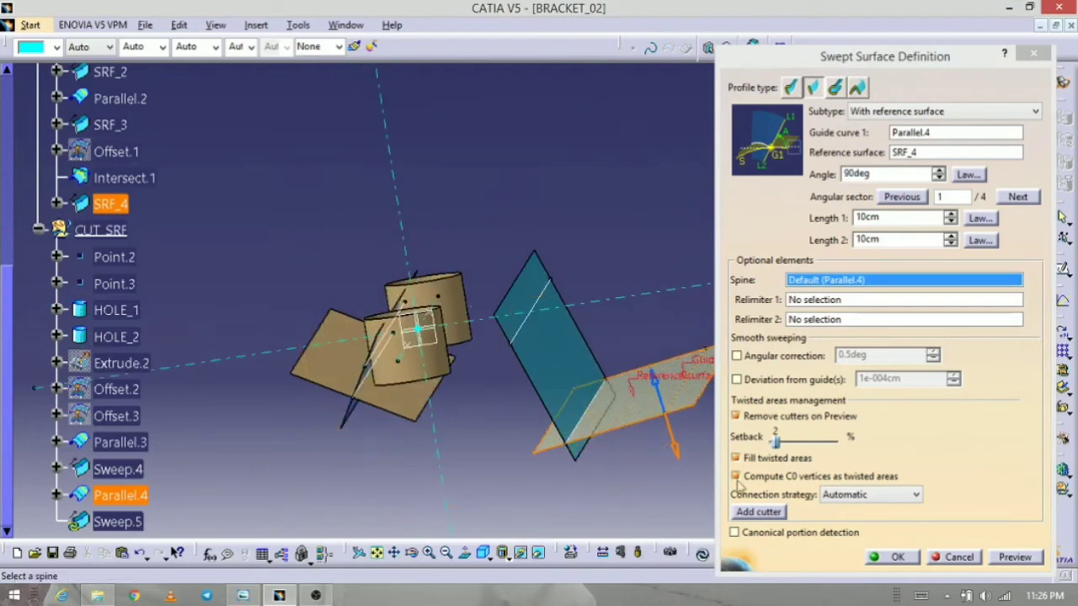
pyautogui.click(1007, 557)
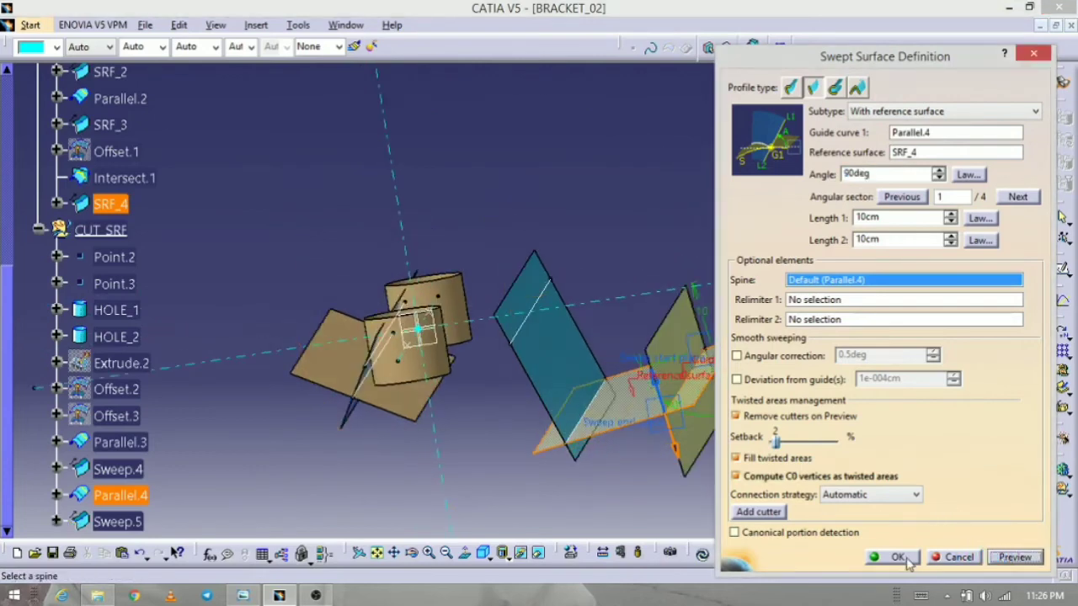
pyautogui.click(898, 558)
# - Colour the new swept surface Sweep.5 tan to match the other cutting surfaces
pyautogui.moveTo(645, 443); pyautogui.dragTo(677, 432, button='middle')
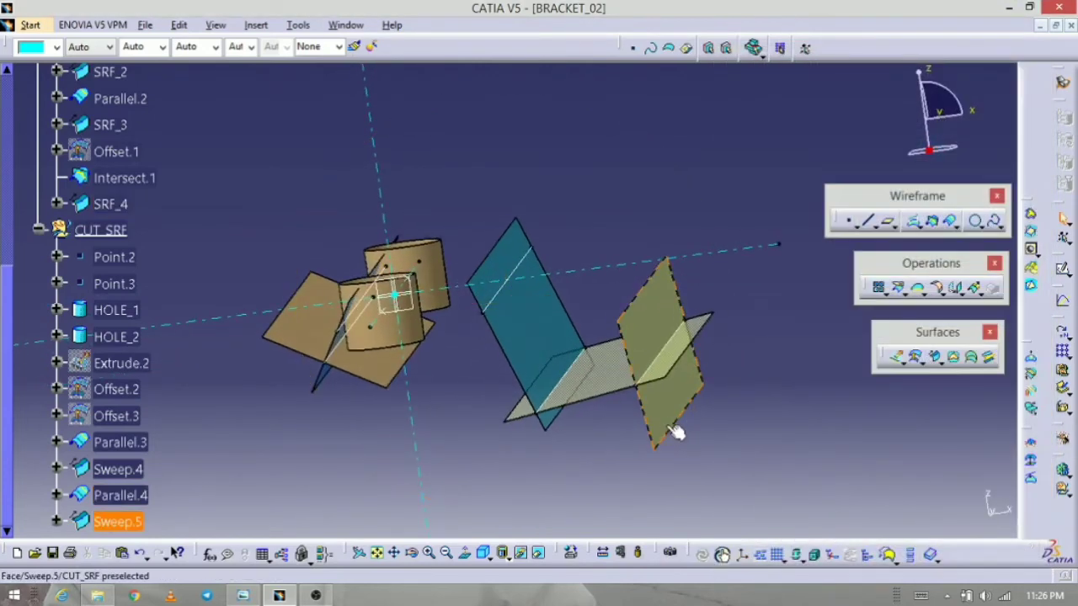
pyautogui.click(676, 432)
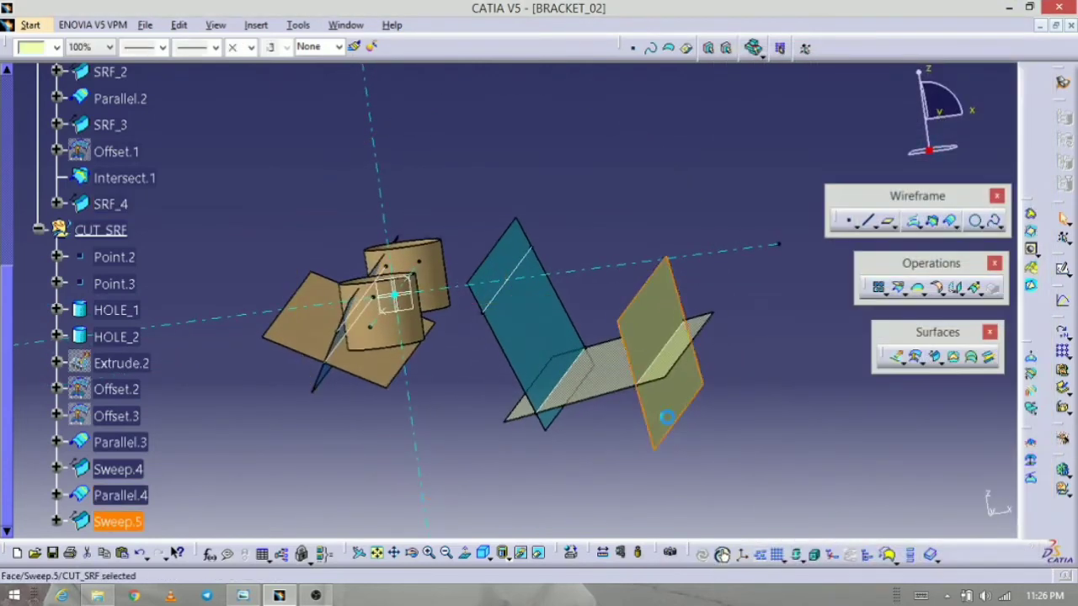
pyautogui.click(44, 50)
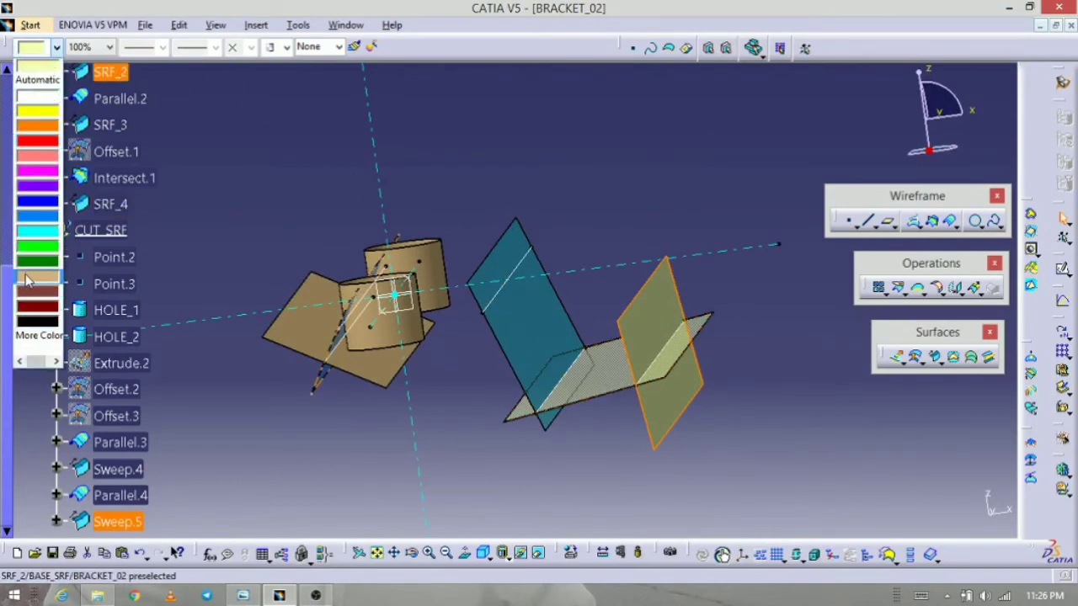
pyautogui.click(26, 280)
pyautogui.click(481, 390)
# - Show the two hidden side cutting surfaces Offset.2 and Offset.3 again
pyautogui.moveTo(481, 390); pyautogui.dragTo(655, 365, button='middle')
pyautogui.scroll(-4, 645, 368)
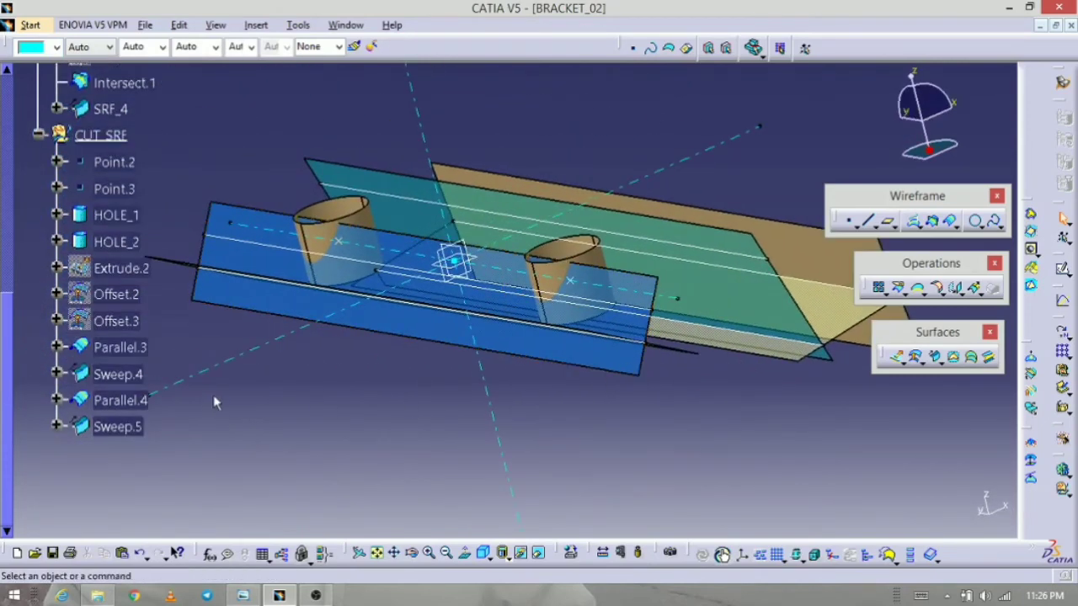
pyautogui.click(126, 296)
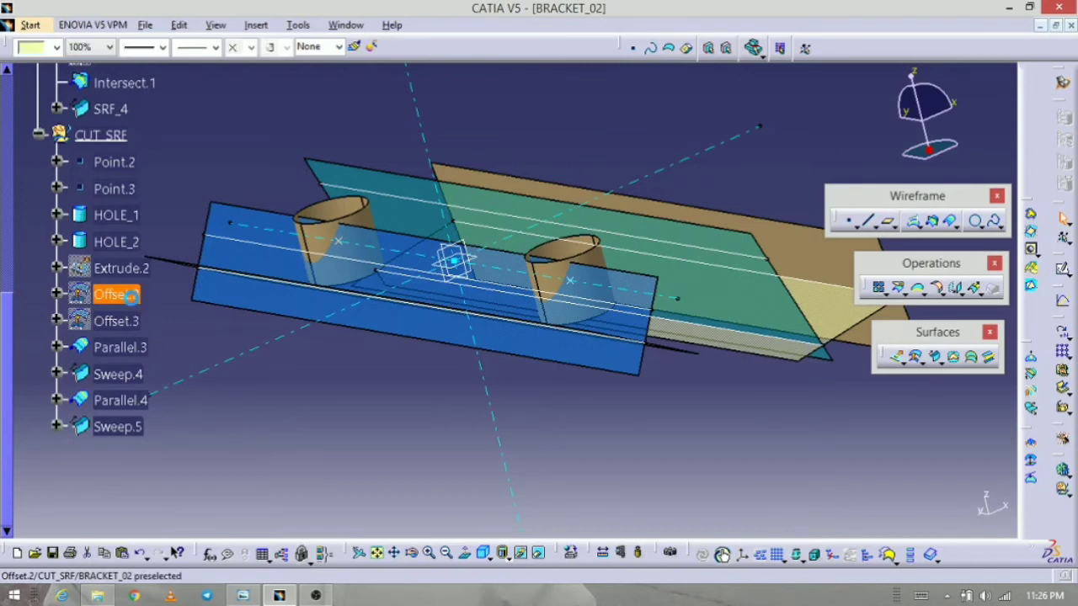
pyautogui.rightClick(125, 328)
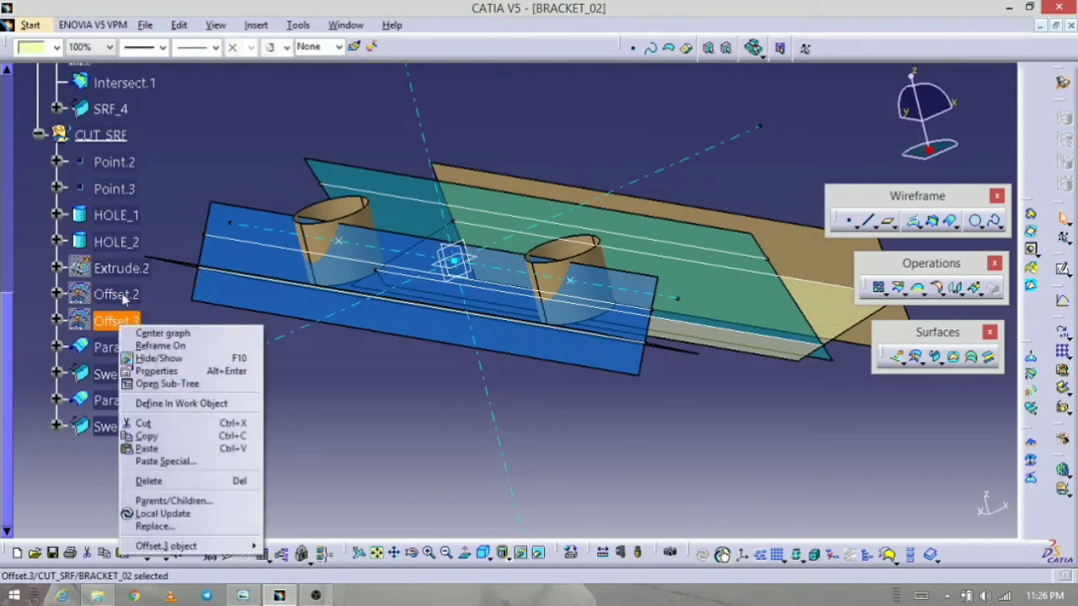
pyautogui.rightClick(124, 295)
pyautogui.rightClick(125, 295)
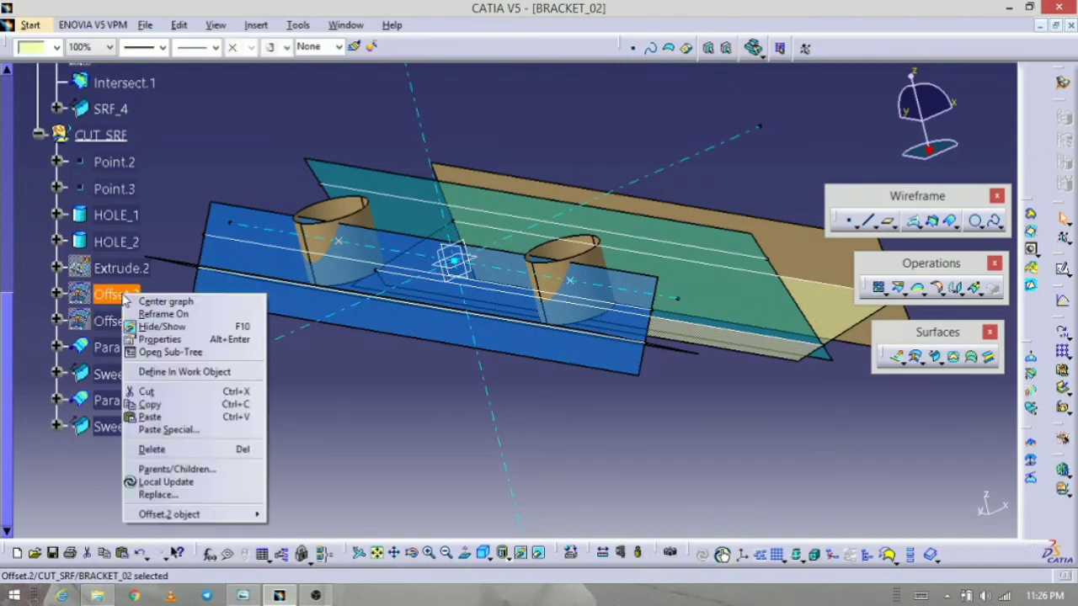
pyautogui.click(171, 330)
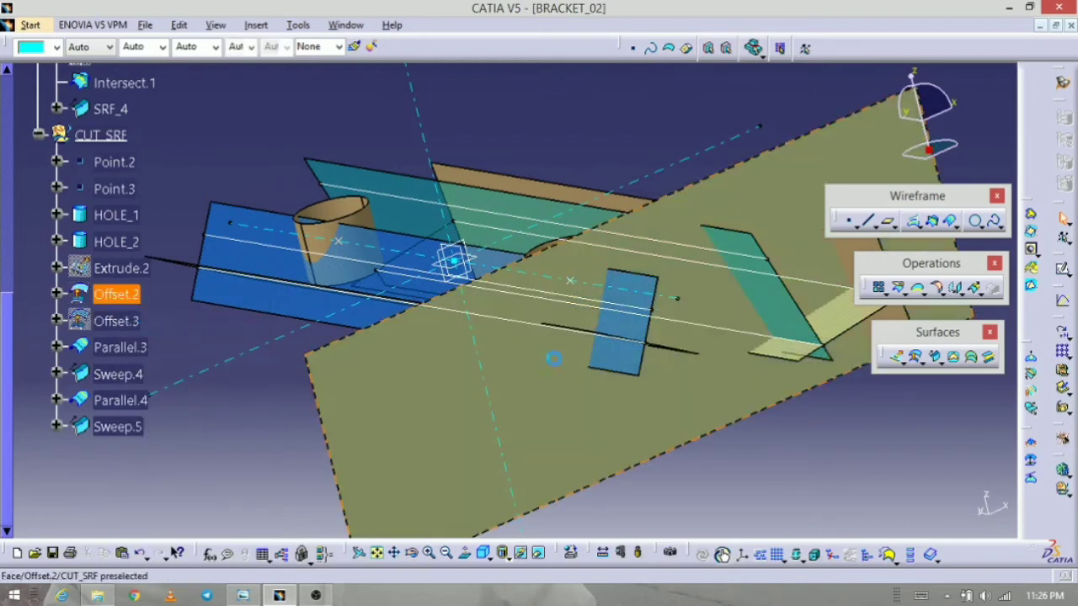
pyautogui.moveTo(472, 305); pyautogui.dragTo(512, 500, button='middle')
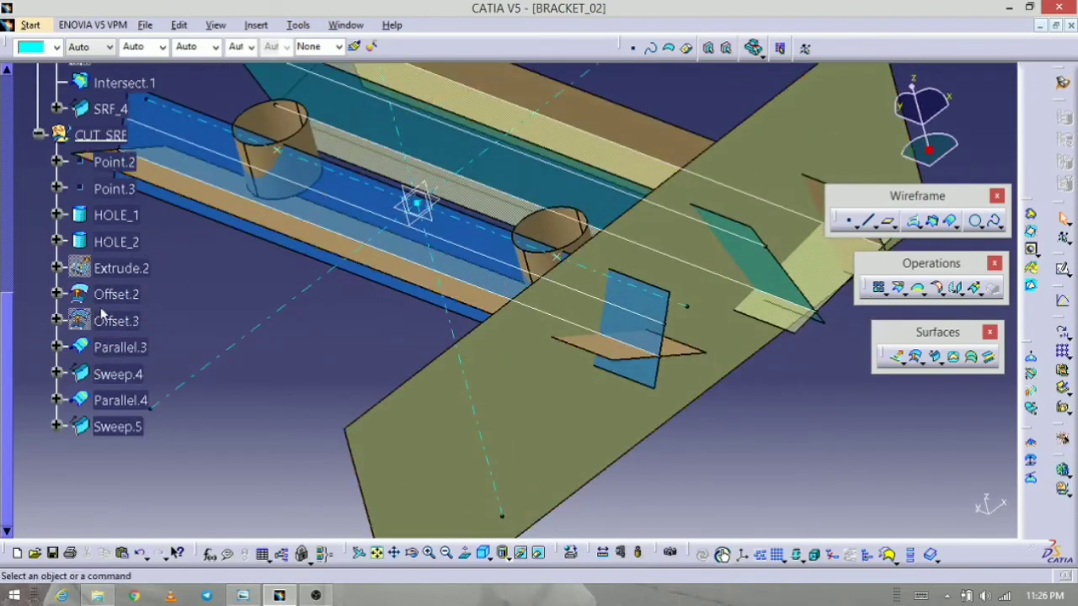
pyautogui.rightClick(124, 323)
pyautogui.click(155, 354)
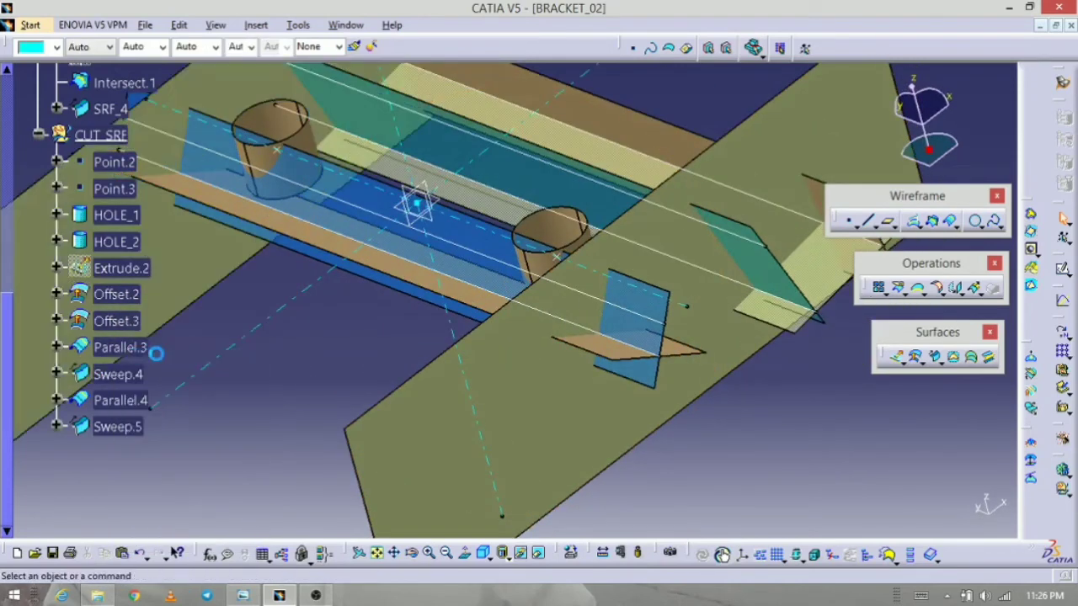
# - Trim the side cutting surface Offset.2 with the flange-end surface Sweep.4 in Standard mode
pyautogui.moveTo(252, 396); pyautogui.dragTo(498, 366, button='middle')
pyautogui.moveTo(582, 331); pyautogui.dragTo(632, 380, button='middle')
pyautogui.click(500, 351)
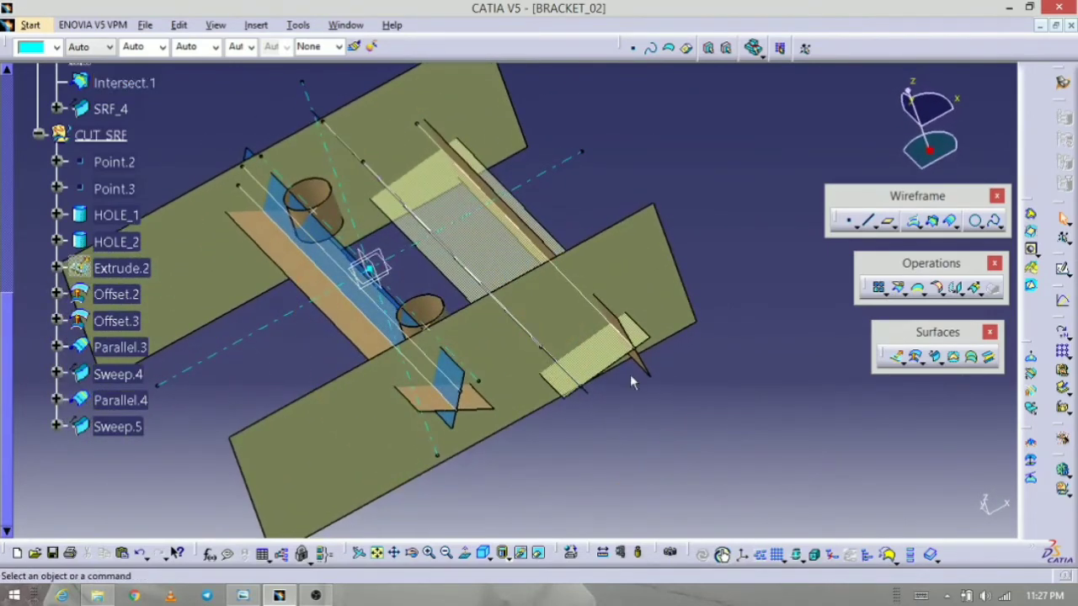
pyautogui.click(906, 295)
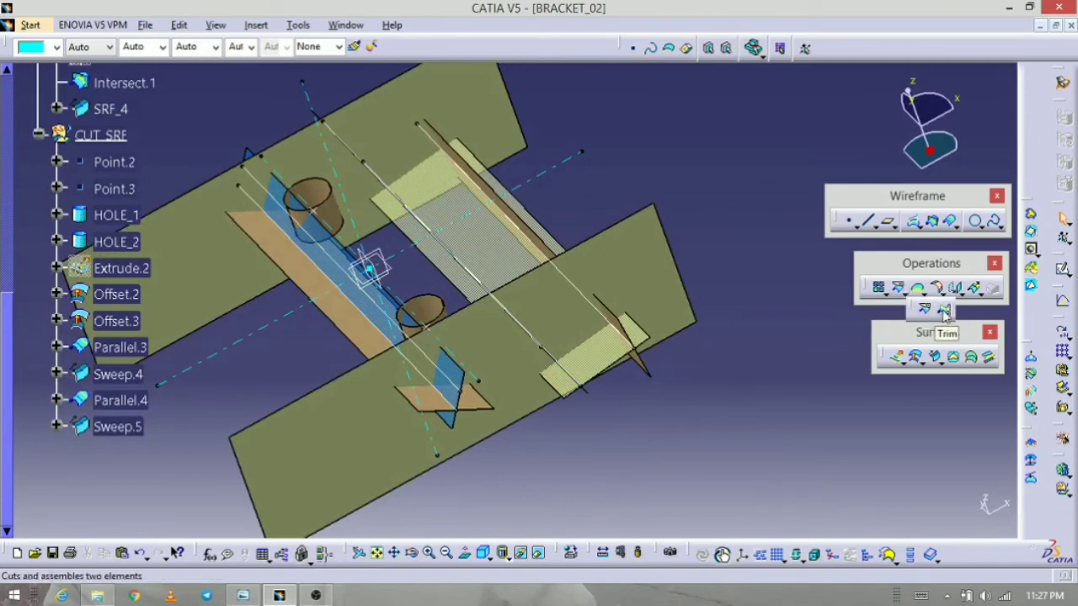
pyautogui.click(941, 309)
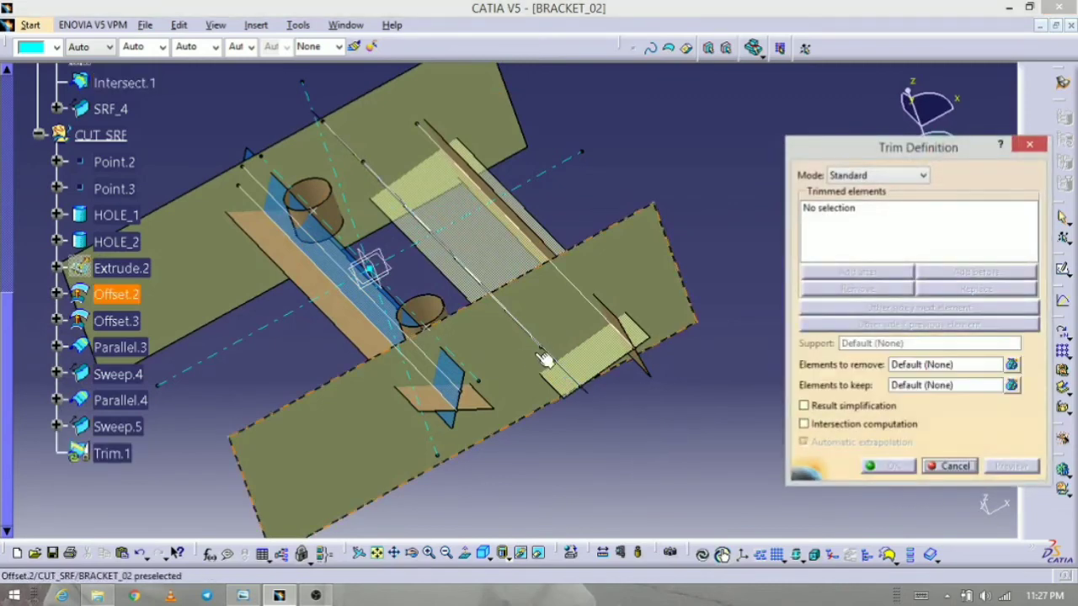
pyautogui.click(511, 364)
pyautogui.moveTo(453, 434); pyautogui.dragTo(421, 356, button='middle')
pyautogui.click(365, 364)
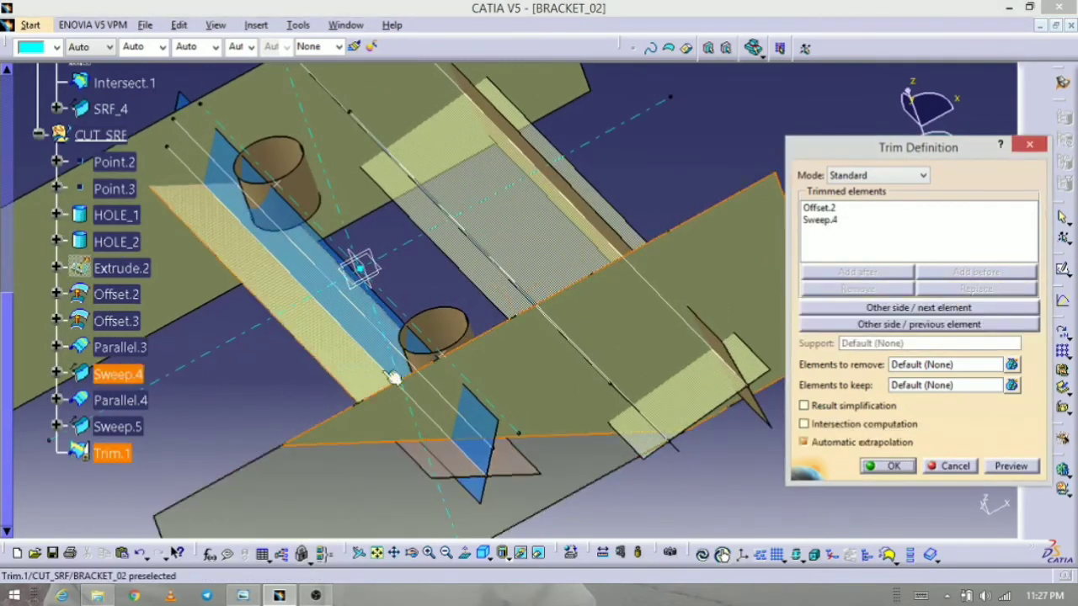
pyautogui.click(891, 466)
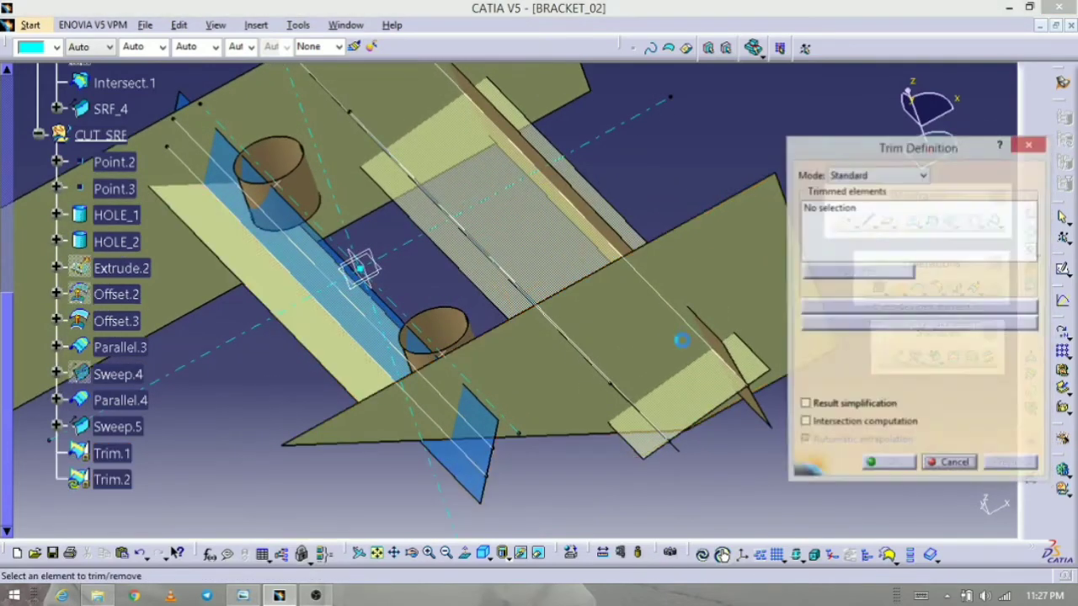
# - Trim the joined surface Trim.1 with the opposite side cutting surface Offset.3
pyautogui.moveTo(483, 273); pyautogui.dragTo(638, 407, button='middle')
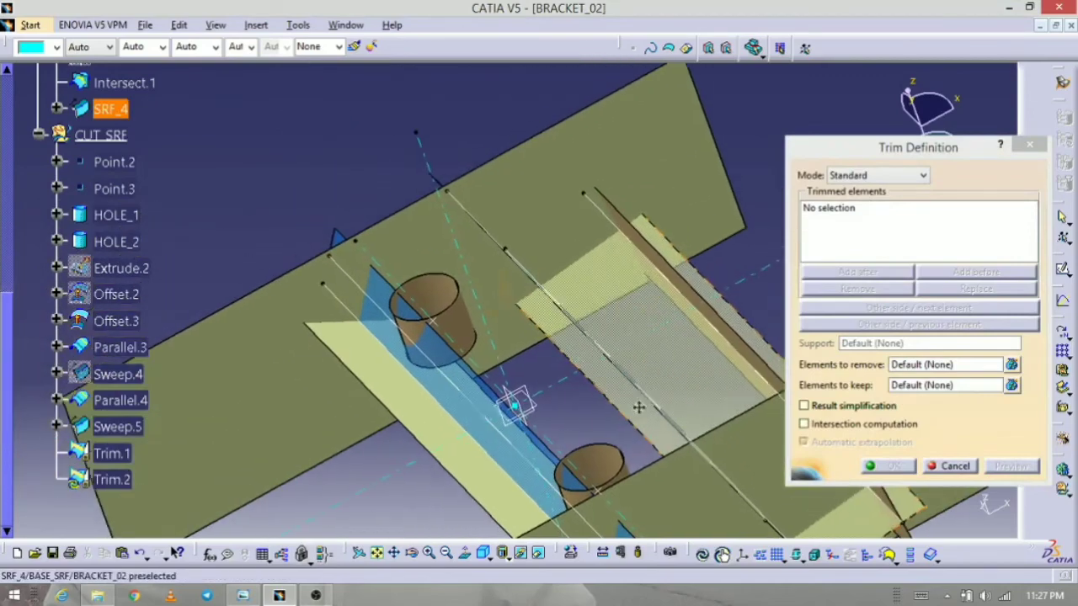
pyautogui.click(381, 362)
pyautogui.click(545, 245)
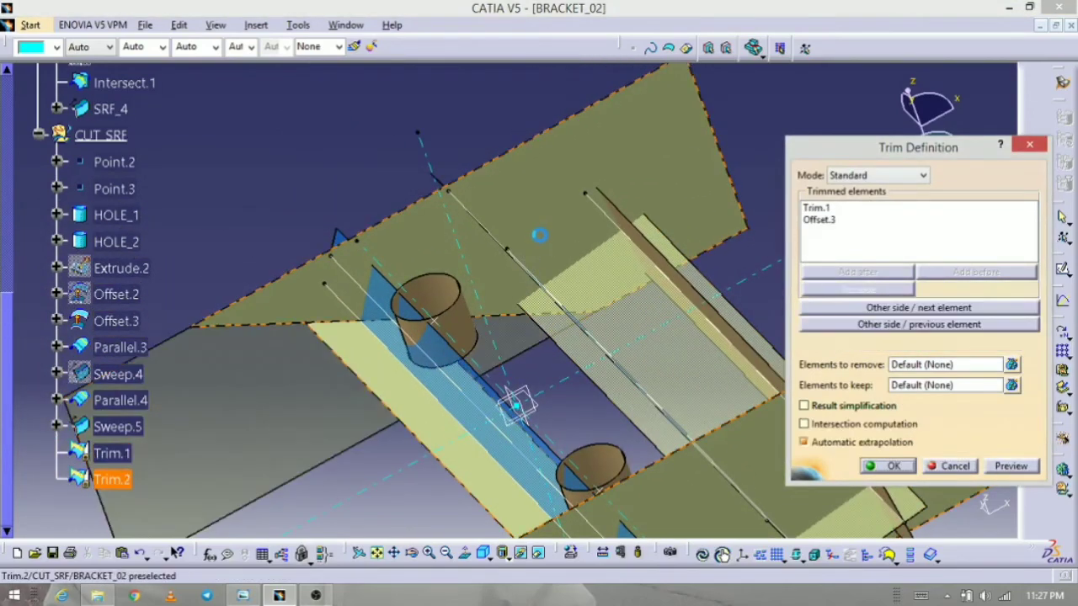
pyautogui.click(893, 466)
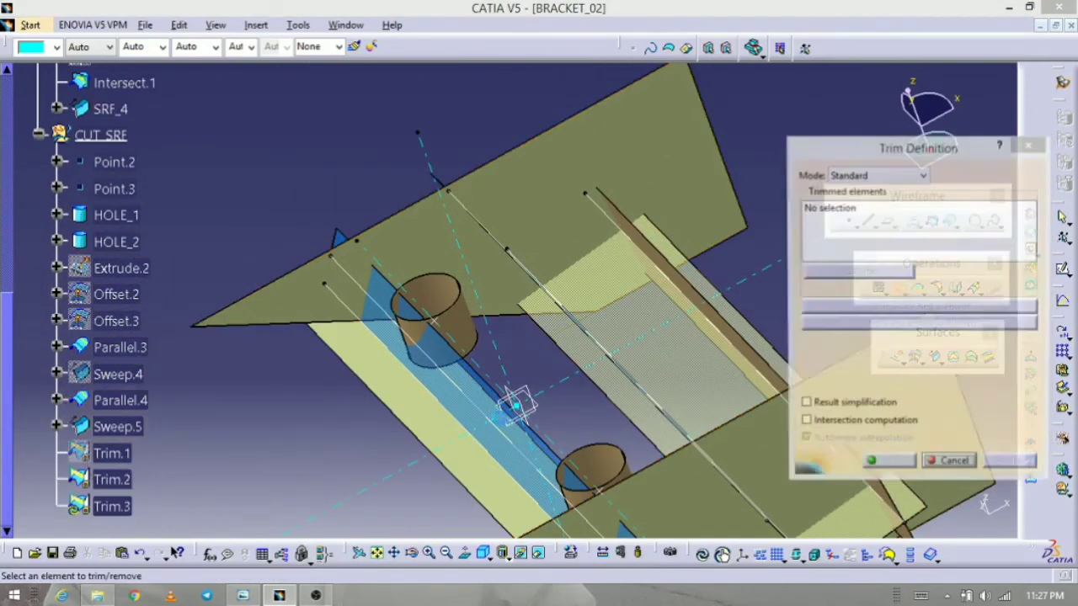
# - Trim the upper flange-end surface Sweep.5 with Trim.2 to close the outer cutting boundary
pyautogui.moveTo(606, 354); pyautogui.dragTo(534, 313, button='middle')
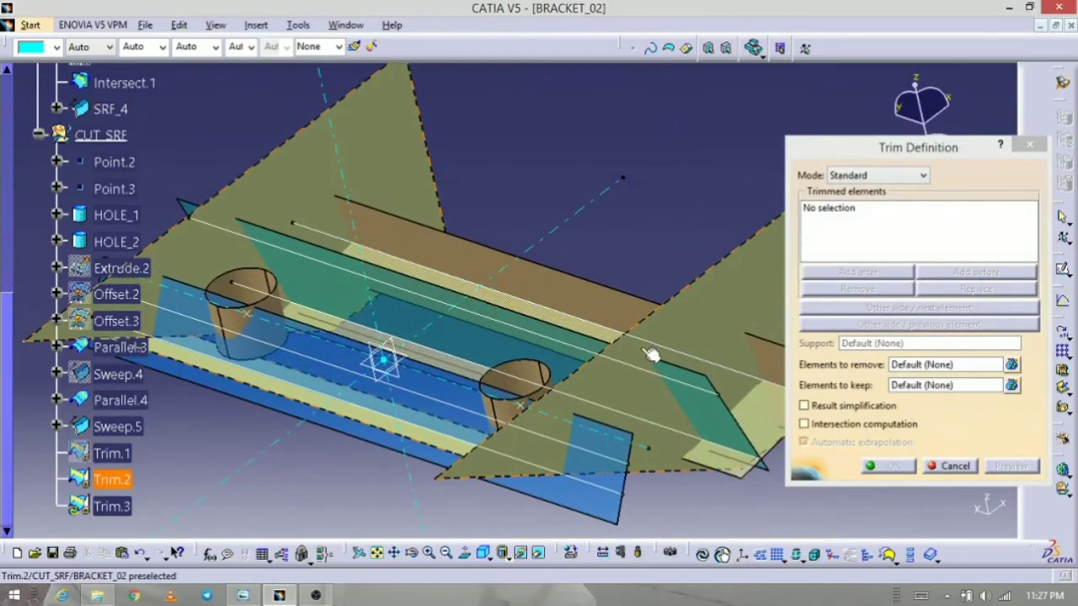
pyautogui.click(610, 314)
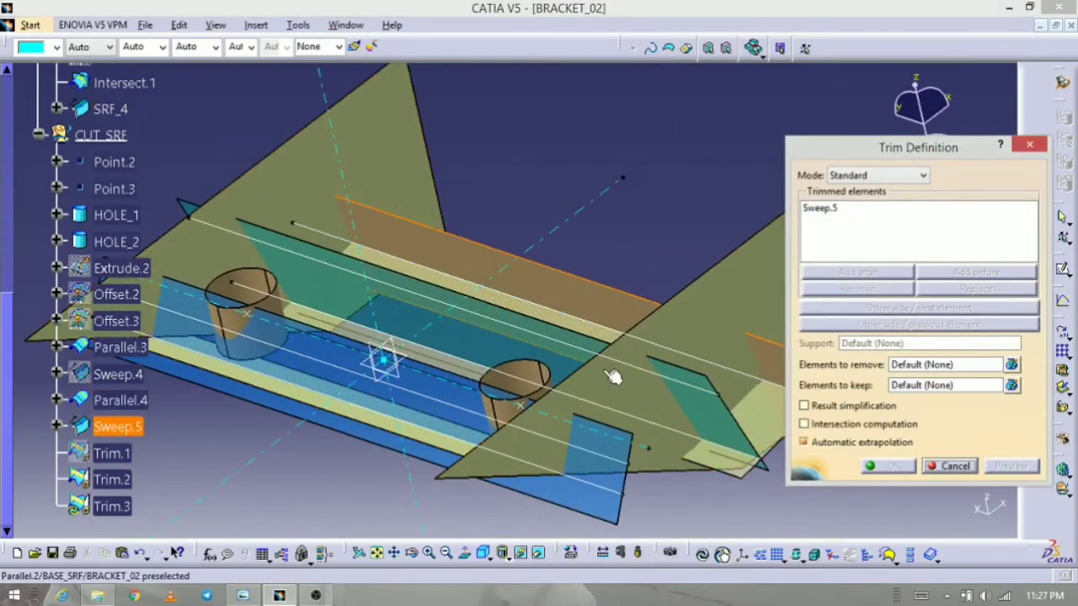
pyautogui.click(616, 388)
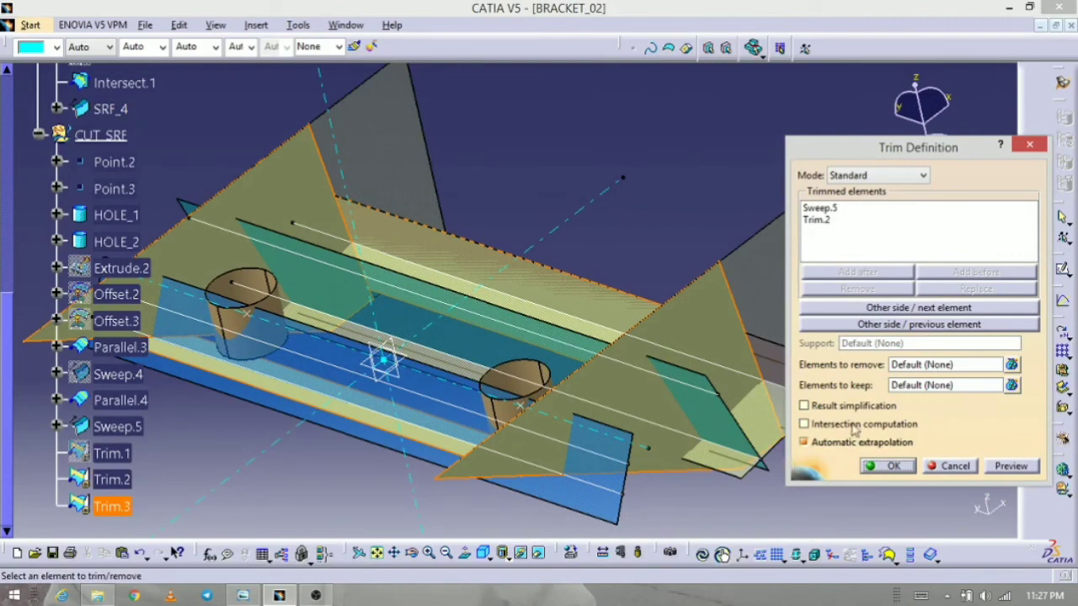
pyautogui.click(893, 471)
pyautogui.moveTo(471, 379); pyautogui.dragTo(428, 250, button='middle')
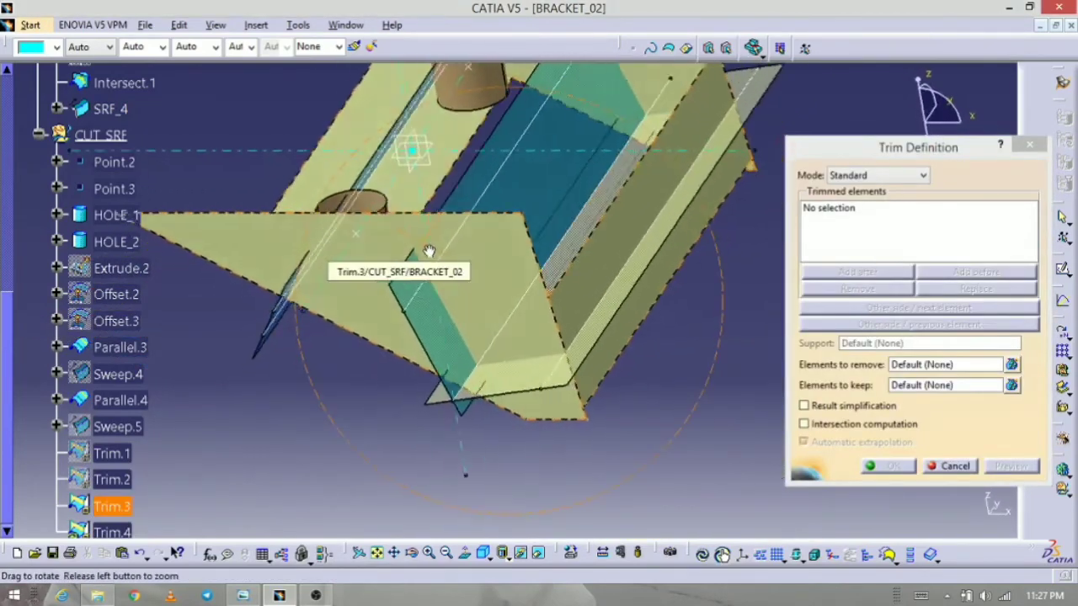
# - Leave the Trim command and hide the BASE_SRF geometrical set to isolate the cutting surfaces
pyautogui.click(952, 467)
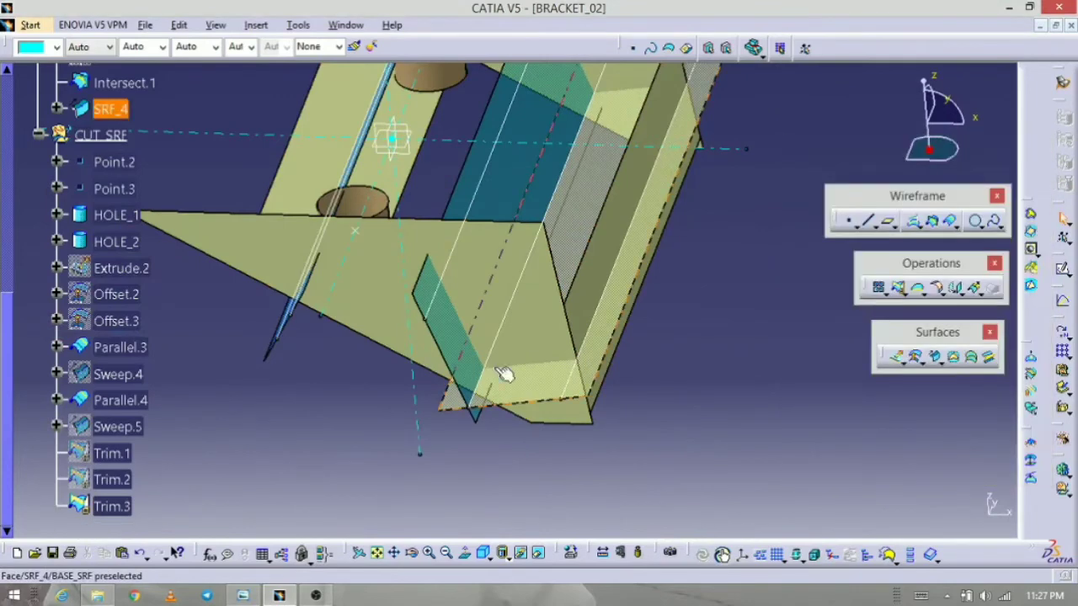
pyautogui.moveTo(506, 373); pyautogui.dragTo(514, 492, button='middle')
pyautogui.scroll(5, 161, 304)
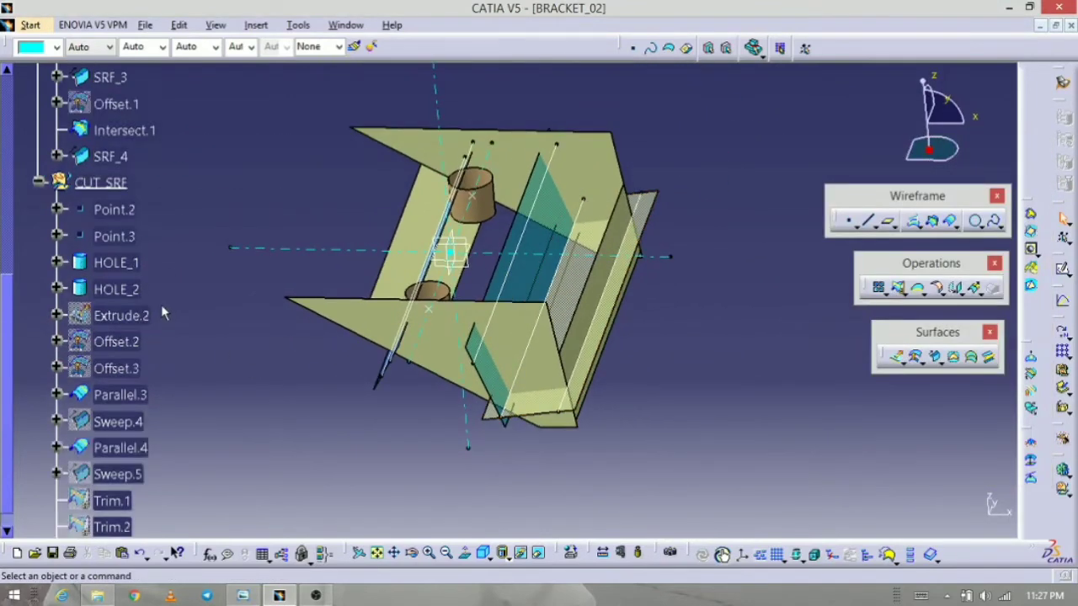
pyautogui.scroll(-2, 162, 310)
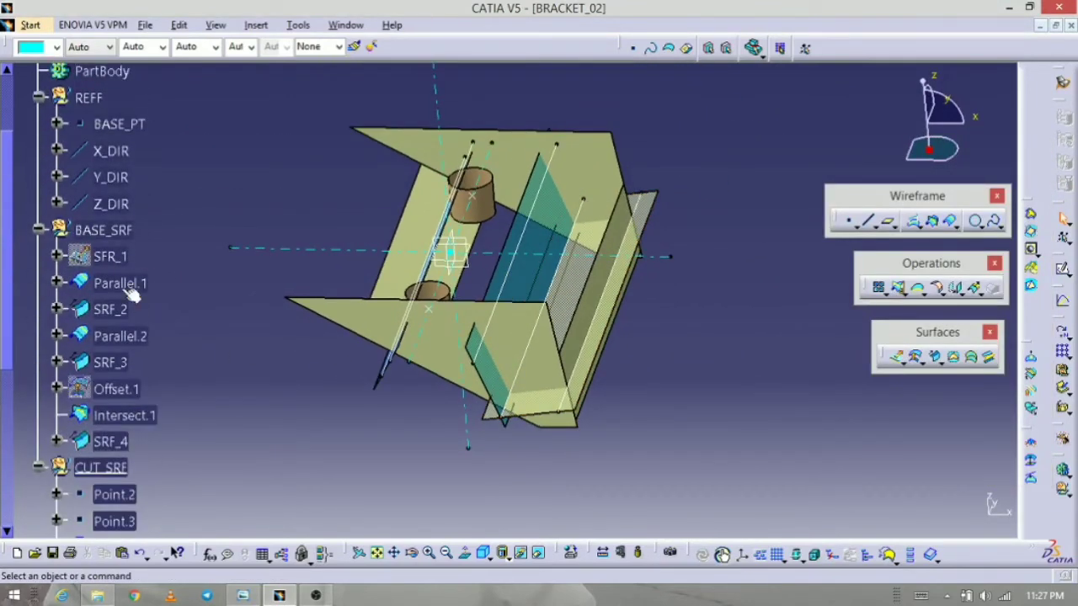
pyautogui.rightClick(122, 234)
pyautogui.click(202, 270)
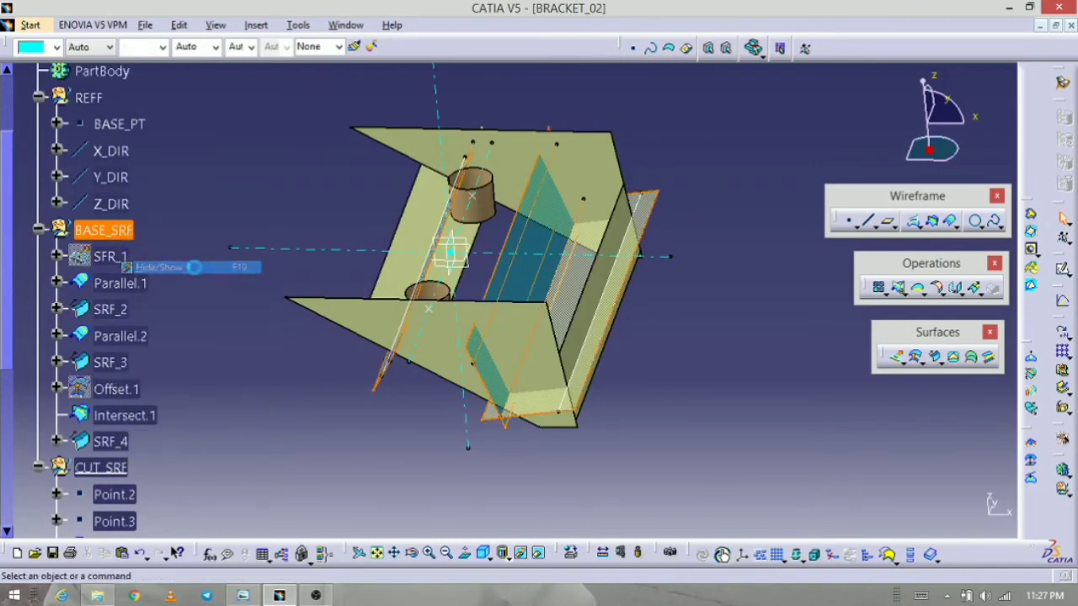
pyautogui.moveTo(281, 327); pyautogui.dragTo(289, 283, button='middle')
pyautogui.moveTo(364, 376); pyautogui.dragTo(373, 399, button='middle')
pyautogui.moveTo(494, 399); pyautogui.dragTo(539, 448, button='middle')
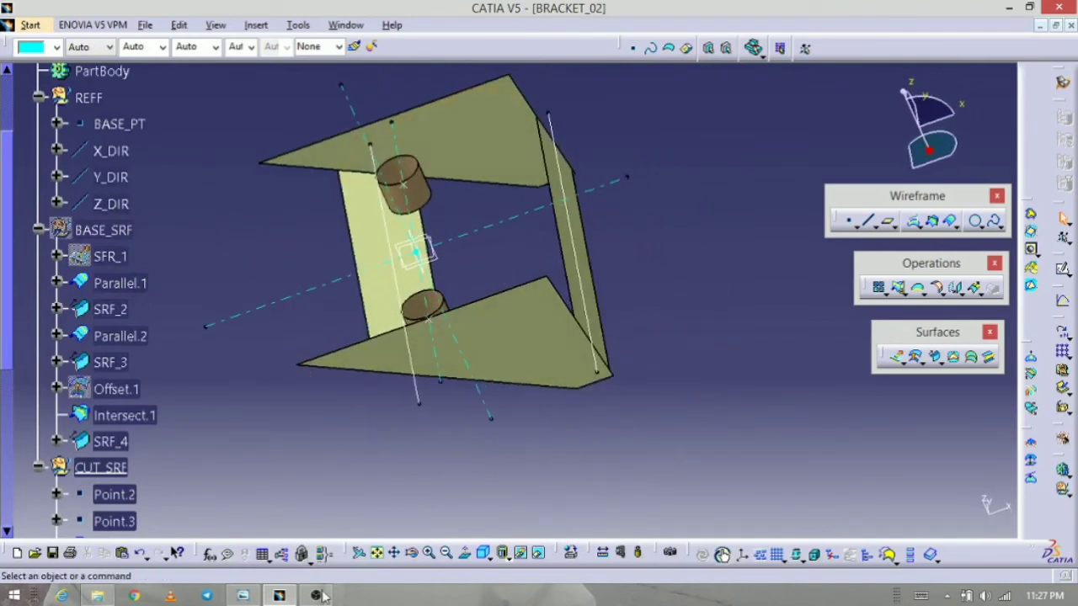
# - Check the corner radii in the bracket drawing and round both edges between the sides and one flange-end surface of Trim.3 with 5 cm edge fillets
pyautogui.click(244, 596)
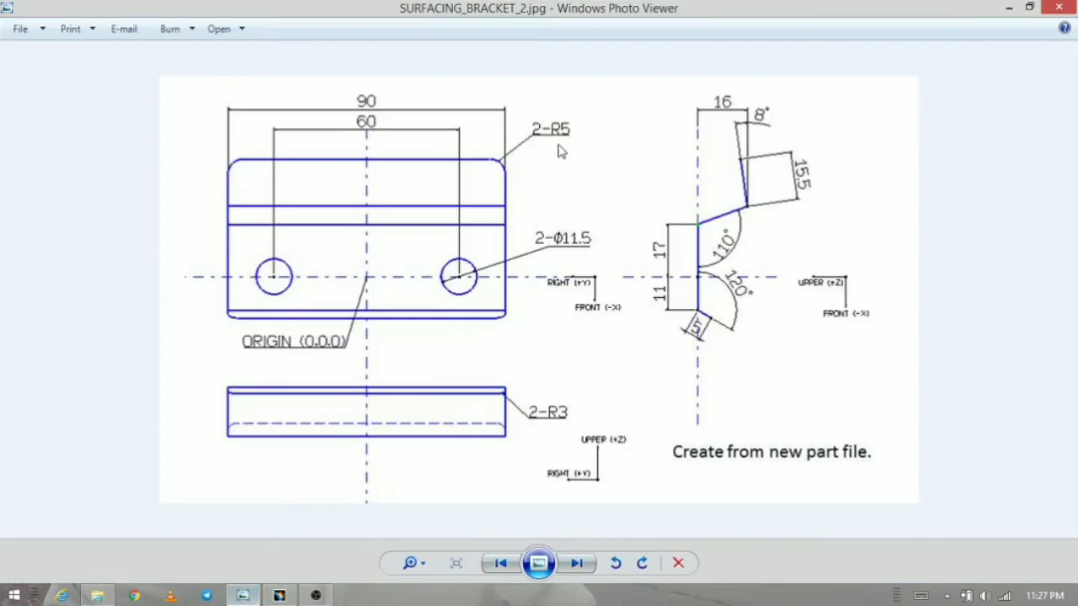
pyautogui.click(251, 596)
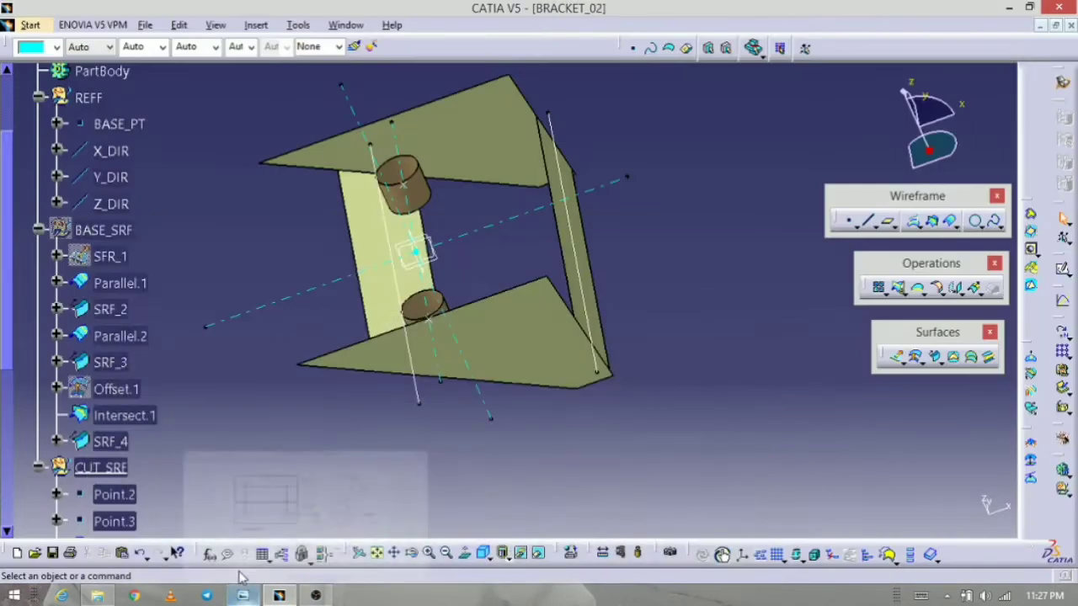
pyautogui.click(943, 294)
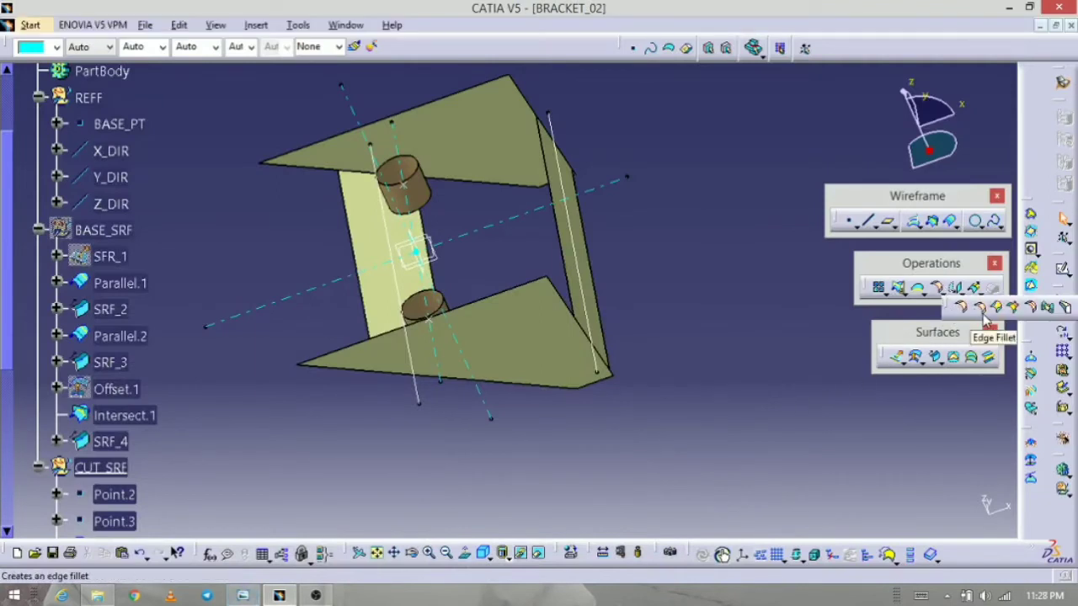
pyautogui.click(982, 310)
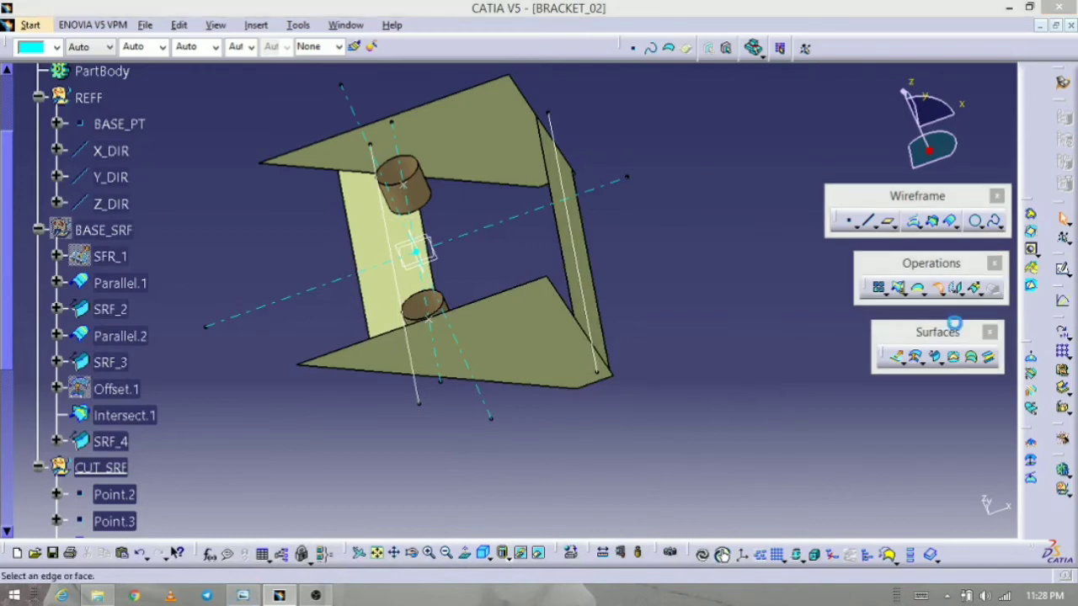
pyautogui.moveTo(591, 404); pyautogui.dragTo(513, 392, button='middle')
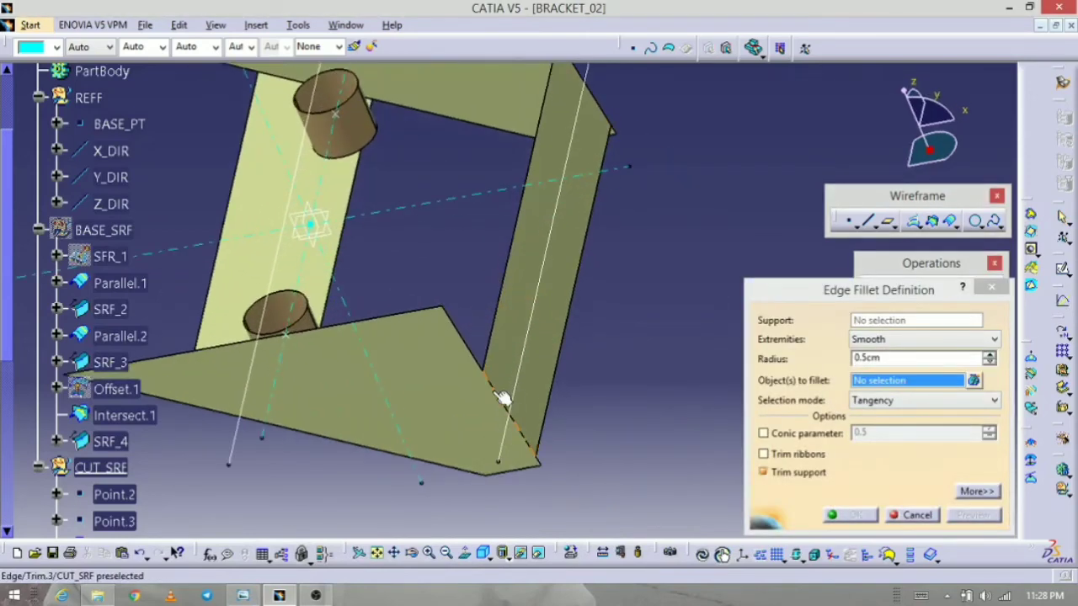
pyautogui.click(505, 397)
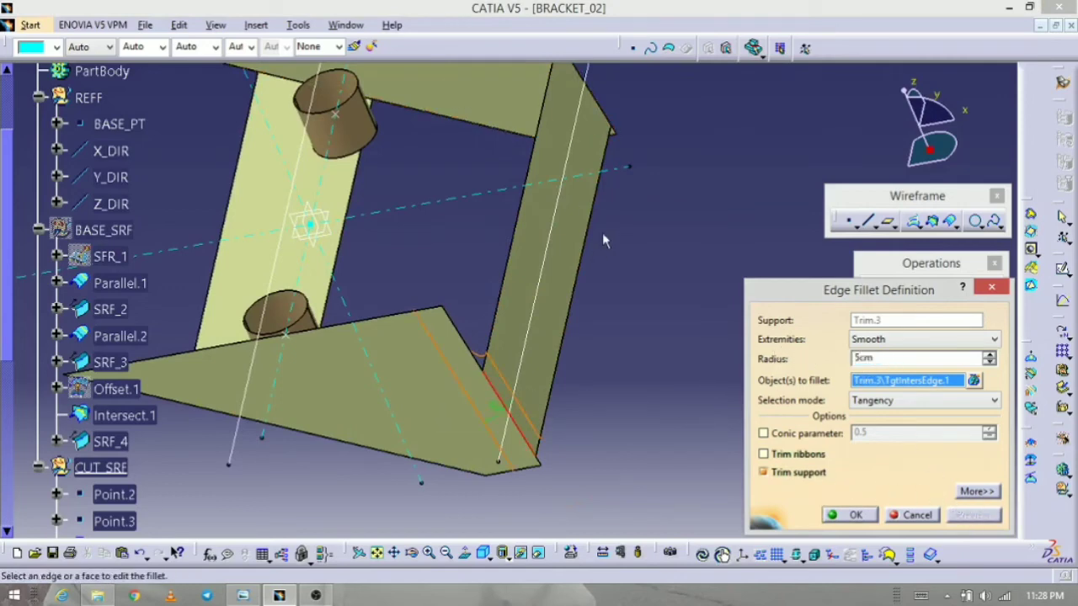
pyautogui.moveTo(604, 235); pyautogui.dragTo(607, 264, button='middle')
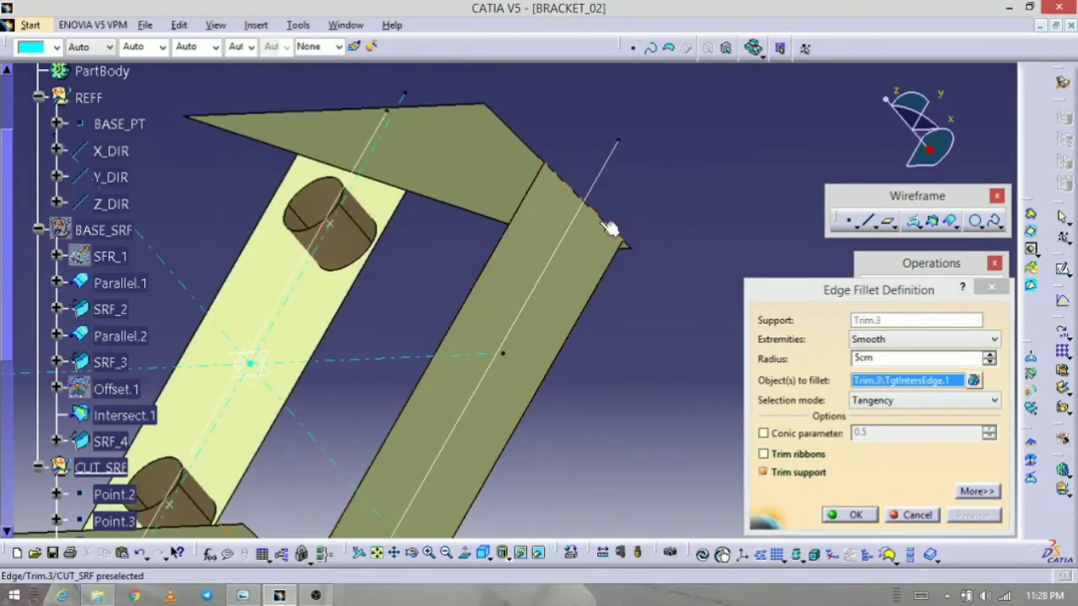
pyautogui.click(609, 229)
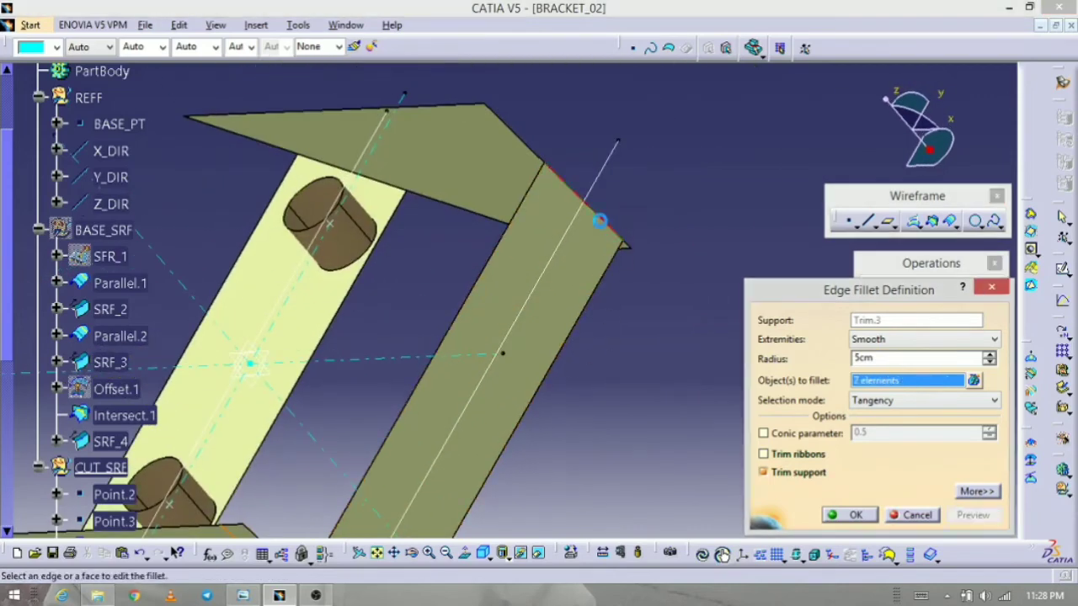
pyautogui.click(854, 513)
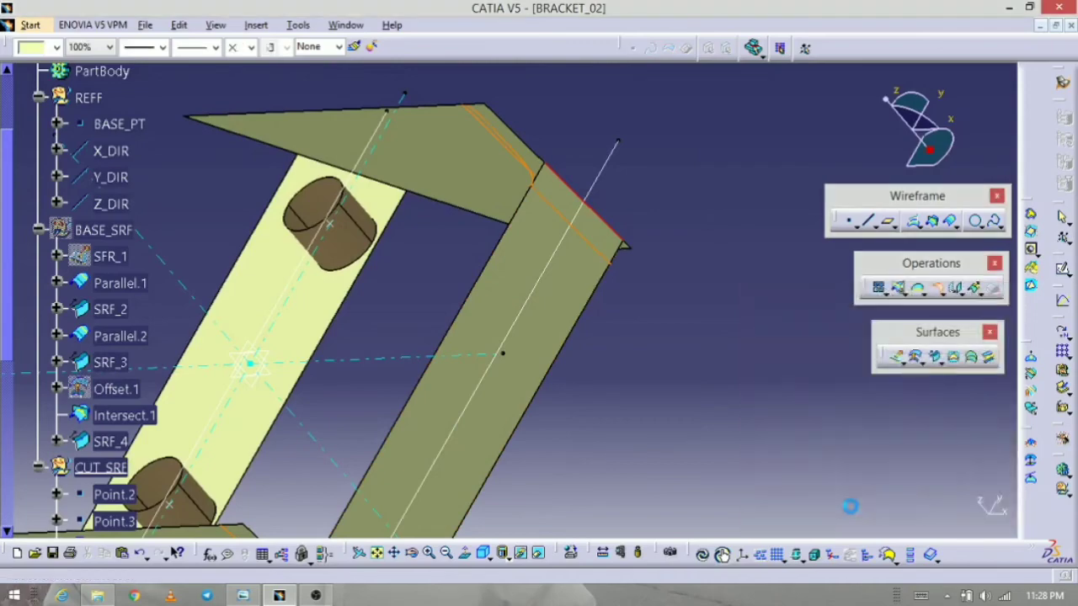
# - Round the two side edges at the opposite flange-end surface of EdgeFillet.1 with edge fillets of radius 3
pyautogui.moveTo(551, 363); pyautogui.dragTo(476, 341, button='middle')
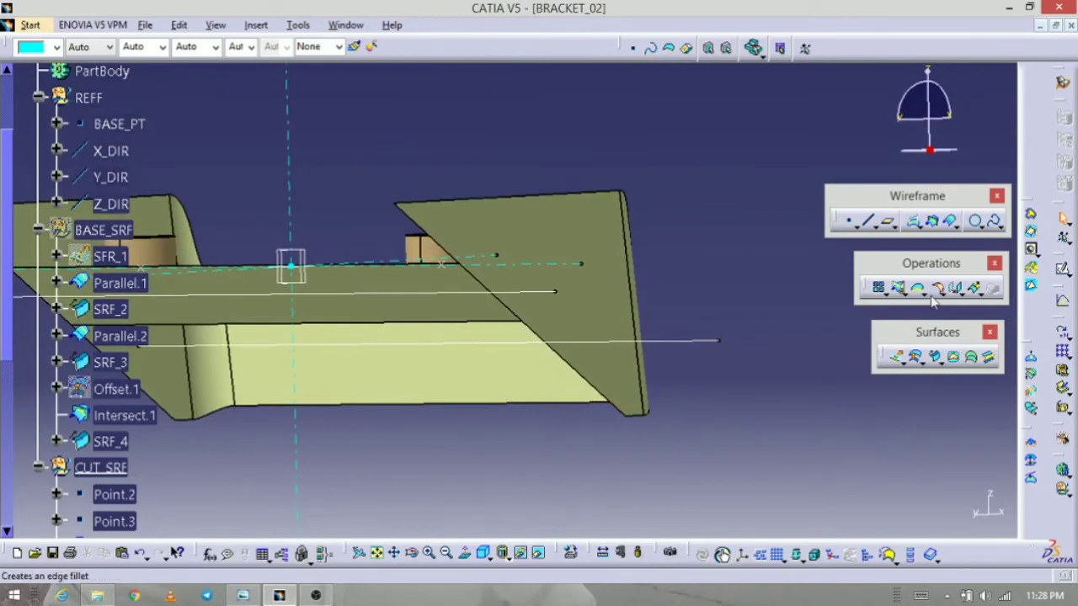
pyautogui.click(931, 300)
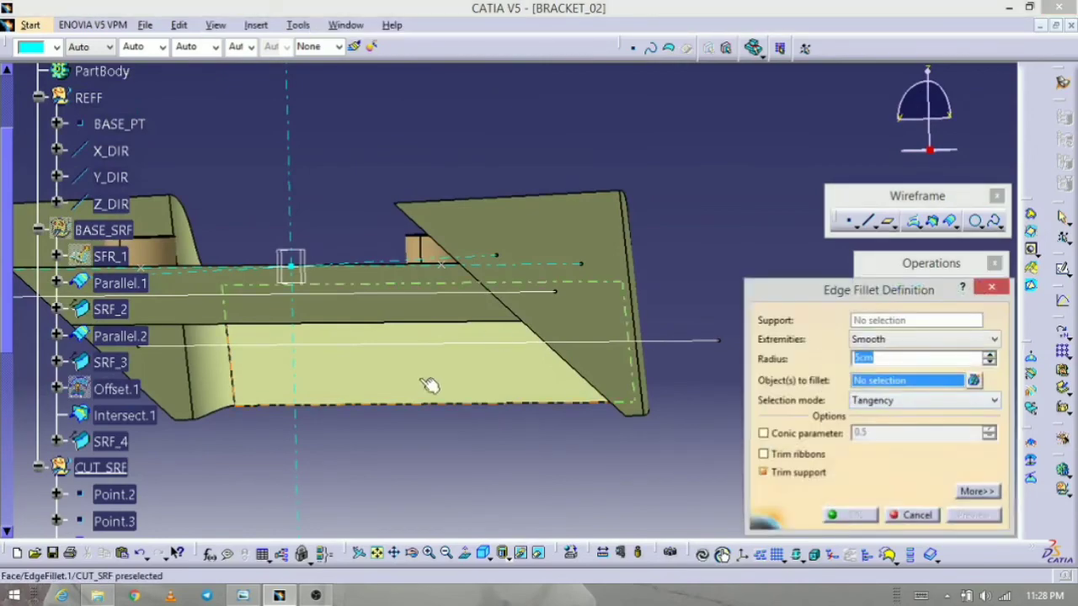
pyautogui.moveTo(429, 384); pyautogui.dragTo(633, 301, button='middle')
pyautogui.click(353, 276)
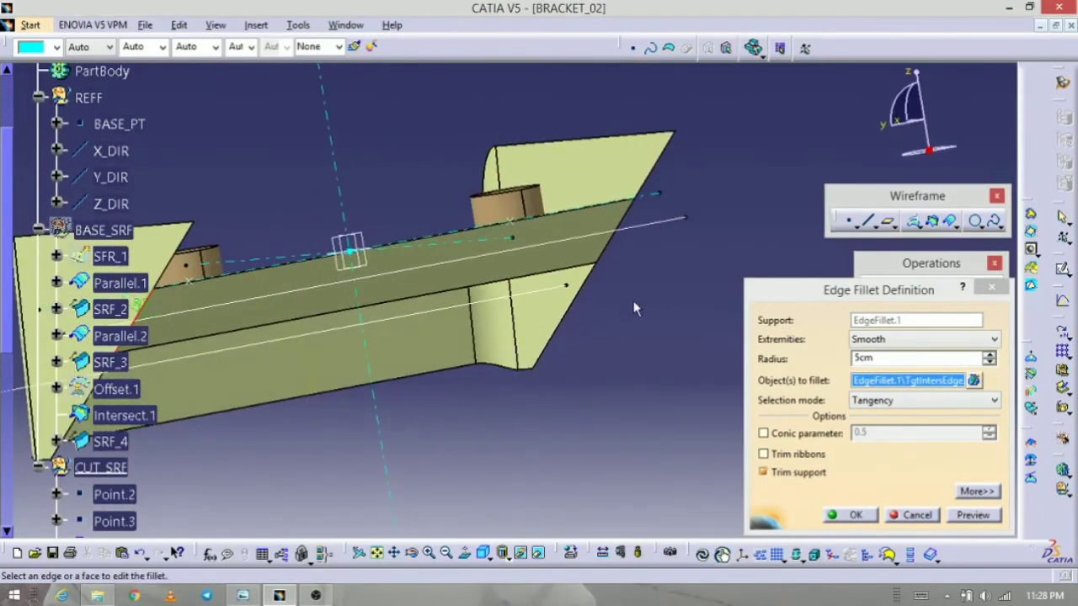
pyautogui.click(627, 216)
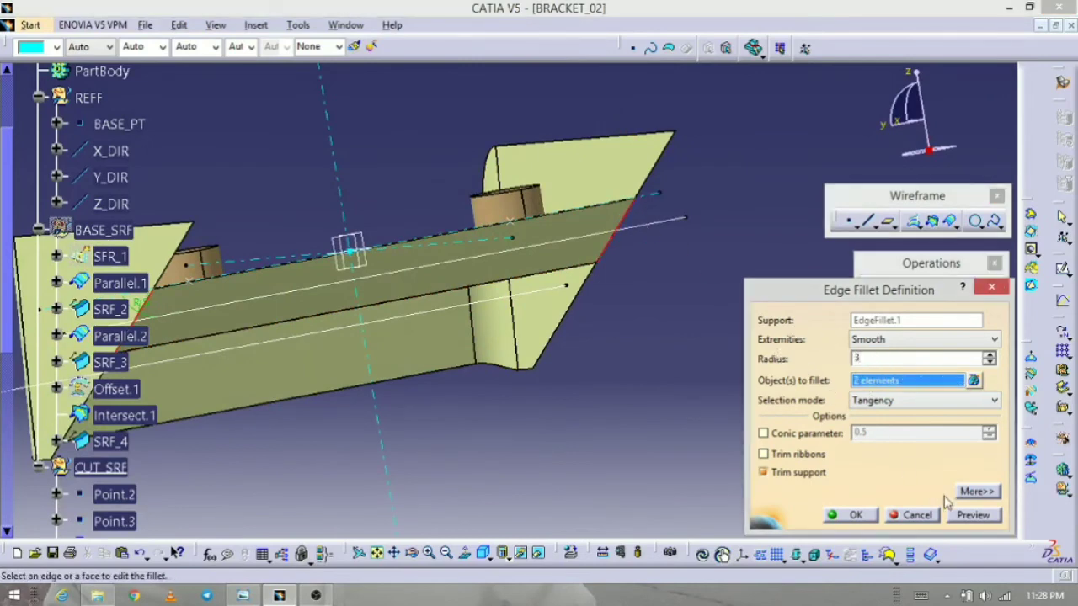
pyautogui.click(972, 515)
pyautogui.click(870, 518)
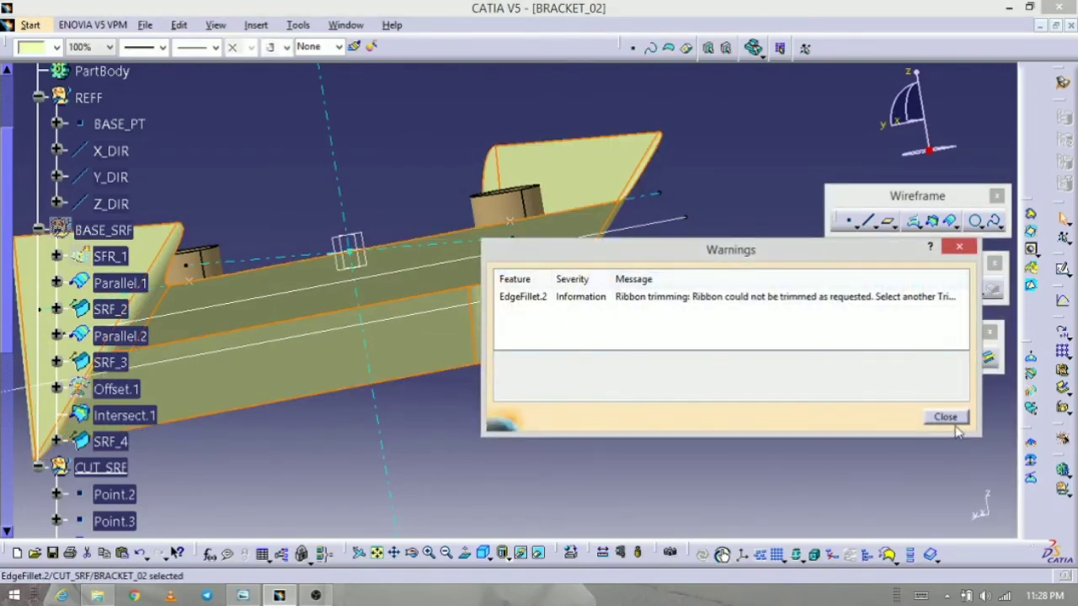
pyautogui.click(945, 417)
# - Rename the filleted cutting surface EdgeFillet.2 as CUT_SRF and color it tan
pyautogui.moveTo(813, 378); pyautogui.dragTo(573, 438, button='middle')
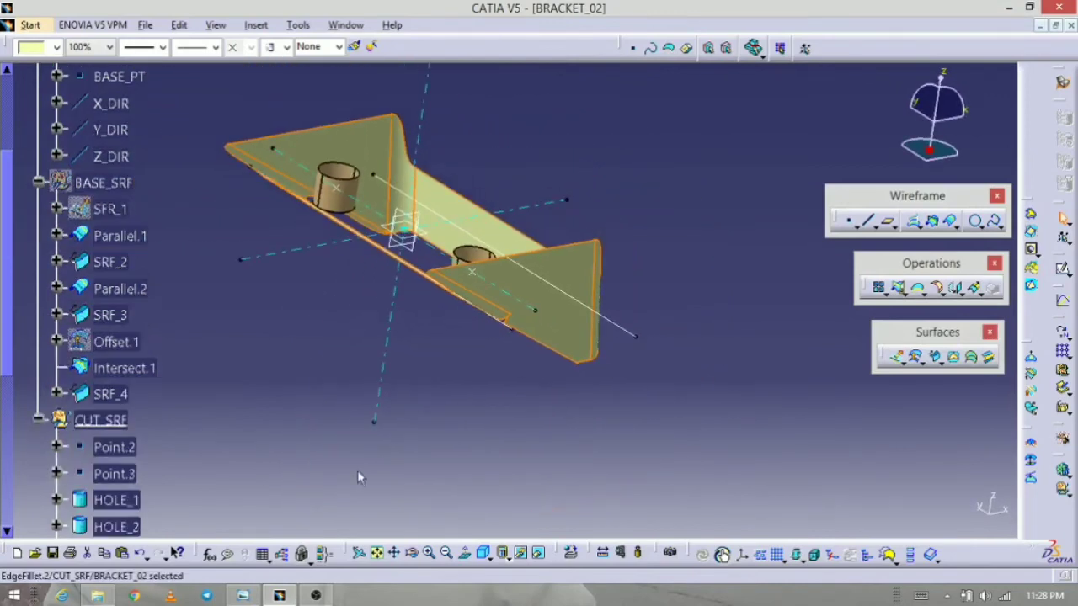
pyautogui.scroll(-4, 114, 486)
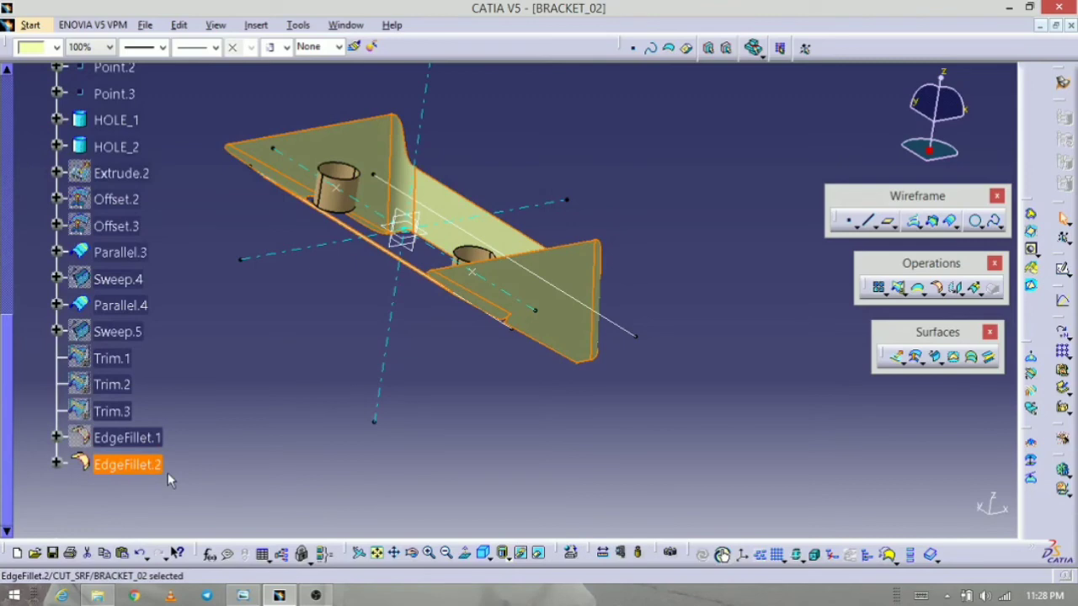
pyautogui.hotkey('alt', 'Return')
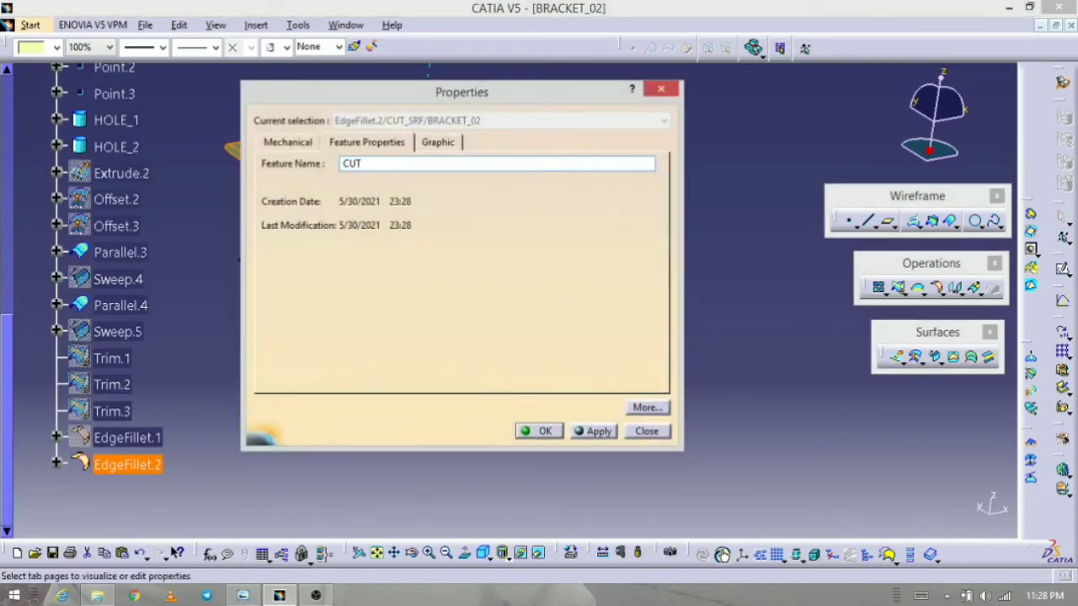
pyautogui.press('Return')
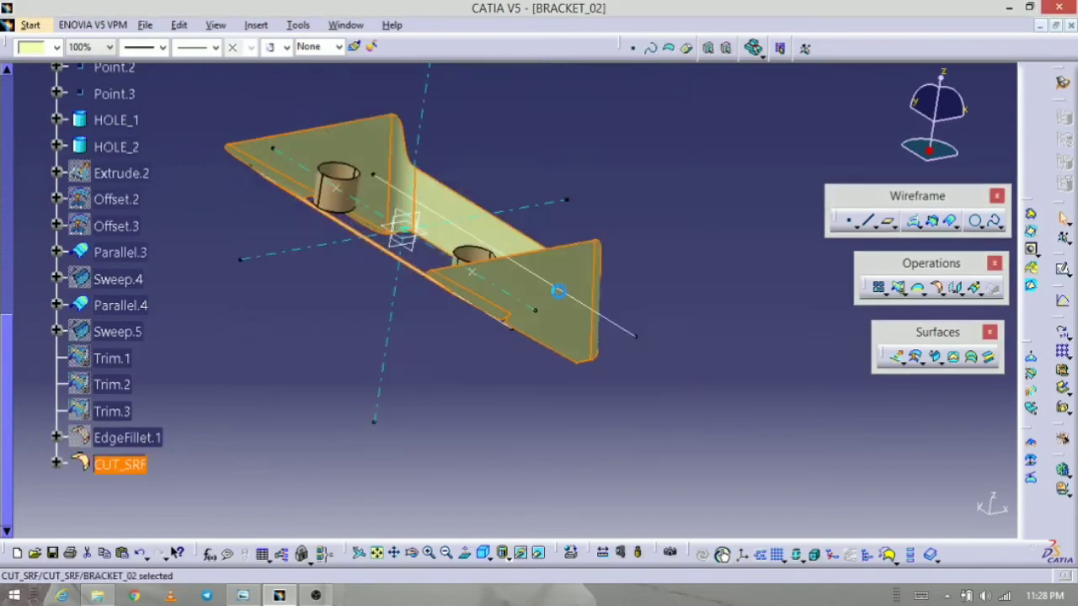
pyautogui.click(56, 47)
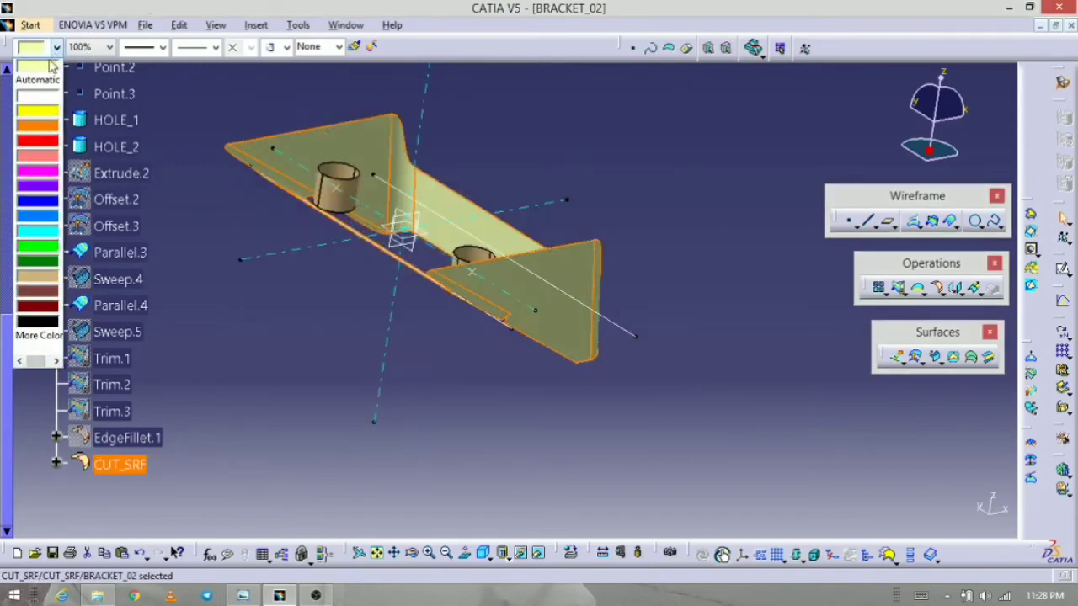
pyautogui.click(49, 281)
pyautogui.click(657, 363)
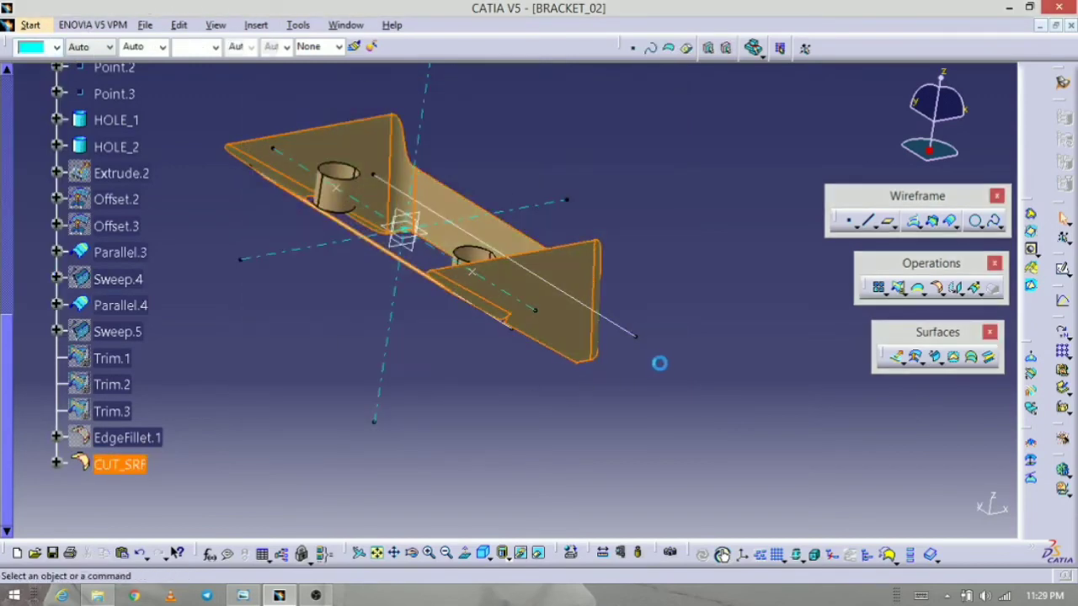
# - Collapse the BASE_SRF and CUT_SRF sets in the tree and insert a geometrical set named TRIM under BRACKET_02
pyautogui.moveTo(421, 373); pyautogui.dragTo(544, 497, button='middle')
pyautogui.scroll(2, 427, 487)
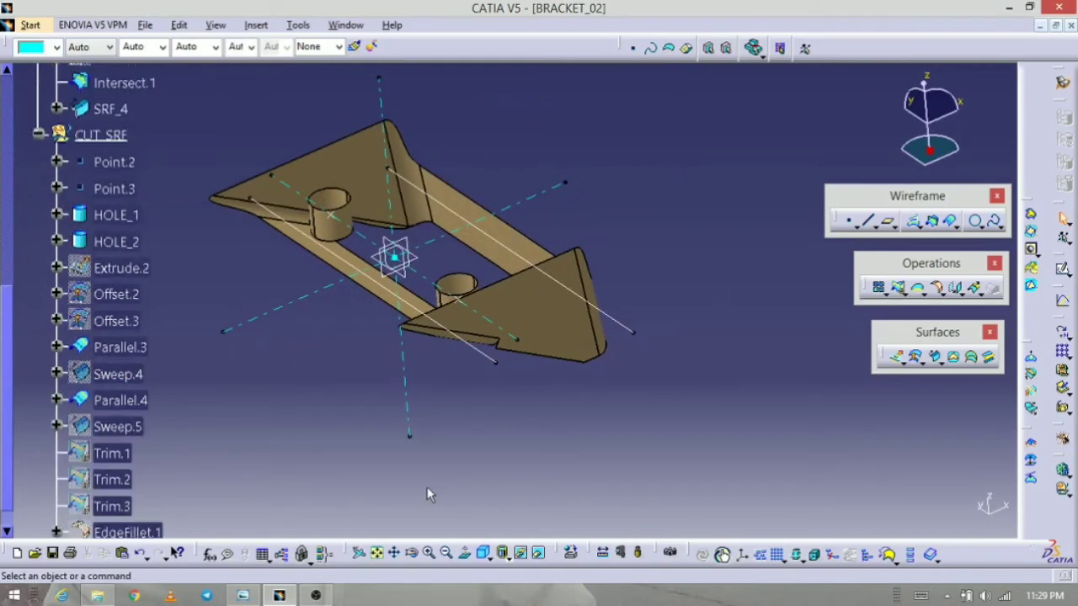
pyautogui.scroll(5, 426, 488)
pyautogui.moveTo(426, 488); pyautogui.dragTo(538, 459, button='middle')
pyautogui.moveTo(541, 453); pyautogui.dragTo(496, 490, button='middle')
pyautogui.scroll(5, 320, 348)
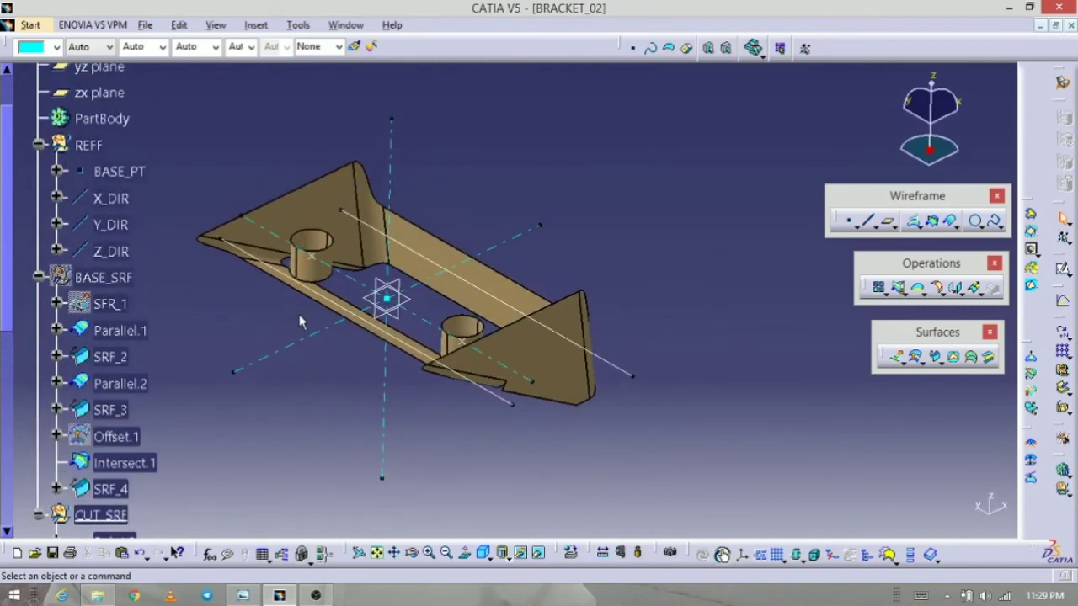
pyautogui.click(38, 278)
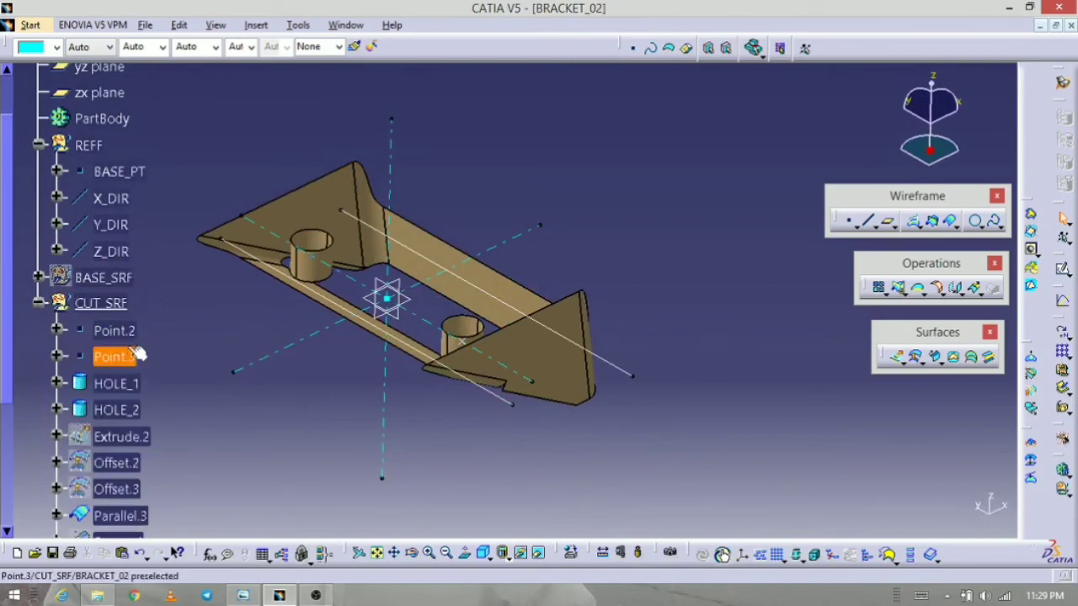
pyautogui.click(39, 304)
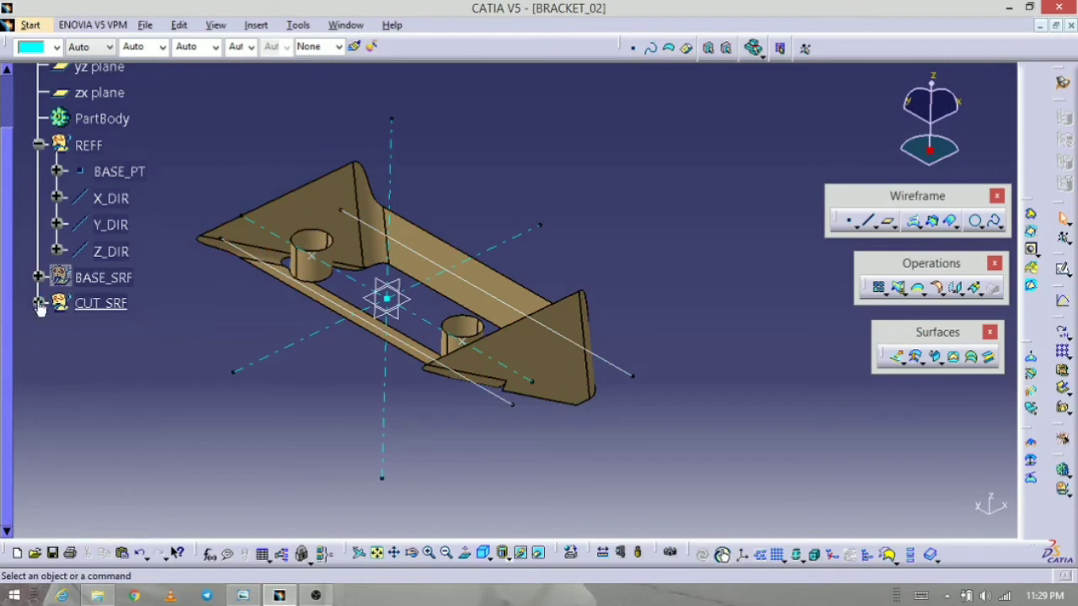
pyautogui.click(256, 25)
pyautogui.click(210, 84)
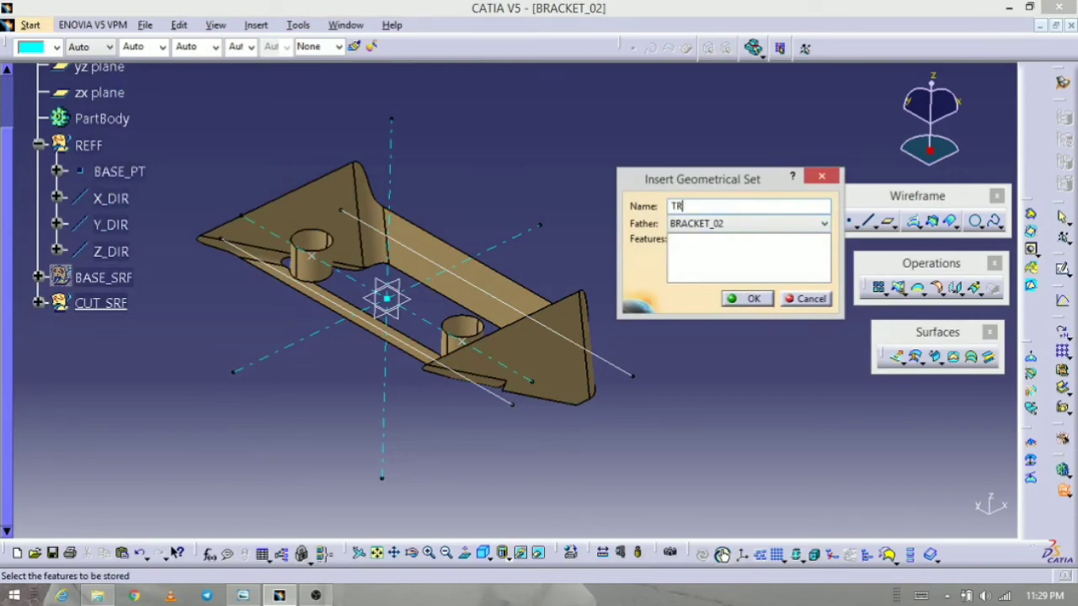
pyautogui.click(746, 298)
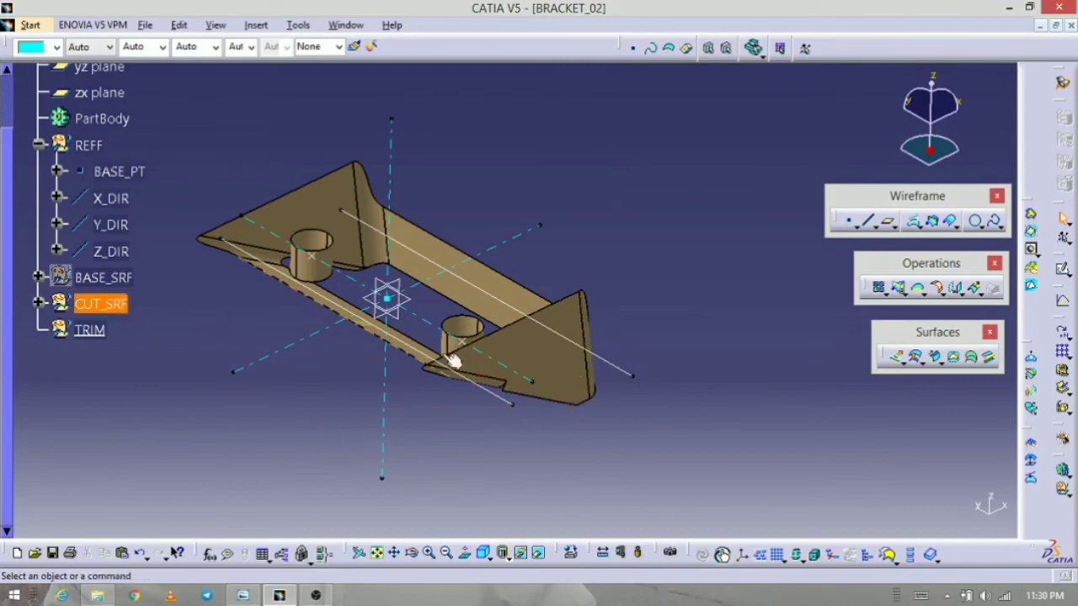
# - Show the BASE_SRF set again and hide the CUT_SRF set
pyautogui.moveTo(480, 375); pyautogui.dragTo(524, 383, button='middle')
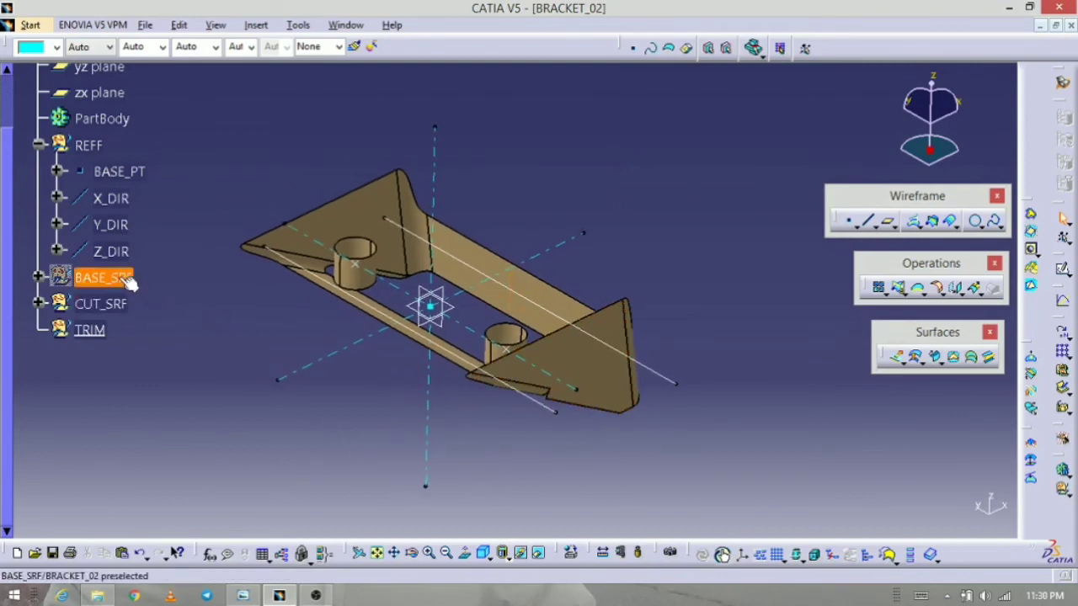
pyautogui.rightClick(121, 278)
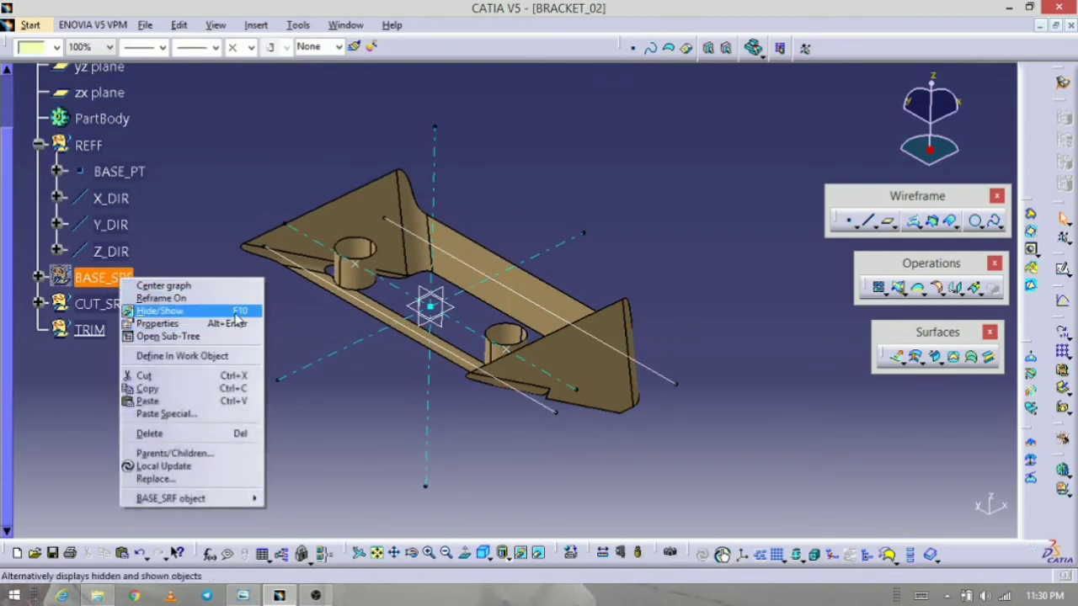
pyautogui.click(238, 318)
pyautogui.moveTo(424, 414); pyautogui.dragTo(434, 396, button='middle')
pyautogui.rightClick(100, 304)
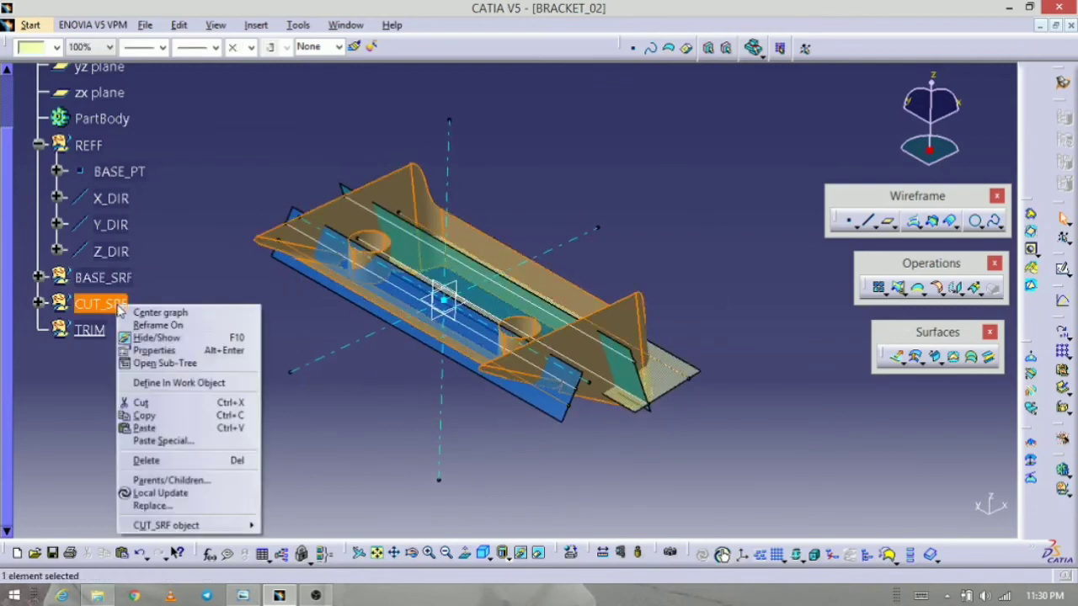
pyautogui.click(193, 338)
pyautogui.click(455, 413)
pyautogui.moveTo(455, 413); pyautogui.dragTo(446, 400, button='middle')
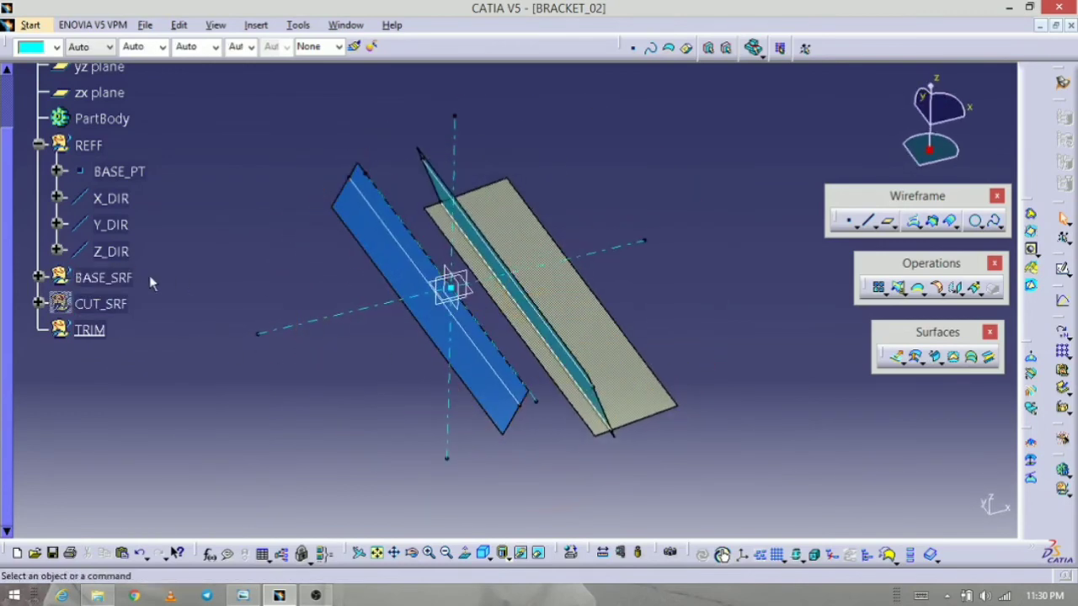
# - Expand the BASE_SRF set in the tree and show the hidden SFR_1 surface
pyautogui.click(38, 277)
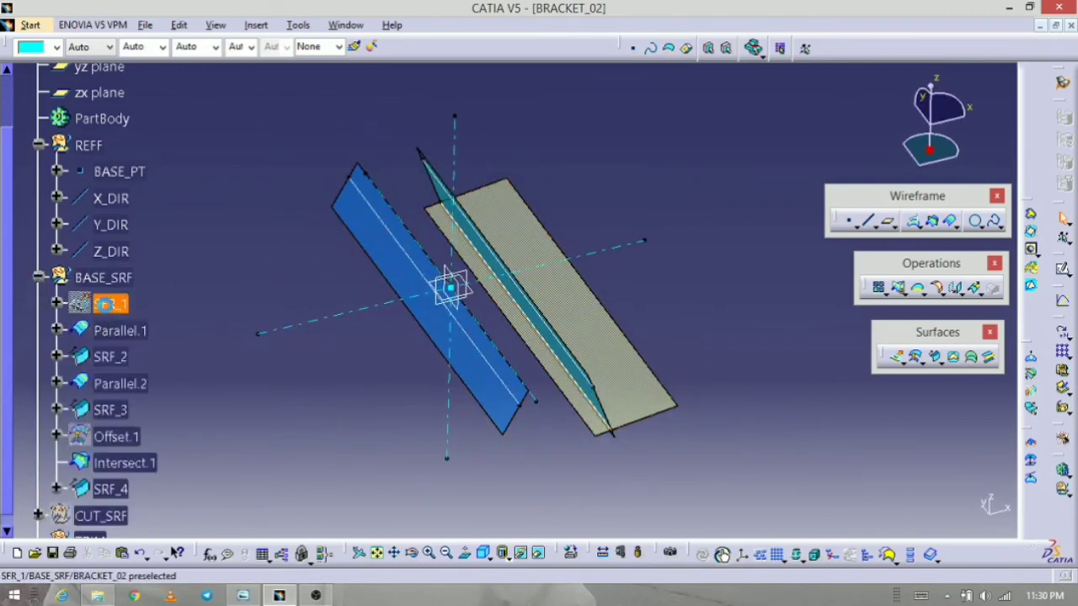
pyautogui.rightClick(106, 304)
pyautogui.click(157, 341)
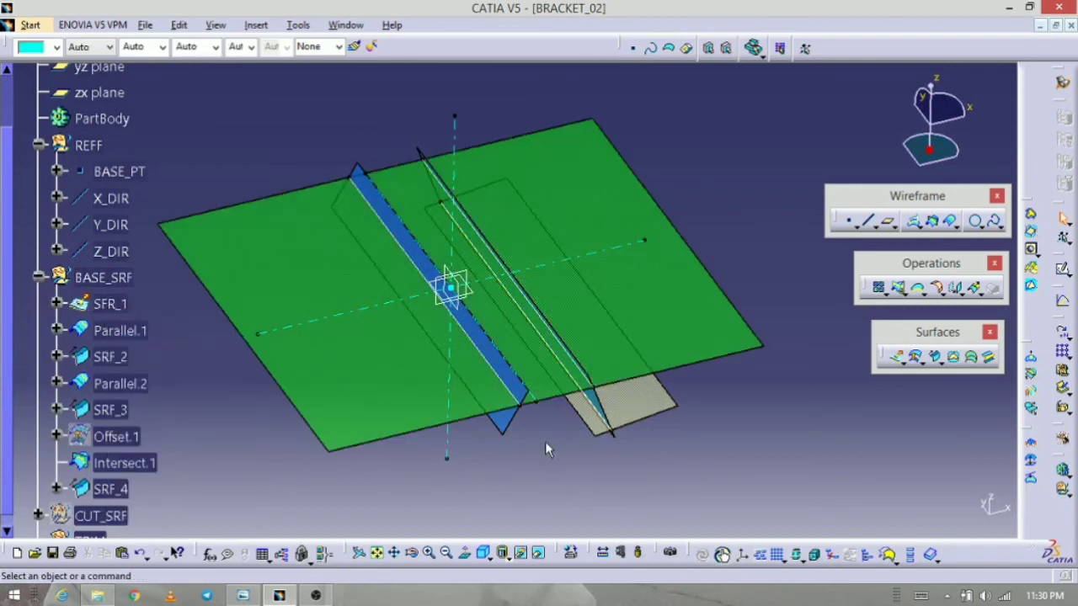
# - Trim the SRF_2 and SFR_1 surfaces against each other, keeping the downward flange and the large flat side
pyautogui.moveTo(544, 442); pyautogui.dragTo(457, 409, button='middle')
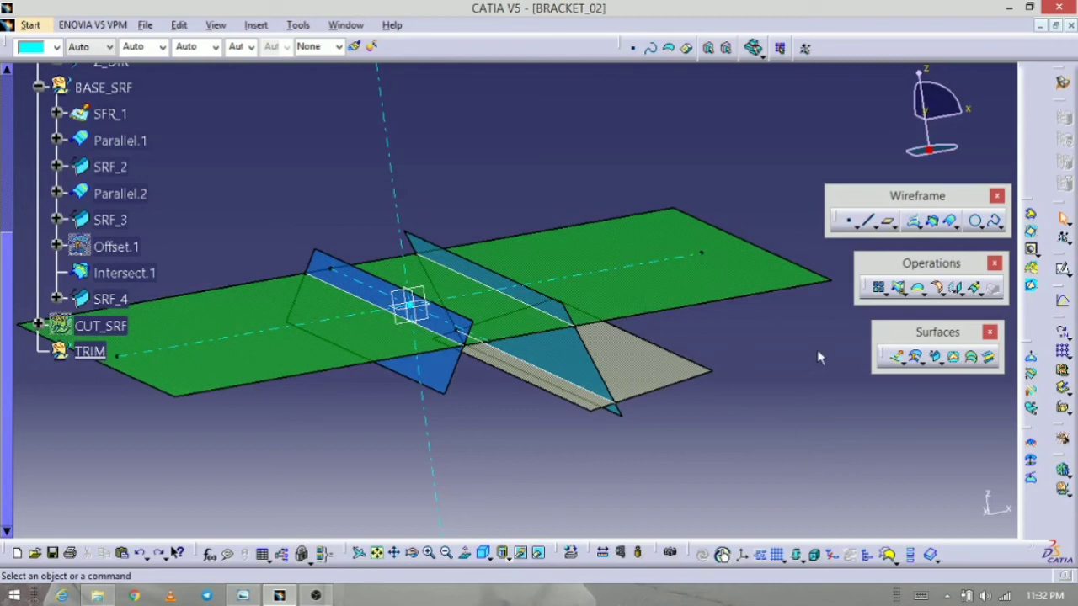
pyautogui.click(901, 290)
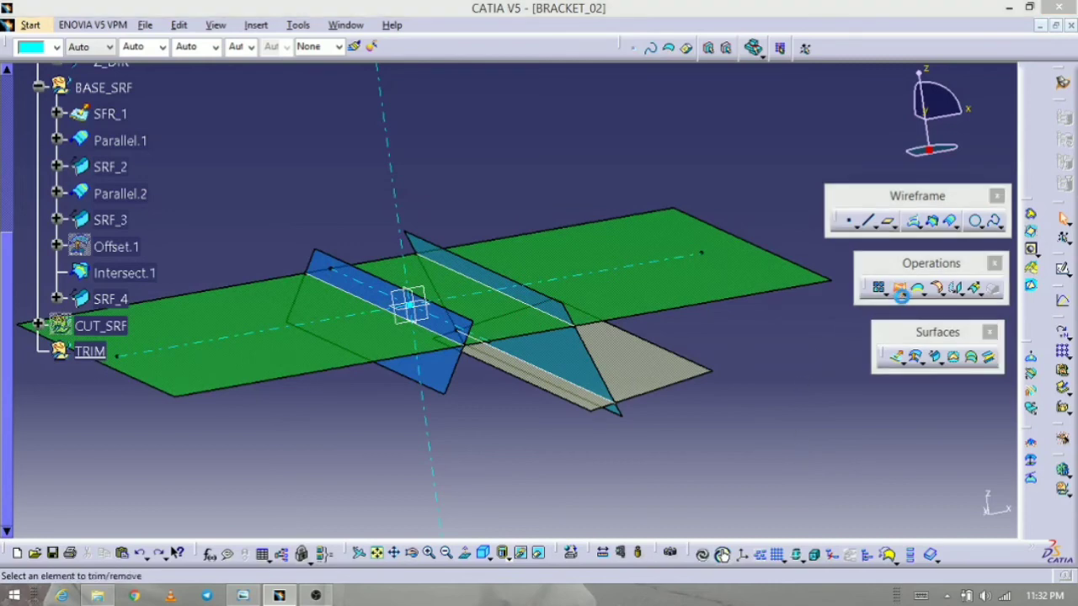
pyautogui.click(951, 467)
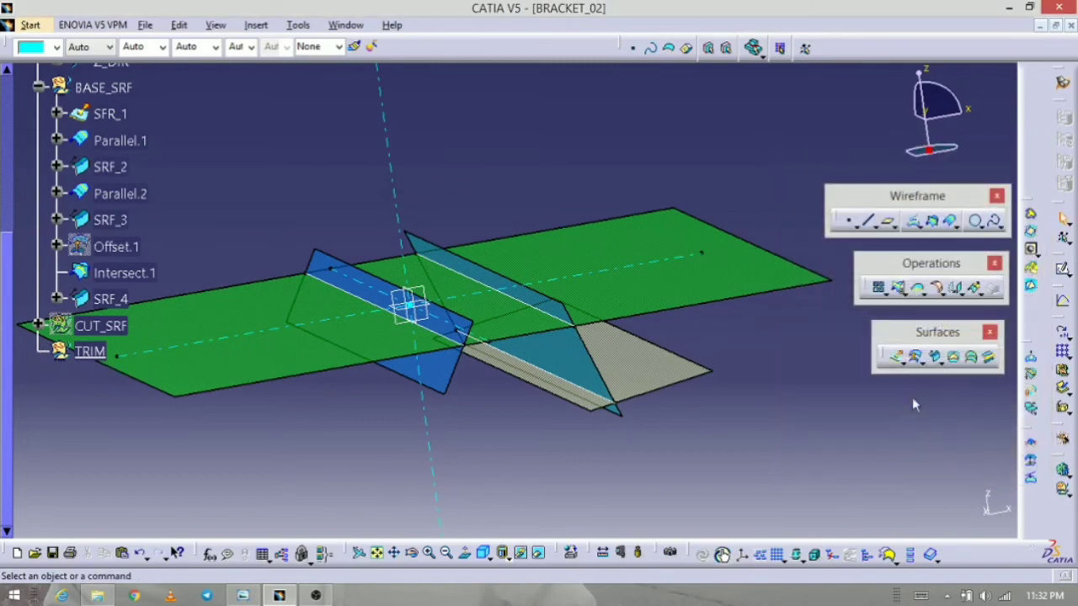
pyautogui.click(899, 293)
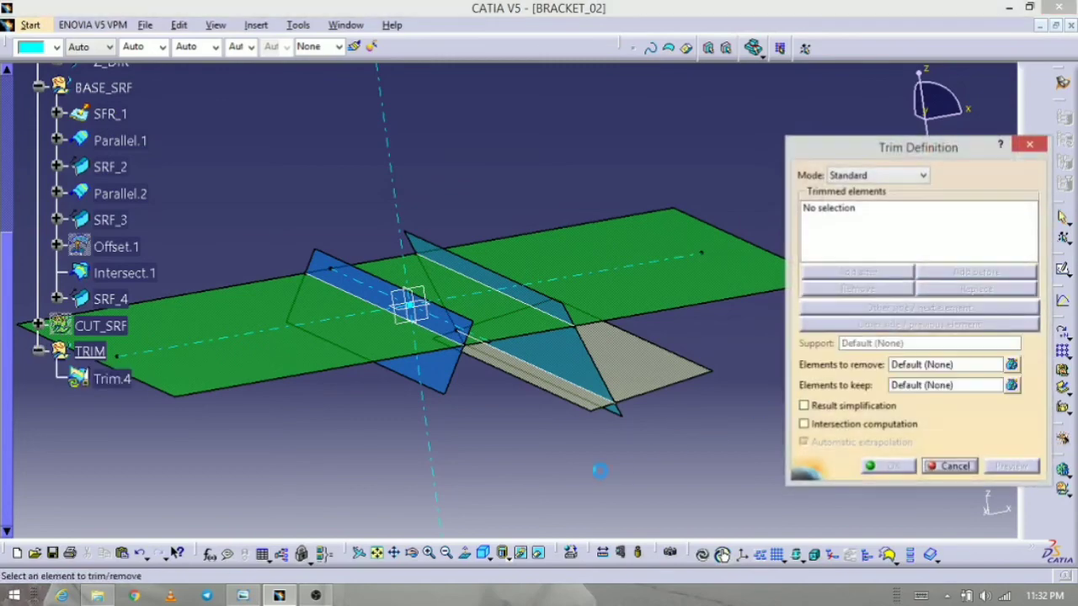
pyautogui.moveTo(598, 469); pyautogui.dragTo(504, 426, button='middle')
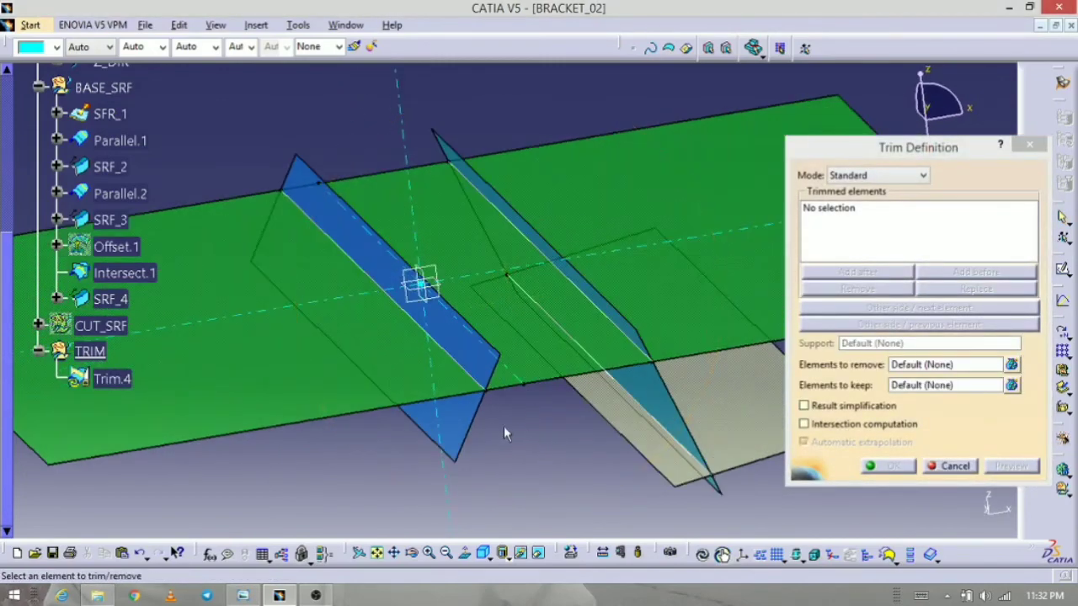
pyautogui.click(466, 423)
pyautogui.click(552, 364)
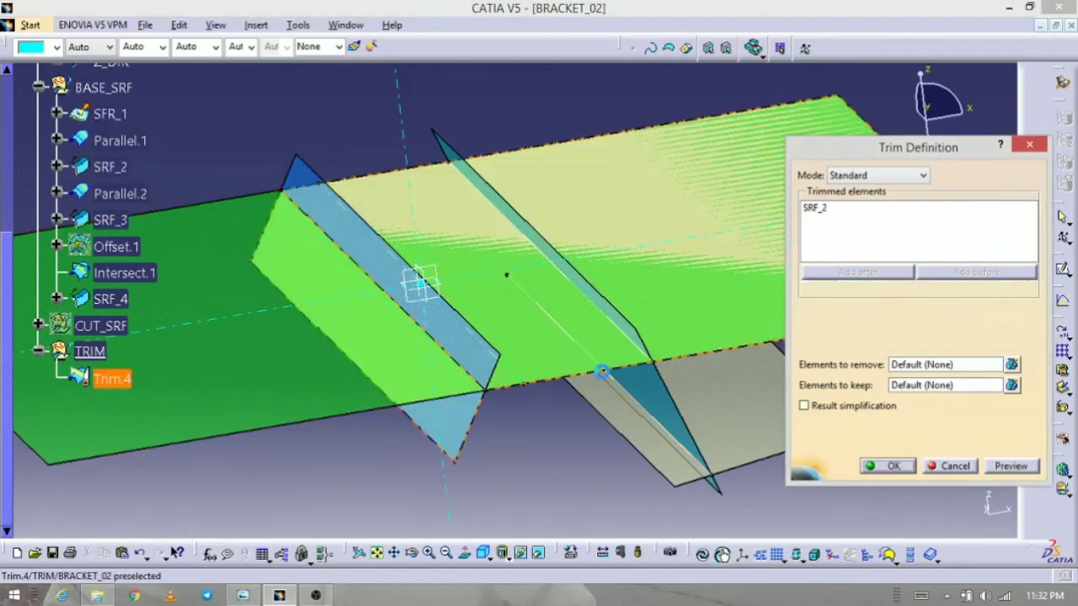
pyautogui.click(896, 468)
# - Trim the joined SFR_1 and SRF_2 surface (Trim.4) with SRF_3, keeping the sloped wall below the flat face
pyautogui.moveTo(602, 472); pyautogui.dragTo(867, 328, button='middle')
pyautogui.click(899, 291)
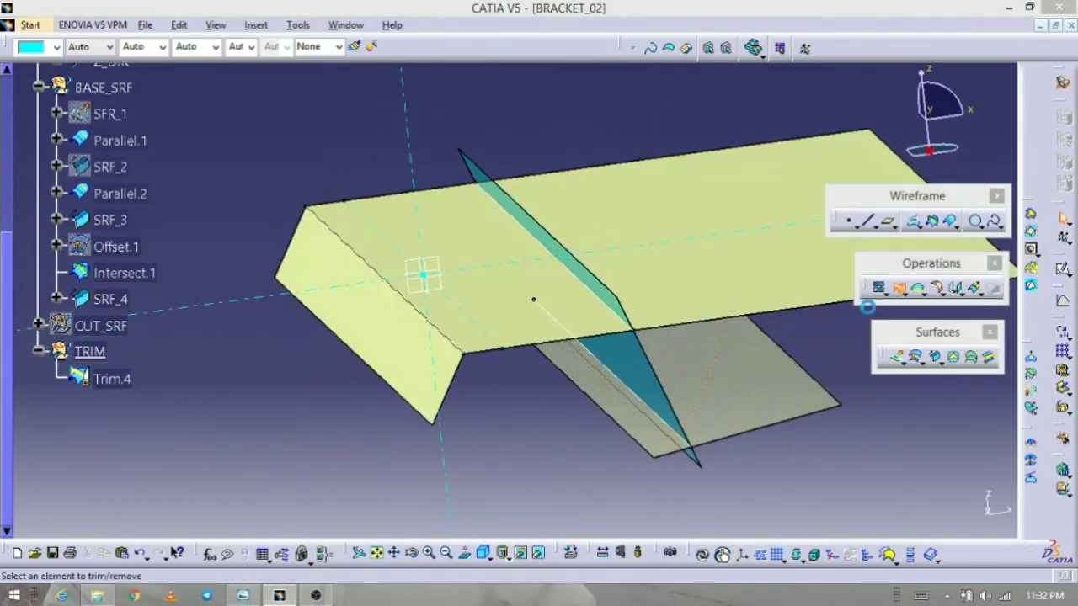
pyautogui.click(516, 311)
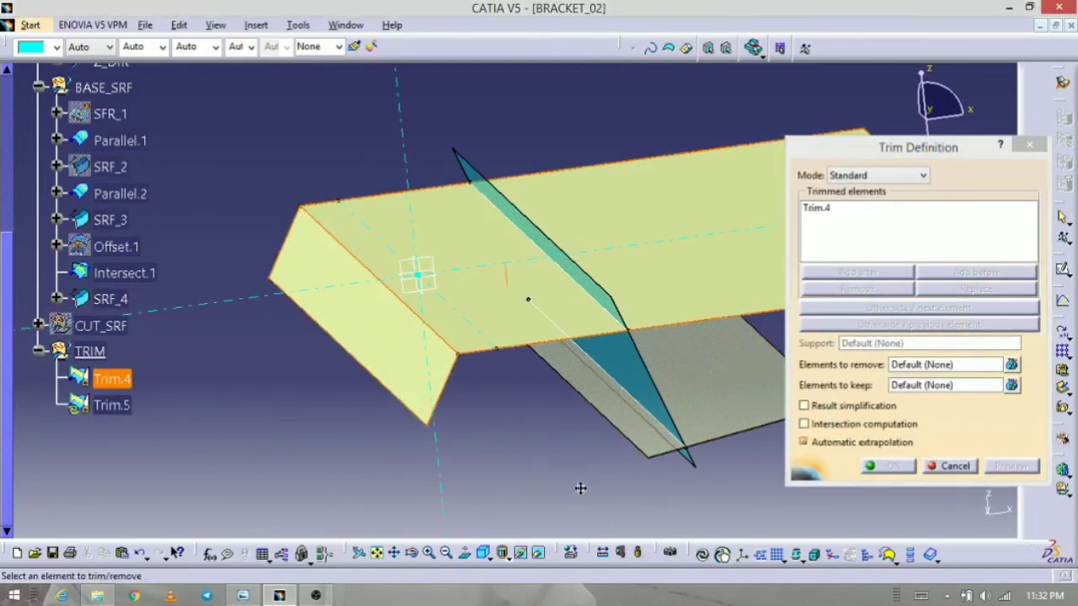
pyautogui.moveTo(577, 489); pyautogui.dragTo(580, 459, button='middle')
pyautogui.click(605, 362)
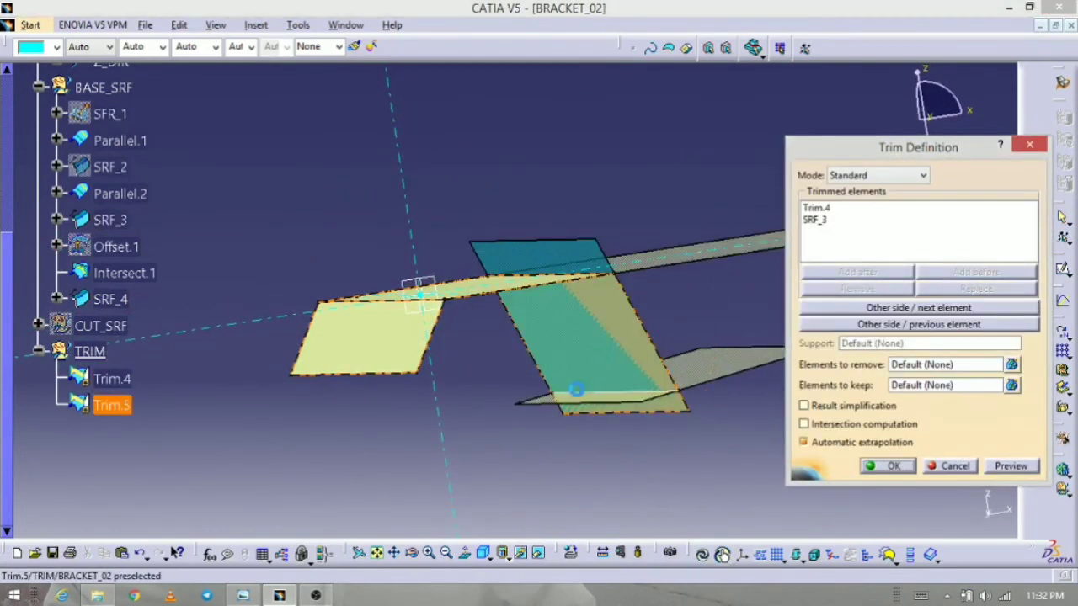
pyautogui.click(899, 468)
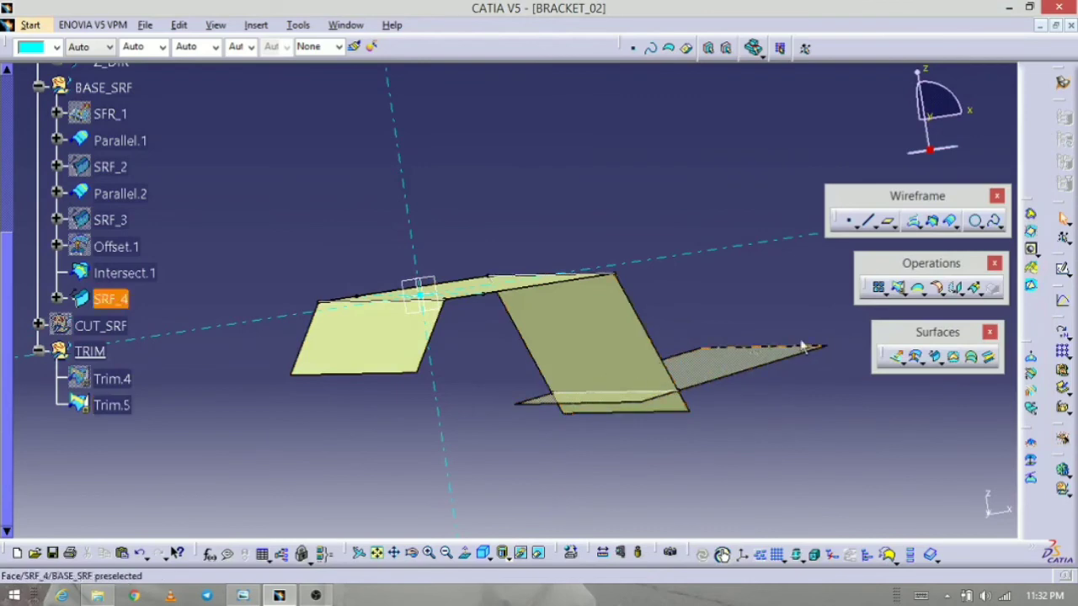
# - Trim the Trim.5 surface with SRF_4, keeping the outward lower flange
pyautogui.click(900, 289)
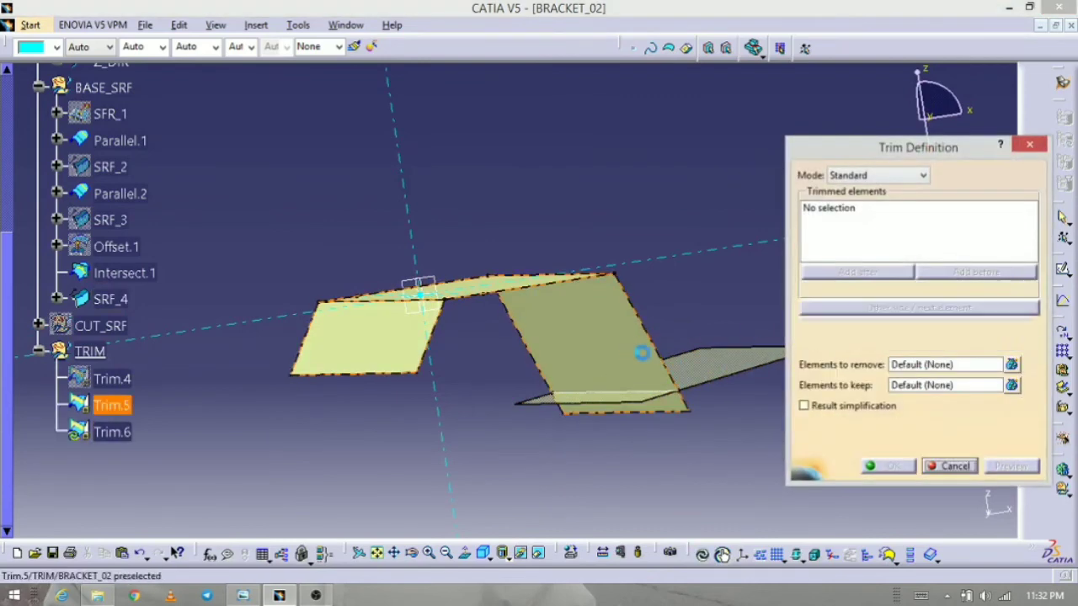
pyautogui.click(641, 352)
pyautogui.click(891, 465)
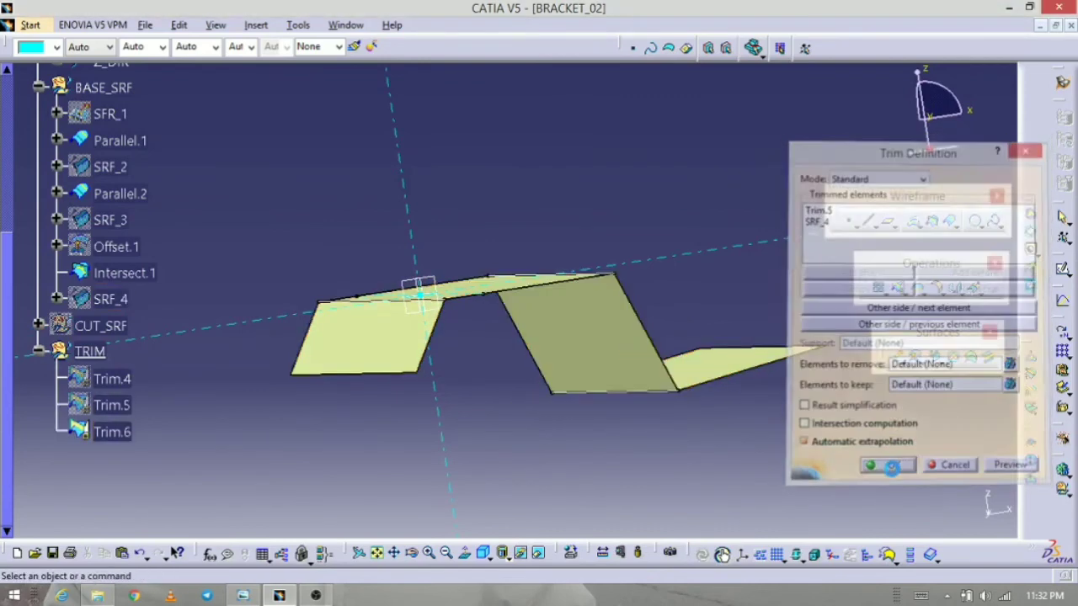
# - Rename the final trimmed surface Trim.6 as BASE_SRF and color it blue
pyautogui.moveTo(597, 373); pyautogui.dragTo(530, 453, button='middle')
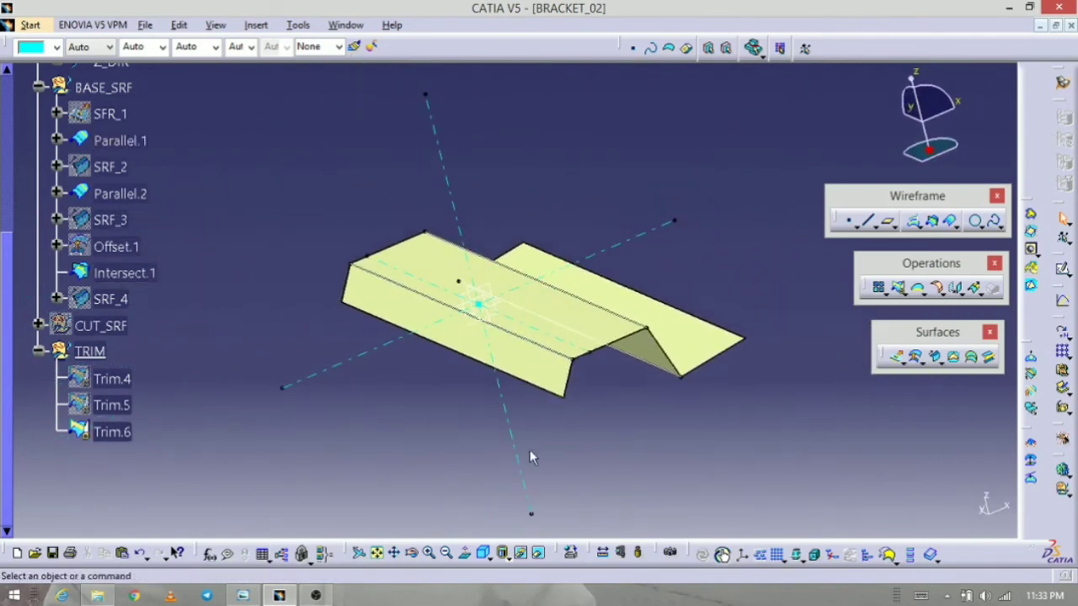
pyautogui.click(131, 433)
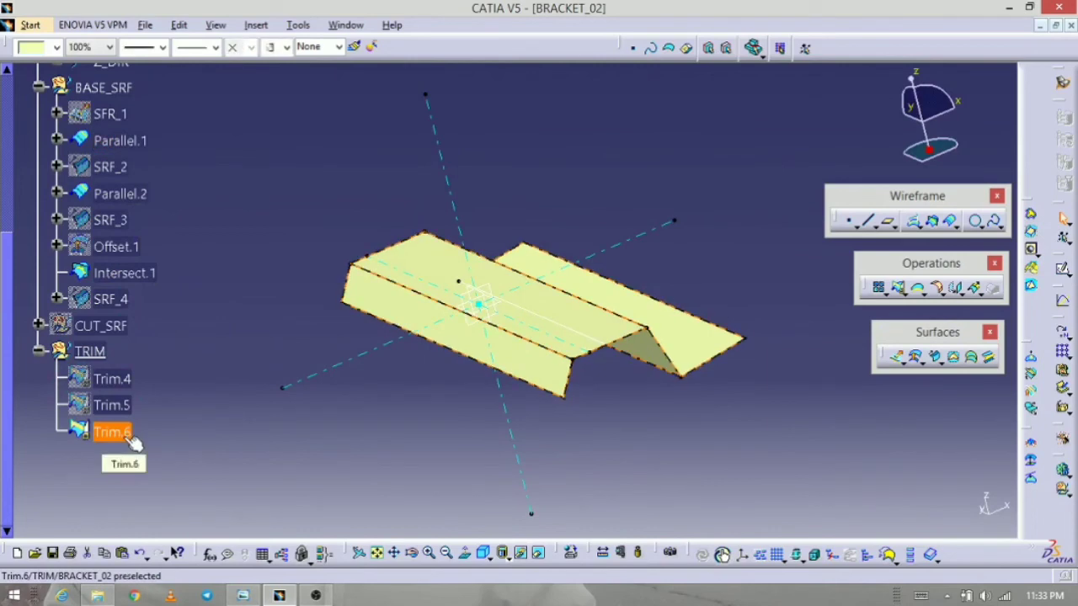
pyautogui.hotkey('alt', 'Return')
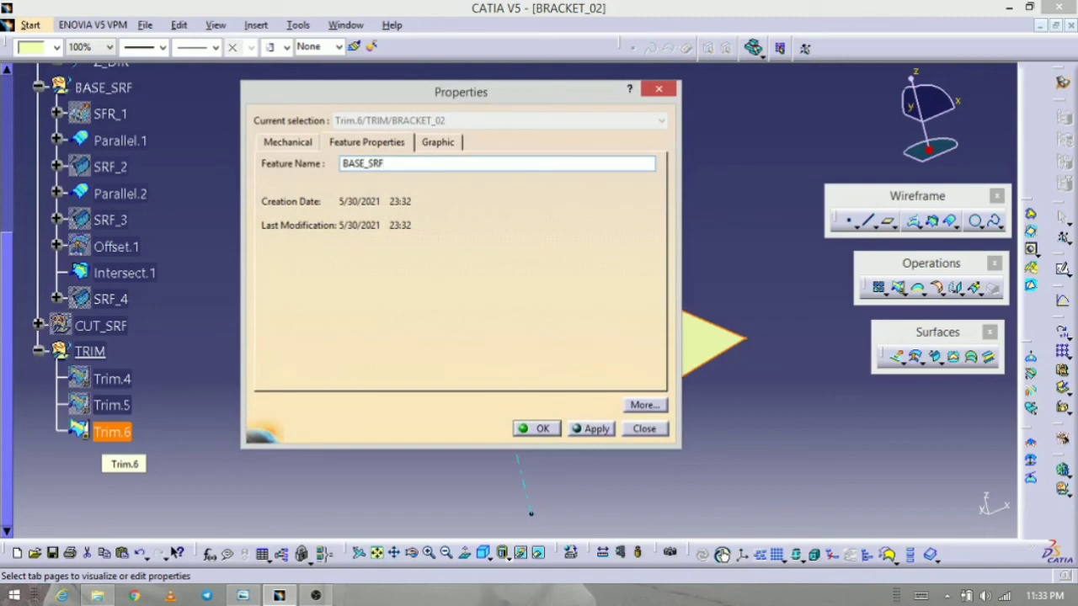
pyautogui.press('Return')
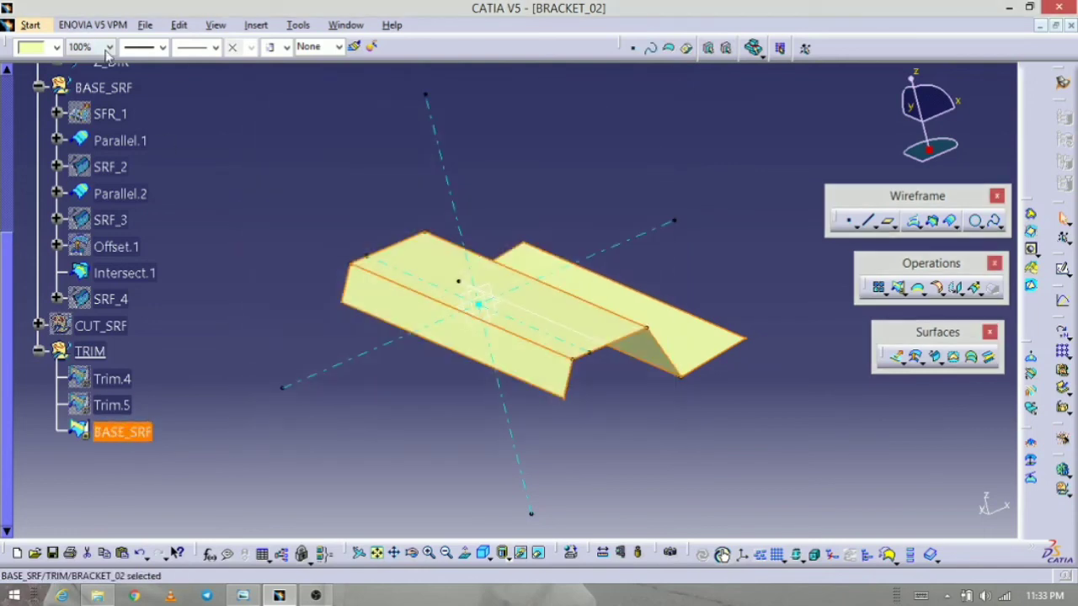
pyautogui.click(56, 47)
pyautogui.click(46, 220)
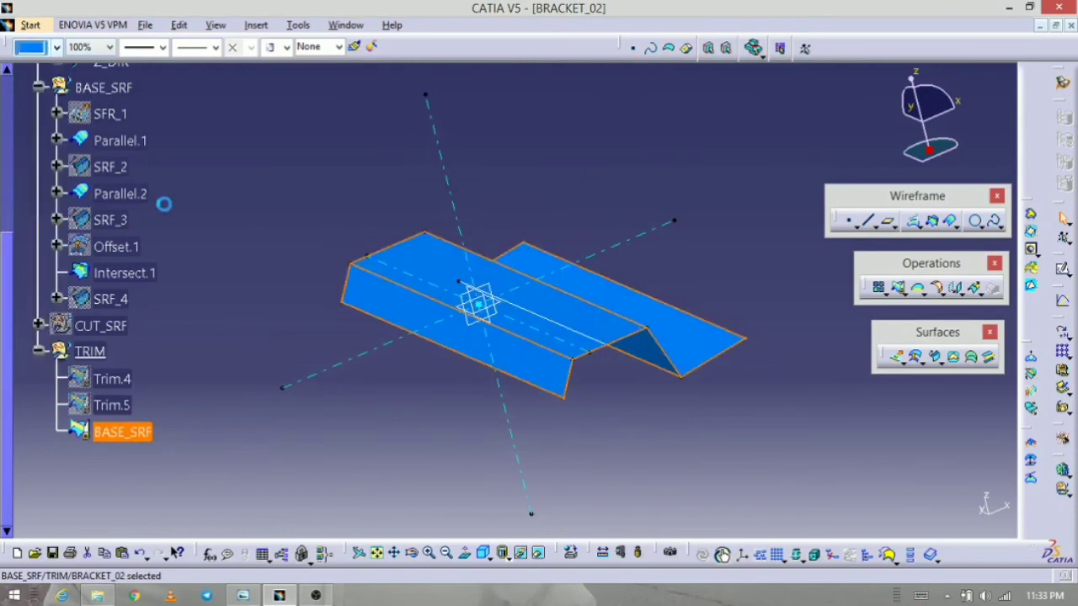
# - Show the CUT_SRF set again alongside the trimmed base surface
pyautogui.moveTo(504, 355); pyautogui.dragTo(423, 383, button='middle')
pyautogui.rightClick(101, 326)
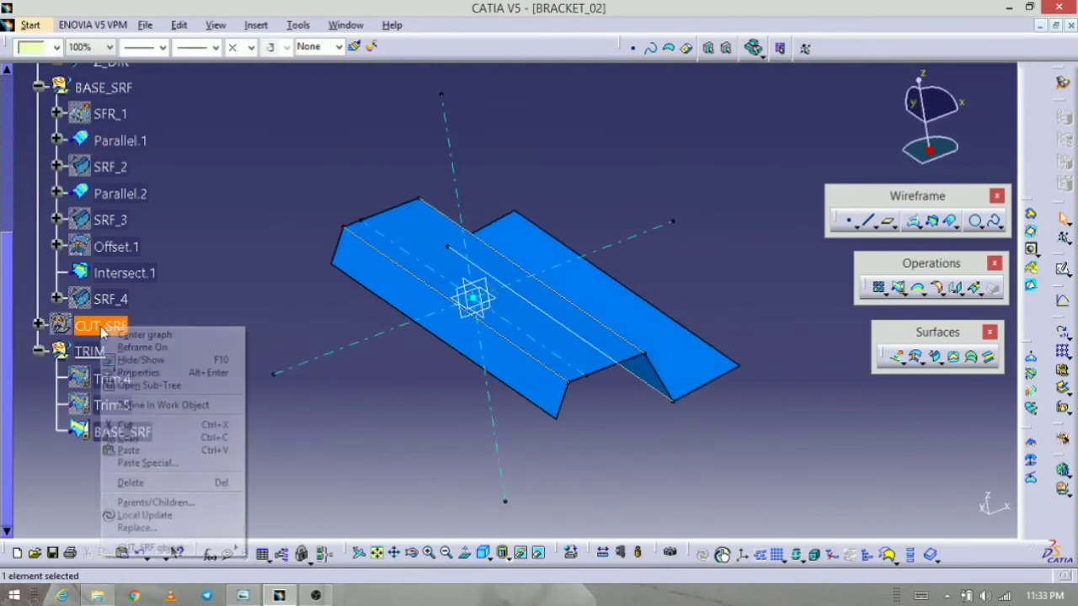
pyautogui.click(194, 360)
# - Split the trimmed BASE_SRF with CUT_SRF, HOLE_1 and HOLE_2, keeping the region inside the boundary and outside the holes
pyautogui.moveTo(422, 444); pyautogui.dragTo(654, 409, button='middle')
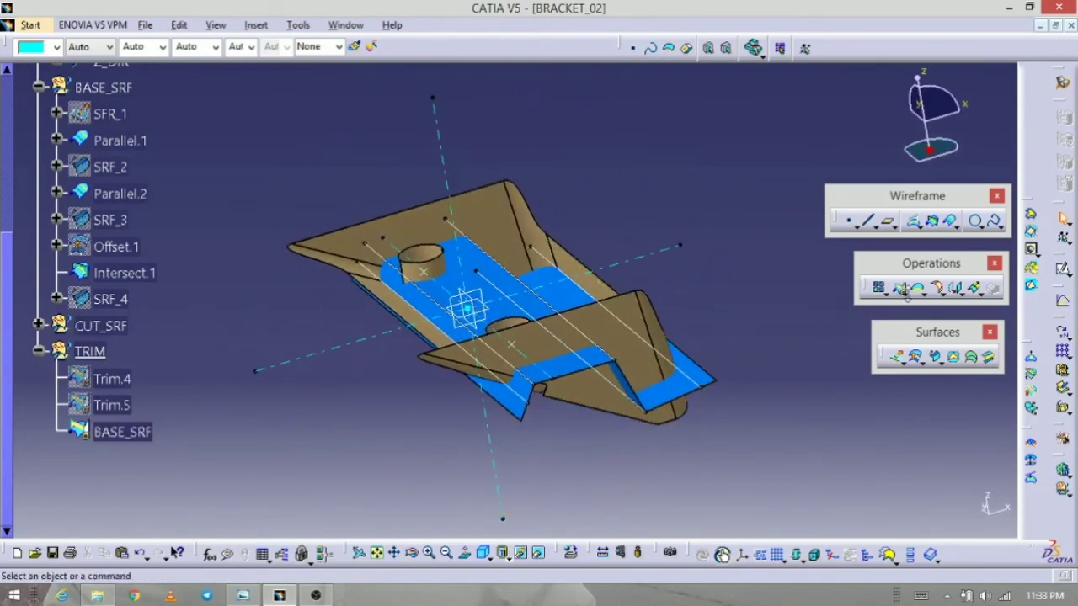
pyautogui.click(926, 306)
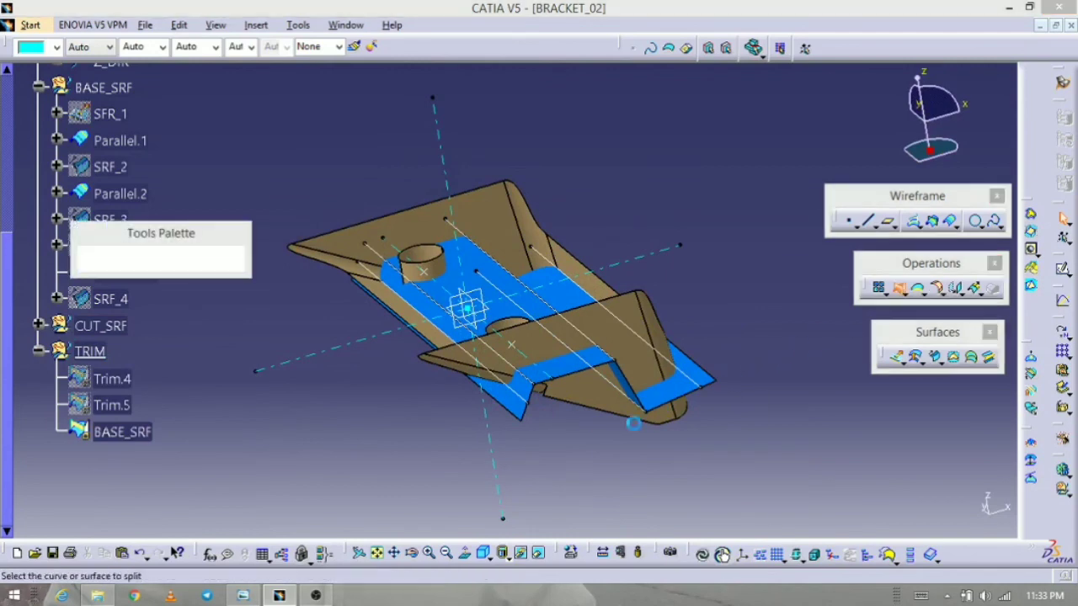
pyautogui.moveTo(505, 353); pyautogui.dragTo(472, 421, button='middle')
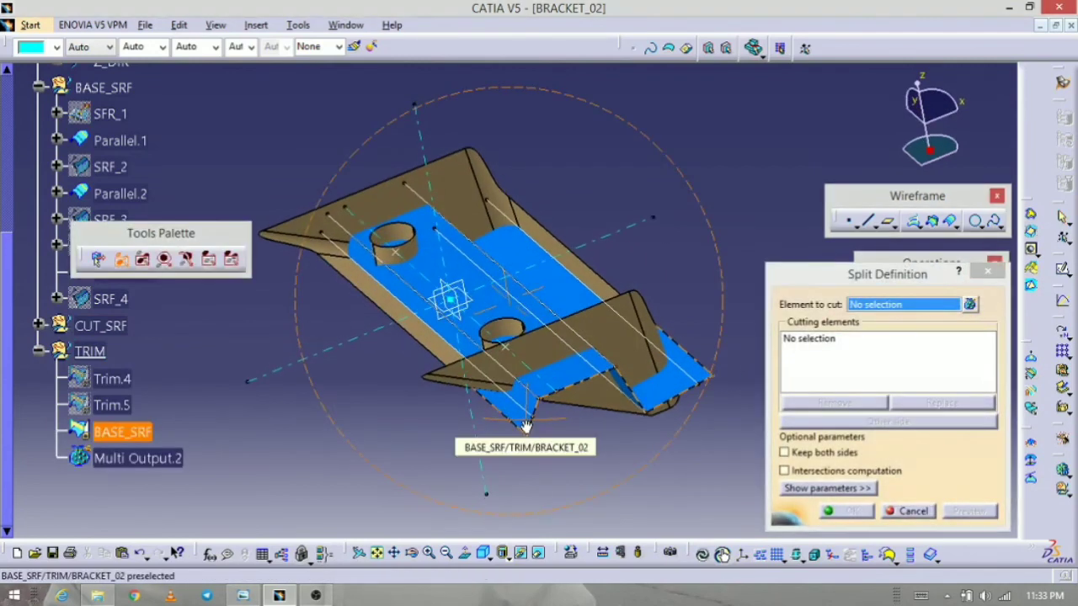
pyautogui.click(459, 273)
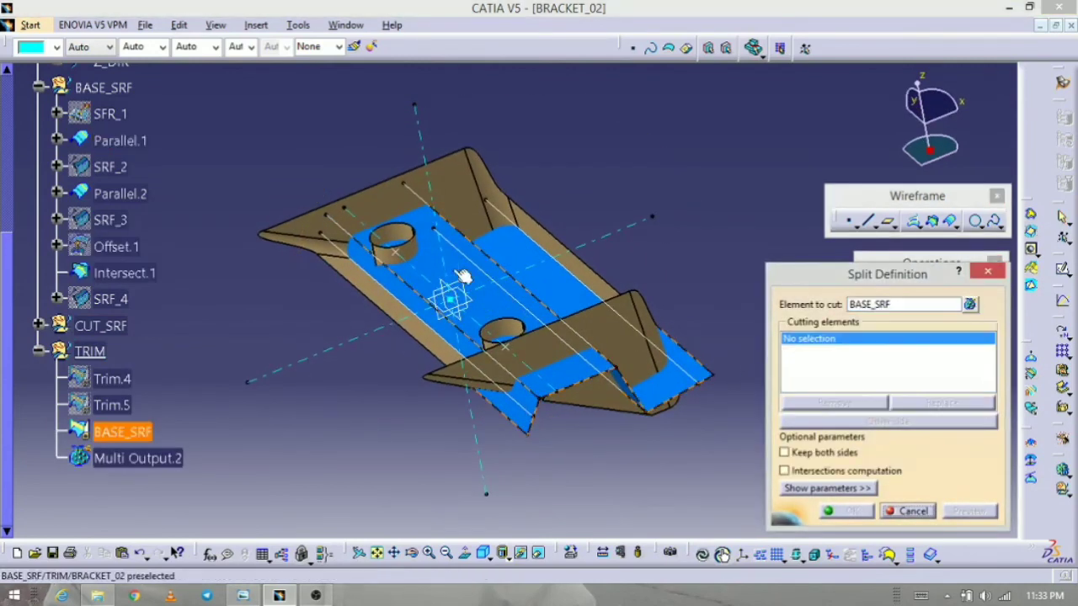
pyautogui.click(462, 209)
pyautogui.moveTo(445, 344); pyautogui.dragTo(515, 267, button='middle')
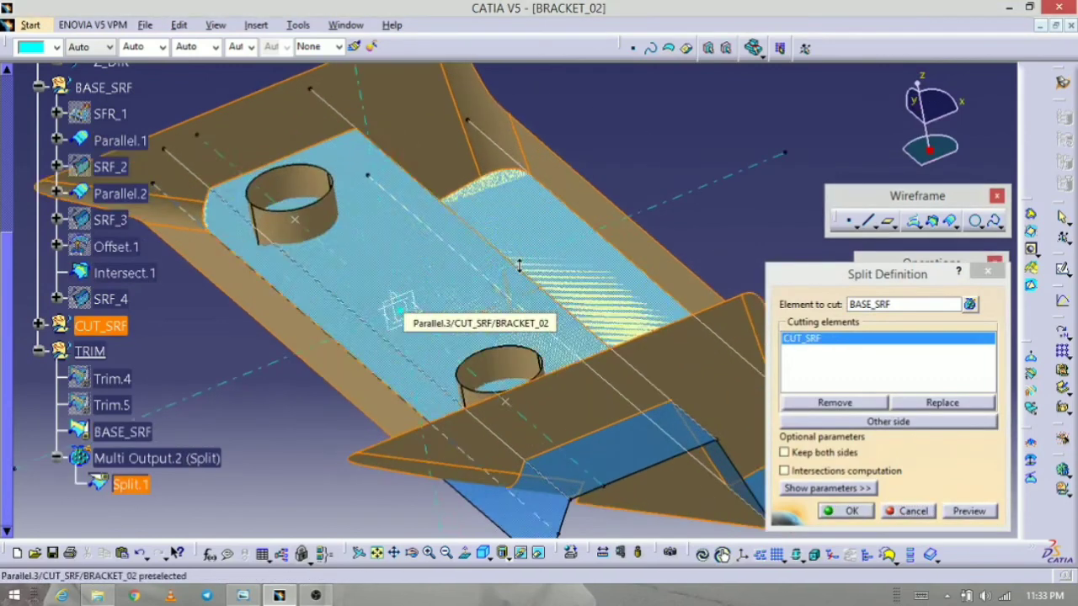
pyautogui.click(512, 362)
pyautogui.click(513, 362)
pyautogui.click(845, 511)
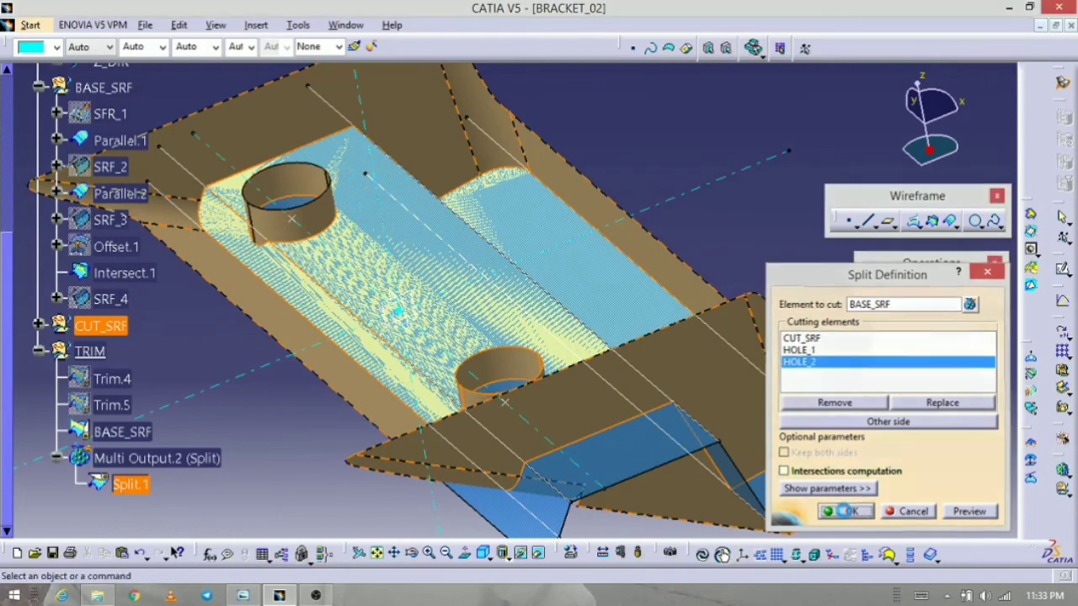
# - Hide the CUT_SRF set so only the split bracket surface and reference geometry are displayed
pyautogui.moveTo(545, 505); pyautogui.dragTo(545, 447, button='middle')
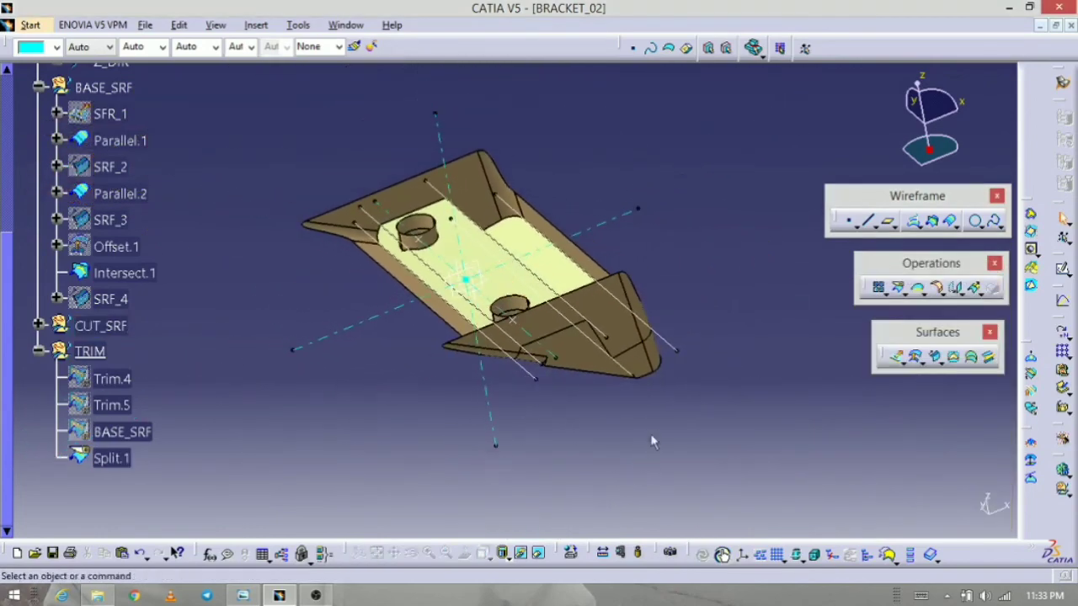
pyautogui.rightClick(126, 328)
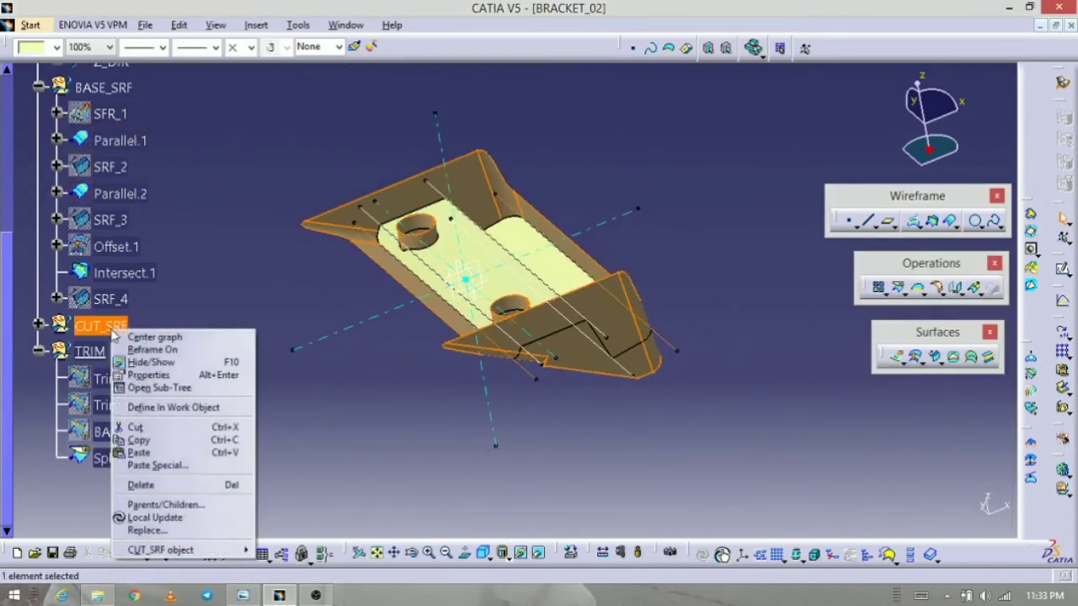
pyautogui.click(173, 362)
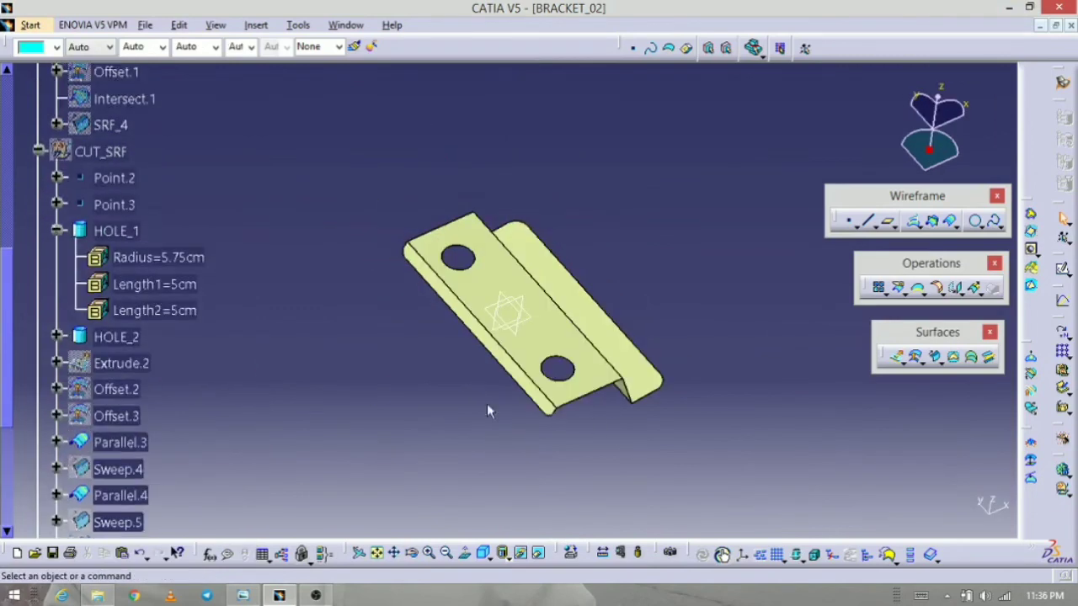
# - Hide the xy, yz and zx planes of BRACKET_02
pyautogui.moveTo(622, 435); pyautogui.dragTo(458, 441, button='middle')
pyautogui.scroll(7, 357, 381)
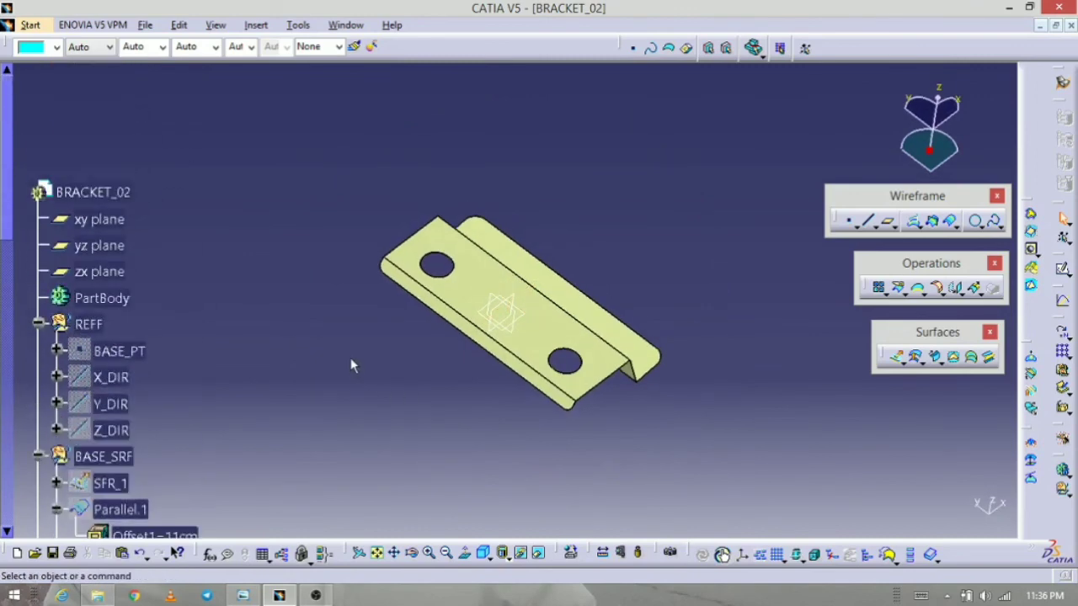
pyautogui.click(116, 220)
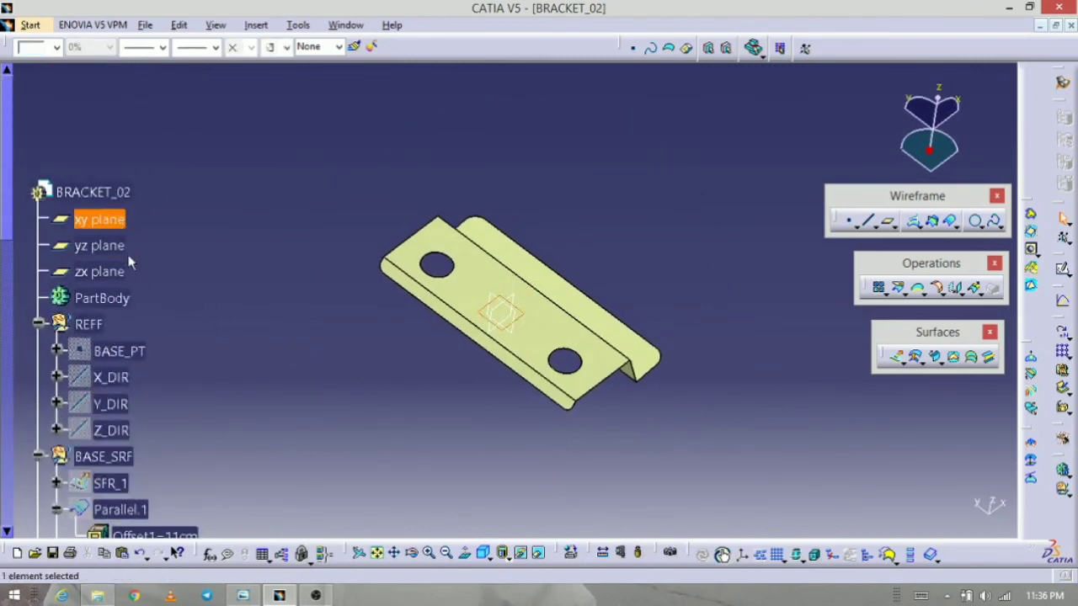
pyautogui.keyDown('ctrl'); pyautogui.click(122, 274); pyautogui.keyUp('ctrl')
pyautogui.keyDown('ctrl'); pyautogui.click(99, 246); pyautogui.keyUp('ctrl')
pyautogui.rightClick(105, 269)
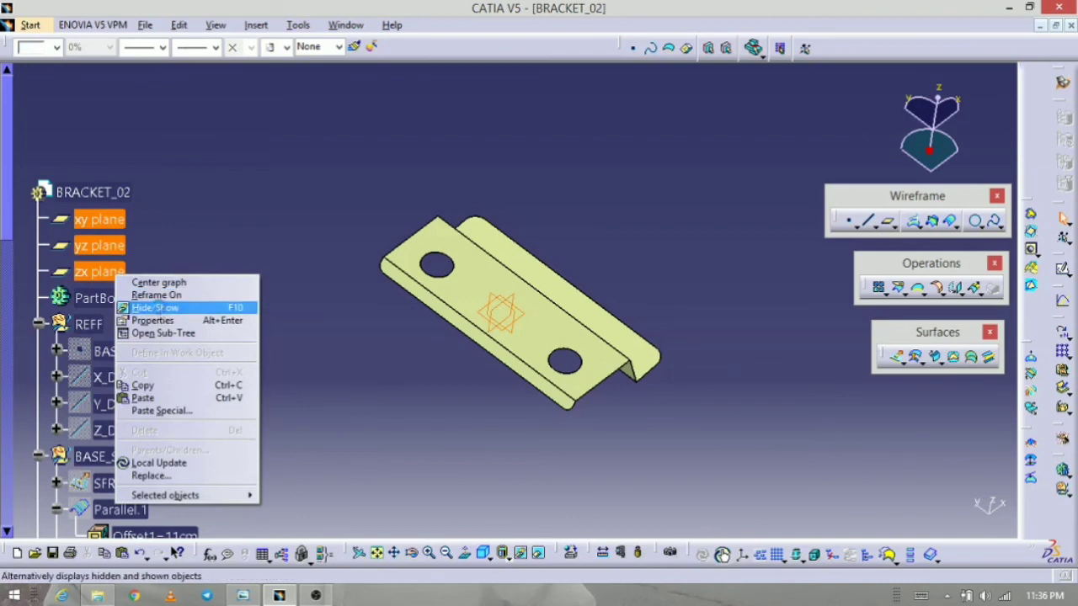
pyautogui.click(158, 305)
# - Rename the Split.1 feature in the TRIM set as BRACKET_02
pyautogui.moveTo(709, 466); pyautogui.dragTo(517, 428, button='middle')
pyautogui.scroll(-5, 339, 424)
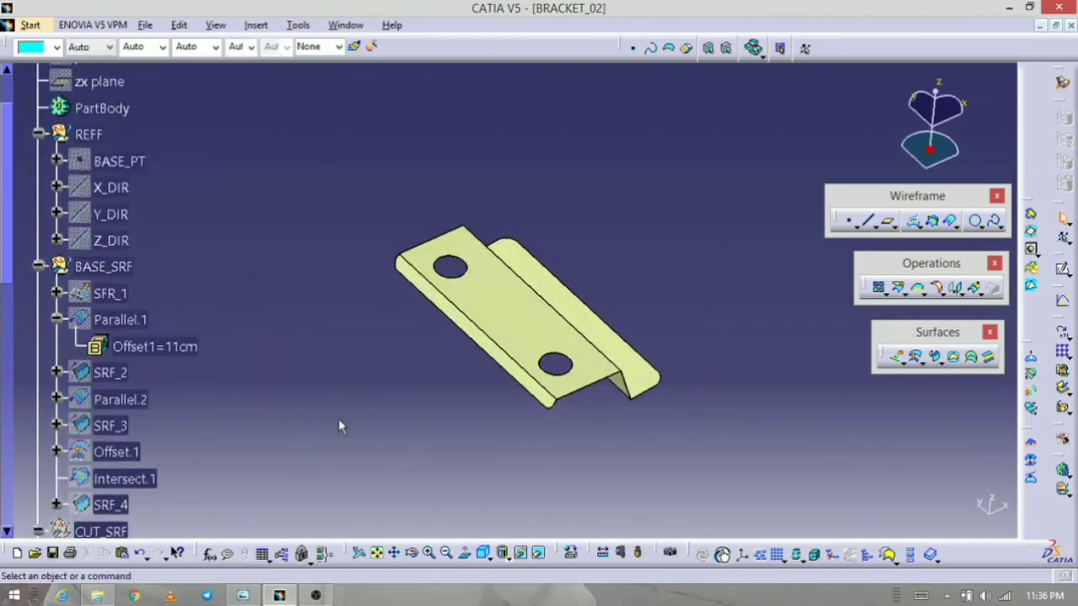
pyautogui.scroll(-10, 337, 427)
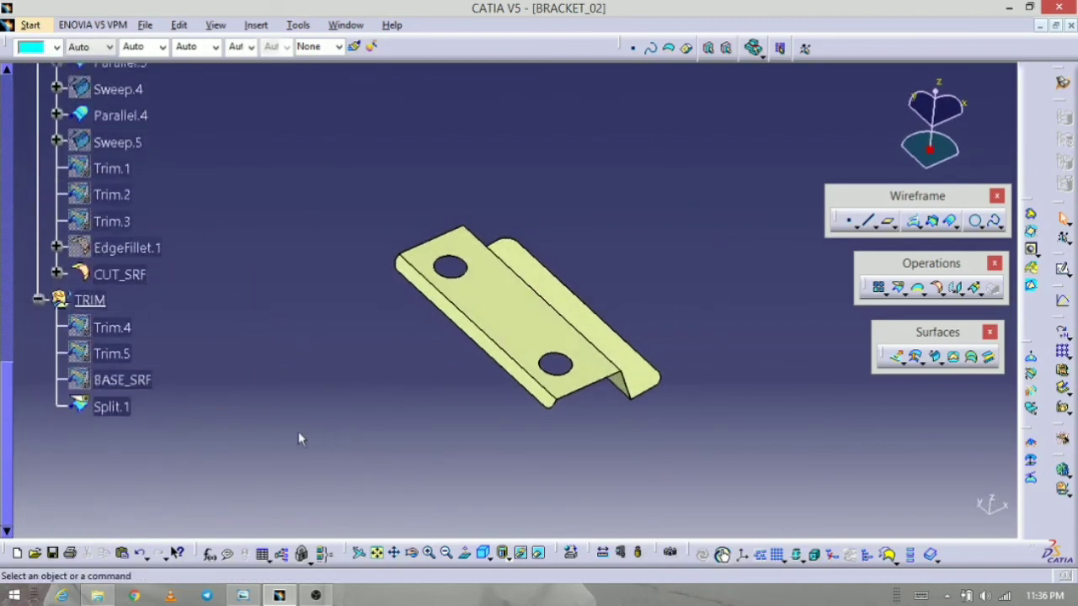
pyautogui.click(111, 406)
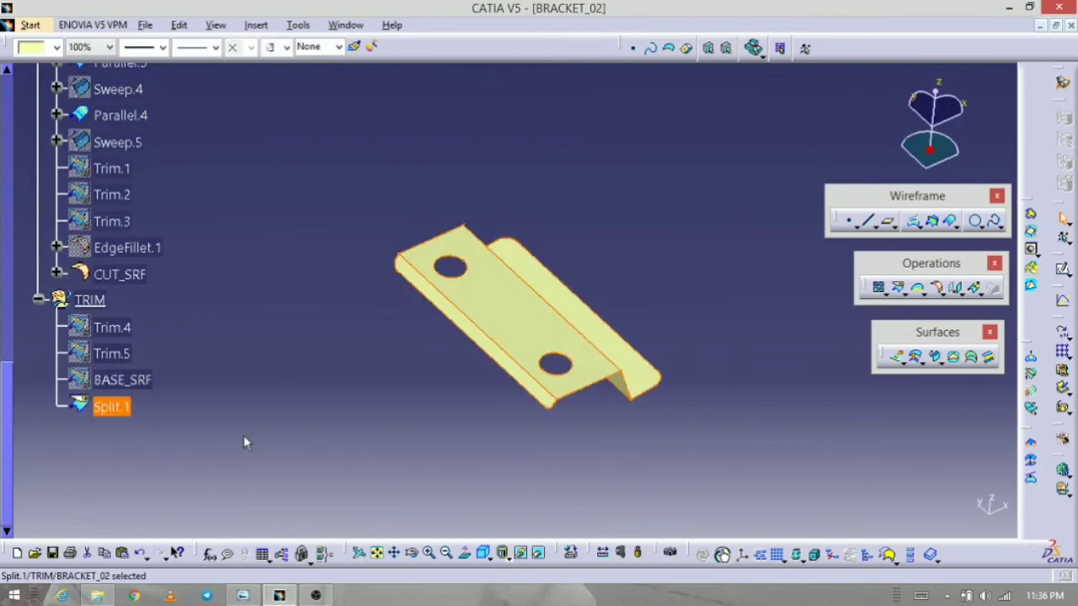
pyautogui.hotkey('alt', 'Return')
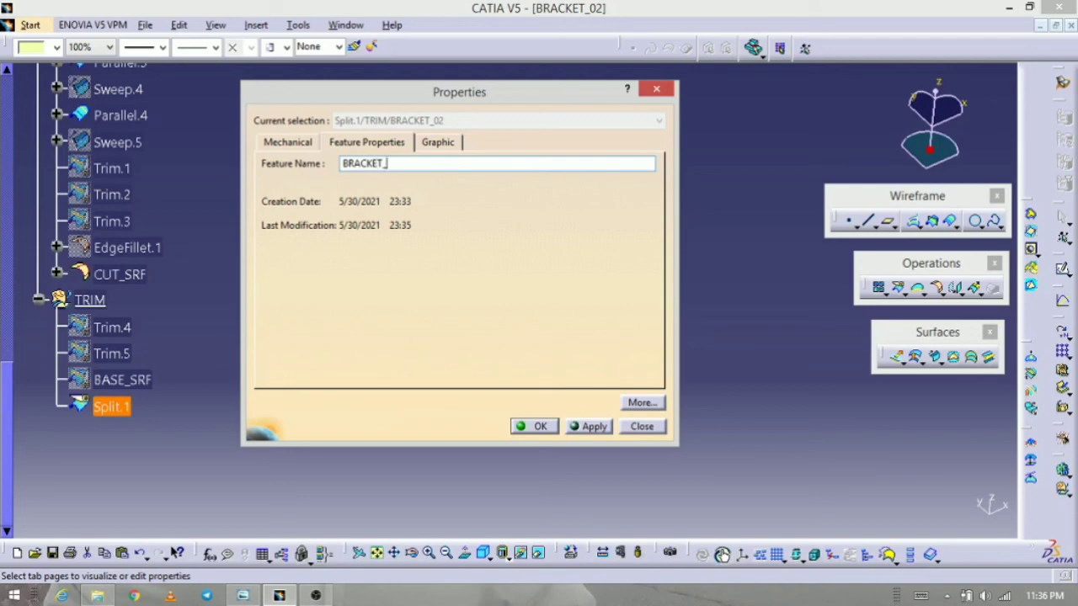
pyautogui.write('02')
pyautogui.press('Return')
# - Change the fill colour of the BRACKET_02 surface in the TRIM set to salmon pink
pyautogui.moveTo(614, 394); pyautogui.dragTo(579, 376, button='middle')
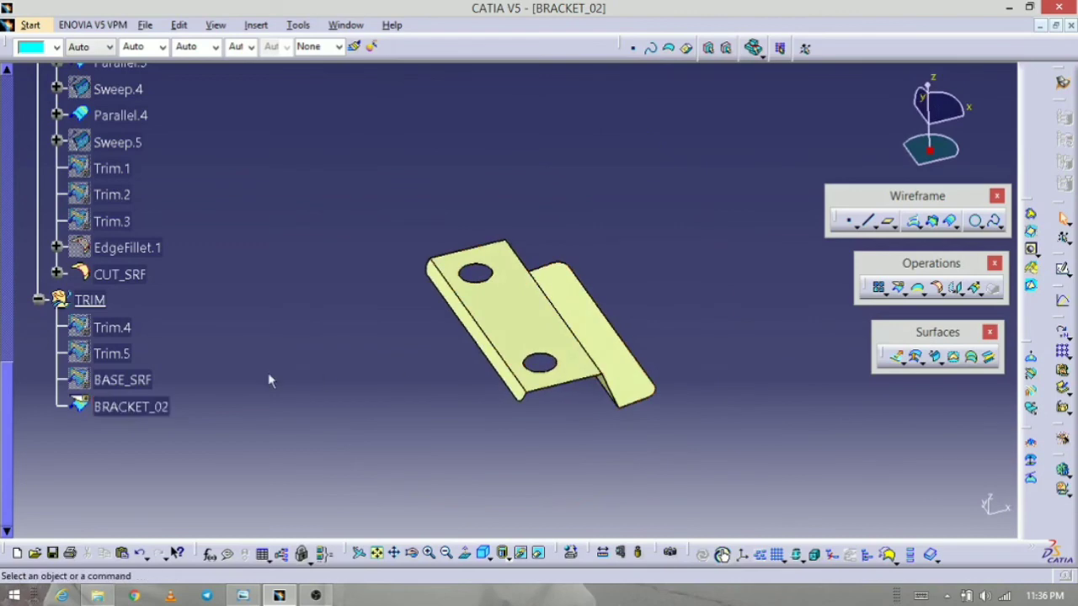
pyautogui.click(167, 408)
pyautogui.click(56, 48)
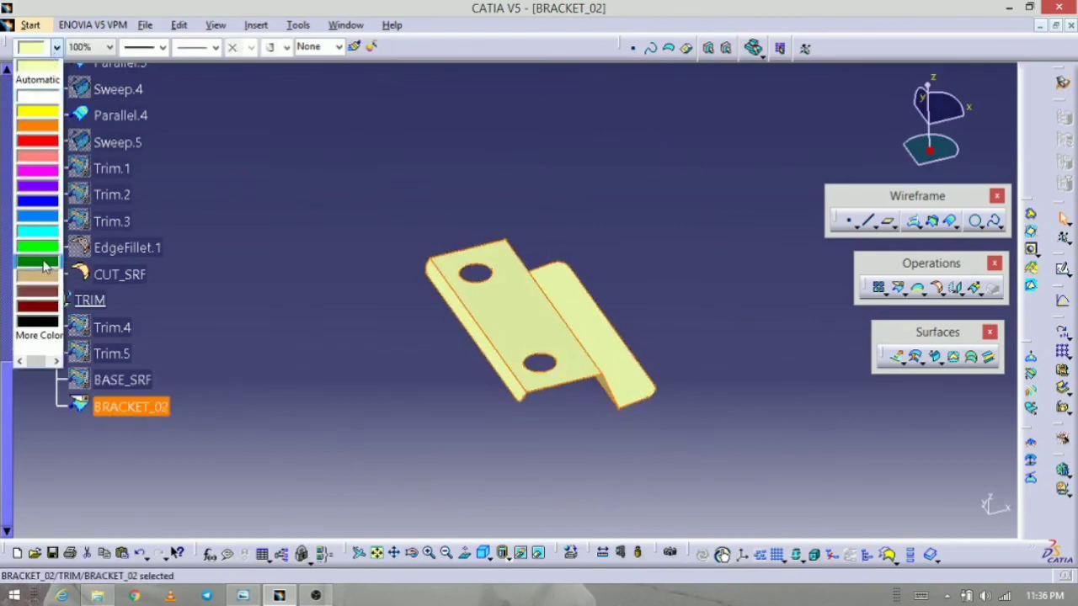
pyautogui.click(38, 157)
pyautogui.click(702, 322)
pyautogui.moveTo(726, 349); pyautogui.dragTo(565, 408, button='middle')
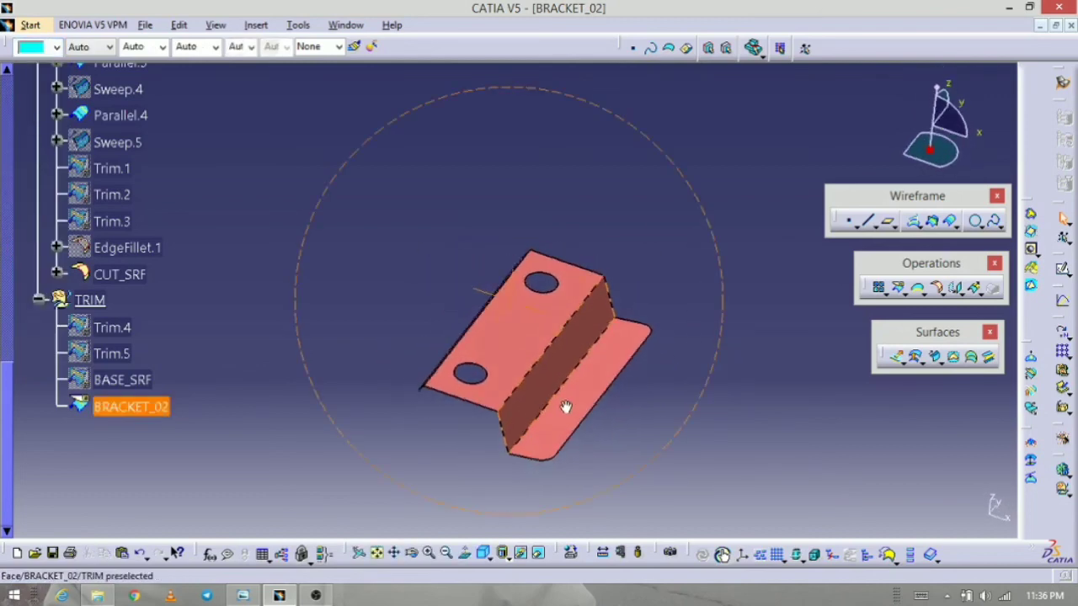
# - Set the BRACKET_02 surface's edges to white with line thickness 1: 0.0013 cm in its graphic properties
pyautogui.rightClick(167, 412)
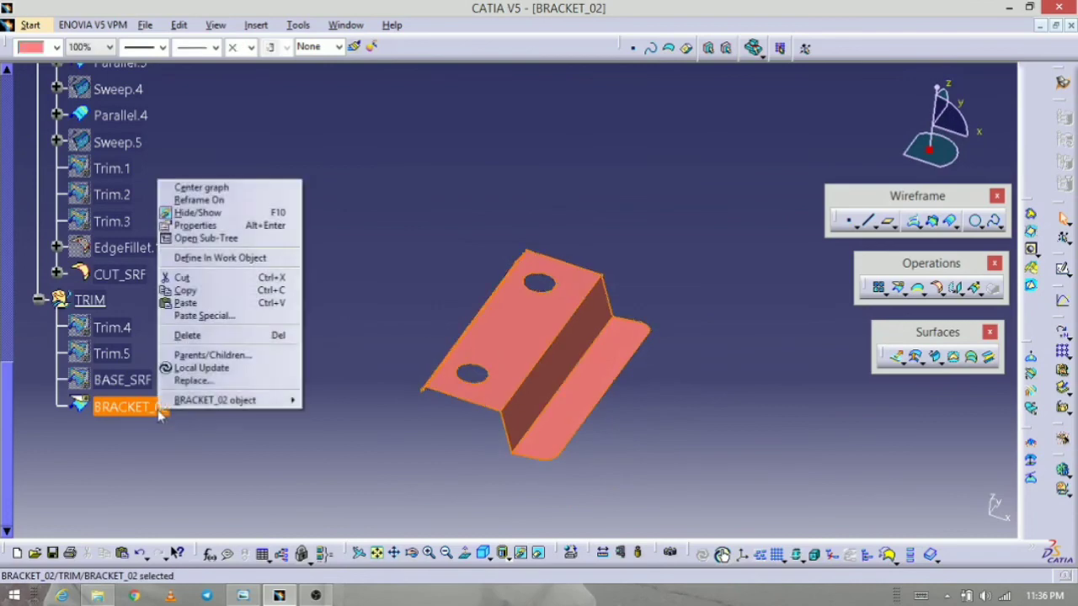
pyautogui.click(266, 227)
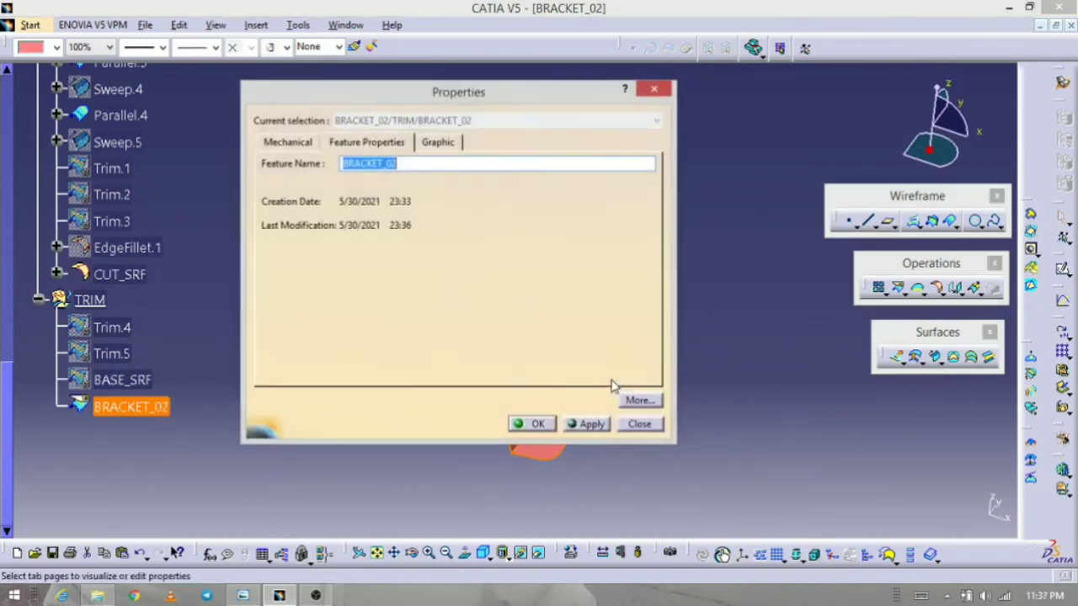
pyautogui.click(438, 143)
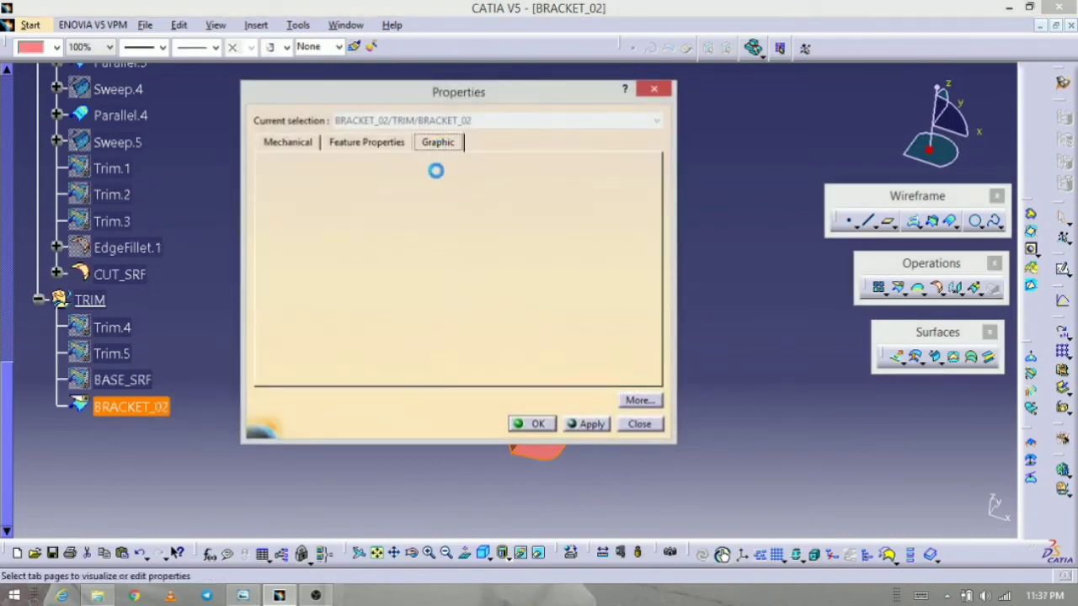
pyautogui.click(357, 240)
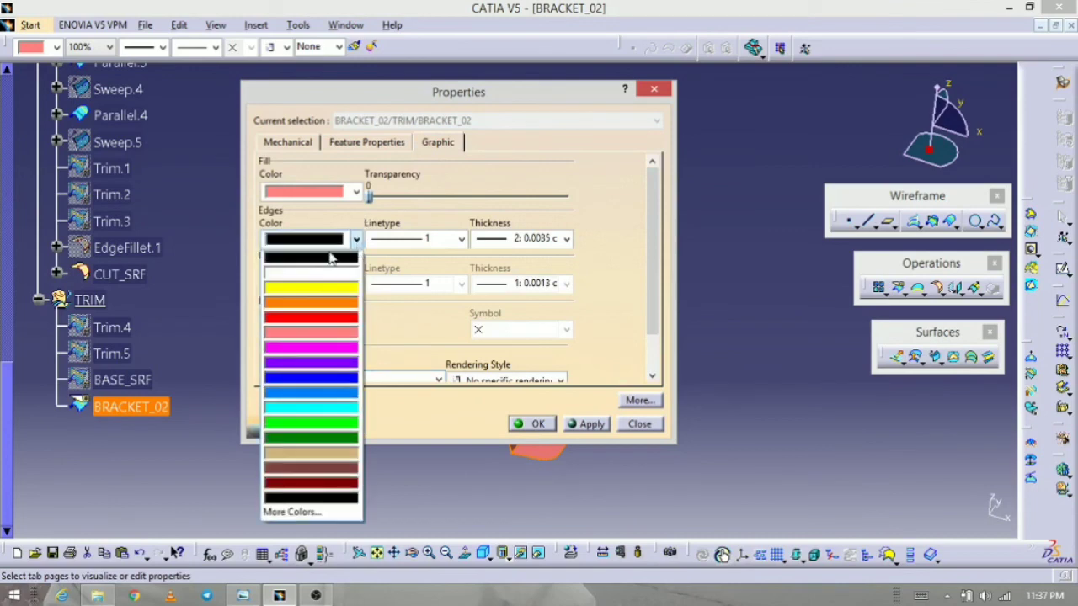
pyautogui.click(320, 273)
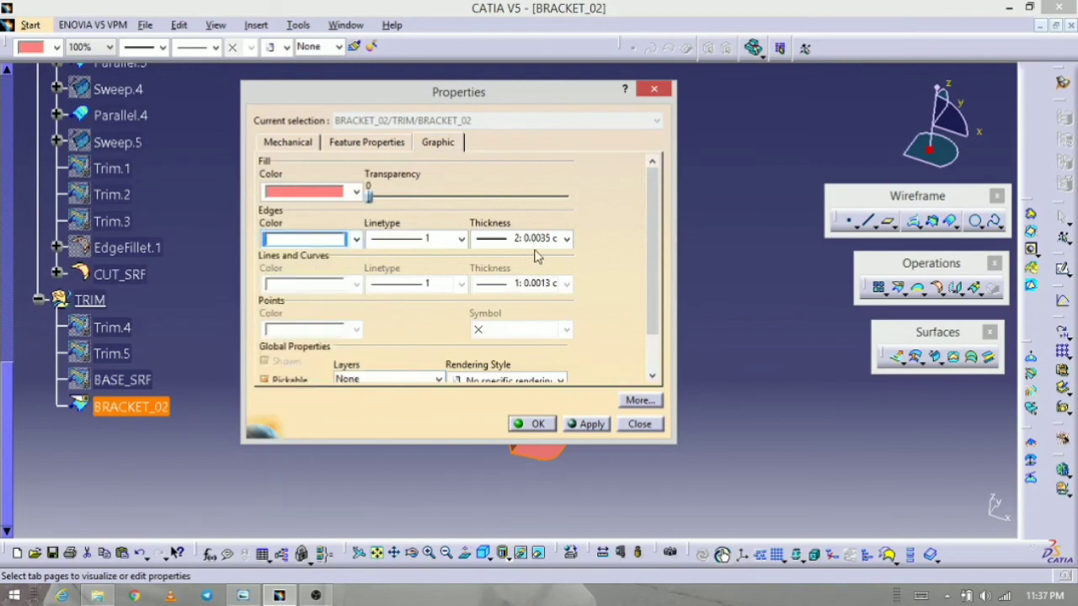
pyautogui.click(565, 239)
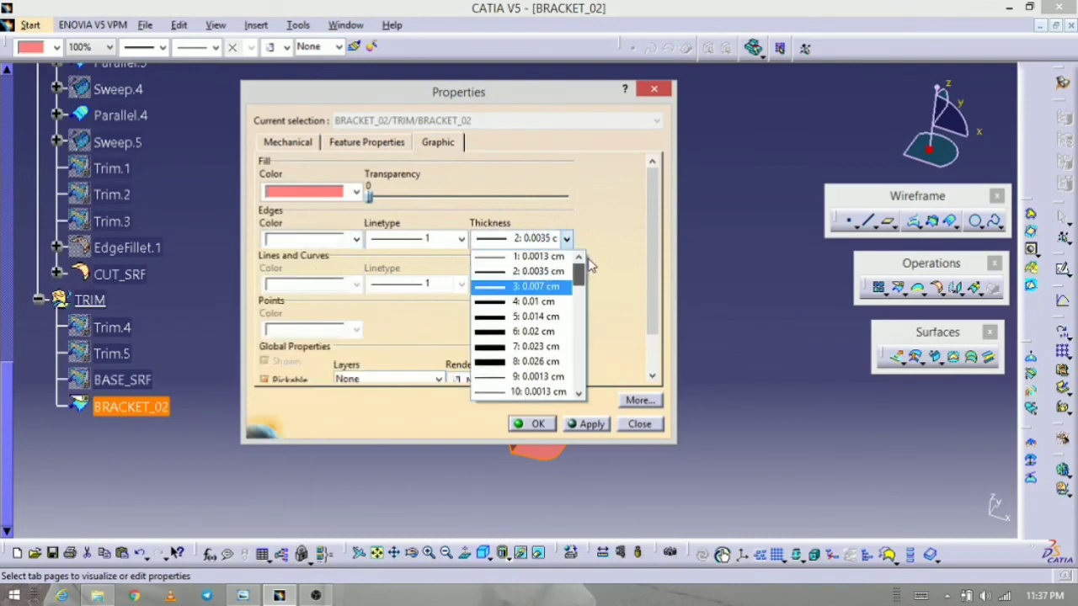
pyautogui.click(561, 259)
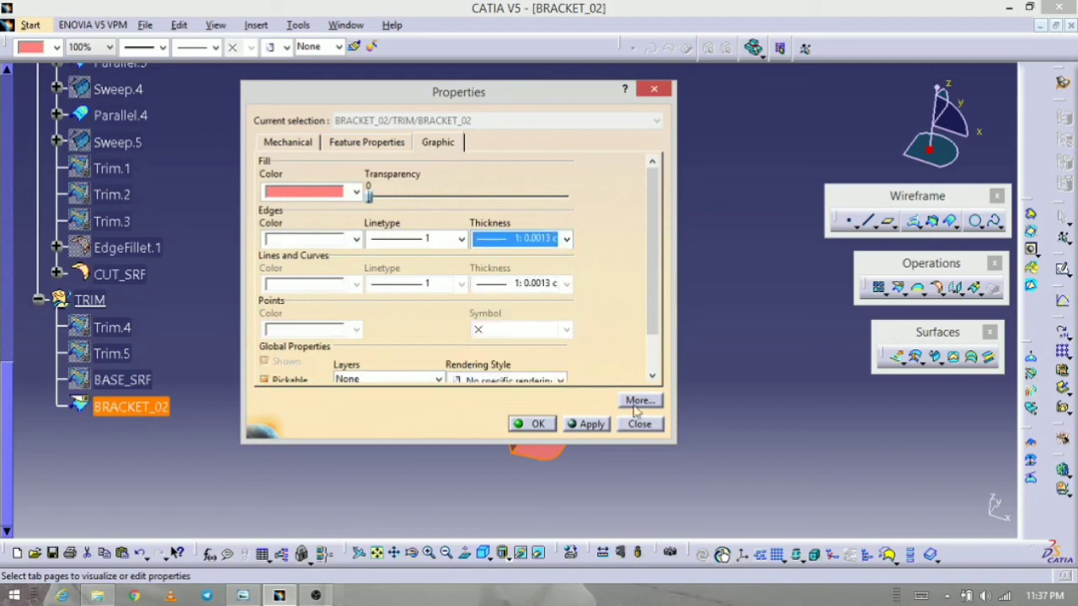
pyautogui.click(592, 425)
pyautogui.click(536, 425)
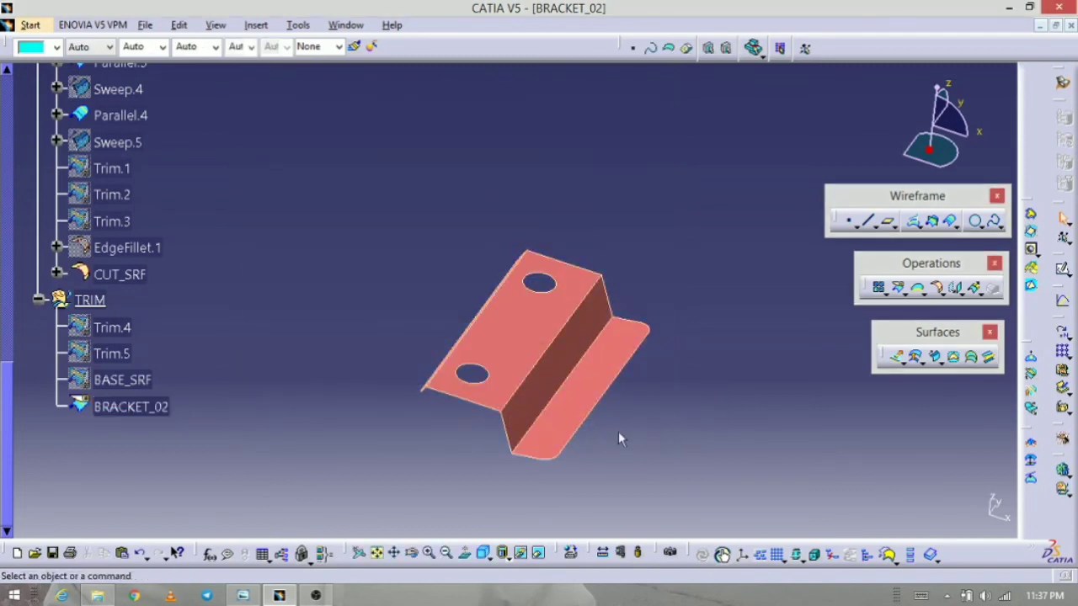
pyautogui.moveTo(620, 438); pyautogui.dragTo(539, 356, button='middle')
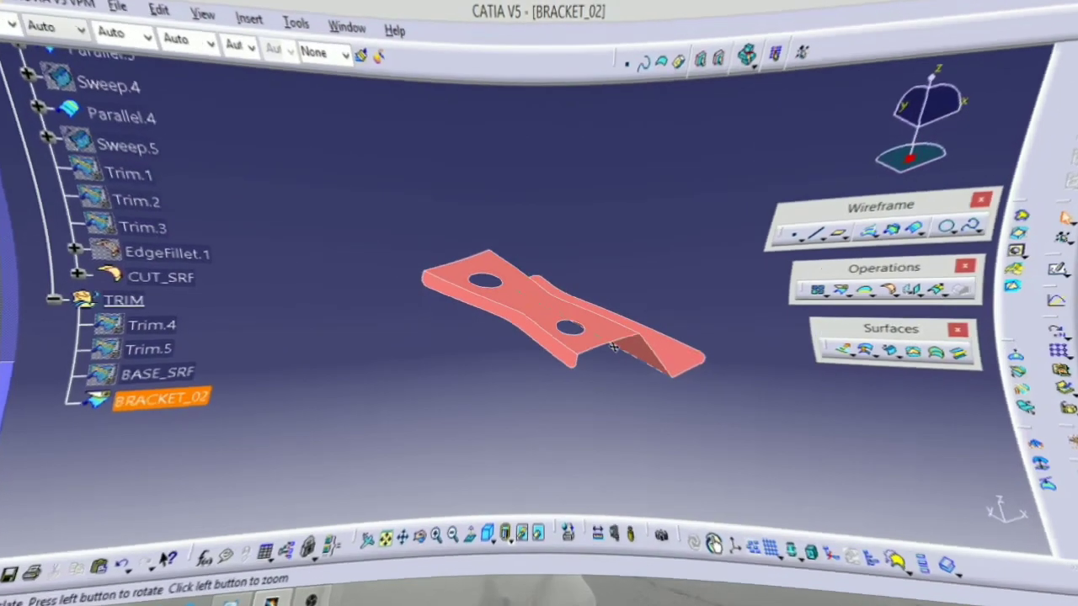